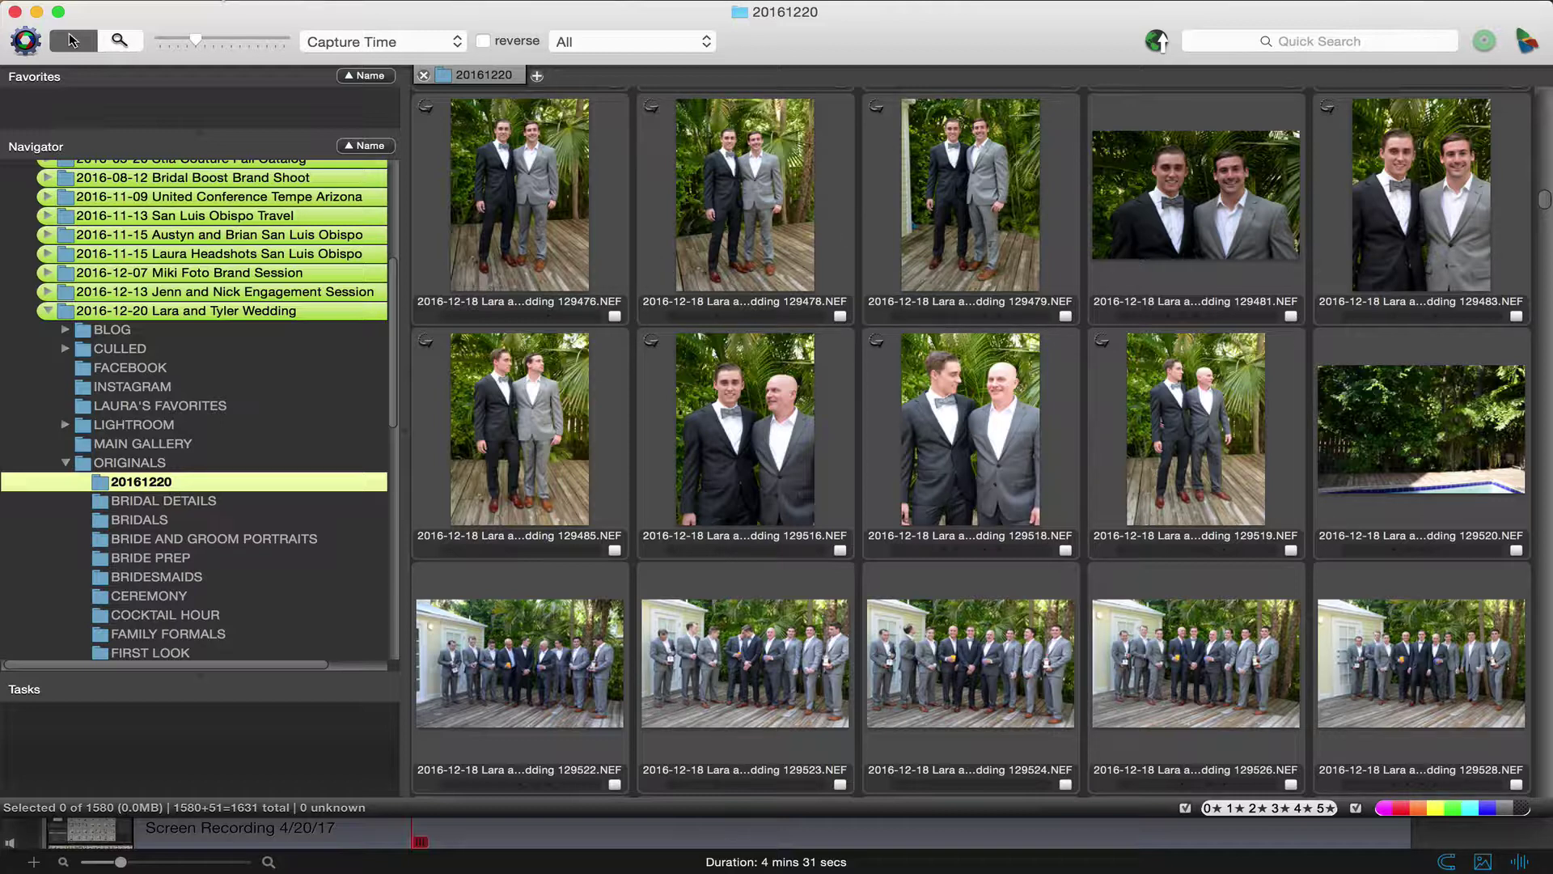
# Open the ingest settings and select the NIKON D750 disk as the source
pyautogui.click(212, 1)
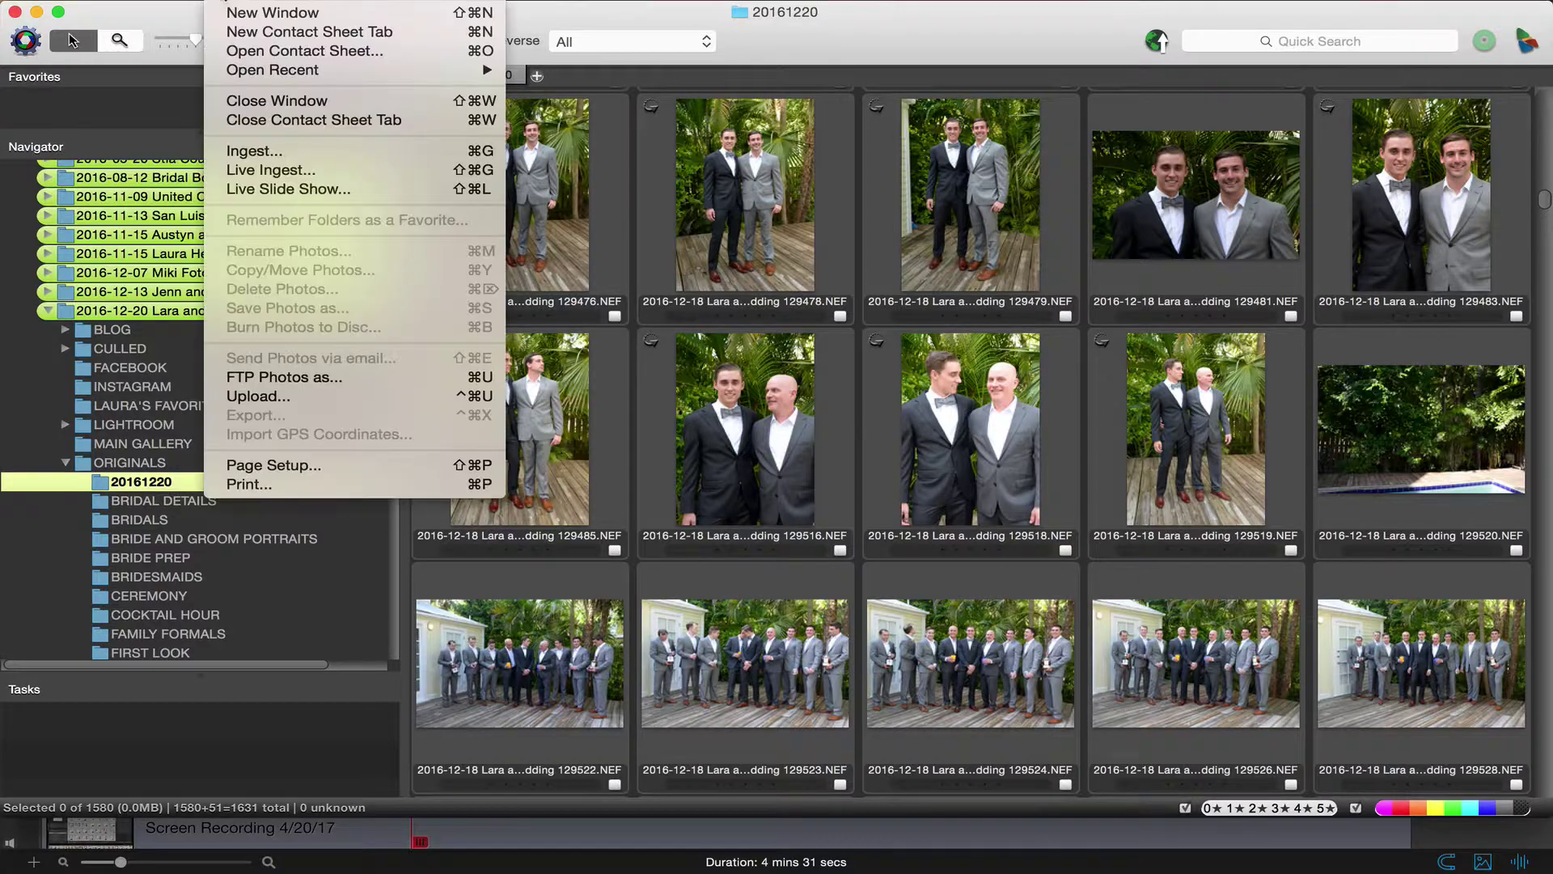
pyautogui.click(244, 149)
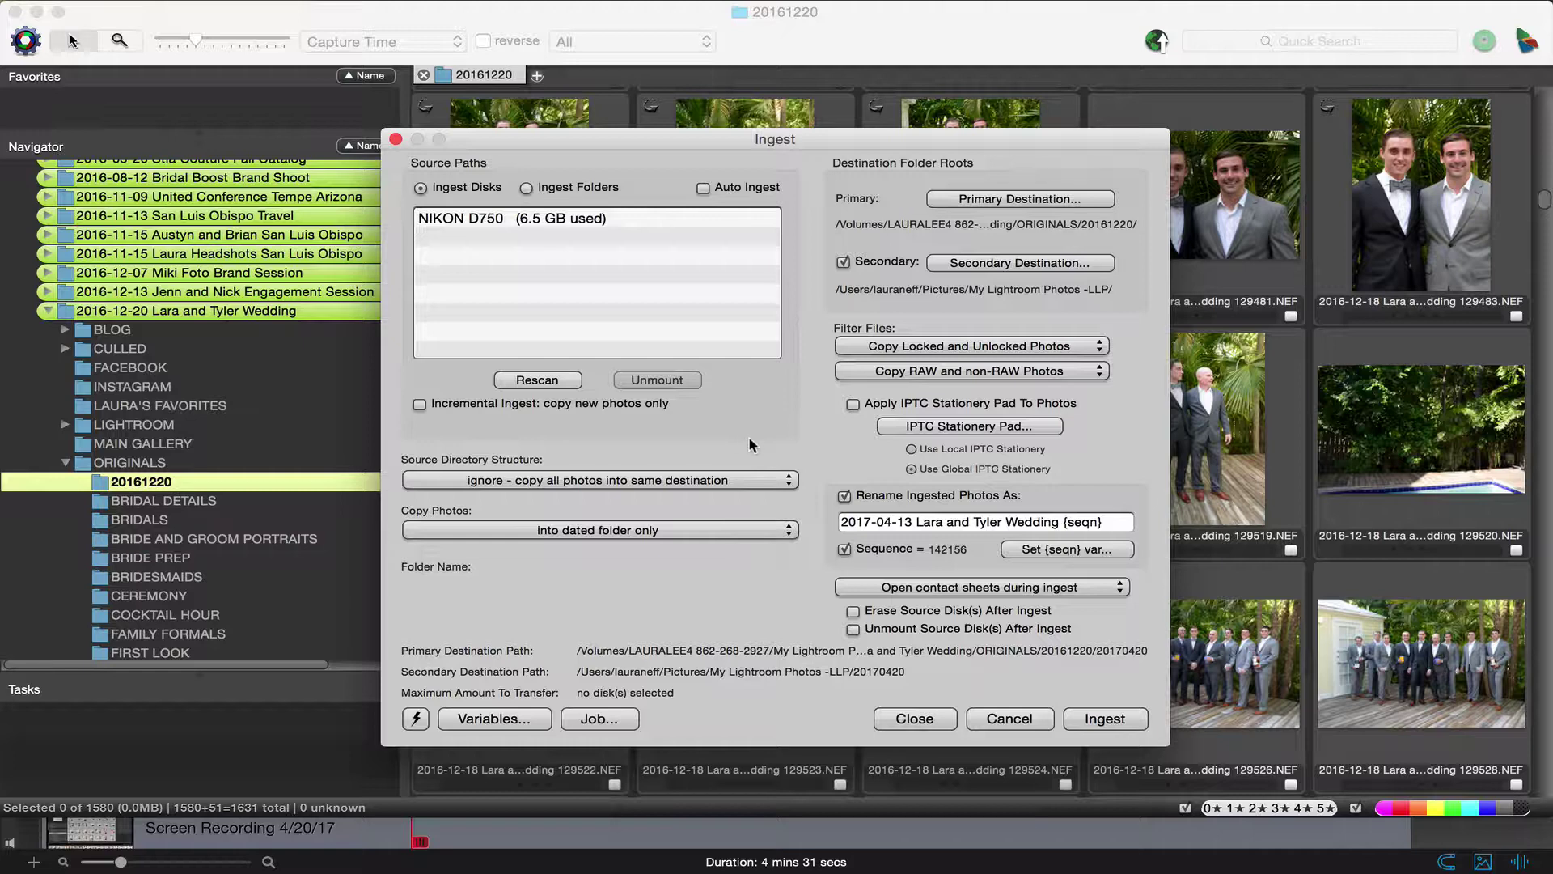
pyautogui.click(613, 218)
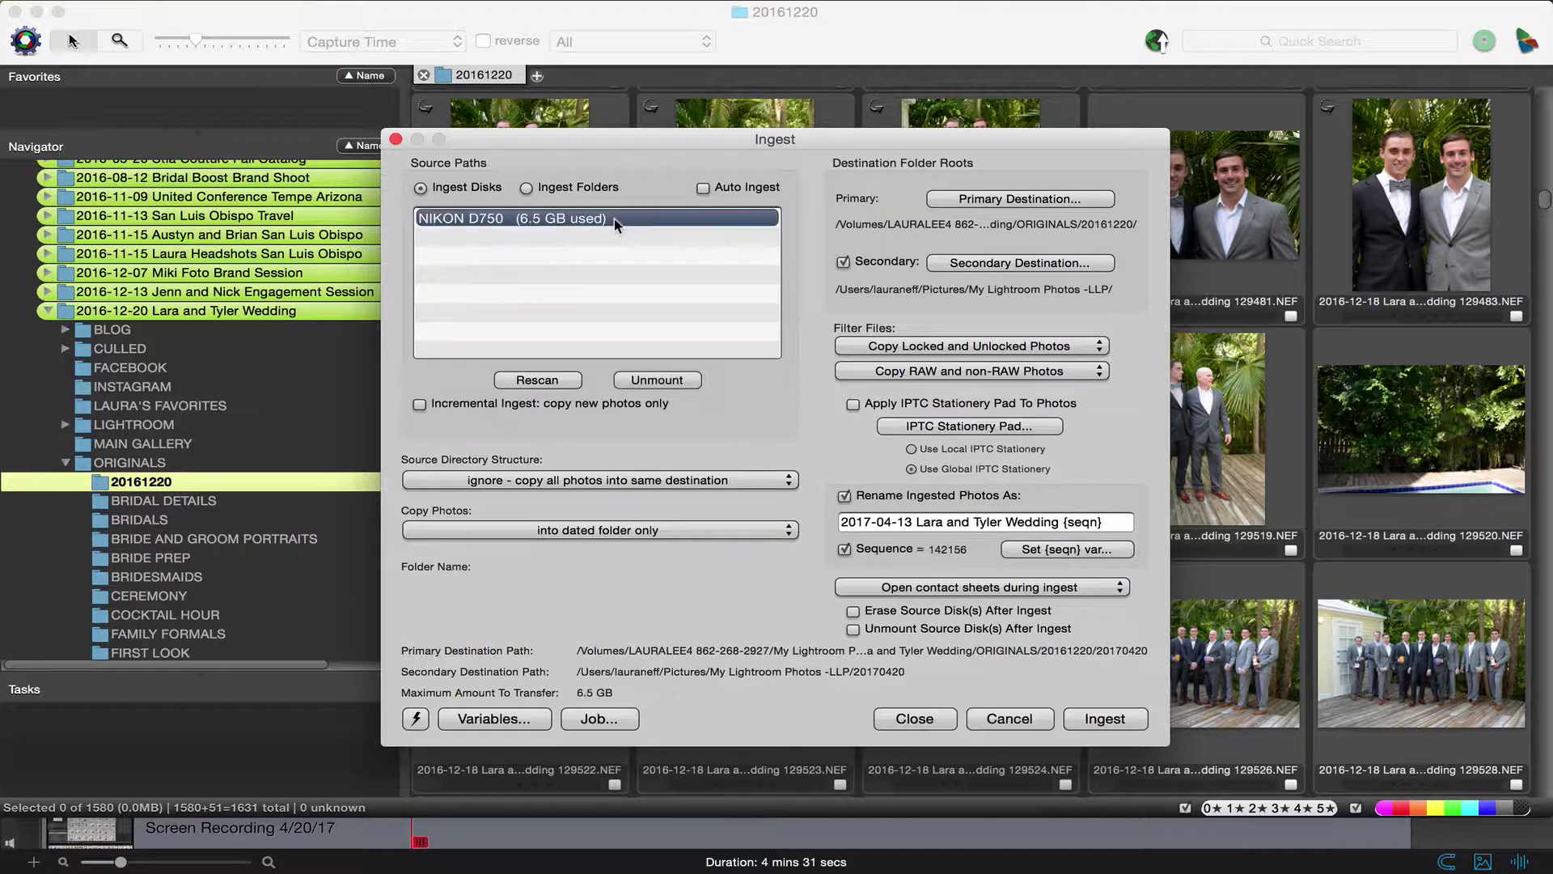
# Set the primary ingest destination to the ORIGINALS folder inside the 2016-12-20 wedding folder, and cancel the ingest
pyautogui.click(987, 201)
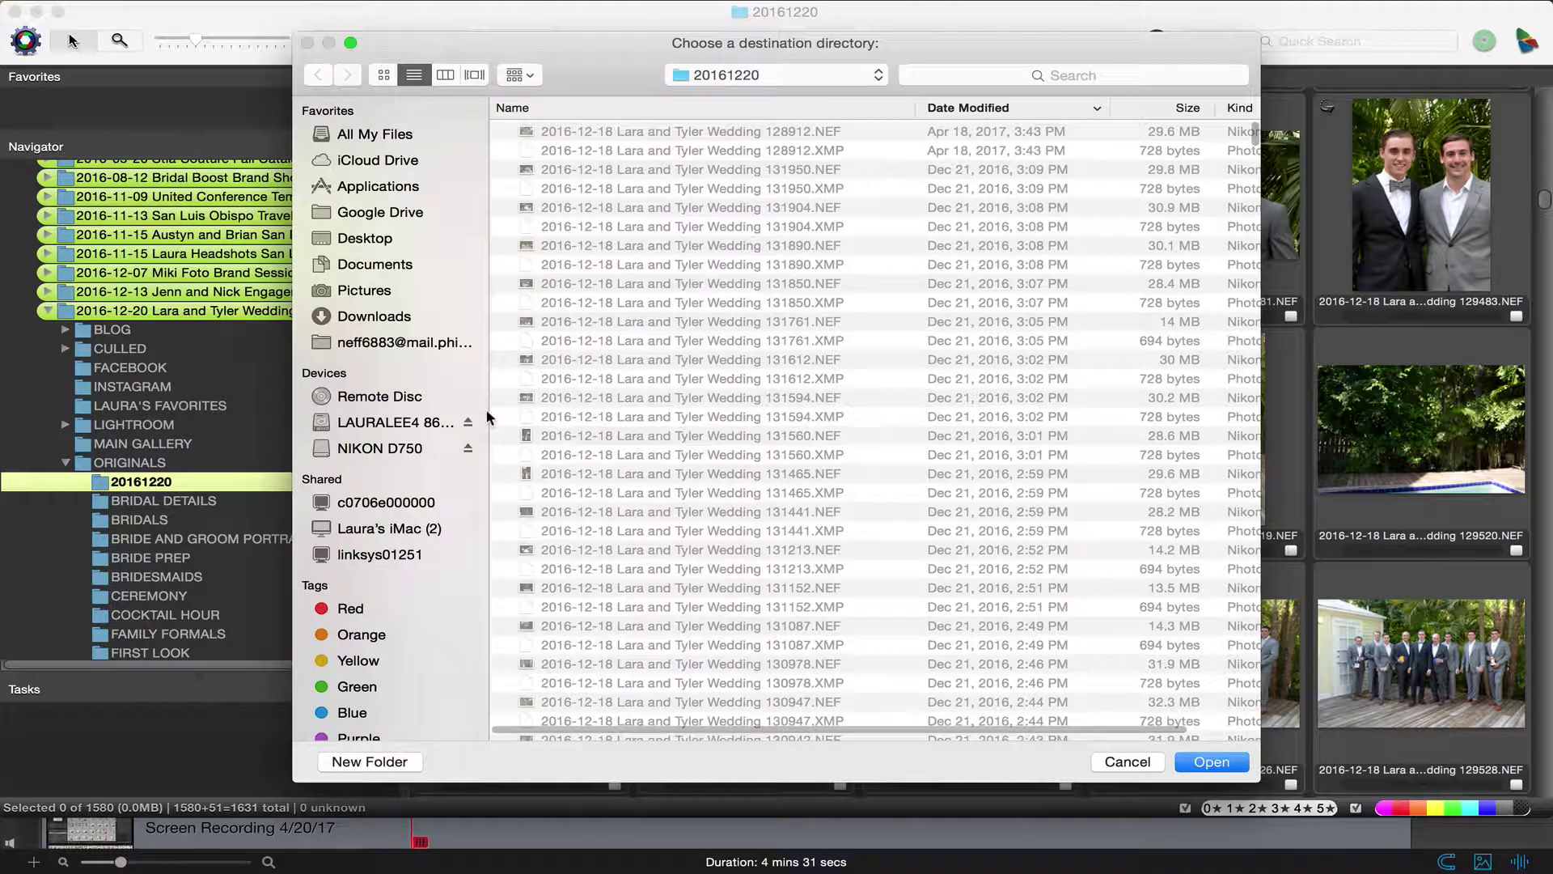
pyautogui.click(388, 424)
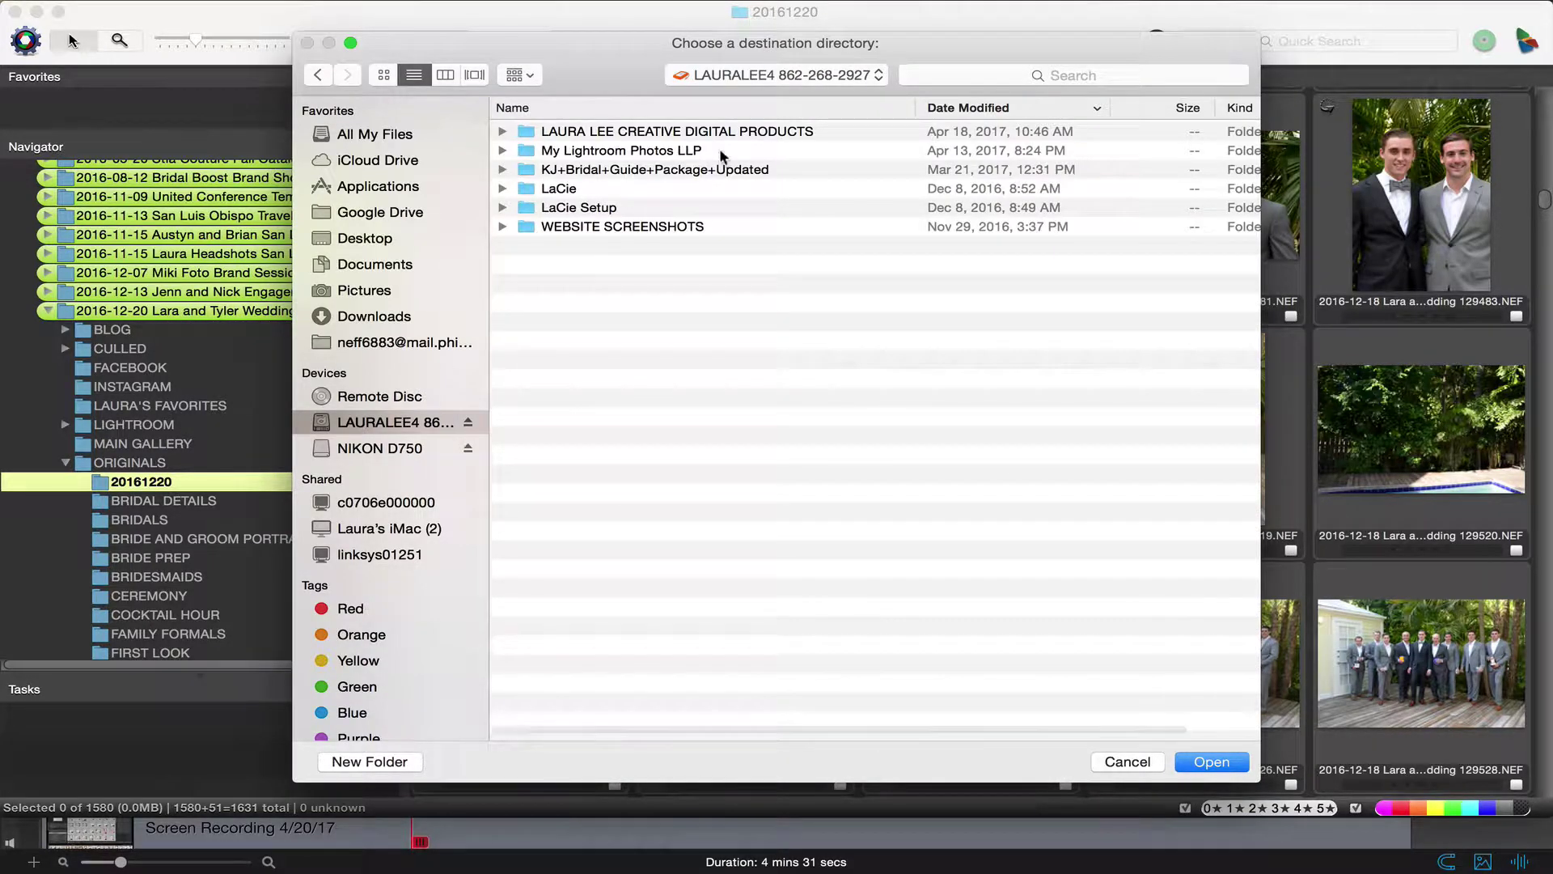
pyautogui.doubleClick(722, 153)
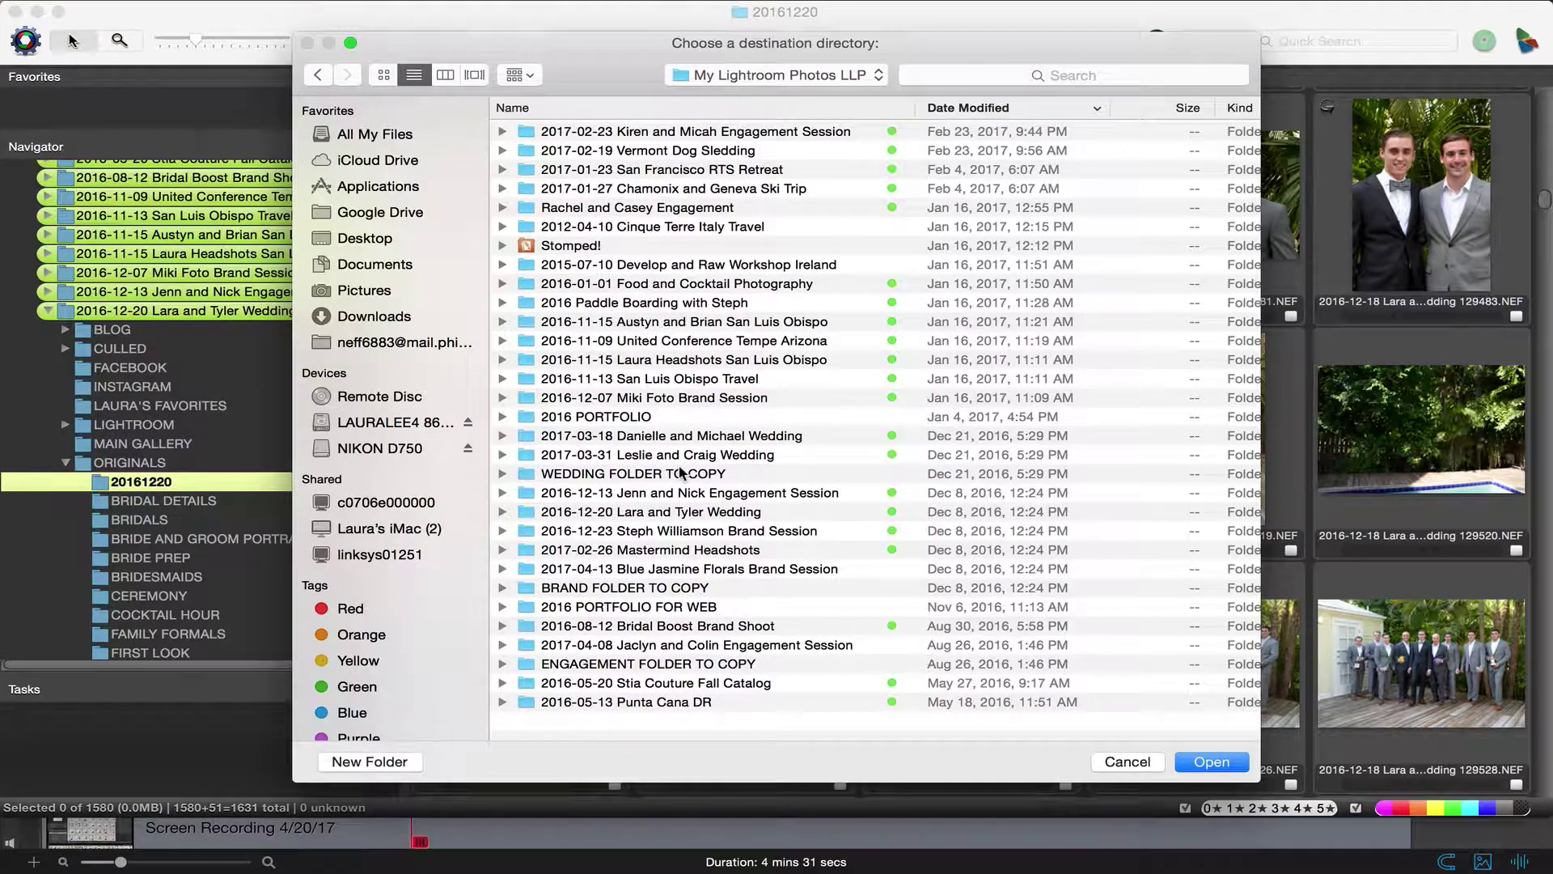
pyautogui.doubleClick(770, 521)
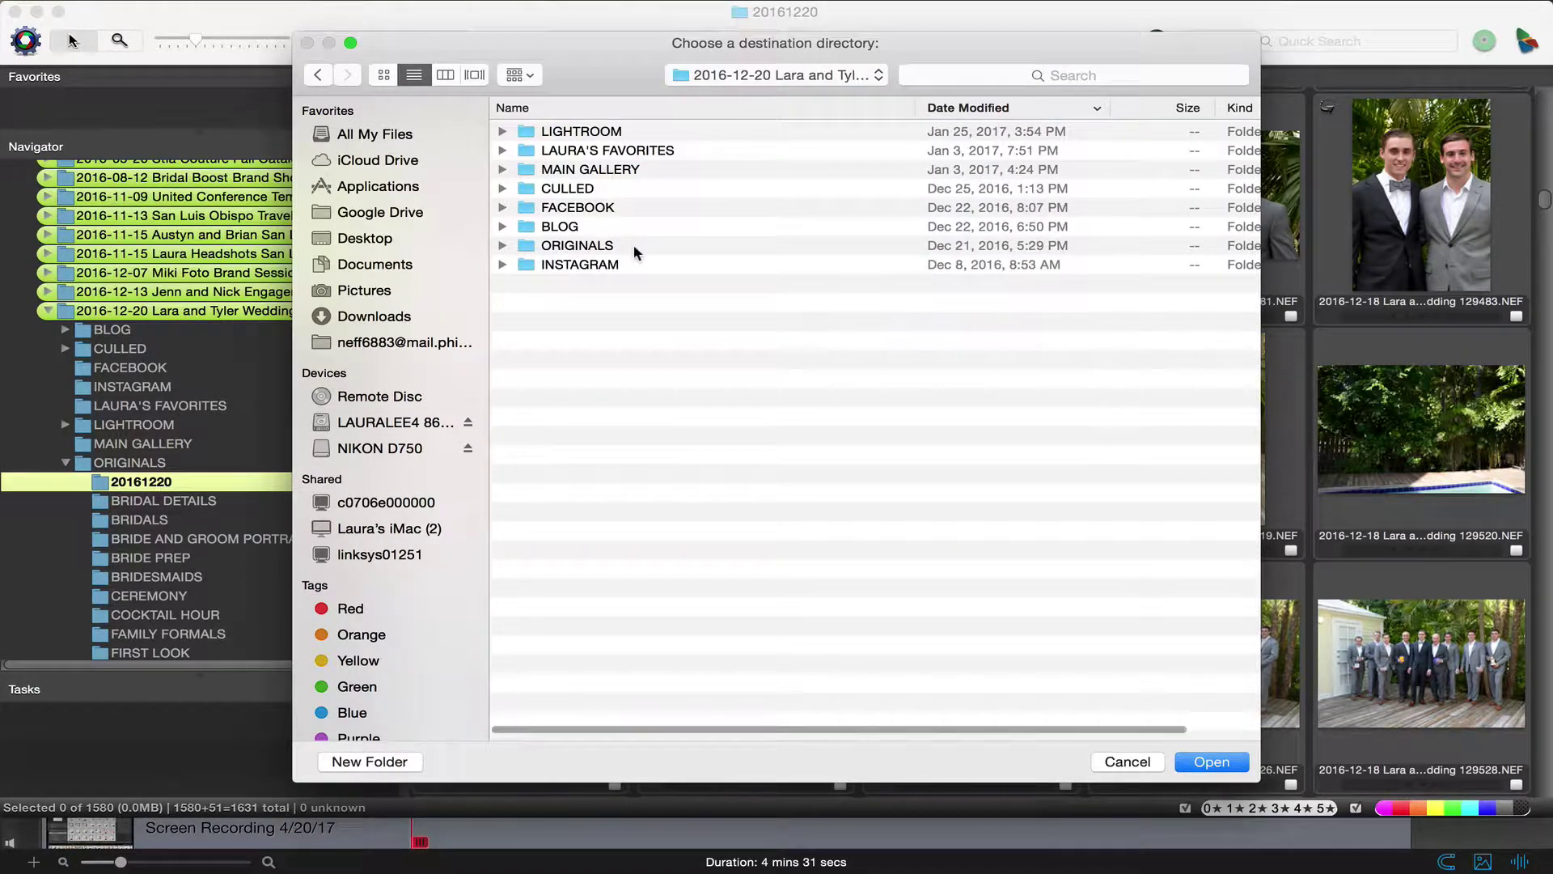
pyautogui.doubleClick(634, 246)
pyautogui.click(1199, 761)
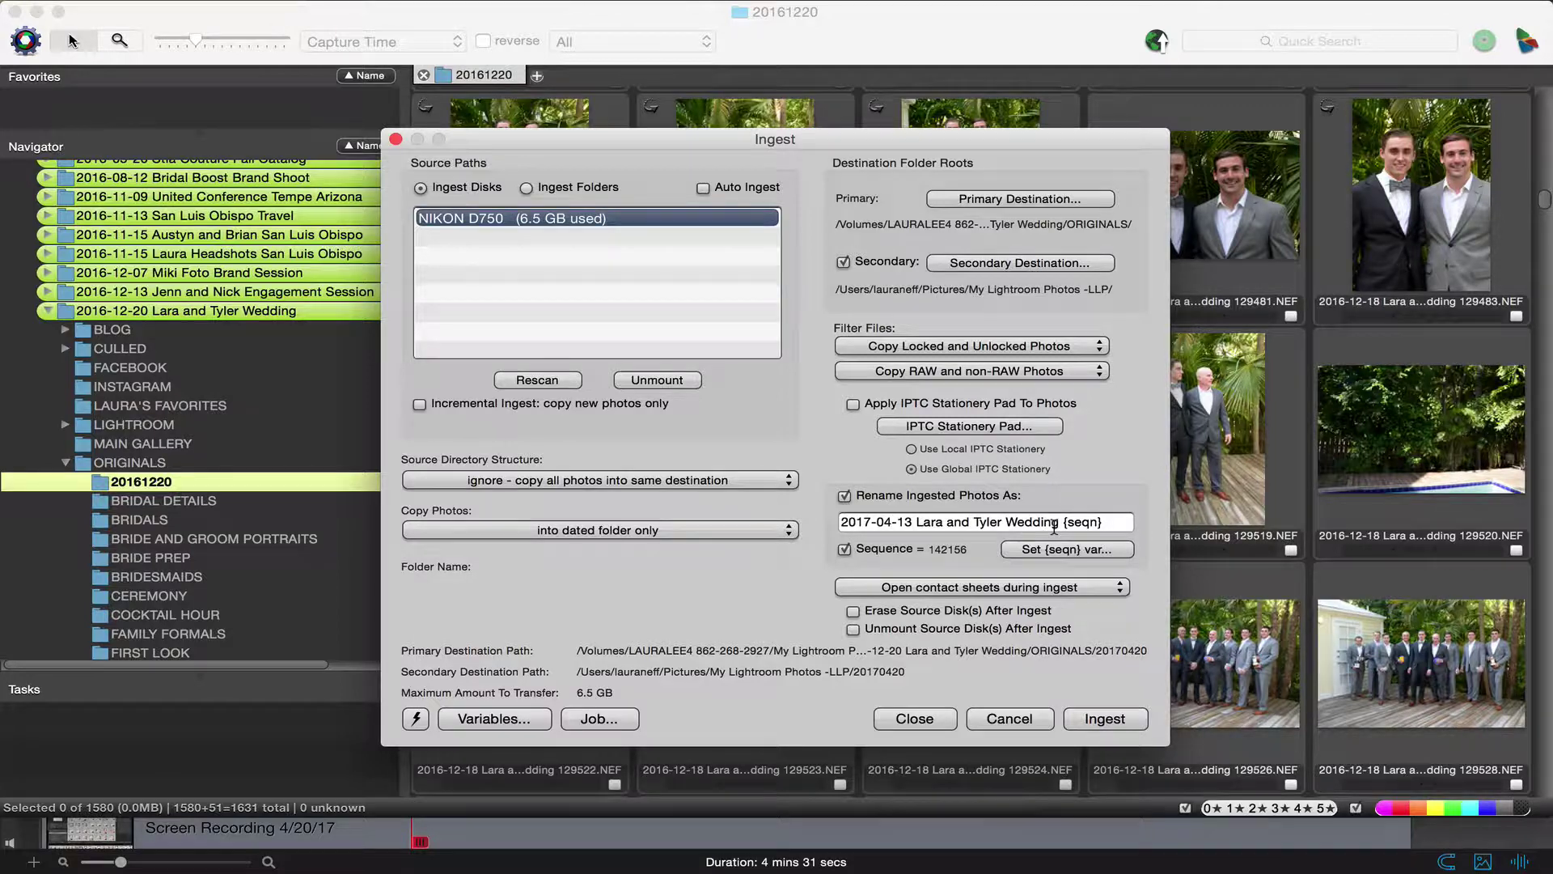
pyautogui.click(990, 718)
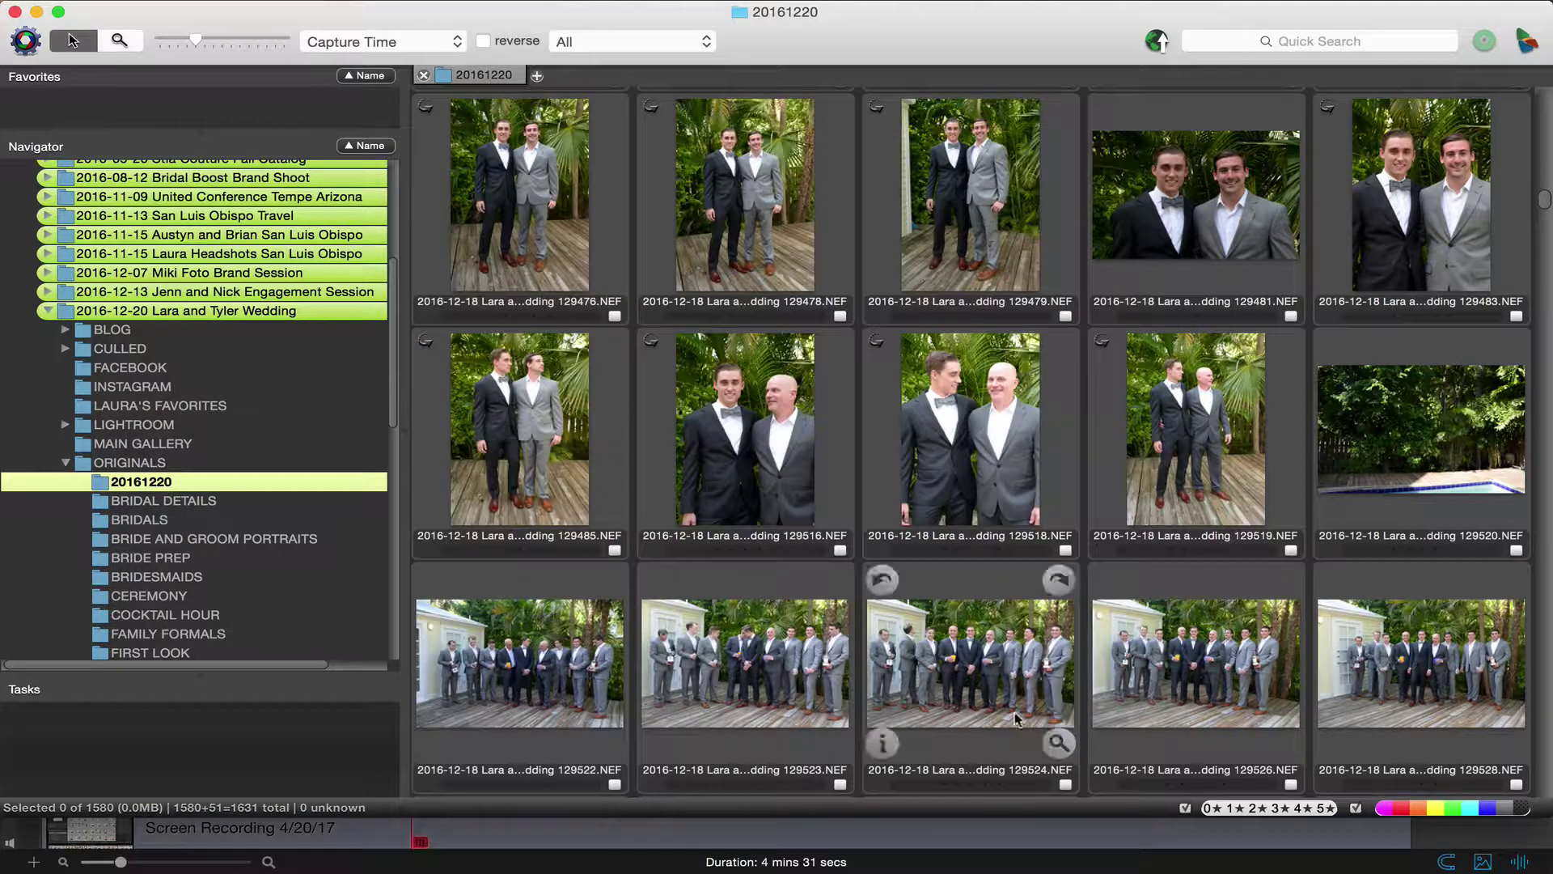
# Move the groomsmen photos 129449 through 129542 from the 20161220 folder into the GROOMSMEN folder
pyautogui.scroll(-1, 554, 200)
pyautogui.scroll(8, 555, 201)
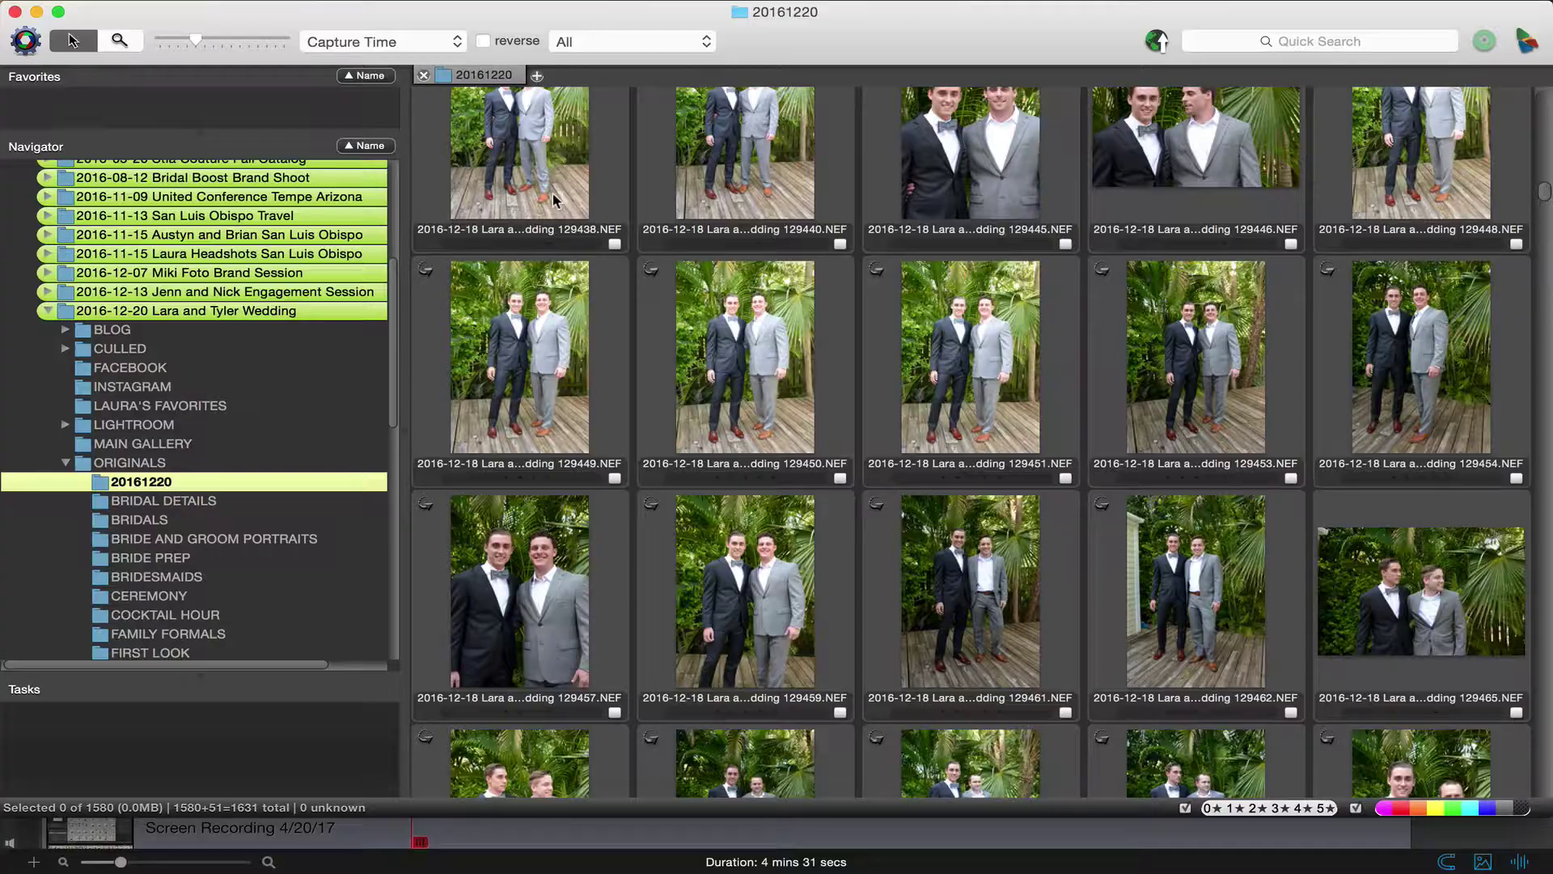
pyautogui.scroll(-15, 618, 454)
pyautogui.scroll(15, 618, 462)
pyautogui.scroll(3, 618, 464)
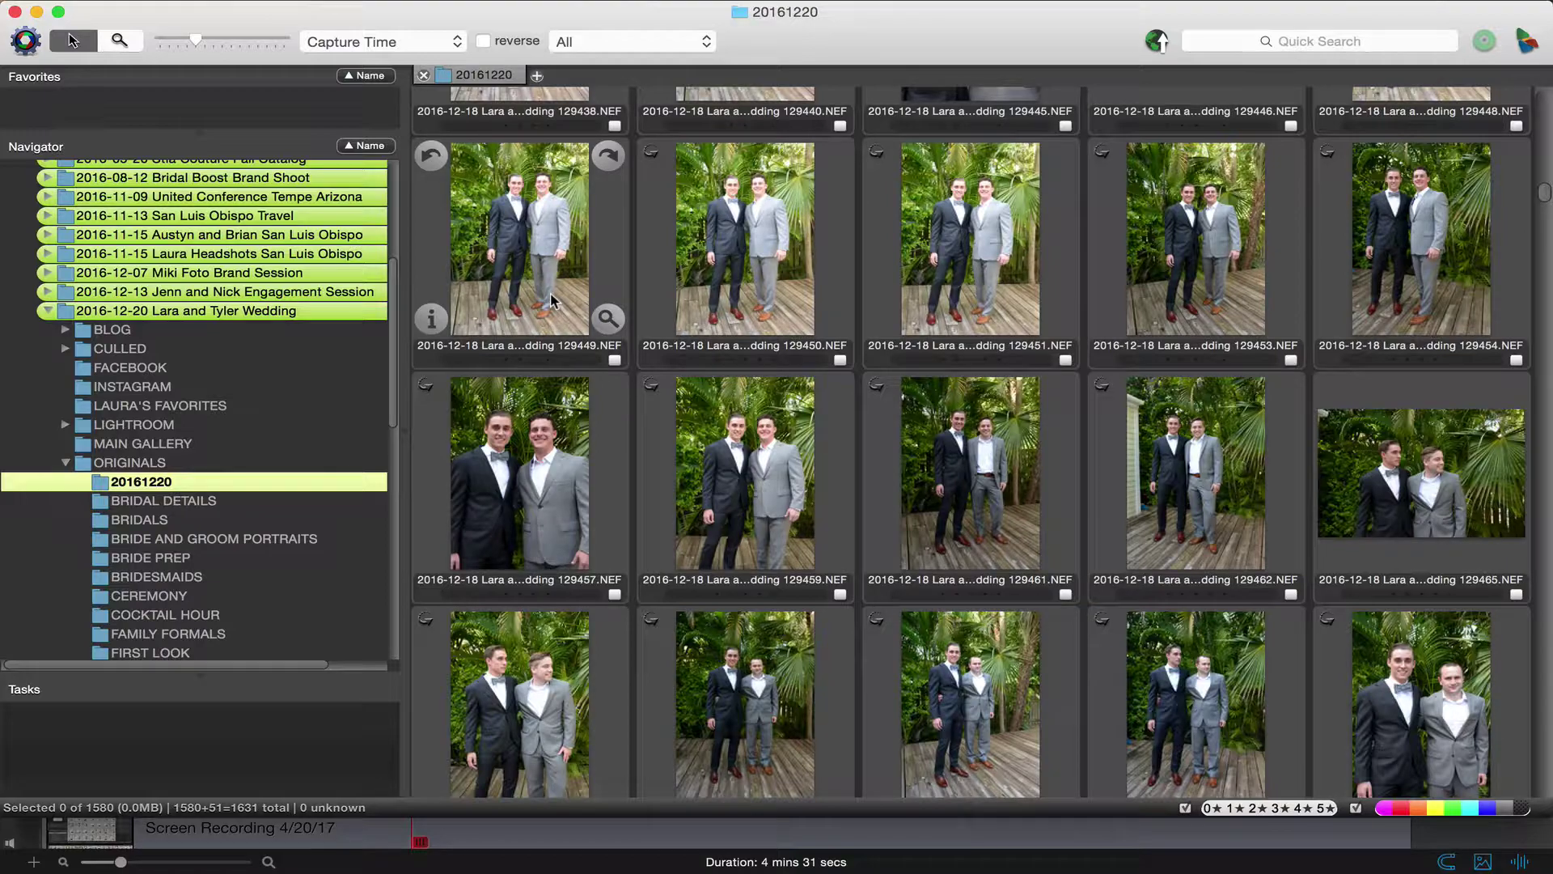
pyautogui.click(550, 301)
pyautogui.scroll(-8, 811, 555)
pyautogui.scroll(-5, 811, 555)
pyautogui.scroll(6, 812, 555)
pyautogui.scroll(-10, 811, 555)
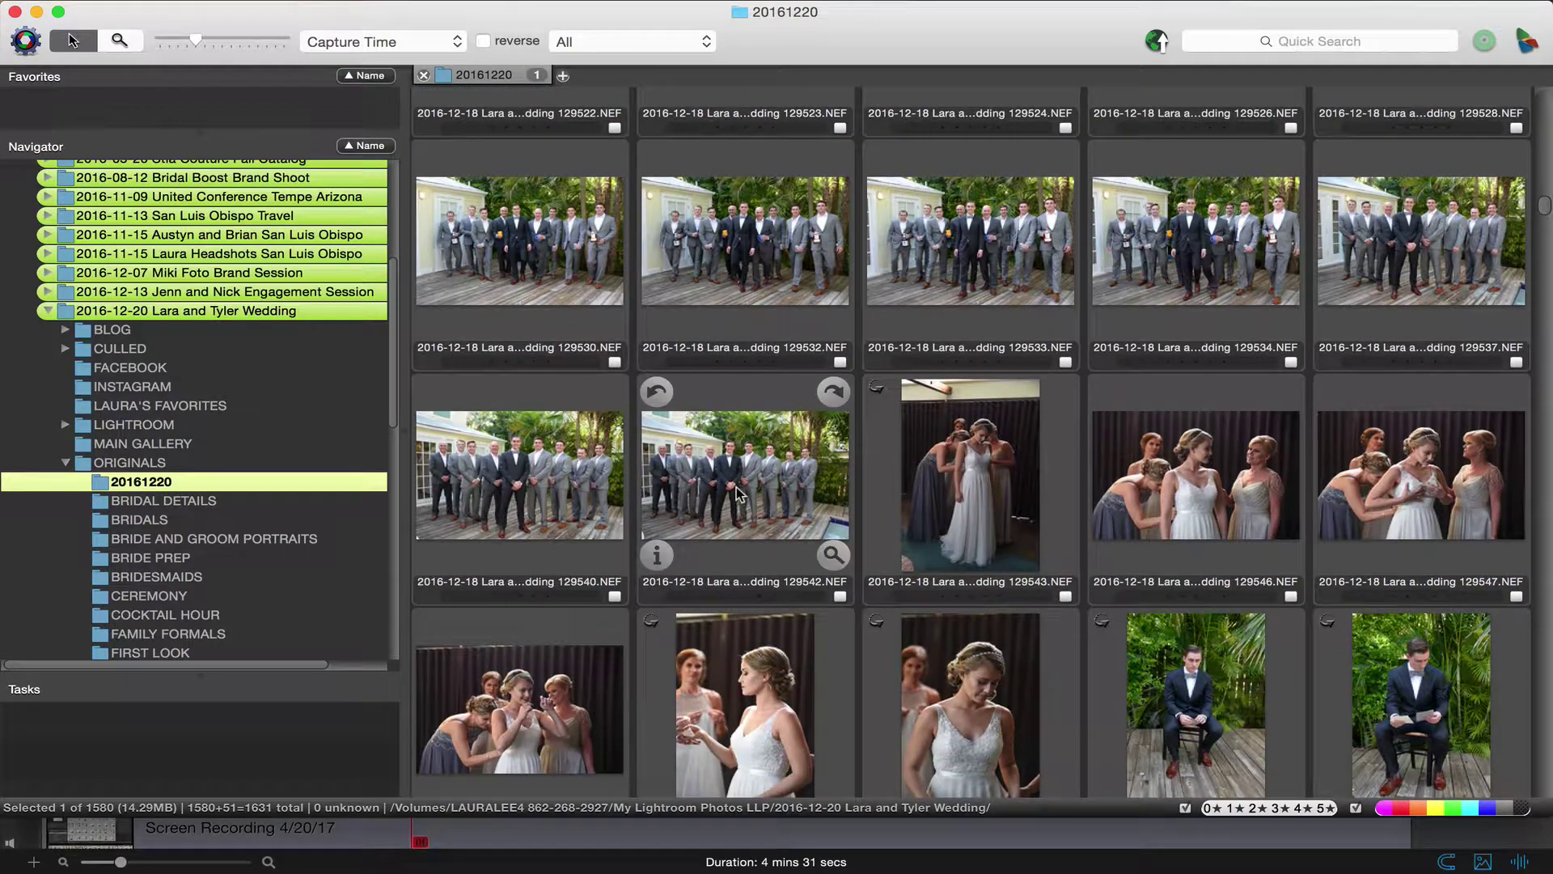
pyautogui.keyDown('shift'); pyautogui.click(738, 493); pyautogui.keyUp('shift')
pyautogui.scroll(6, 737, 494)
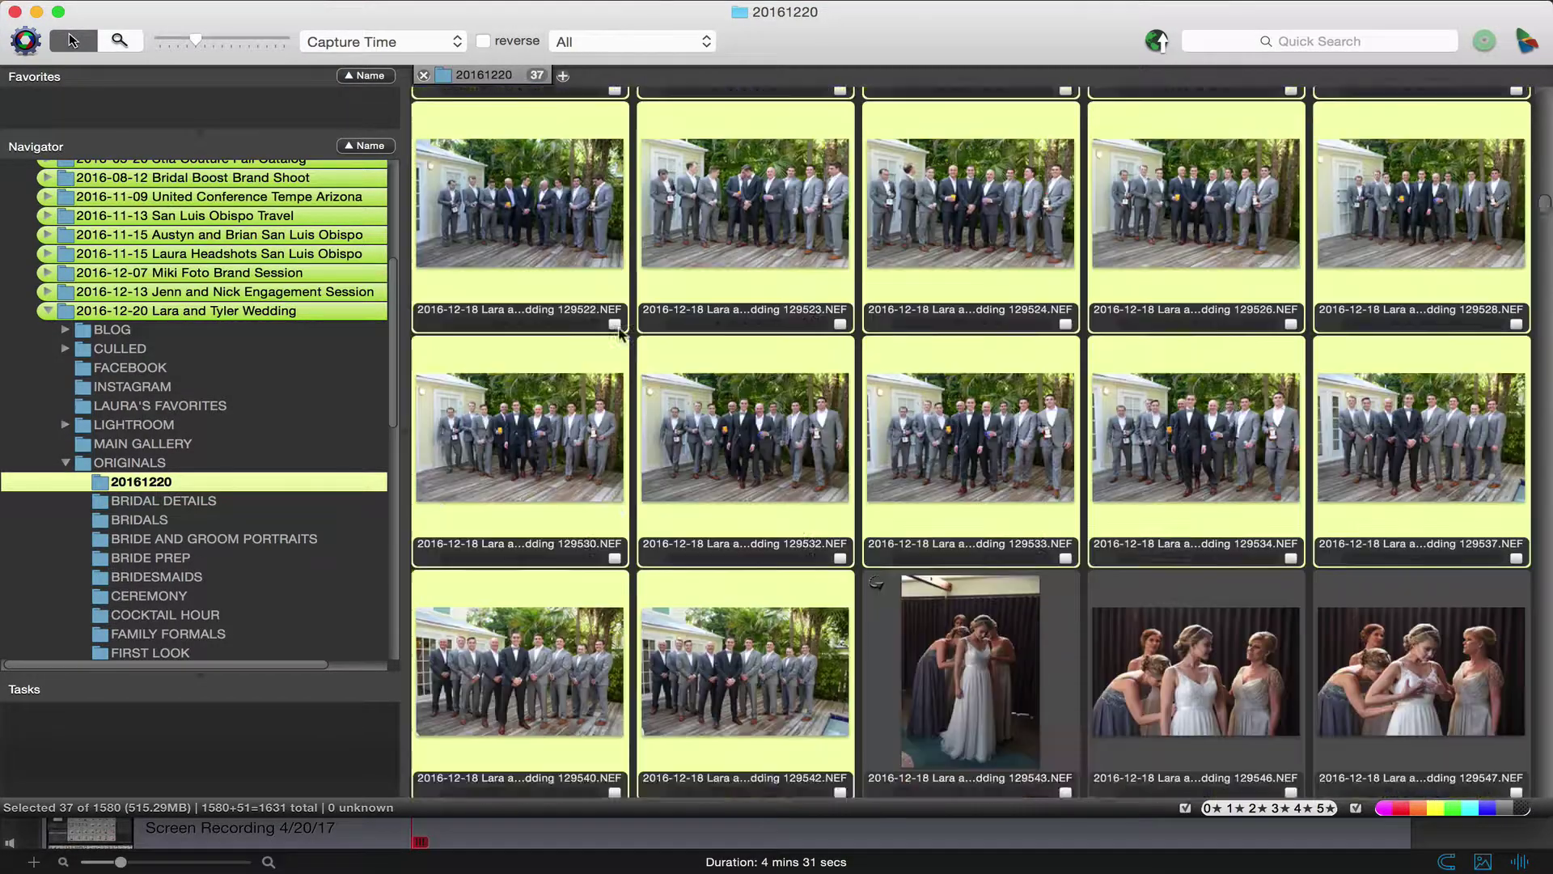
pyautogui.scroll(-5, 260, 564)
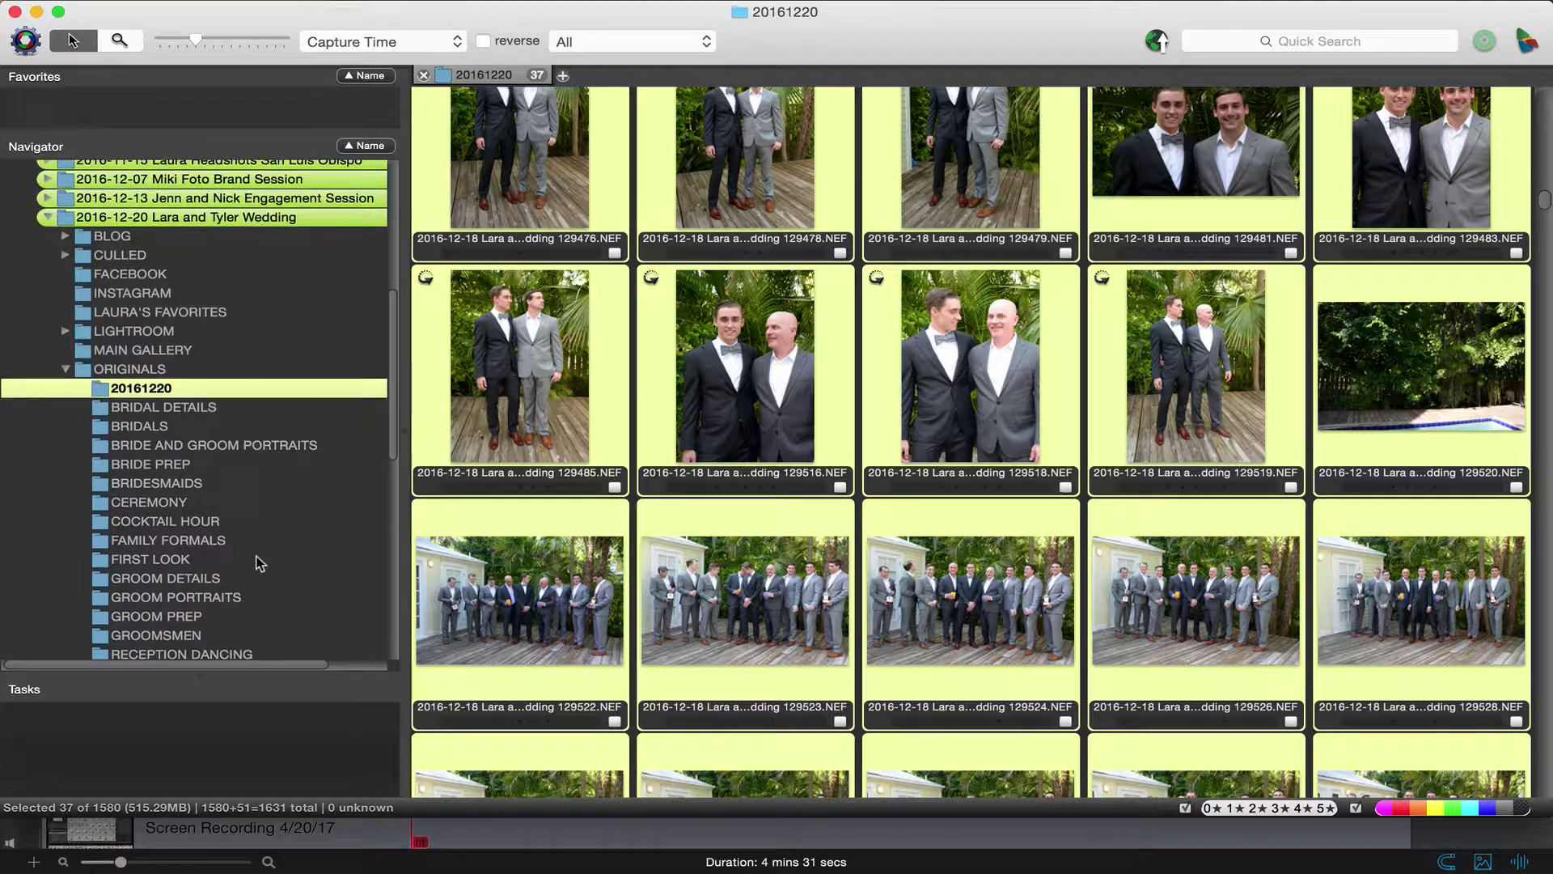
pyautogui.scroll(-2, 258, 564)
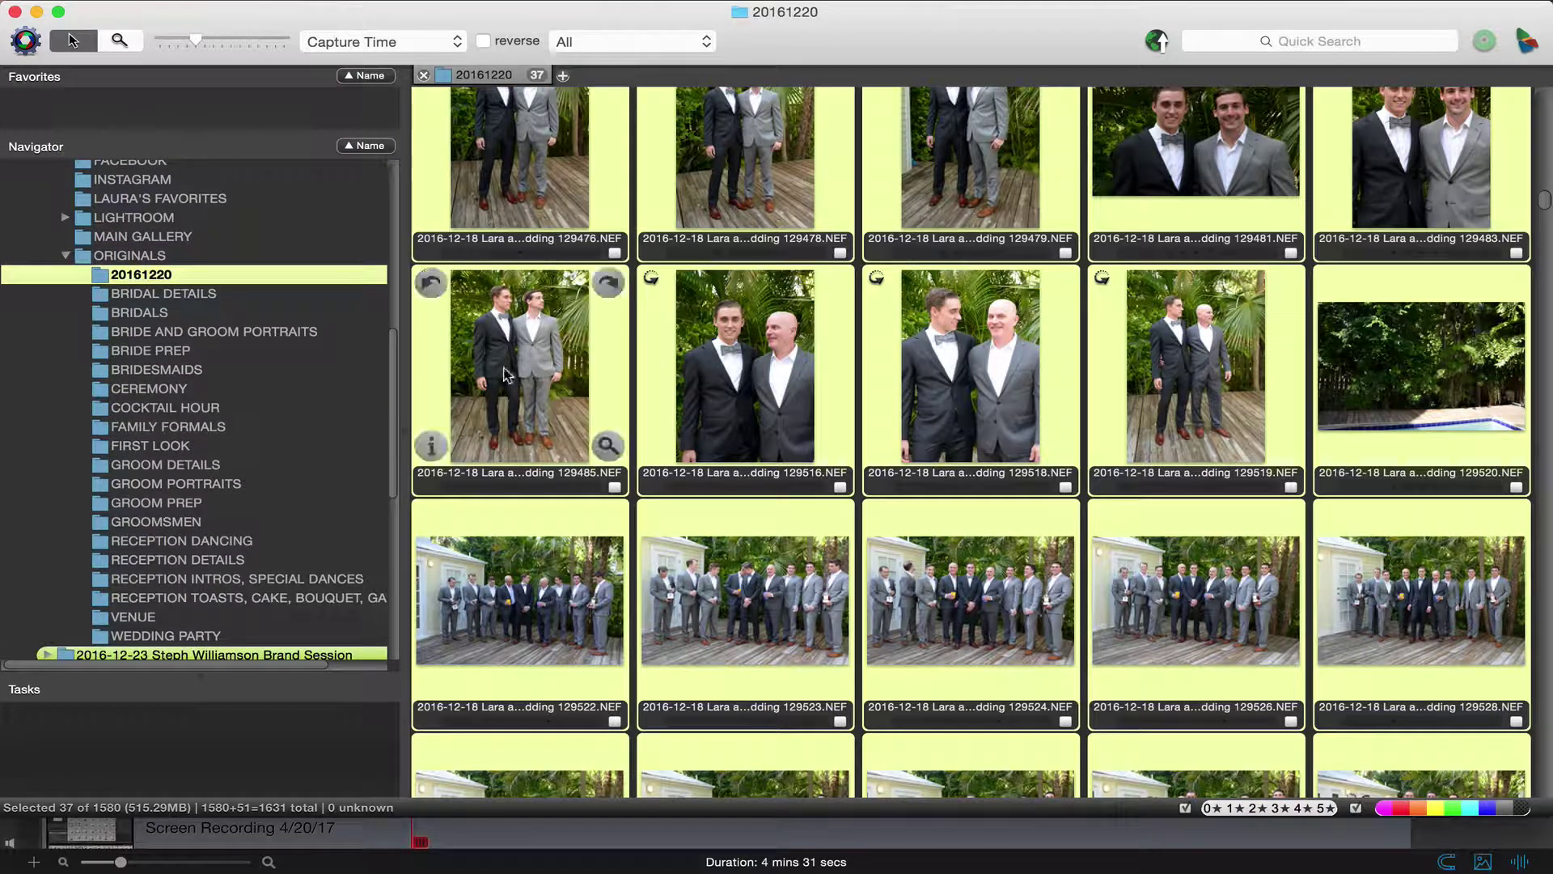
pyautogui.moveTo(529, 365); pyautogui.dragTo(198, 524)
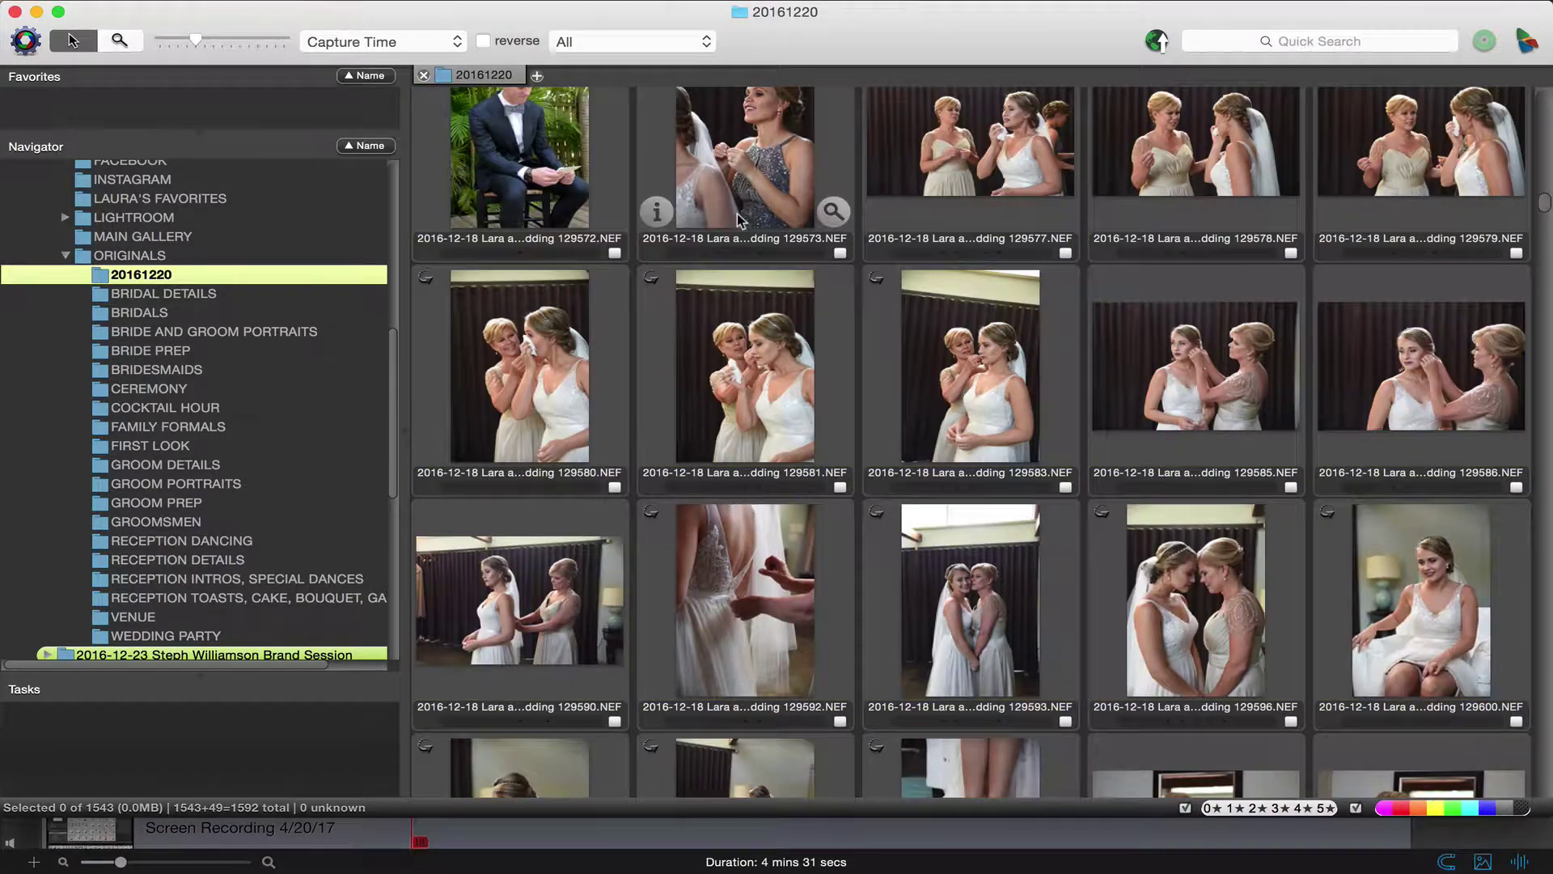
# Move the bride getting-ready photos 129573 through 129614 into the BRIDE PREP folder
pyautogui.click(837, 230)
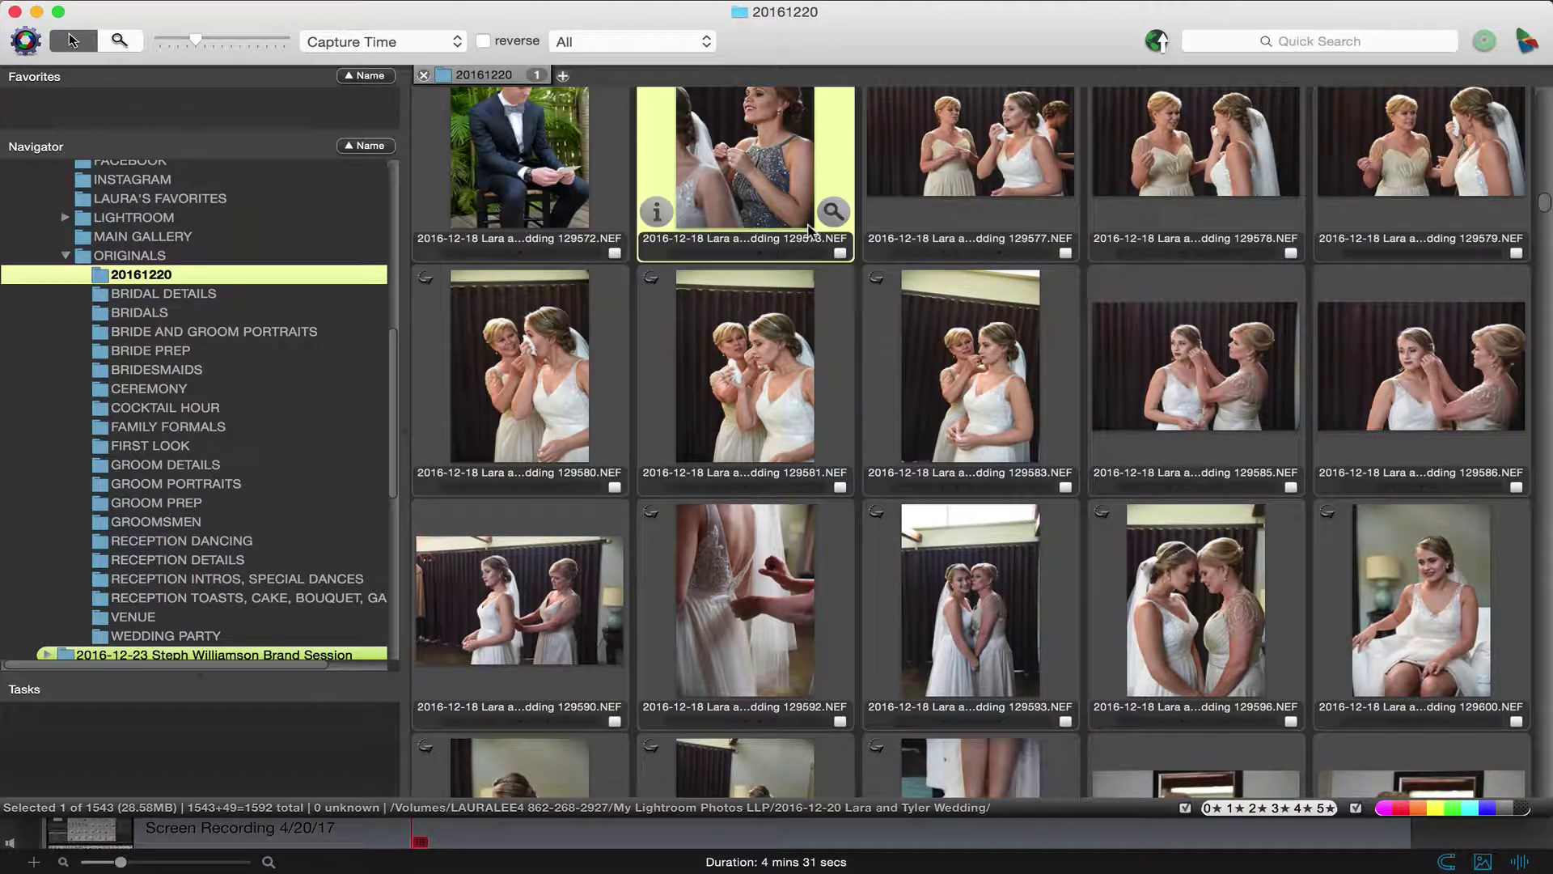
pyautogui.scroll(-5, 822, 382)
pyautogui.scroll(-6, 821, 382)
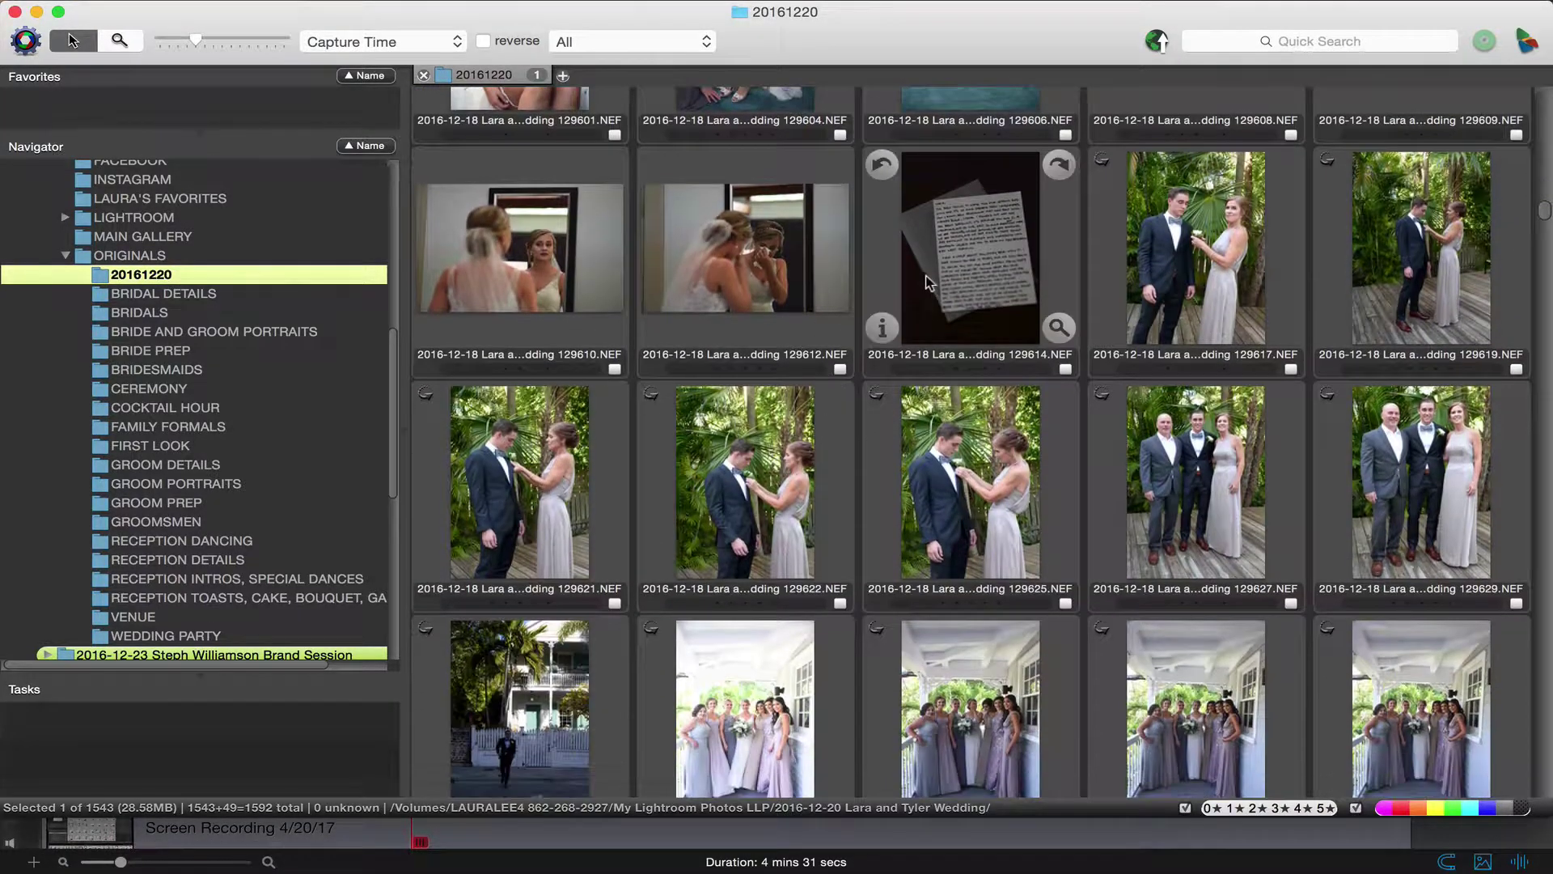
pyautogui.keyDown('shift'); pyautogui.click(934, 274); pyautogui.keyUp('shift')
pyautogui.moveTo(566, 241); pyautogui.dragTo(196, 355)
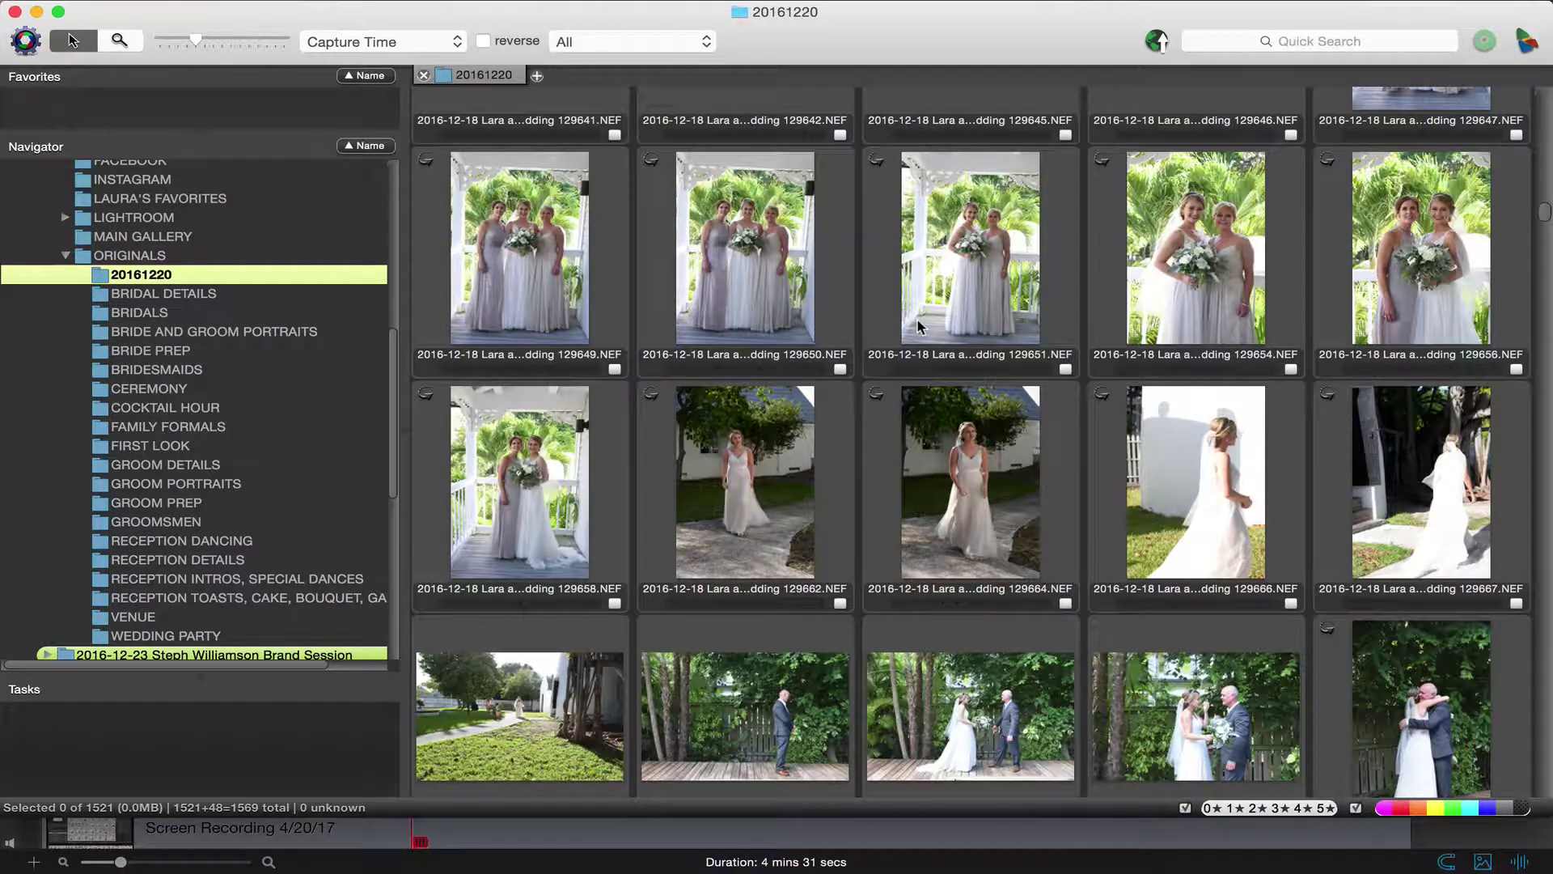
# Move the porch photos of the bride with her bridesmaids, 129632 through 129658, into the BRIDESMAIDS folder
pyautogui.scroll(-10, 725, 287)
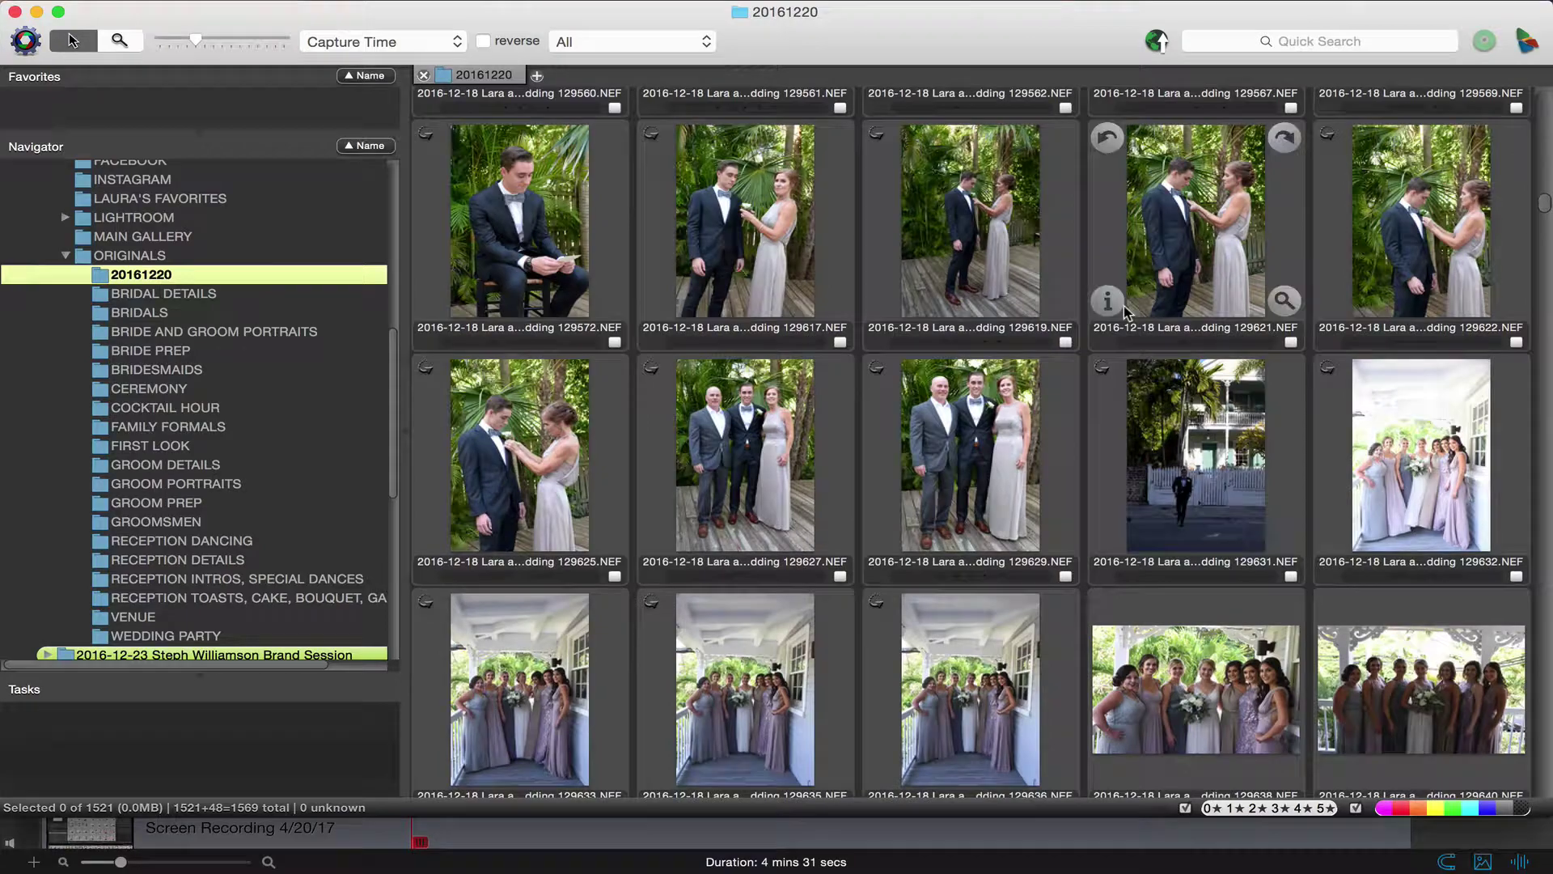
pyautogui.click(1411, 473)
pyautogui.scroll(-5, 1411, 473)
pyautogui.scroll(5, 1411, 473)
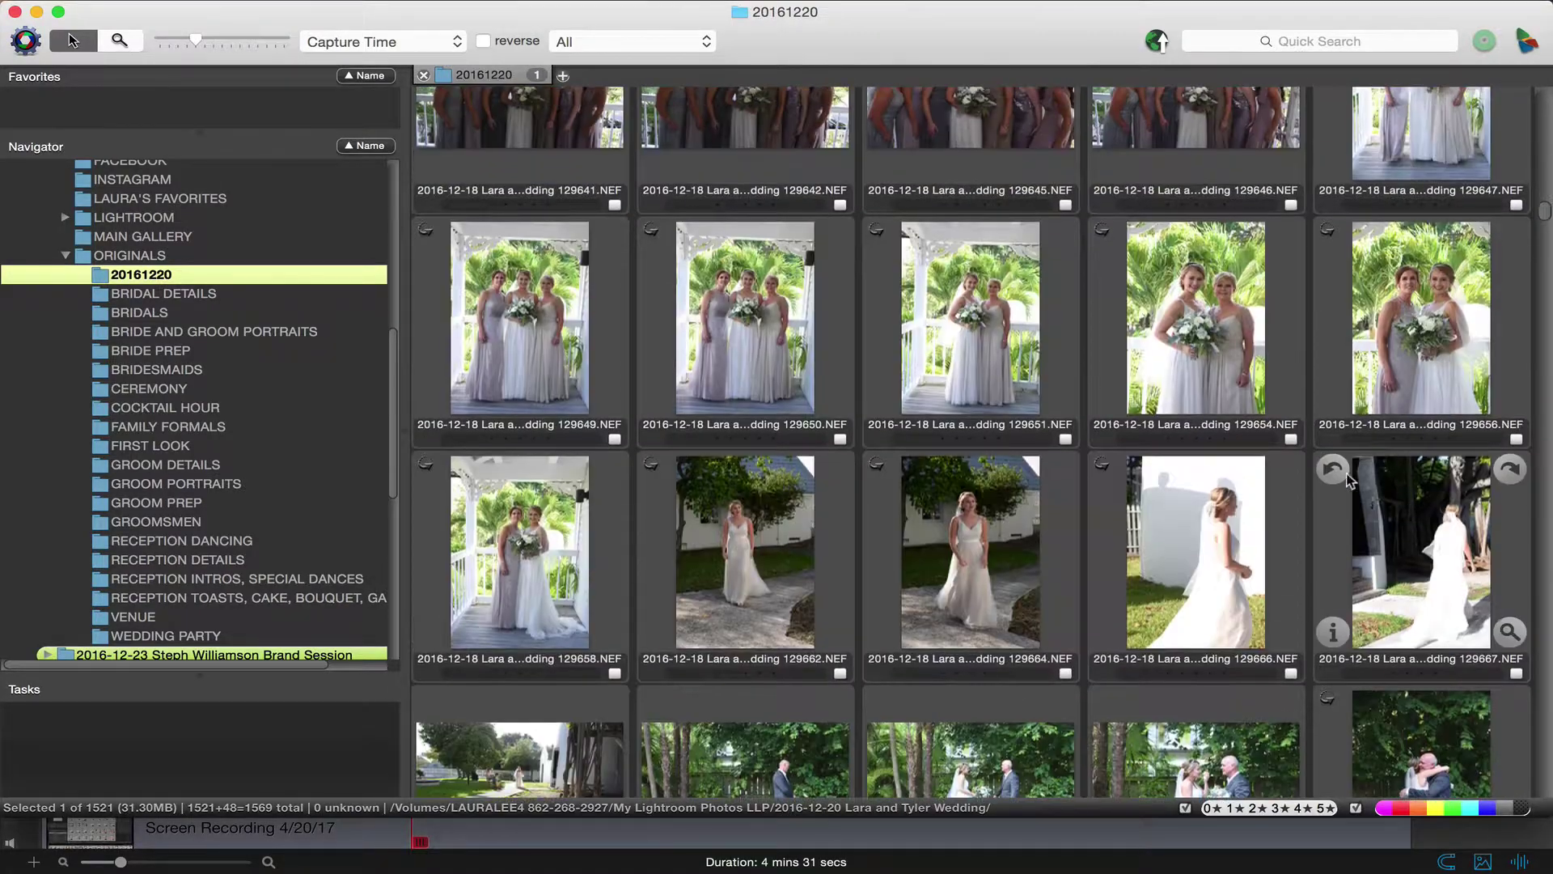
pyautogui.keyDown('shift'); pyautogui.click(567, 581); pyautogui.keyUp('shift')
pyautogui.moveTo(544, 376)
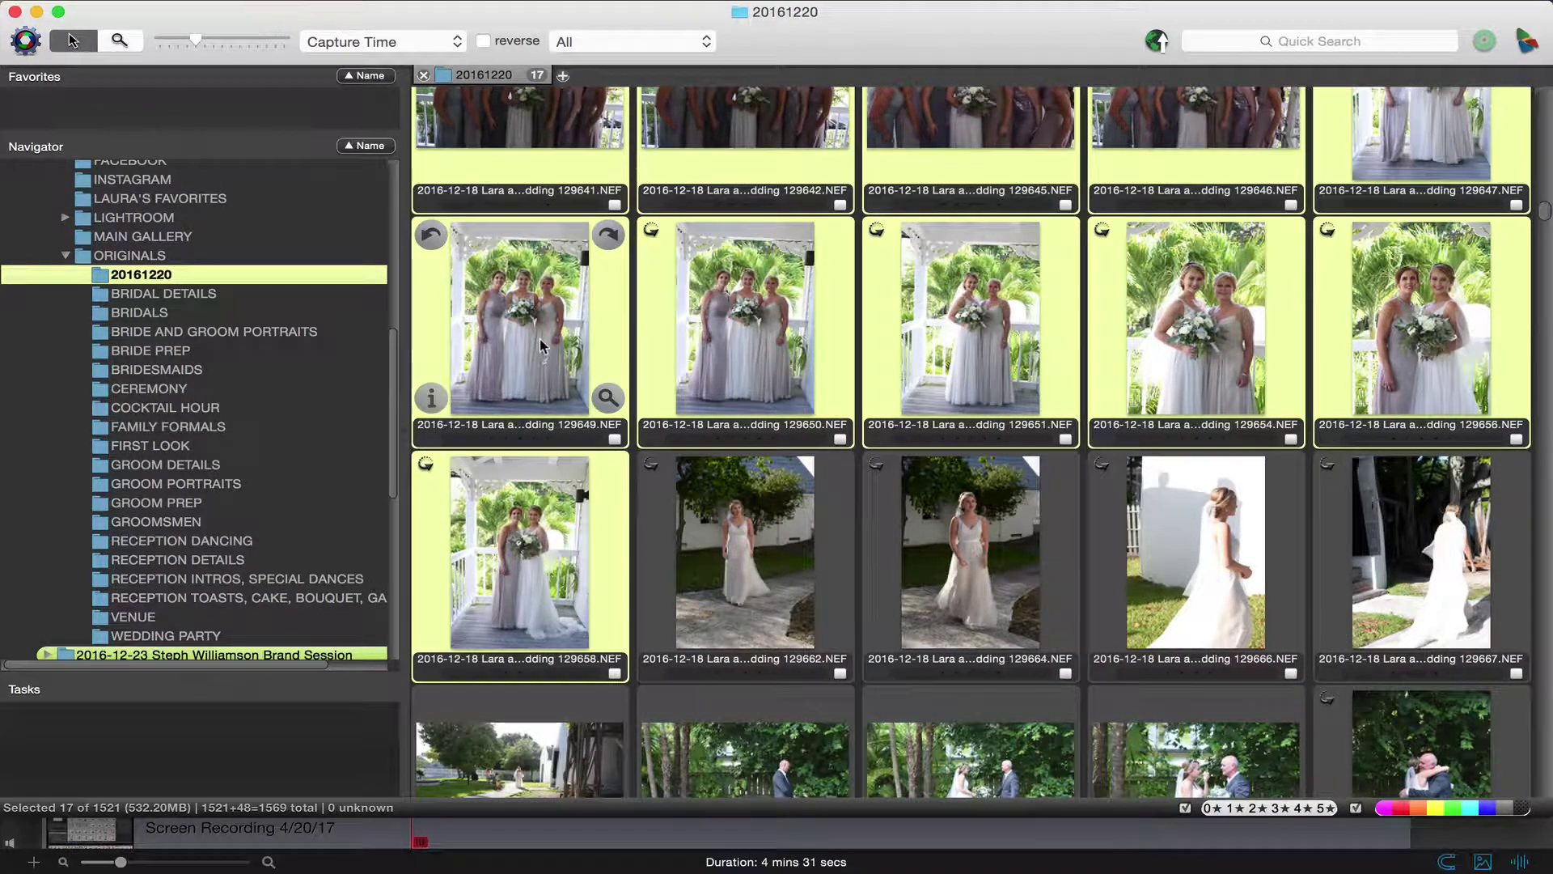
pyautogui.moveTo(538, 333); pyautogui.dragTo(244, 366)
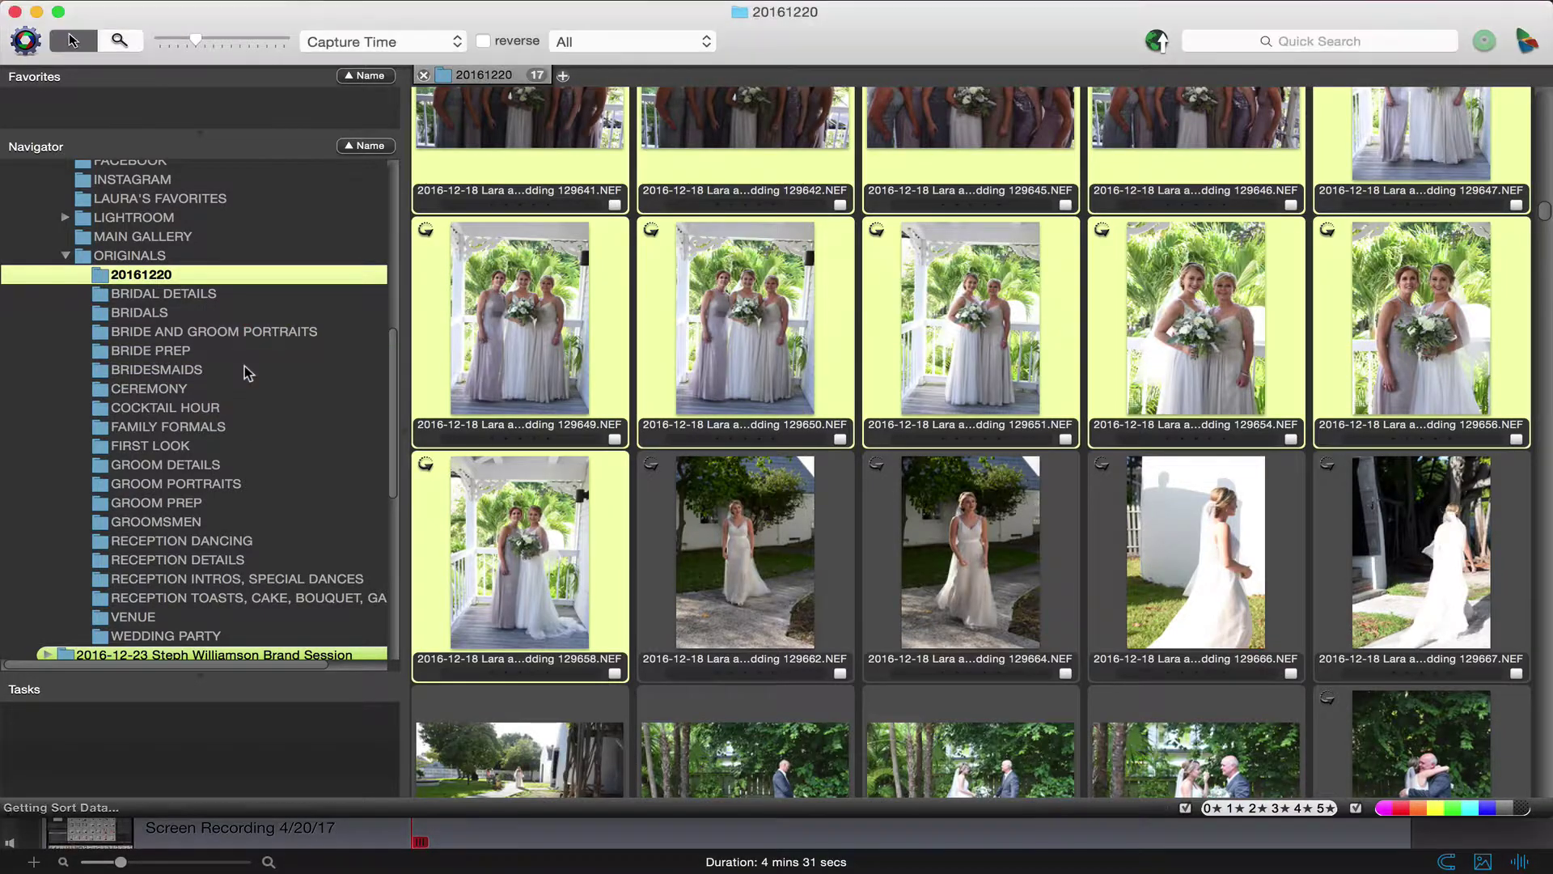
# Move the solo bride portraits 129981 through 130005 into the BRIDALS folder
pyautogui.scroll(2, 711, 384)
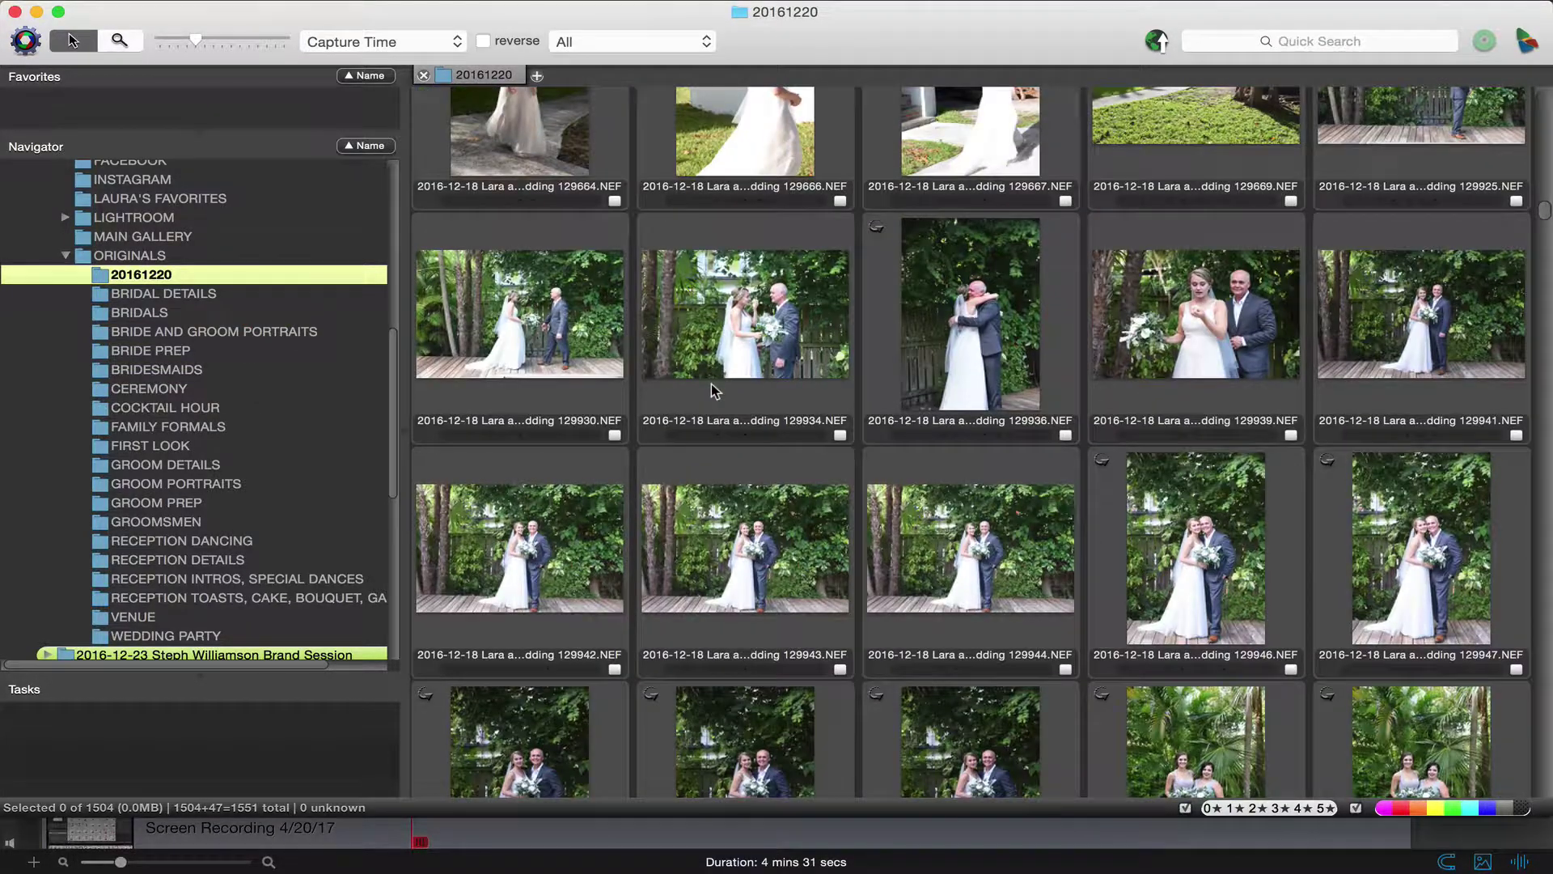
pyautogui.scroll(-10, 736, 506)
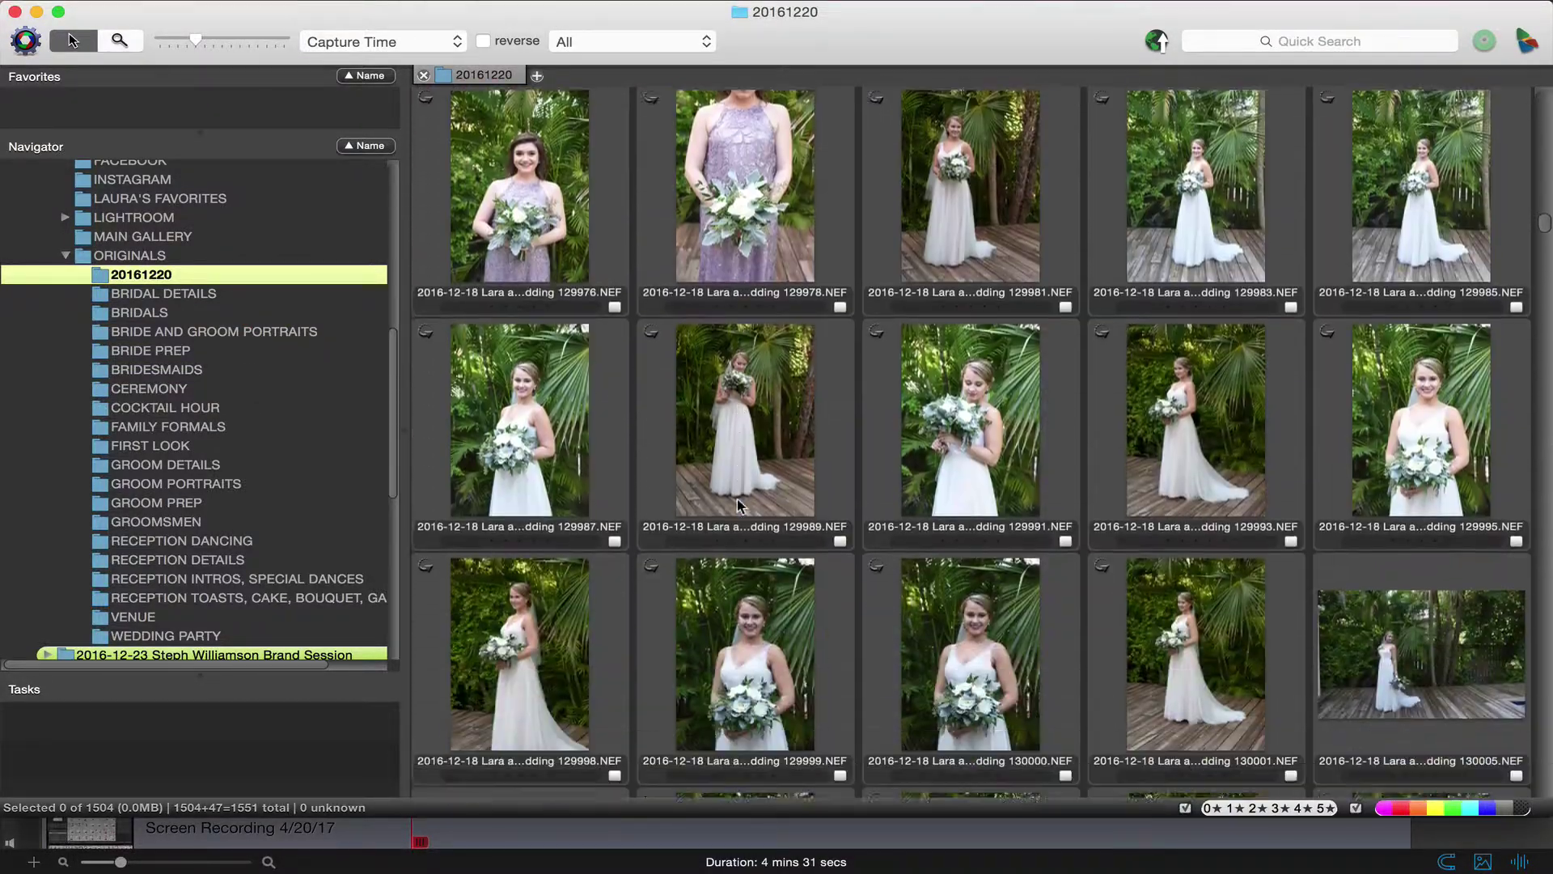
pyautogui.moveTo(1130, 293)
pyautogui.click(1003, 194)
pyautogui.keyDown('shift'); pyautogui.click(1420, 639); pyautogui.keyUp('shift')
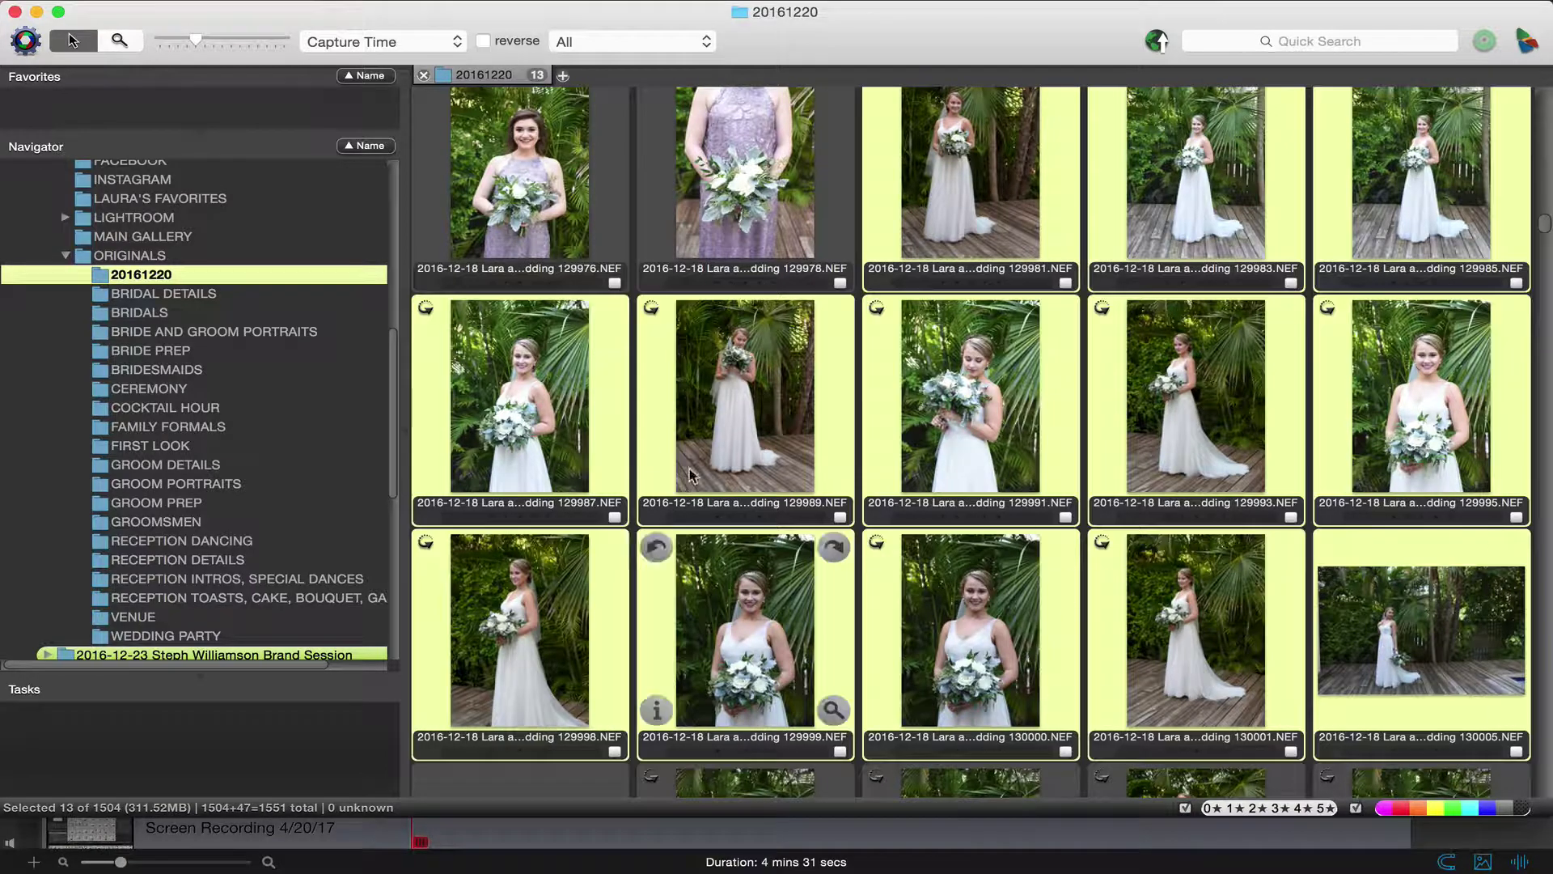
pyautogui.moveTo(548, 408); pyautogui.dragTo(146, 312)
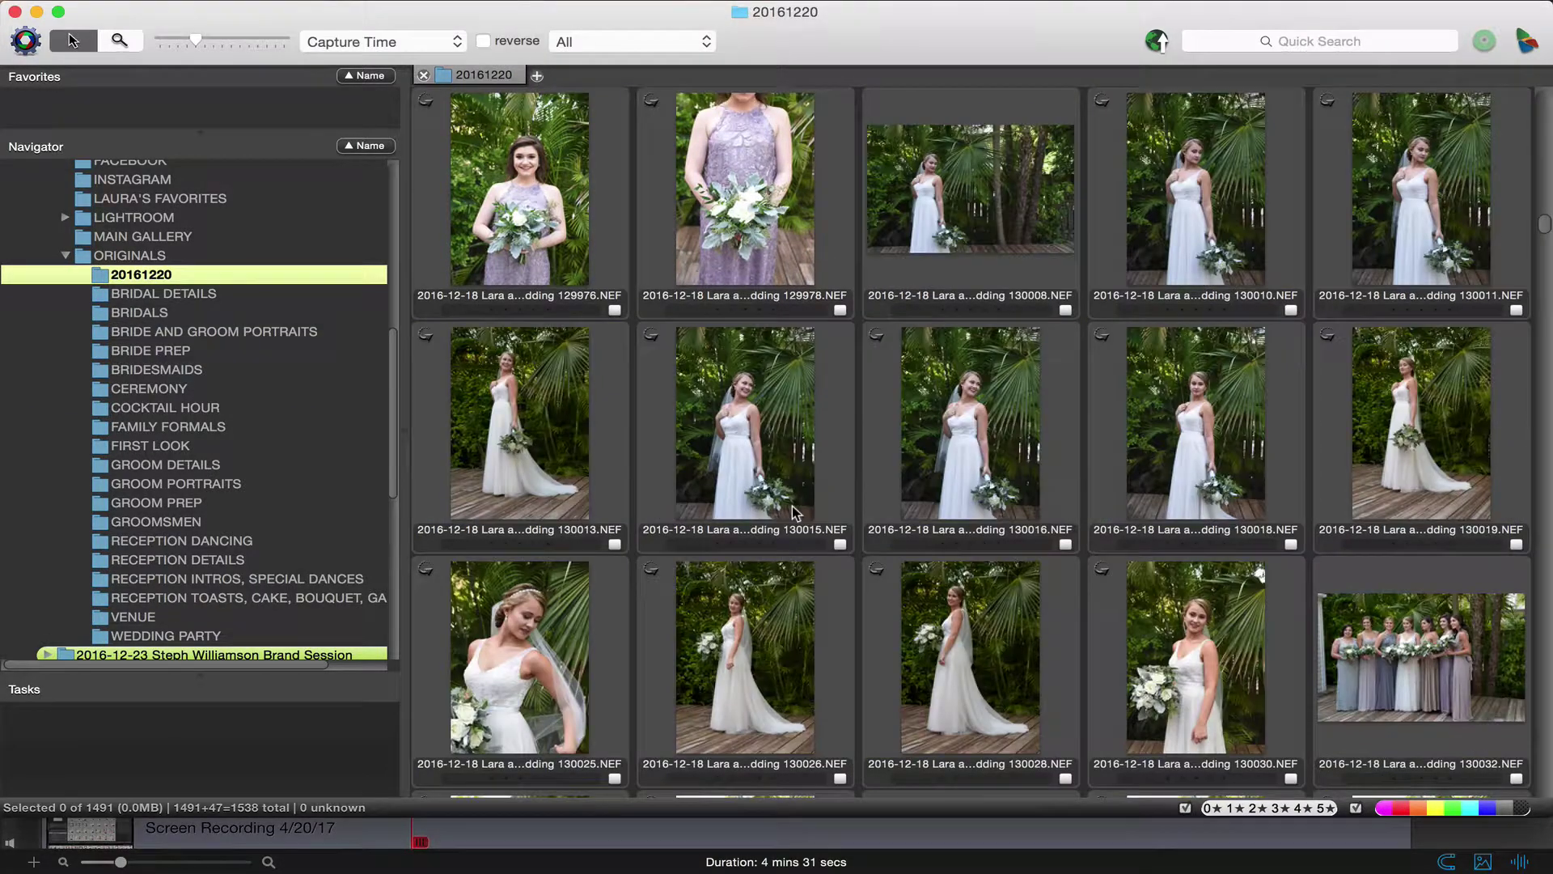
# Move the run of bridesmaid group and portrait photos ending at 130206 into the BRIDESMAIDS folder
pyautogui.scroll(-5, 594, 317)
pyautogui.moveTo(594, 317)
pyautogui.click(765, 291)
pyautogui.scroll(-10, 865, 550)
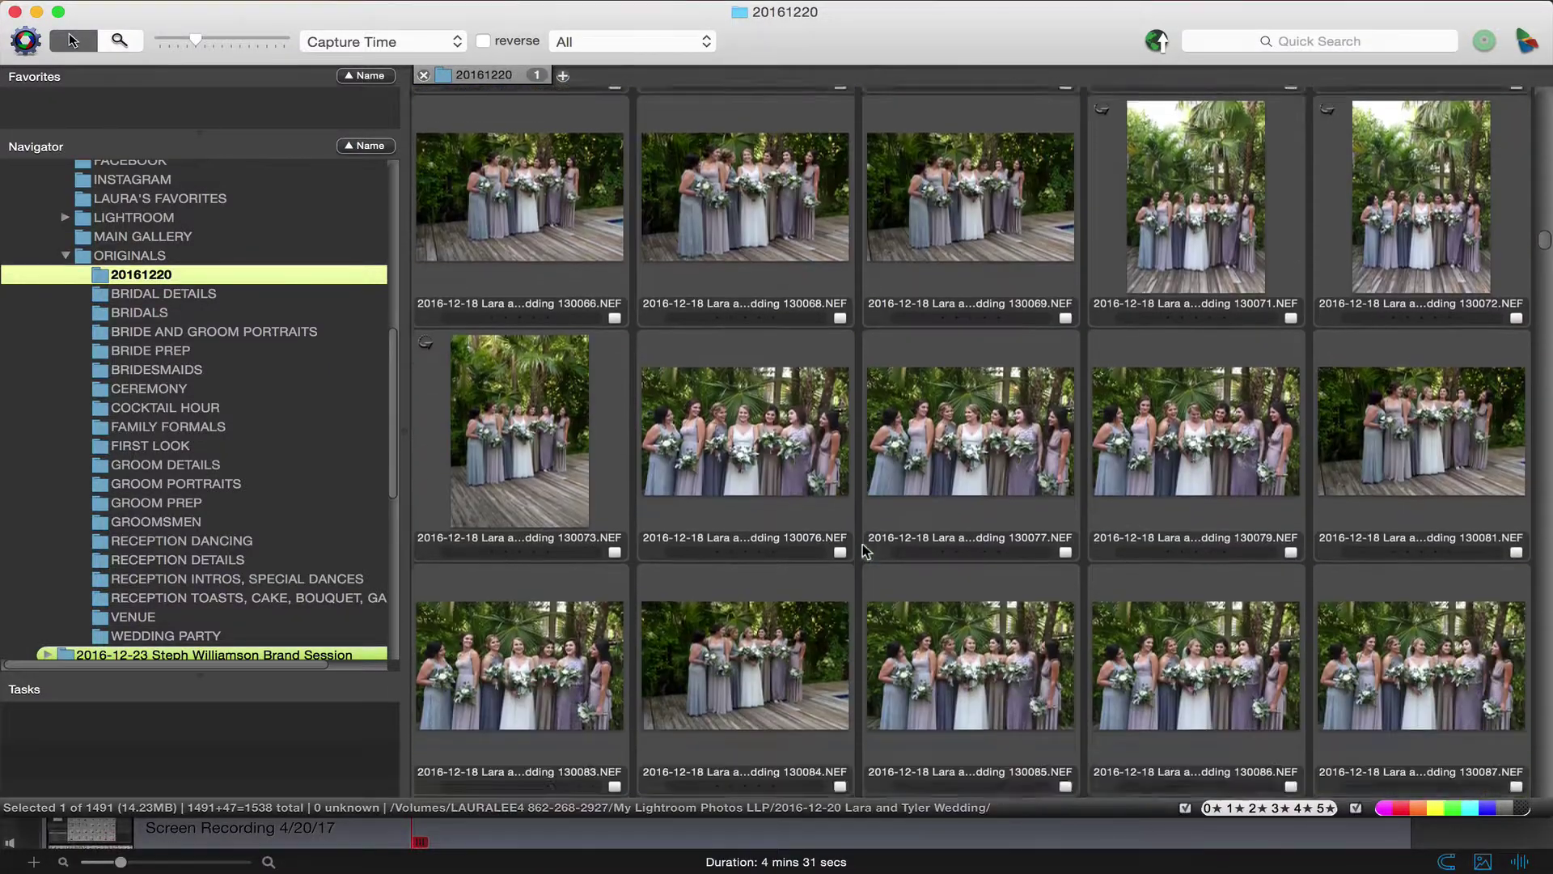
pyautogui.scroll(-5, 863, 550)
pyautogui.scroll(-8, 744, 486)
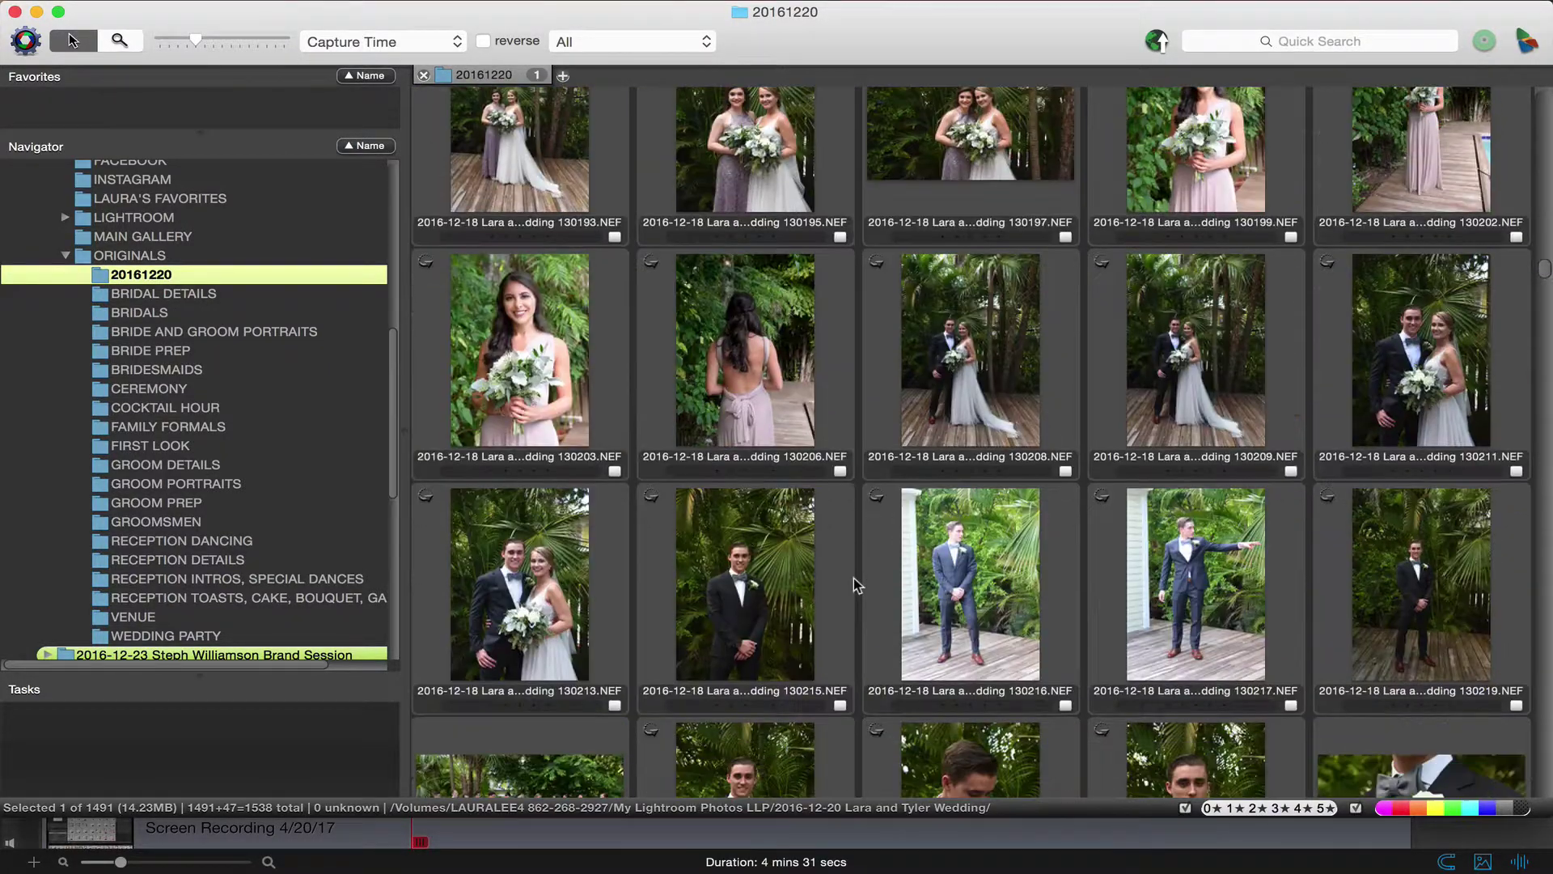
pyautogui.keyDown('shift'); pyautogui.click(726, 450); pyautogui.keyUp('shift')
pyautogui.moveTo(570, 187); pyautogui.dragTo(148, 388)
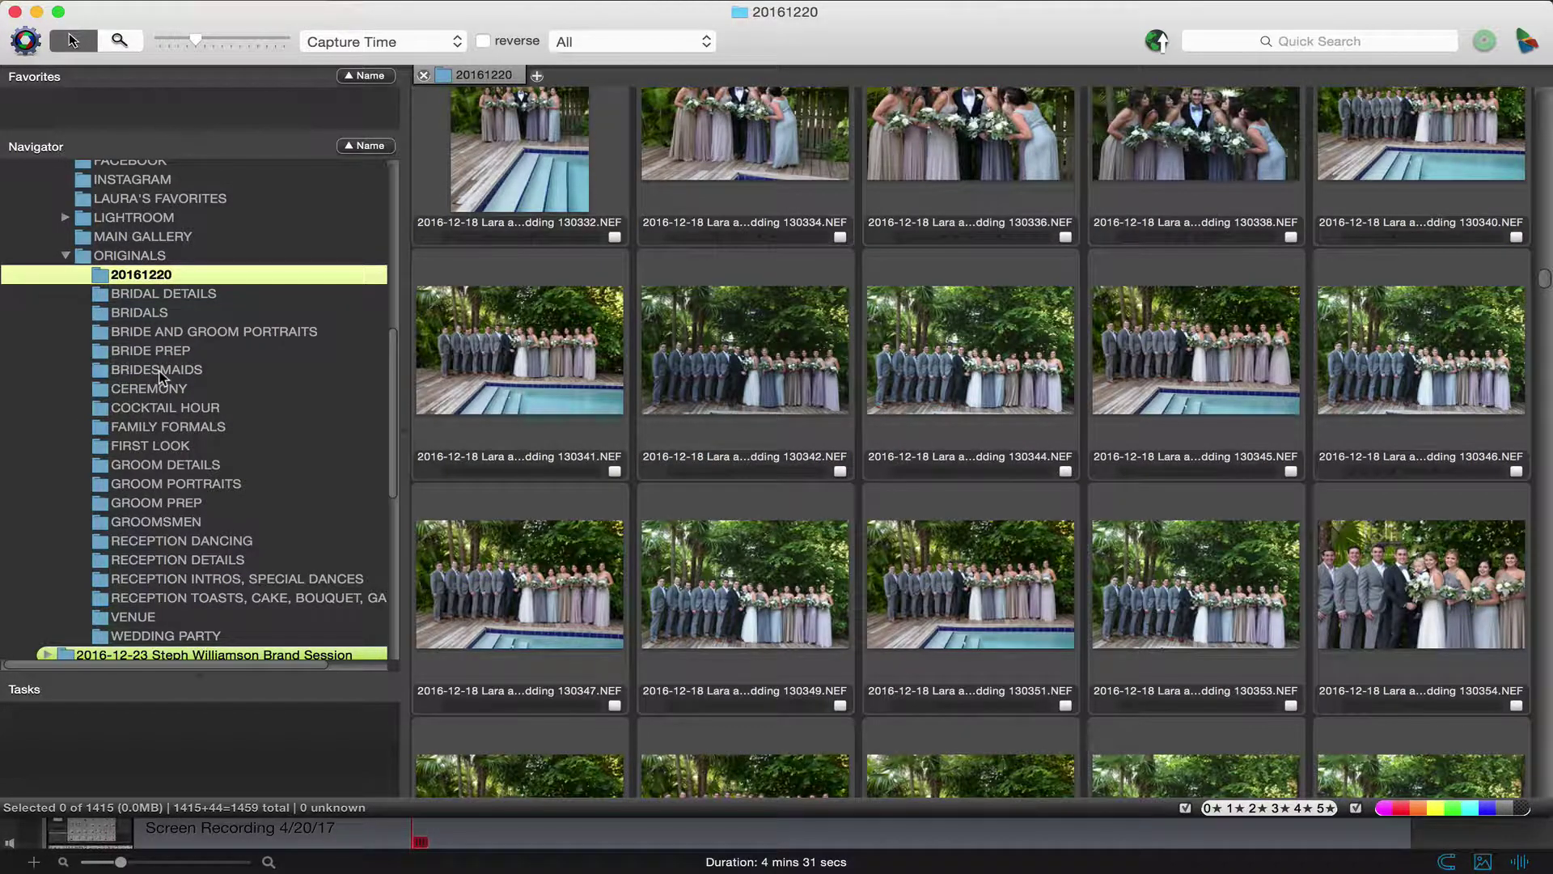
# Open the BRIDALS folder and preview its first photo, 129981, at full size
pyautogui.scroll(-8, 796, 511)
pyautogui.scroll(-10, 796, 511)
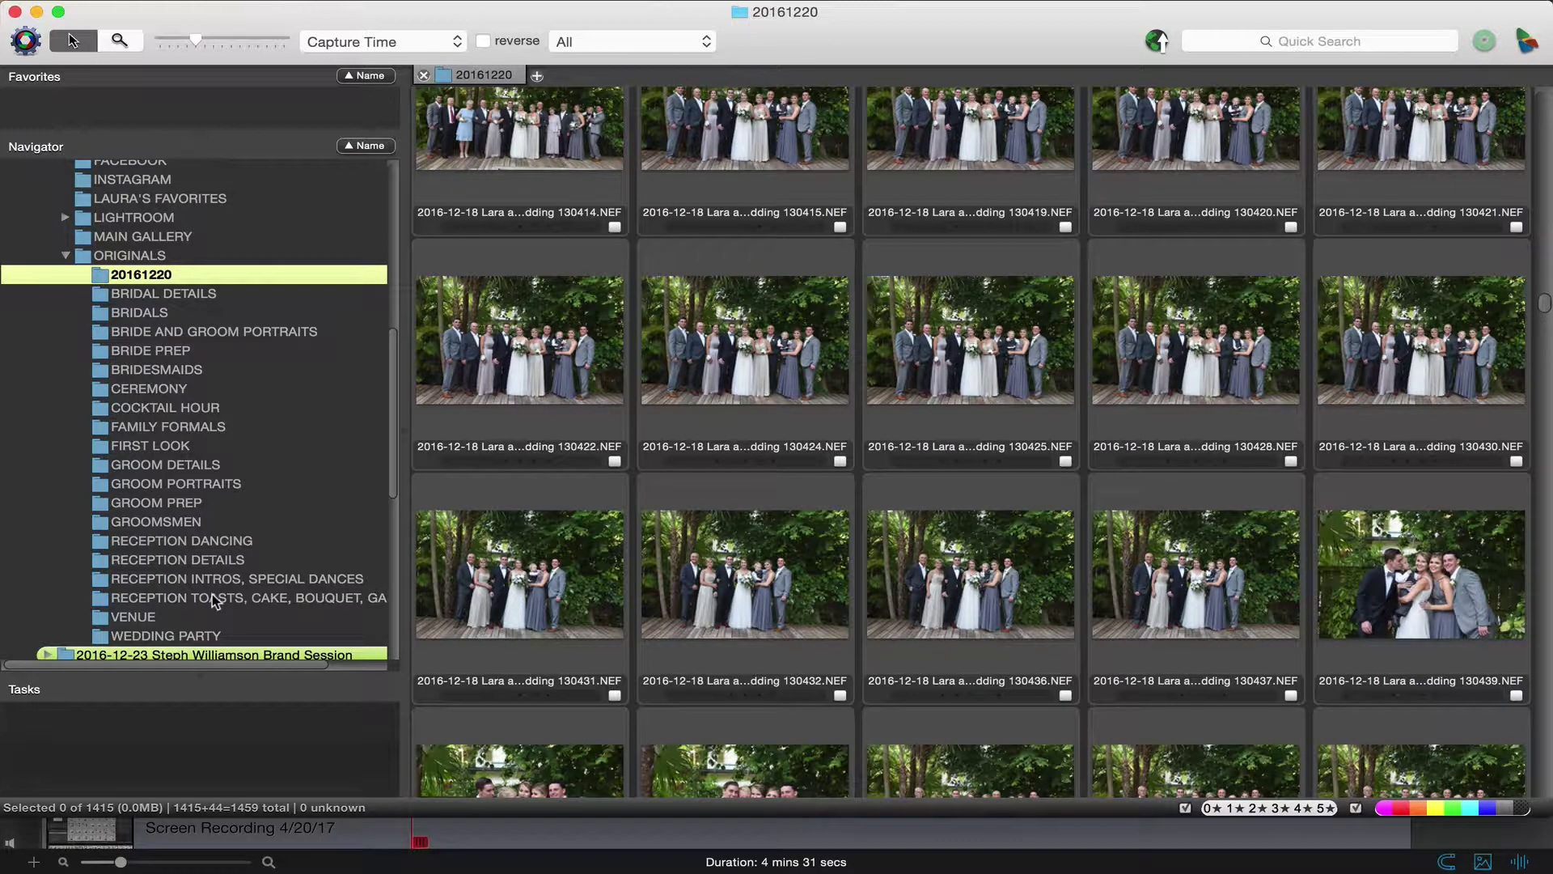
pyautogui.click(174, 313)
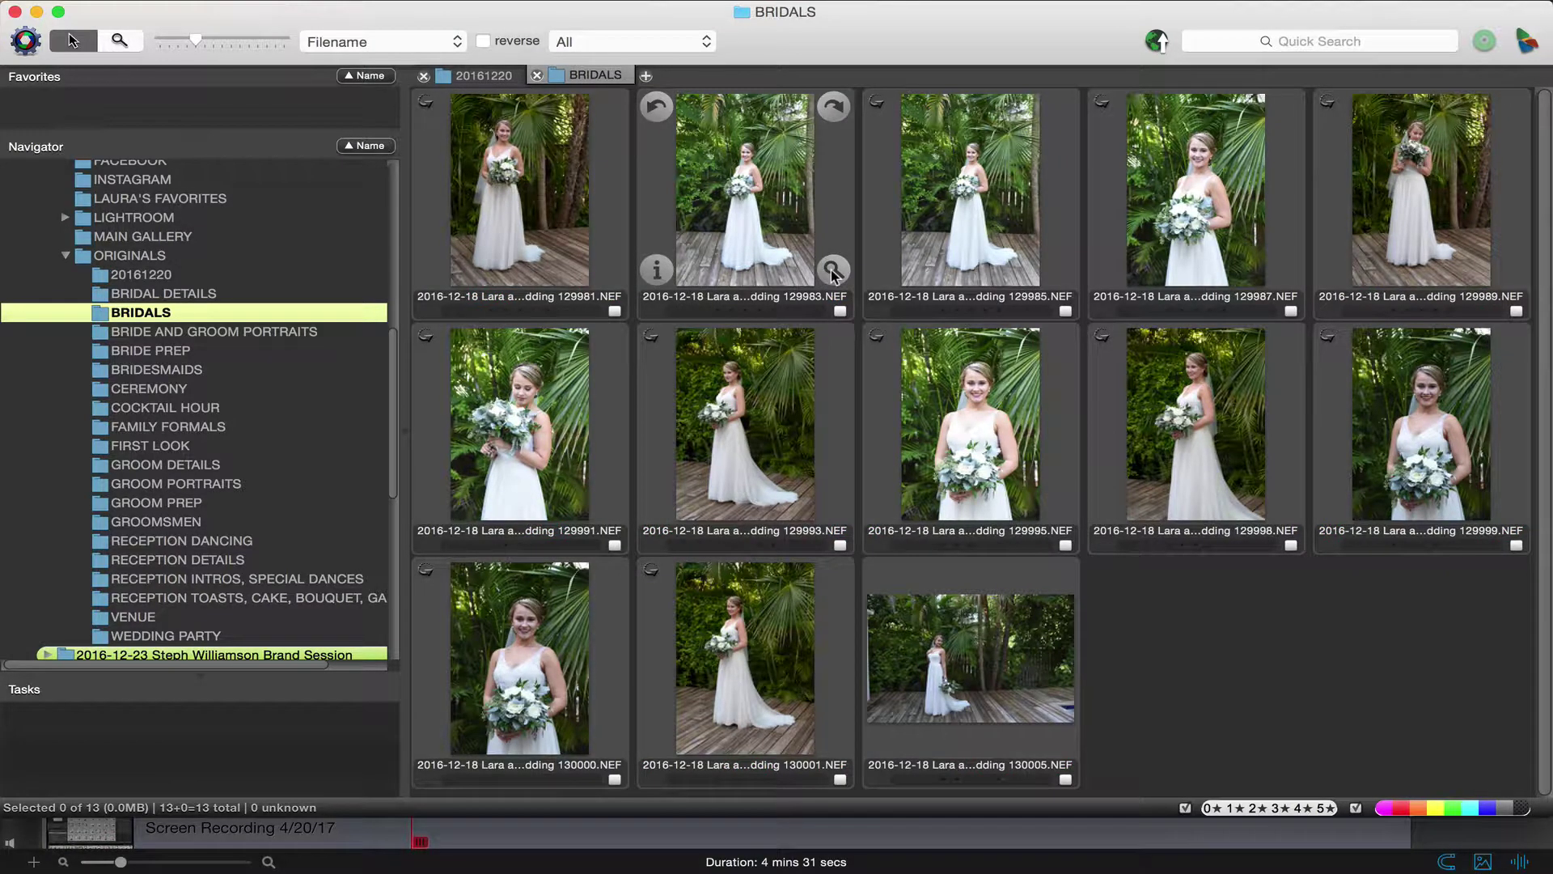
pyautogui.click(535, 199)
pyautogui.doubleClick(535, 199)
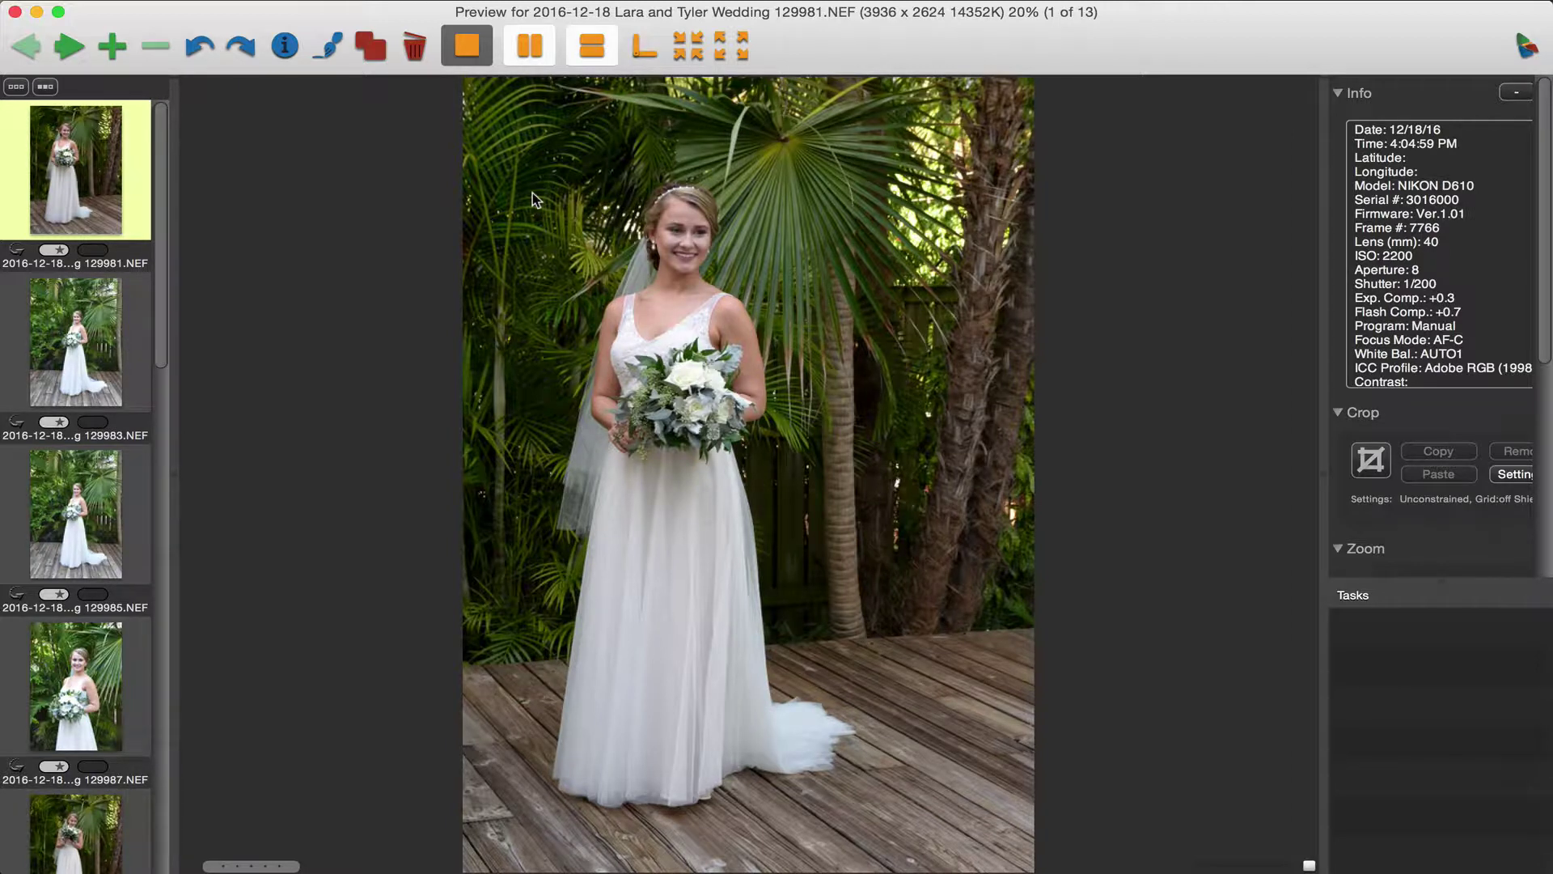
# Tag bridal photos 129981 and 129985 with the magenta Winner colour class in preview
pyautogui.press('2')
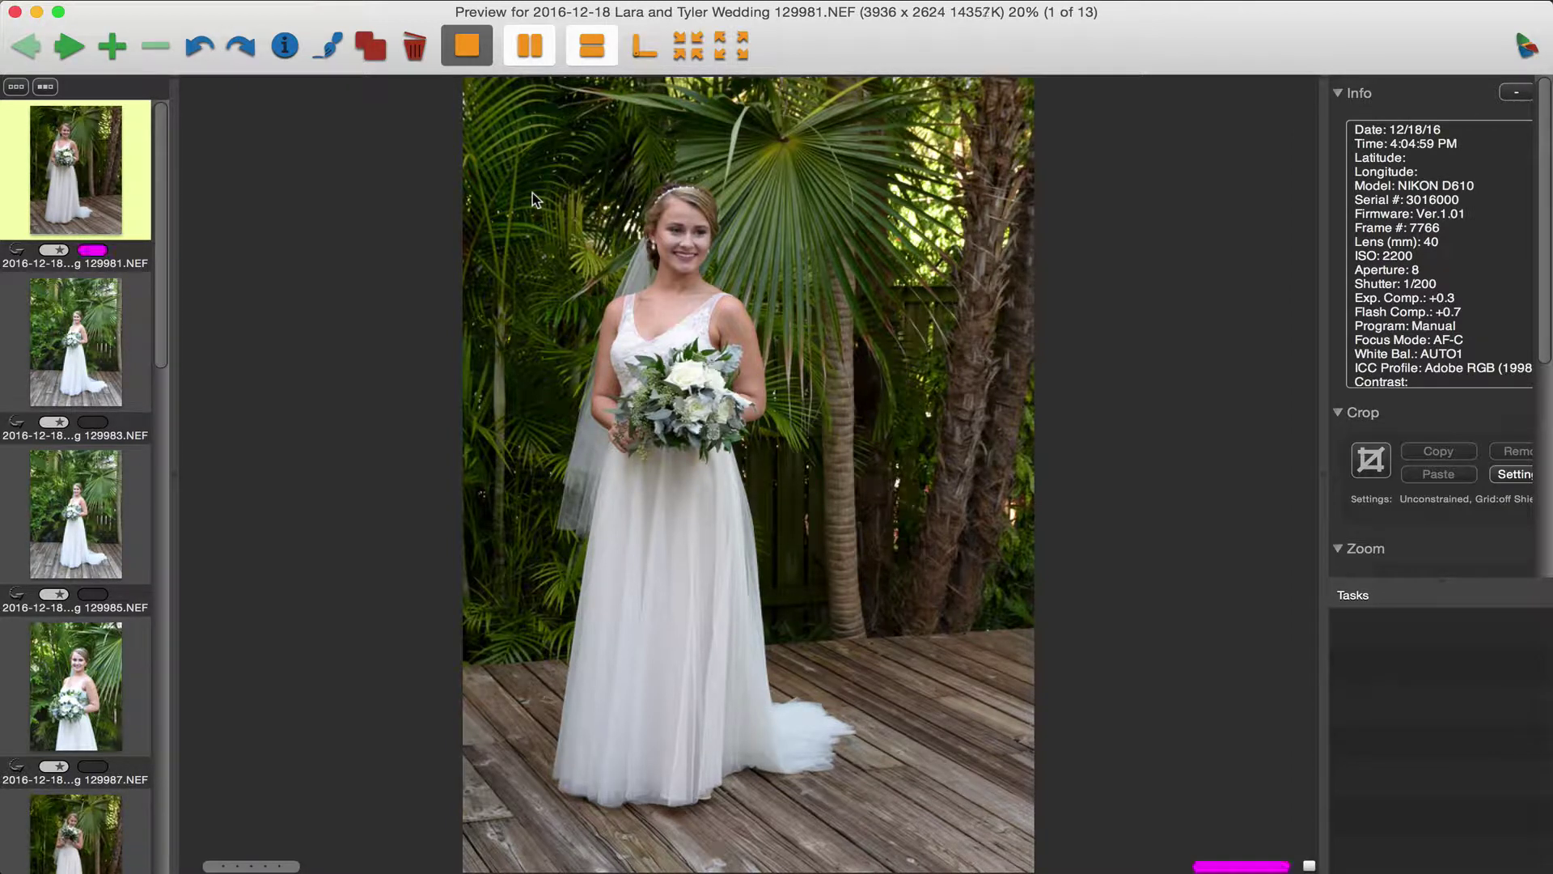
pyautogui.press('Right')
pyautogui.press('Right')
pyautogui.press('Right')
pyautogui.press('Right')
pyautogui.press('Right')
pyautogui.press('Right')
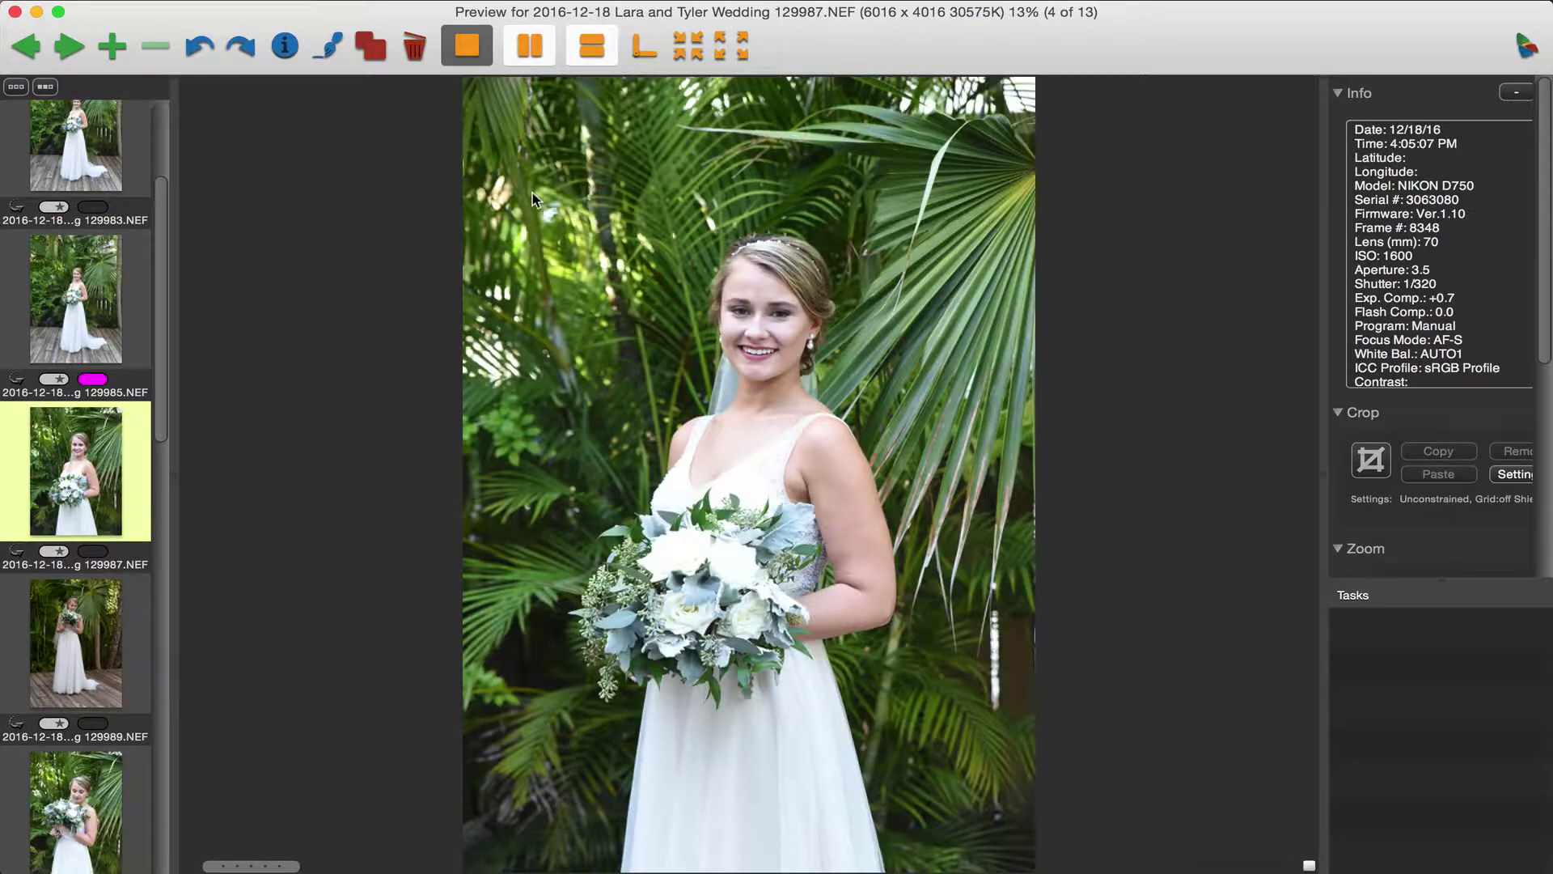
# Tag bridal photos 129987, 129991, 129995 and 130005 with the magenta colour class and close the preview
pyautogui.press('Right')
pyautogui.press('2')
pyautogui.press('Right')
pyautogui.press('Right')
pyautogui.press('Right')
pyautogui.press('Right')
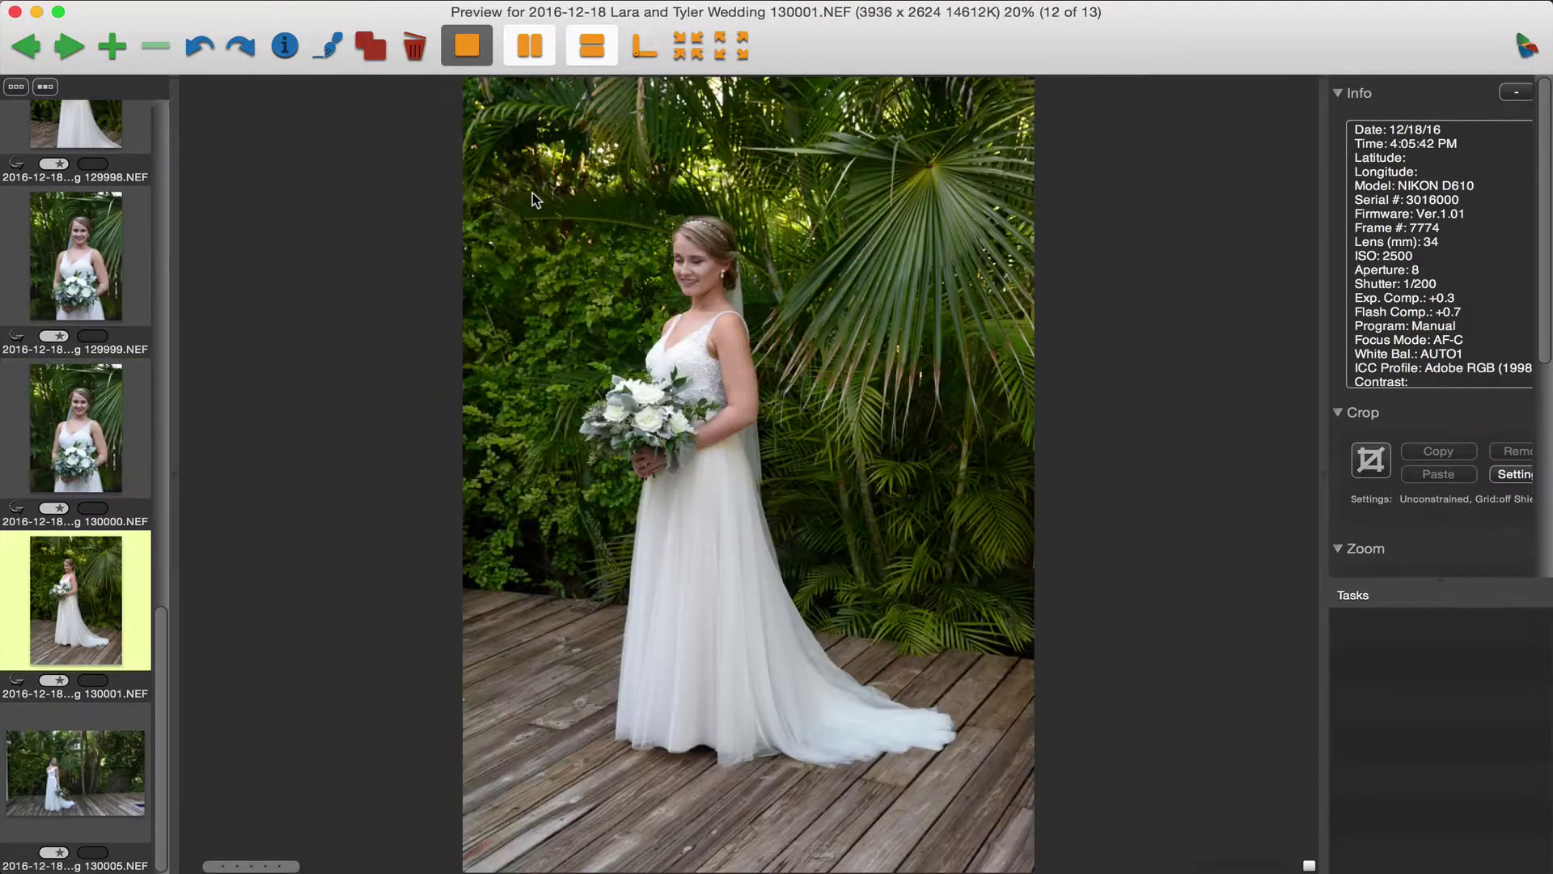
pyautogui.press('Right')
pyautogui.press('2')
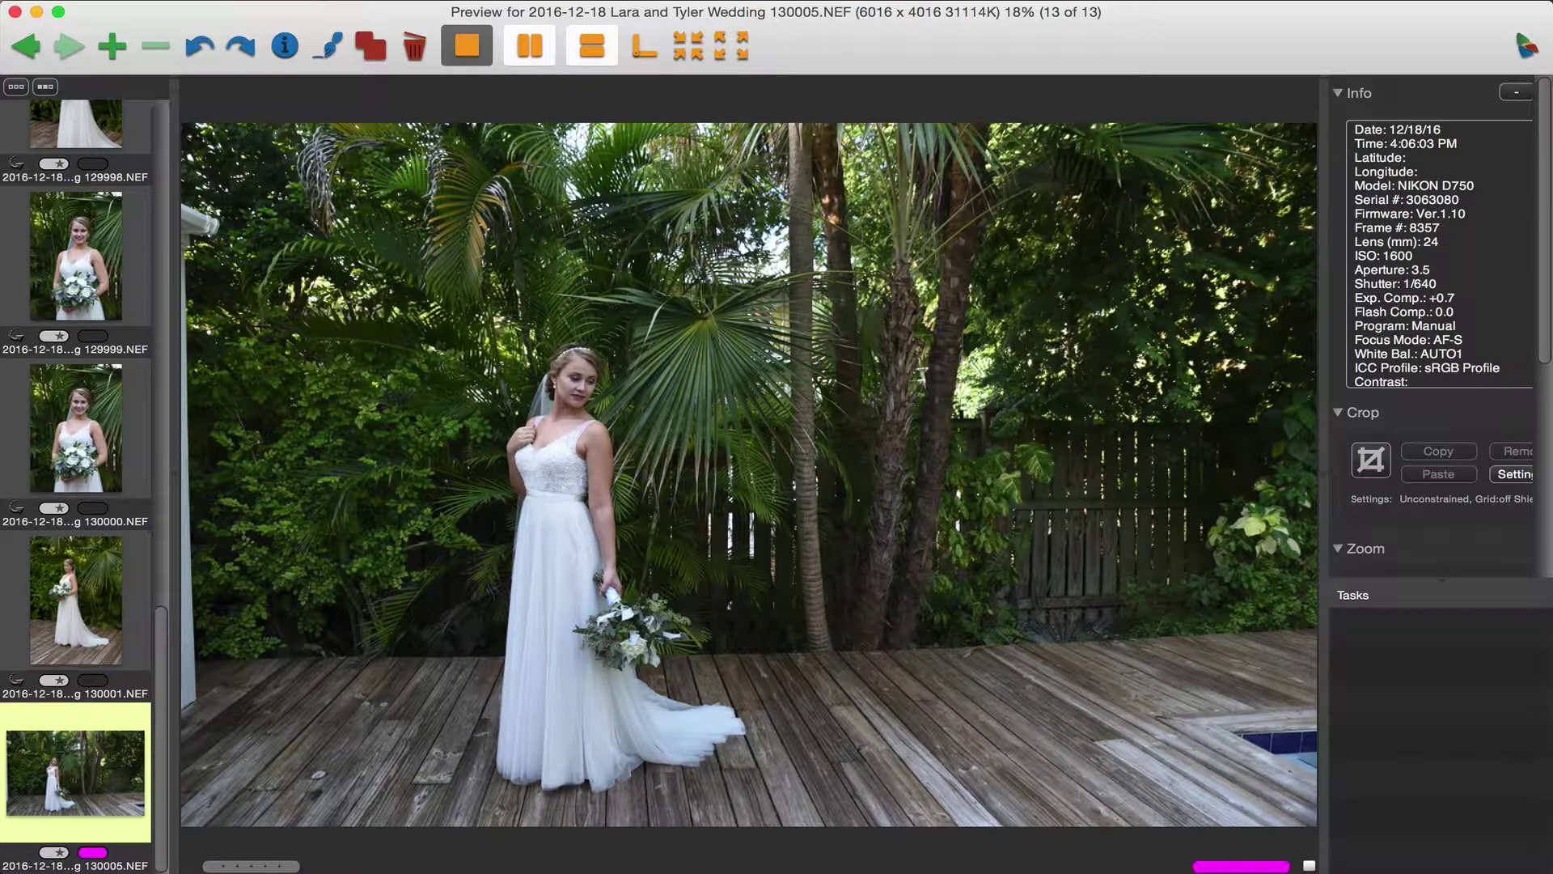
pyautogui.click(15, 11)
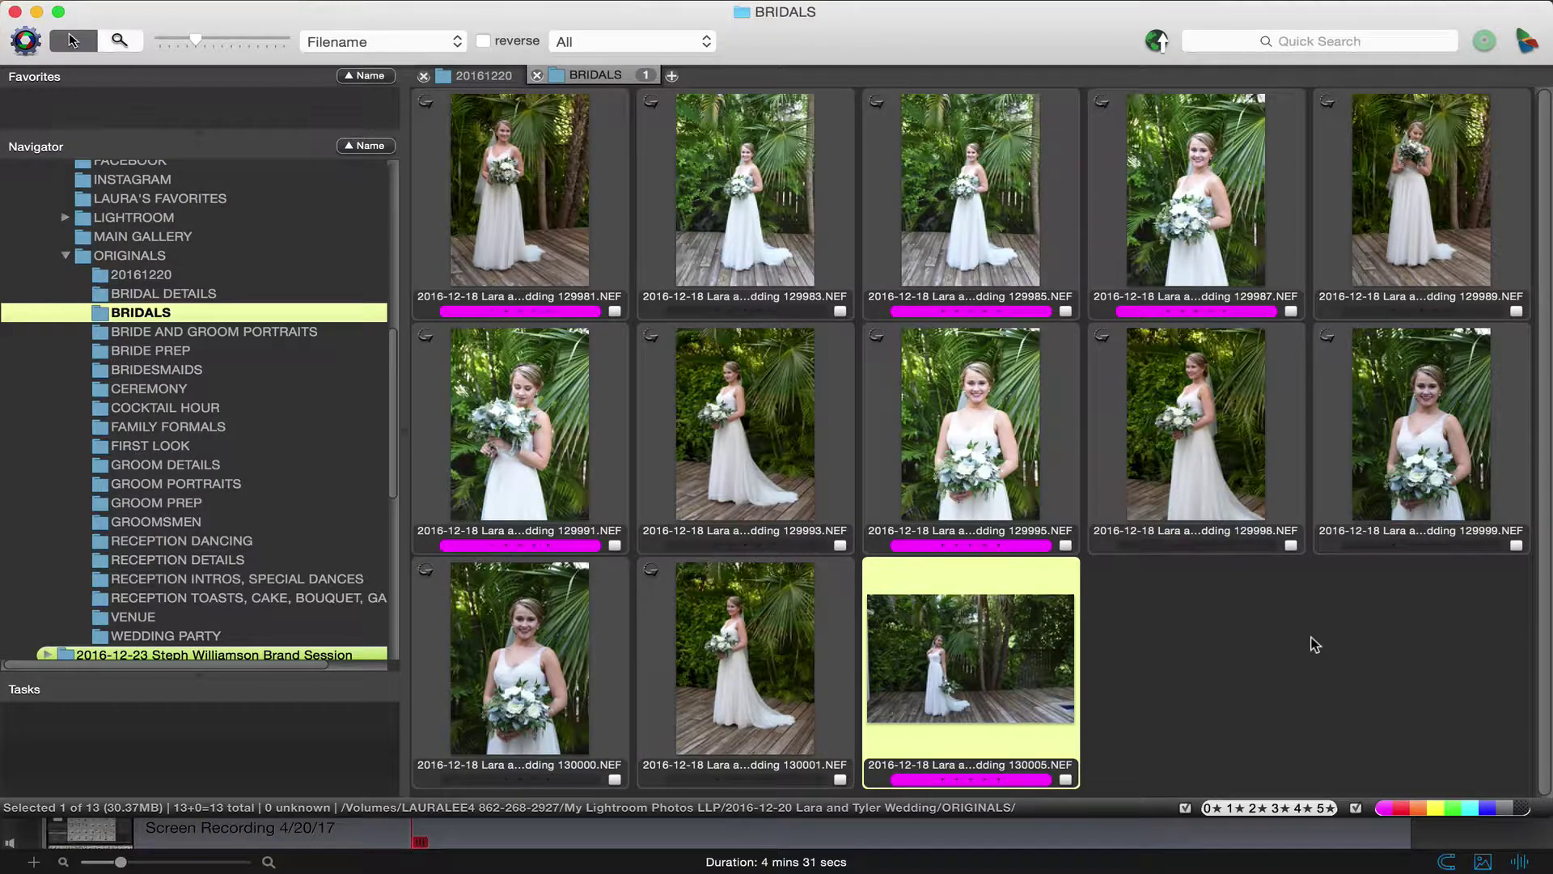
# Filter the BRIDALS folder to show only the colour-tagged photos by hiding those without a colour class
pyautogui.scroll(5, 245, 421)
pyautogui.scroll(2, 244, 416)
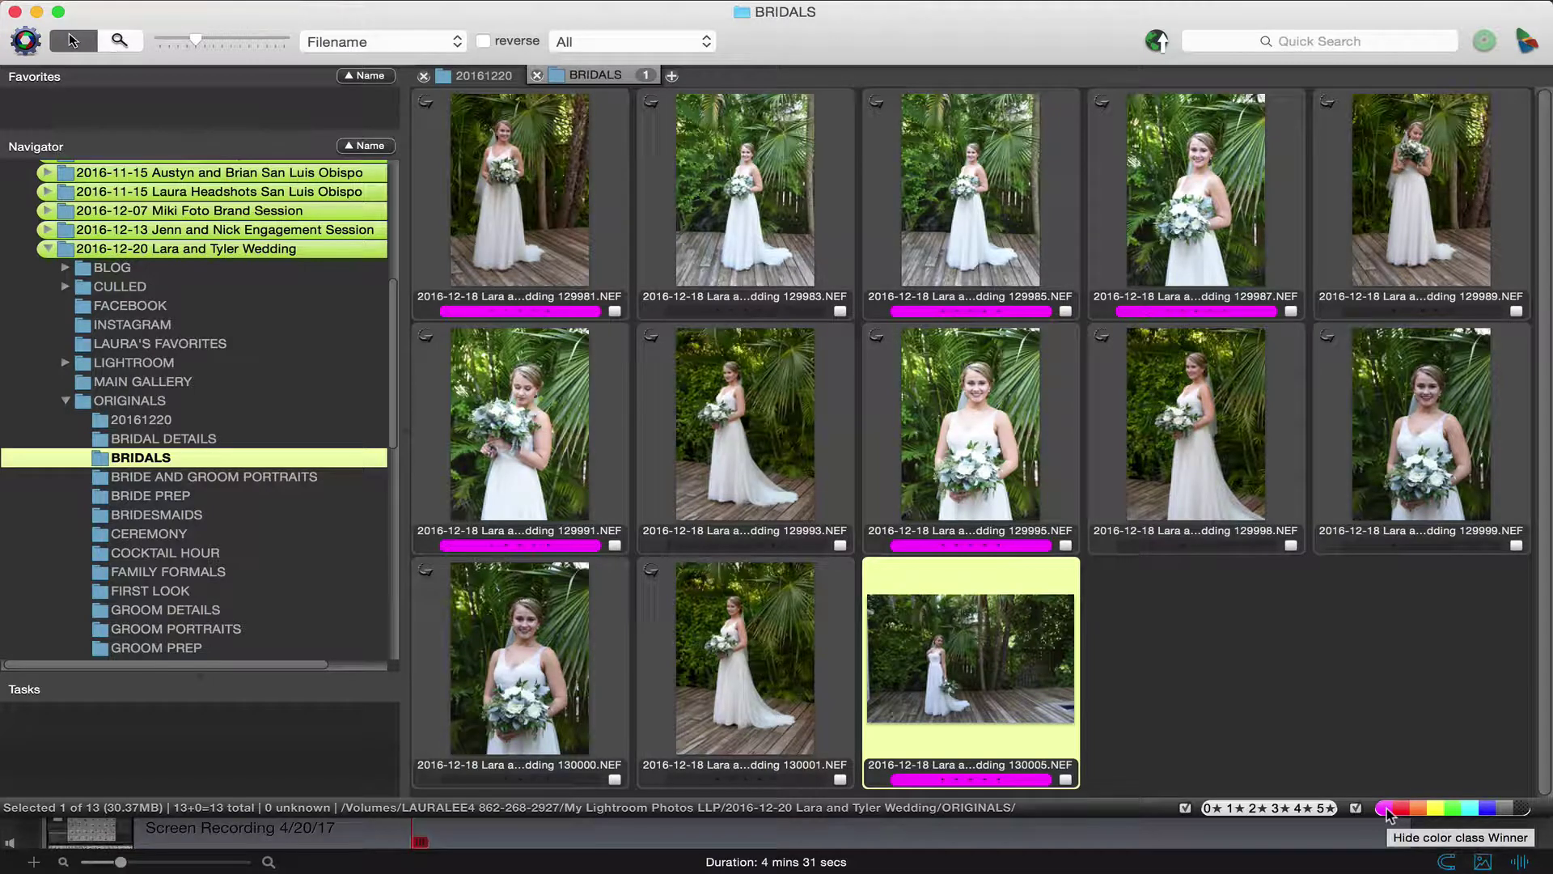
pyautogui.click(1525, 810)
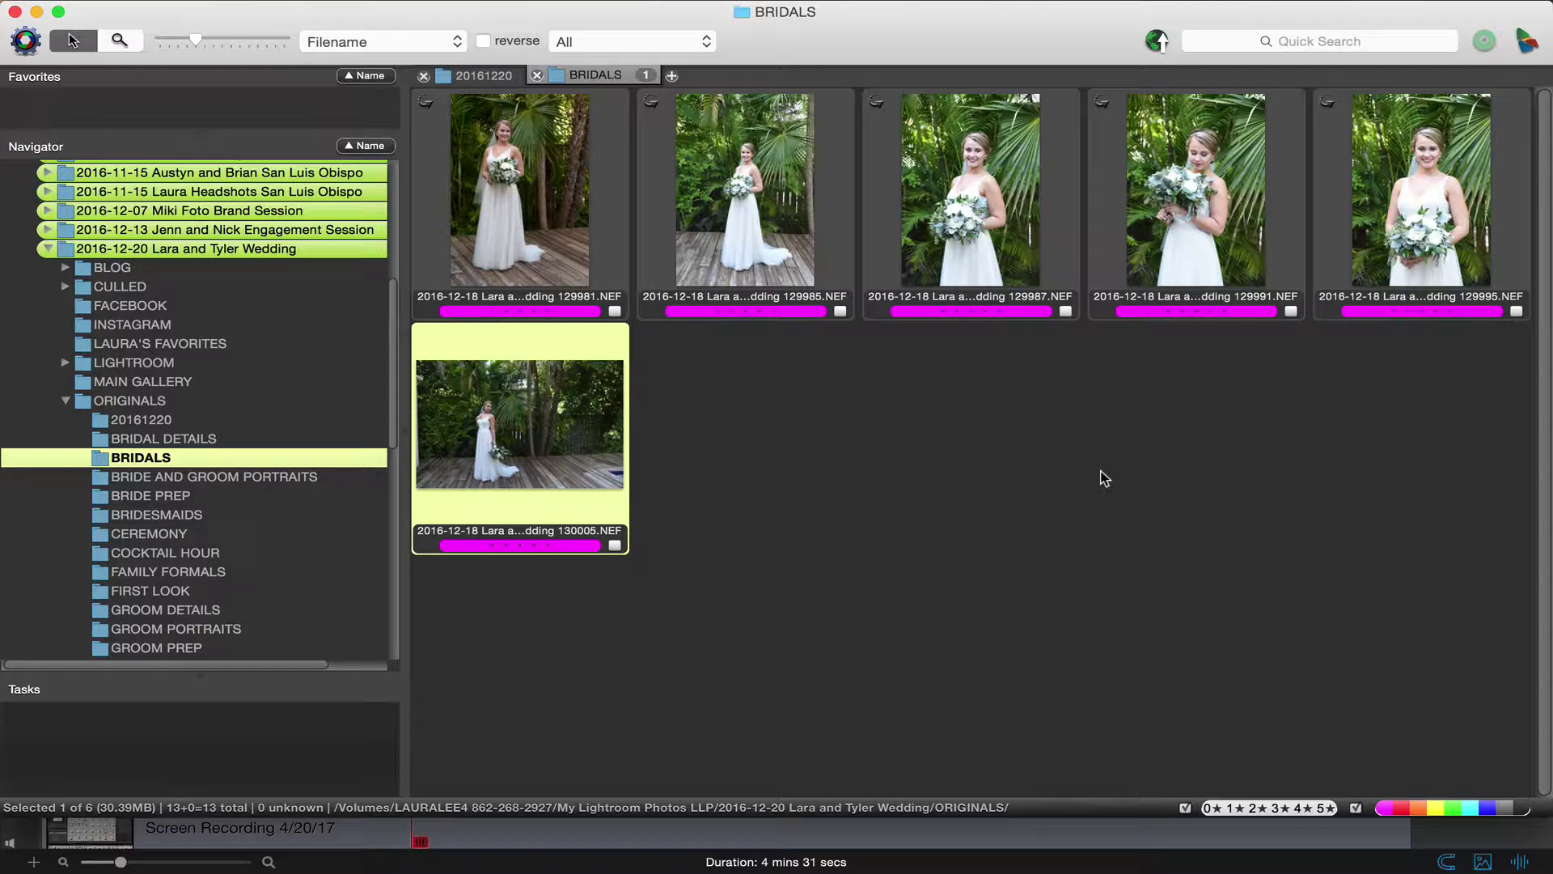
# Select all the magenta-tagged bridal photos and set their rating to 1 star
pyautogui.moveTo(523, 341)
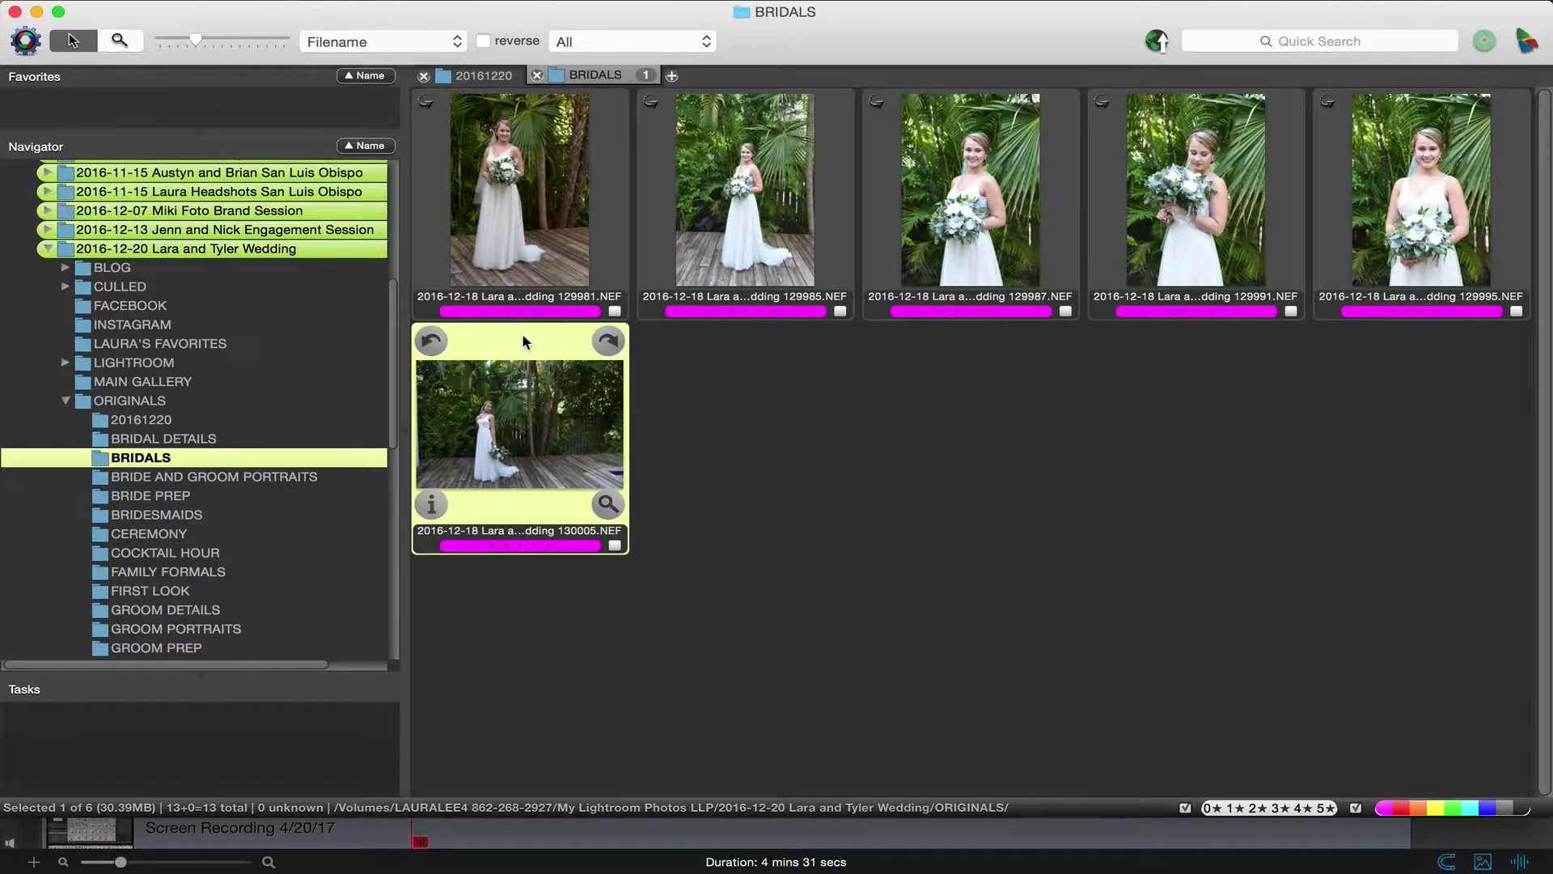
pyautogui.press('super+a')
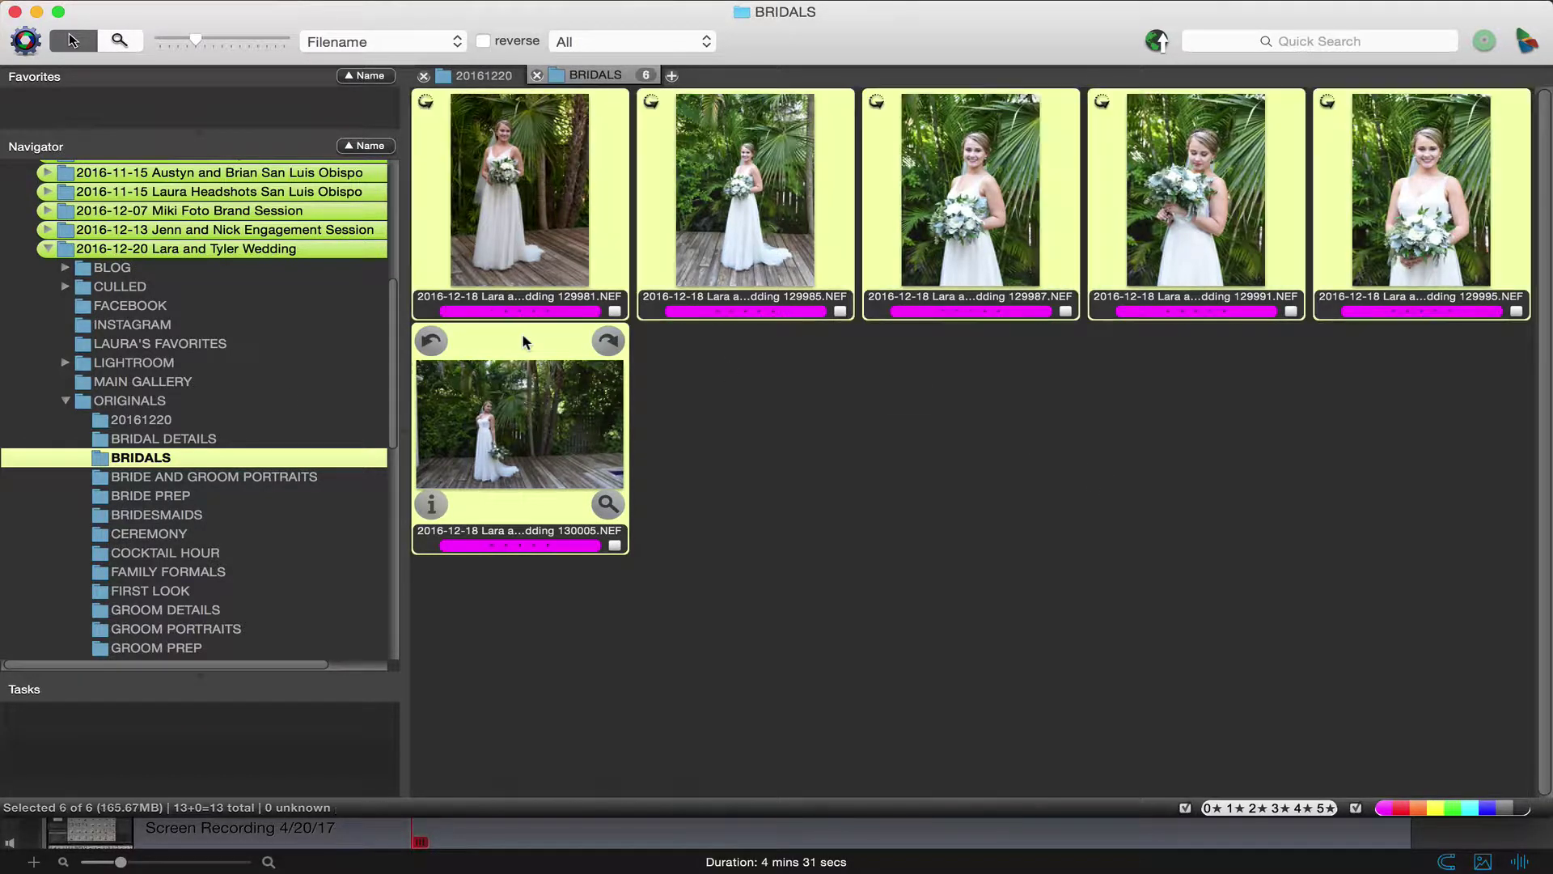
pyautogui.click(324, 3)
pyautogui.moveTo(361, 209)
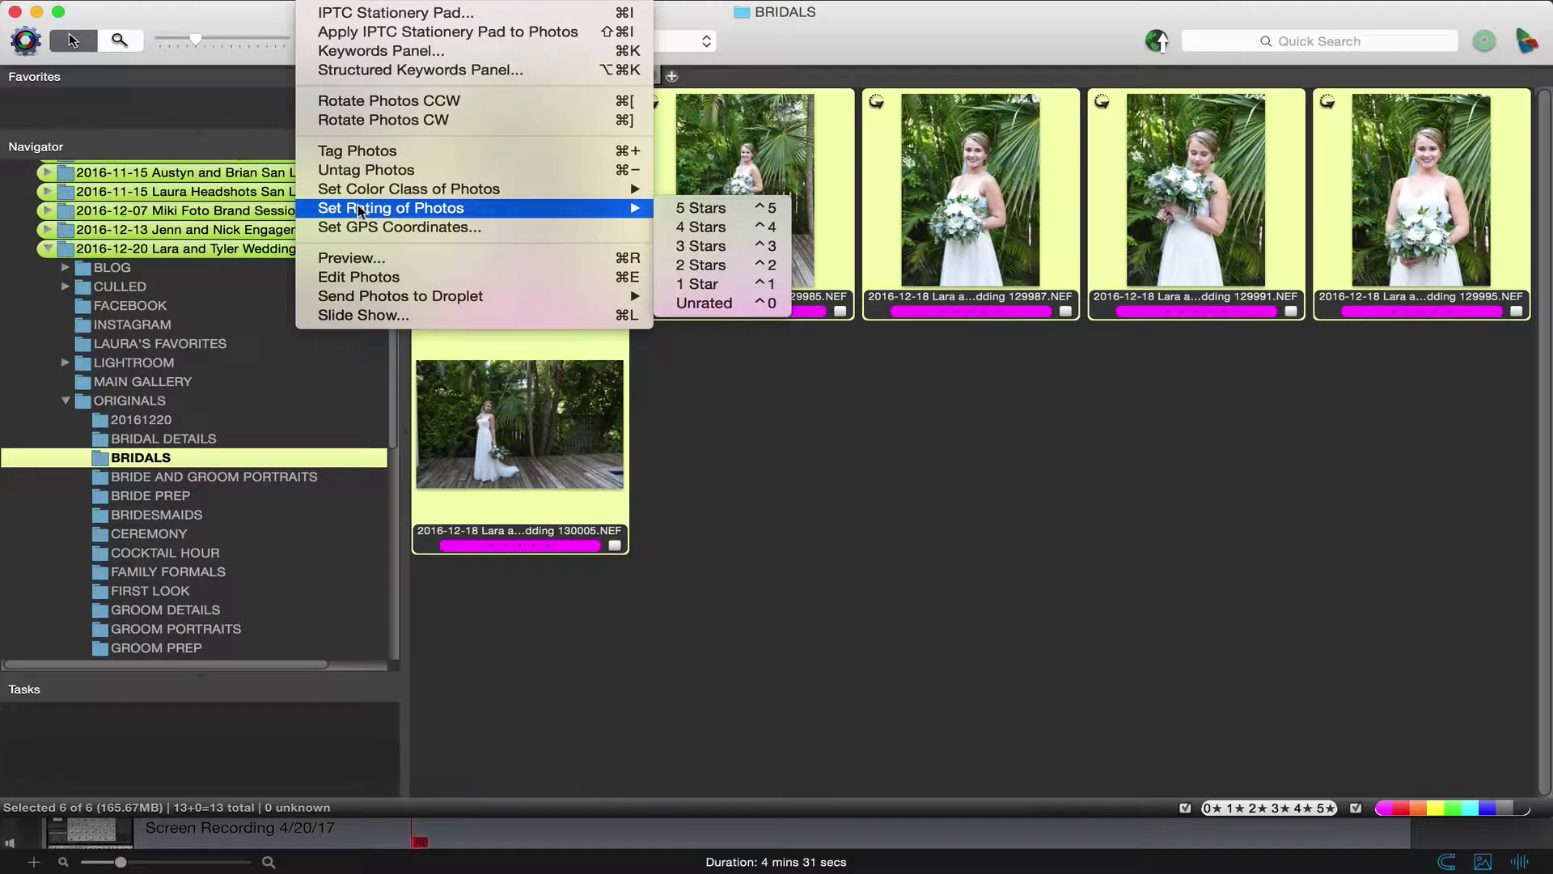
pyautogui.click(697, 285)
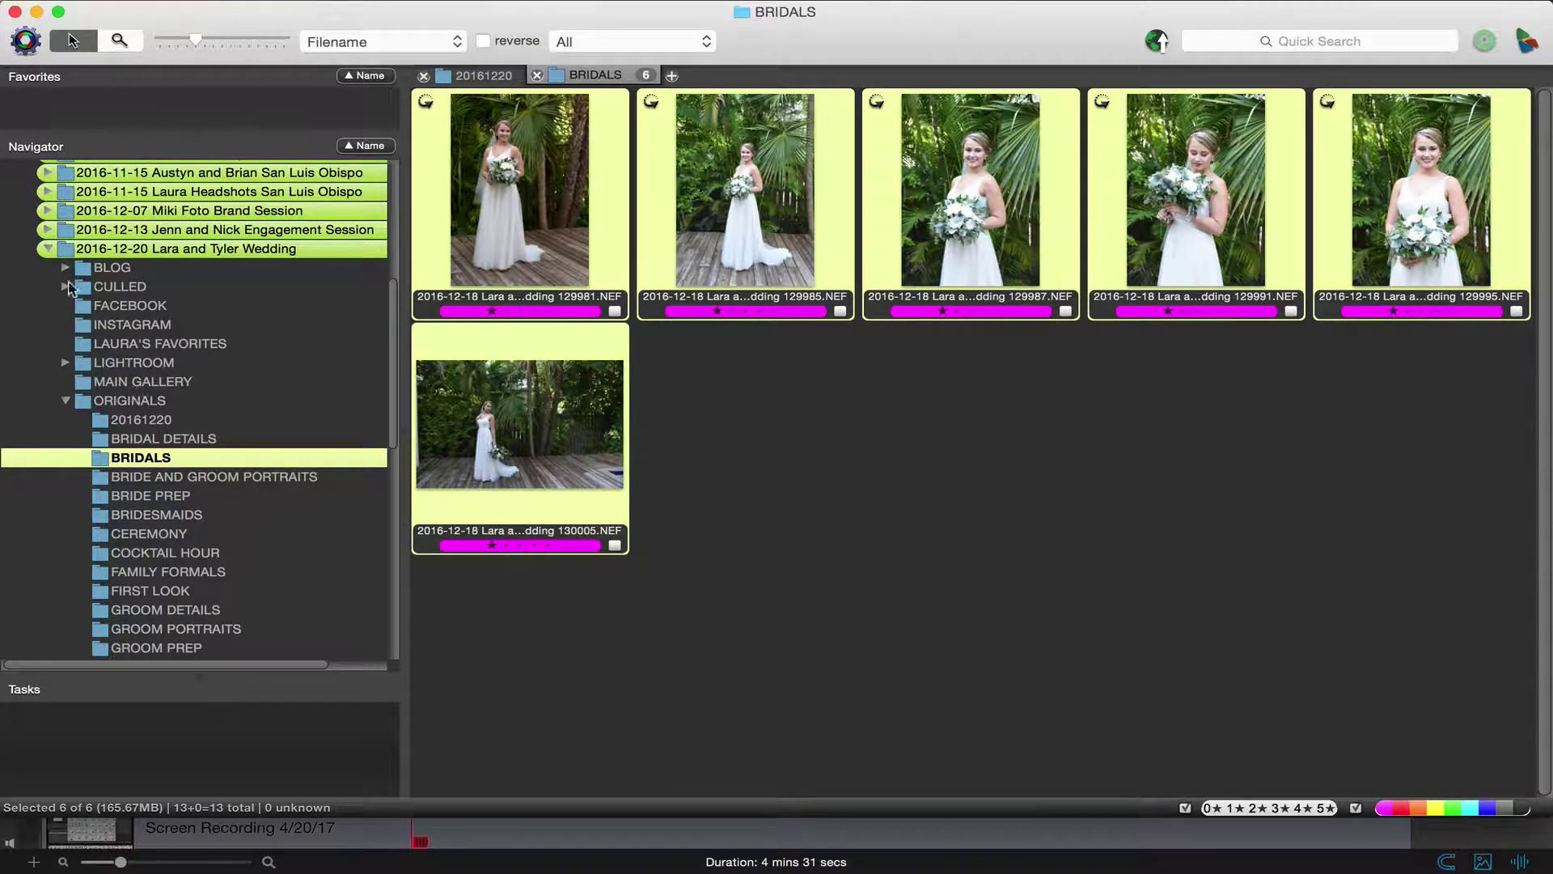
# Move the selected 1-star bridal photos into the BRIDALS folder under CULLED, and open that folder to review its photos
pyautogui.click(65, 286)
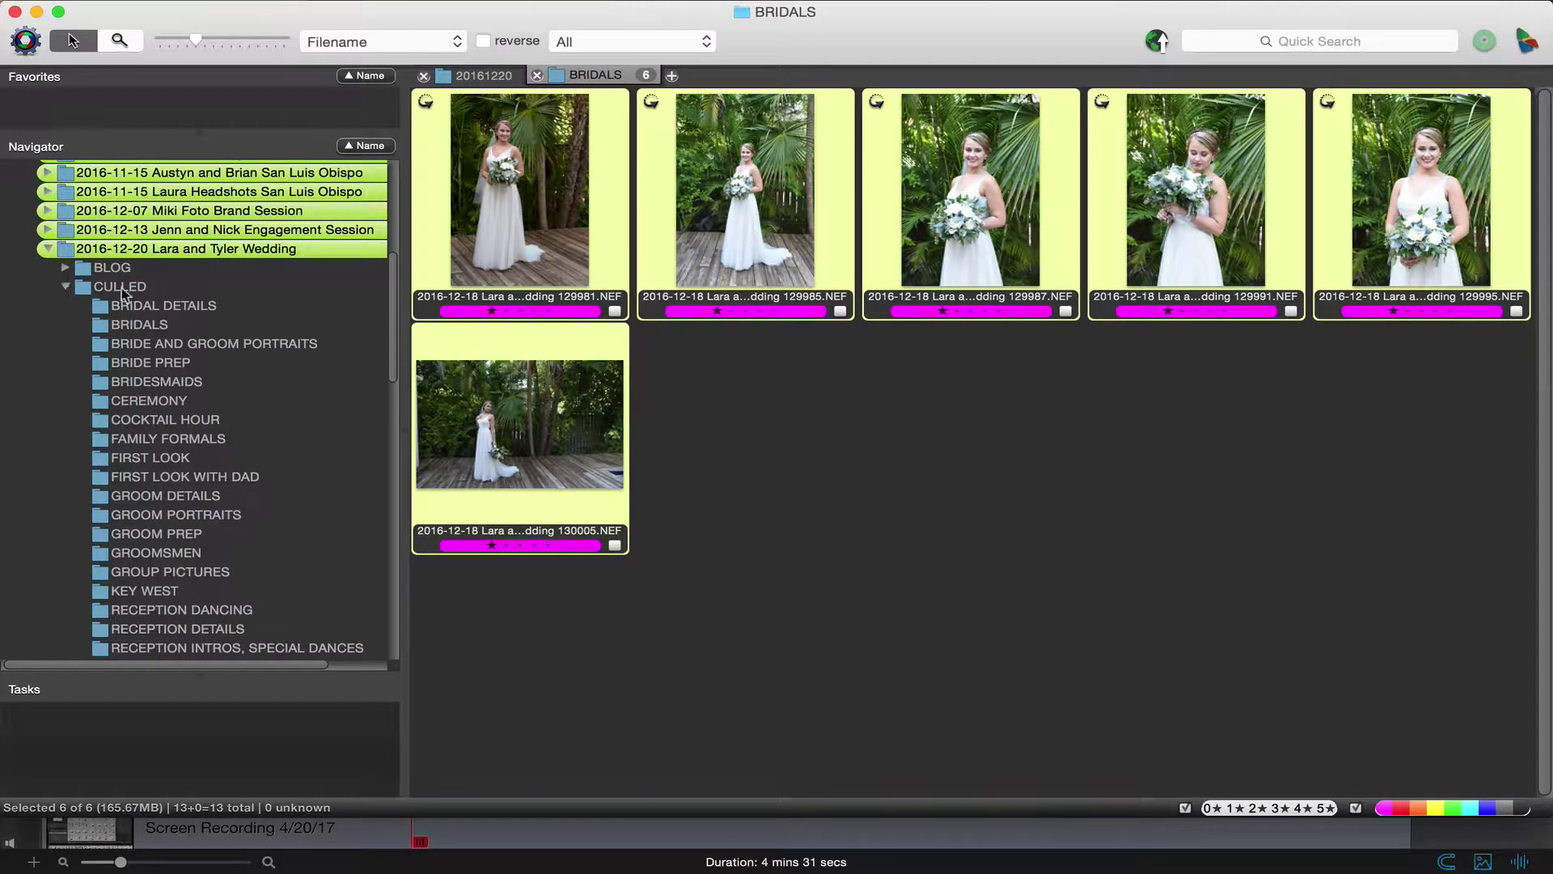
pyautogui.moveTo(530, 225); pyautogui.dragTo(220, 324)
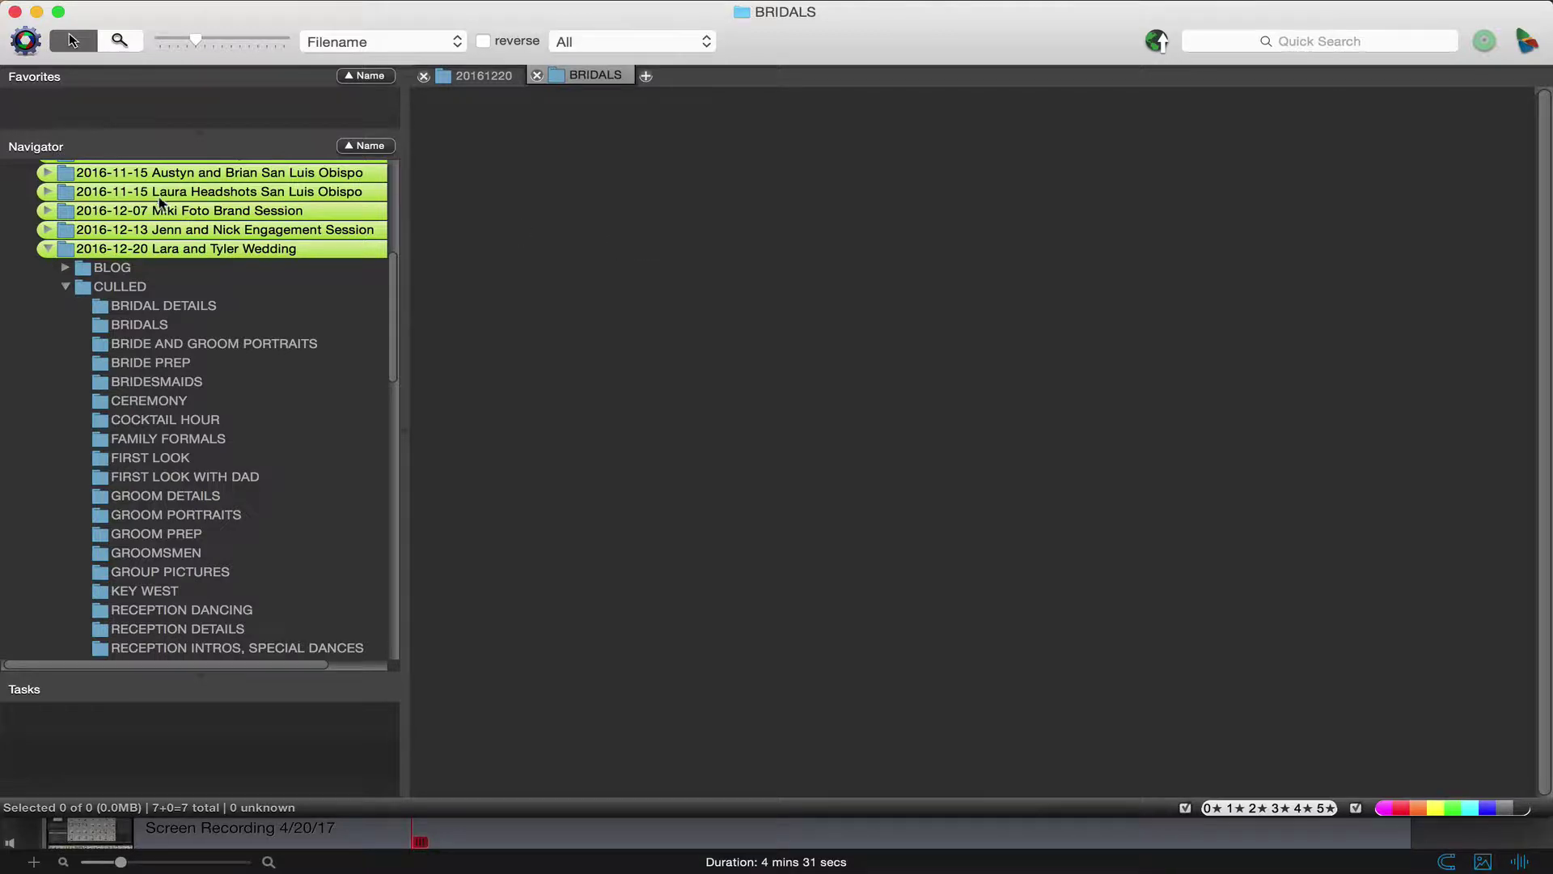
pyautogui.click(183, 324)
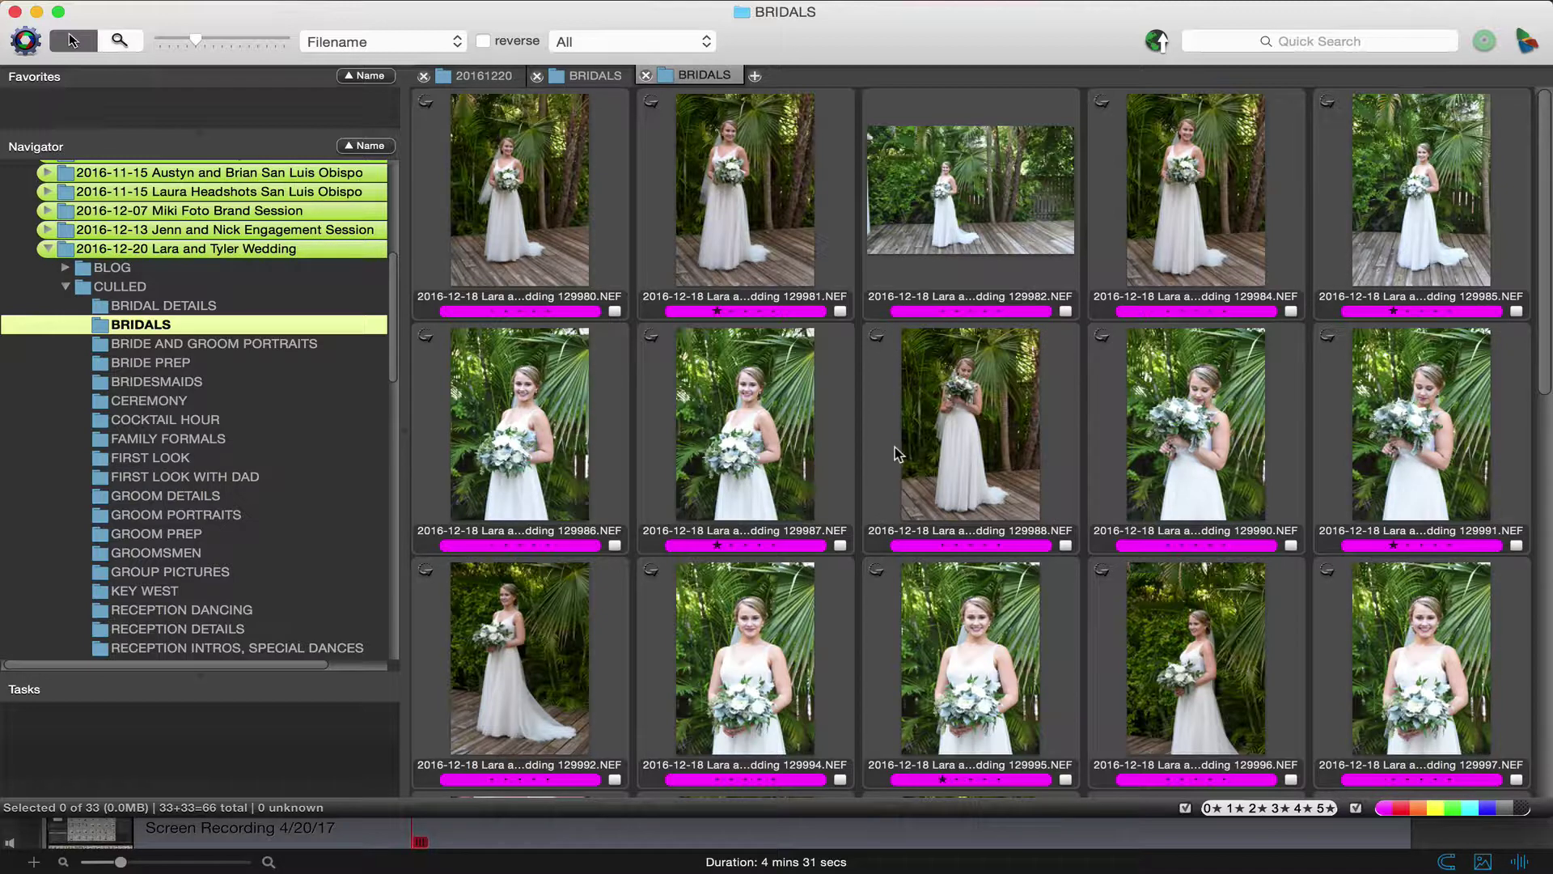
pyautogui.scroll(-3, 894, 446)
pyautogui.scroll(3, 895, 447)
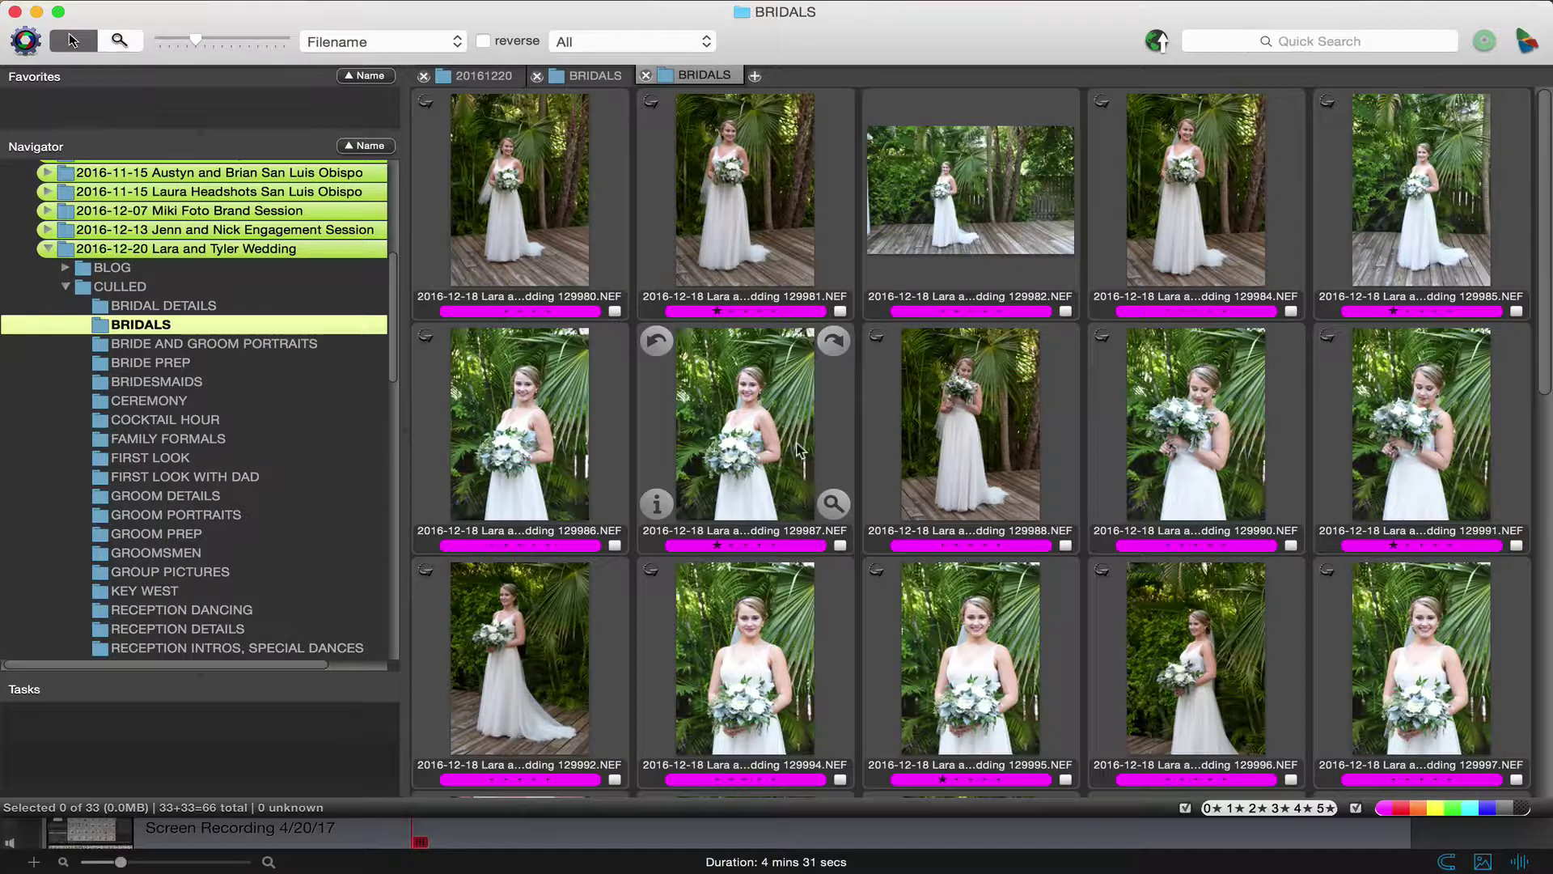
pyautogui.scroll(-1, 812, 474)
pyautogui.scroll(-10, 812, 467)
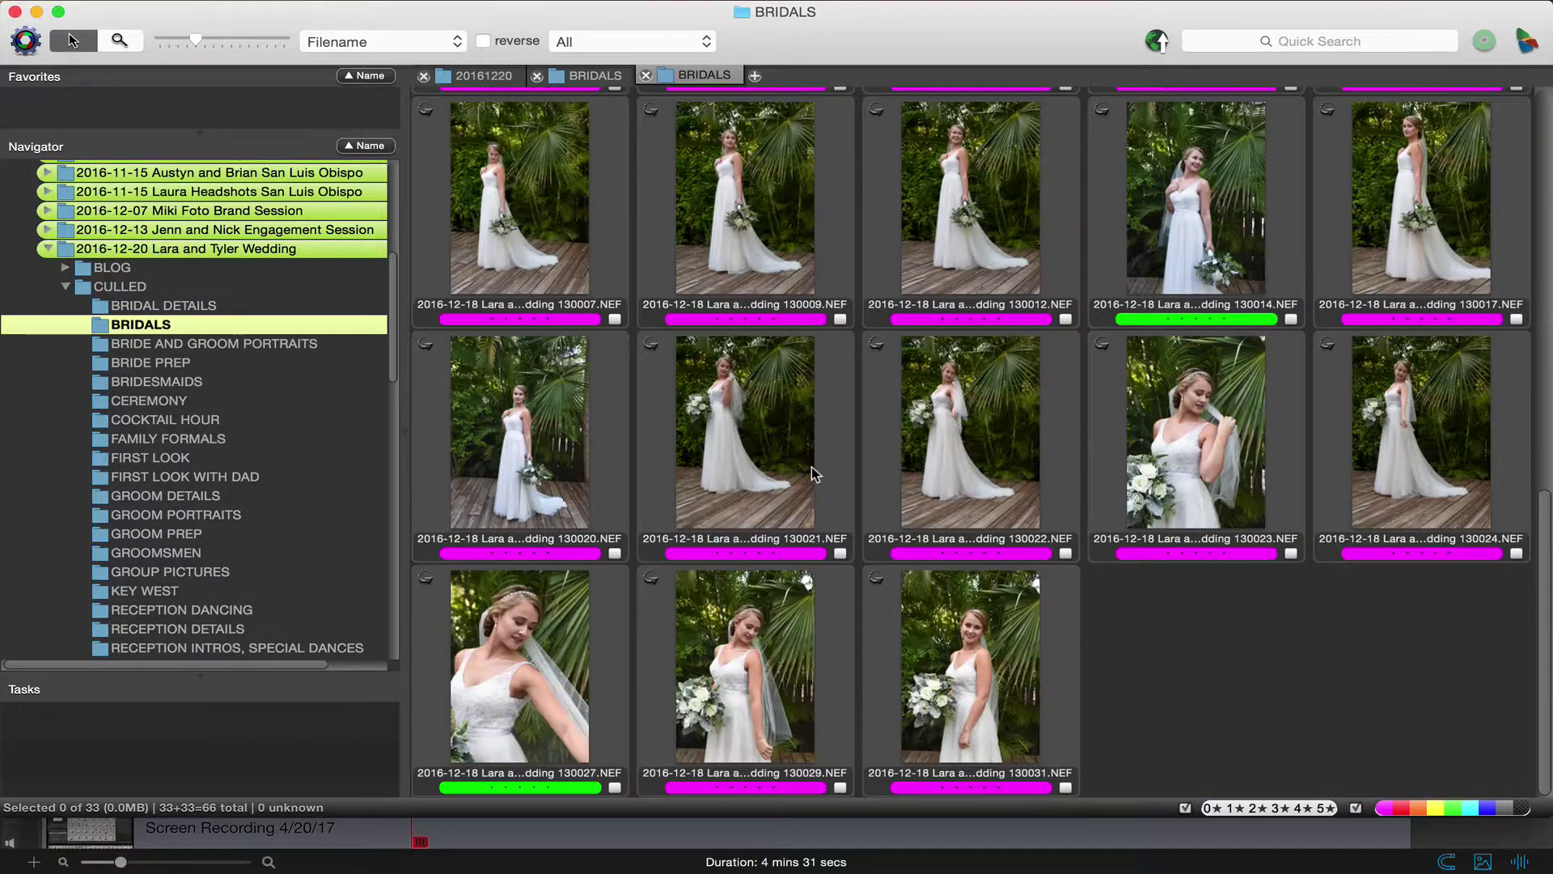
# Close both BRIDALS folder views and open the BRIDESMAIDS folder under ORIGINALS
pyautogui.click(646, 74)
pyautogui.click(536, 75)
pyautogui.scroll(-15, 232, 425)
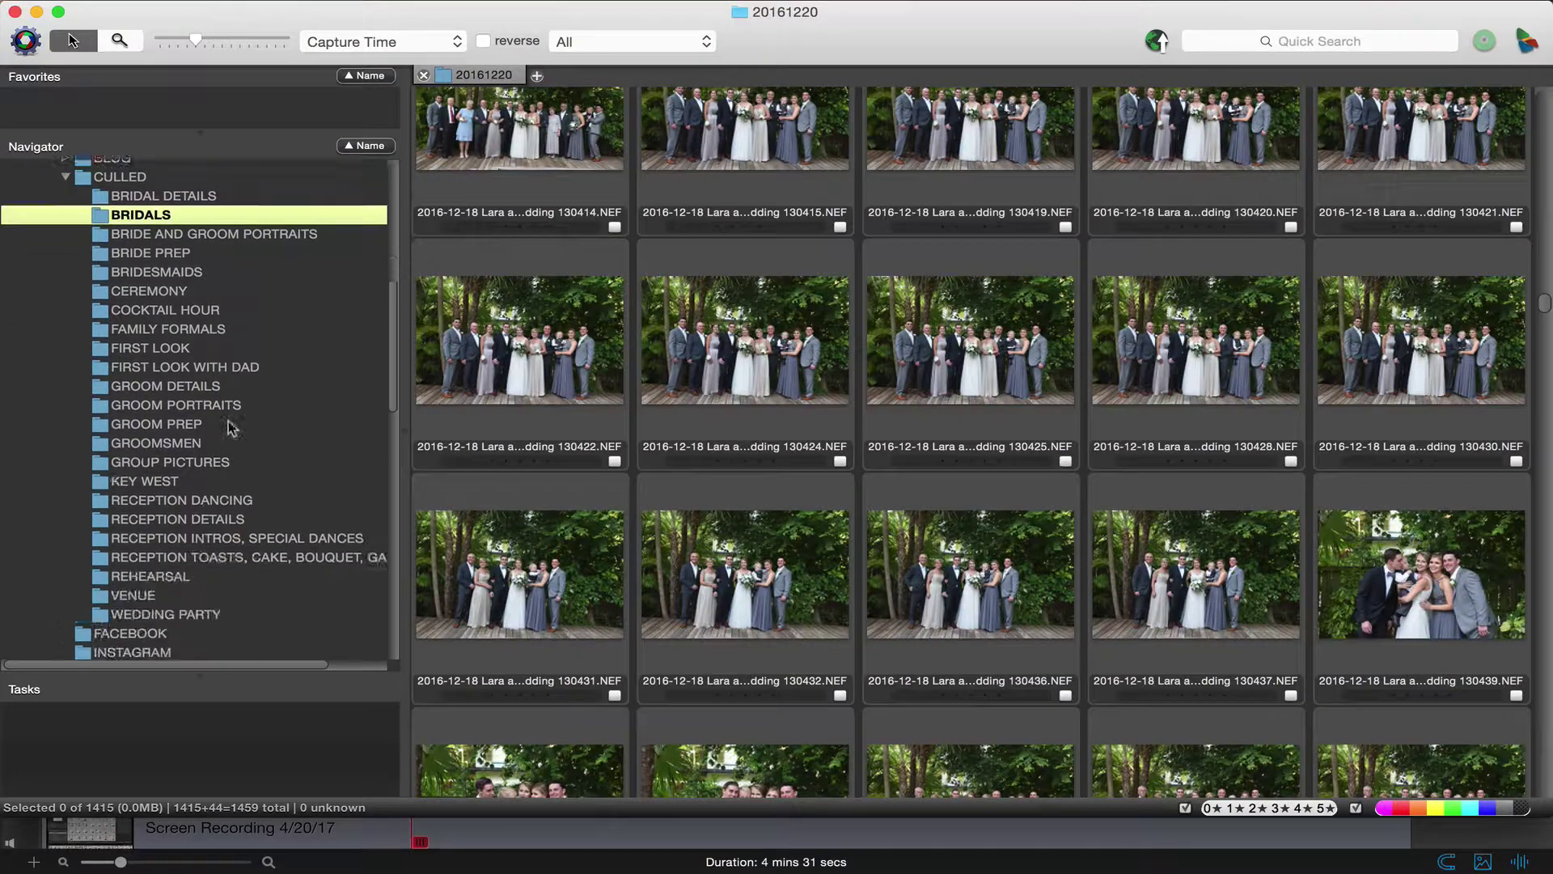
pyautogui.scroll(-3, 232, 427)
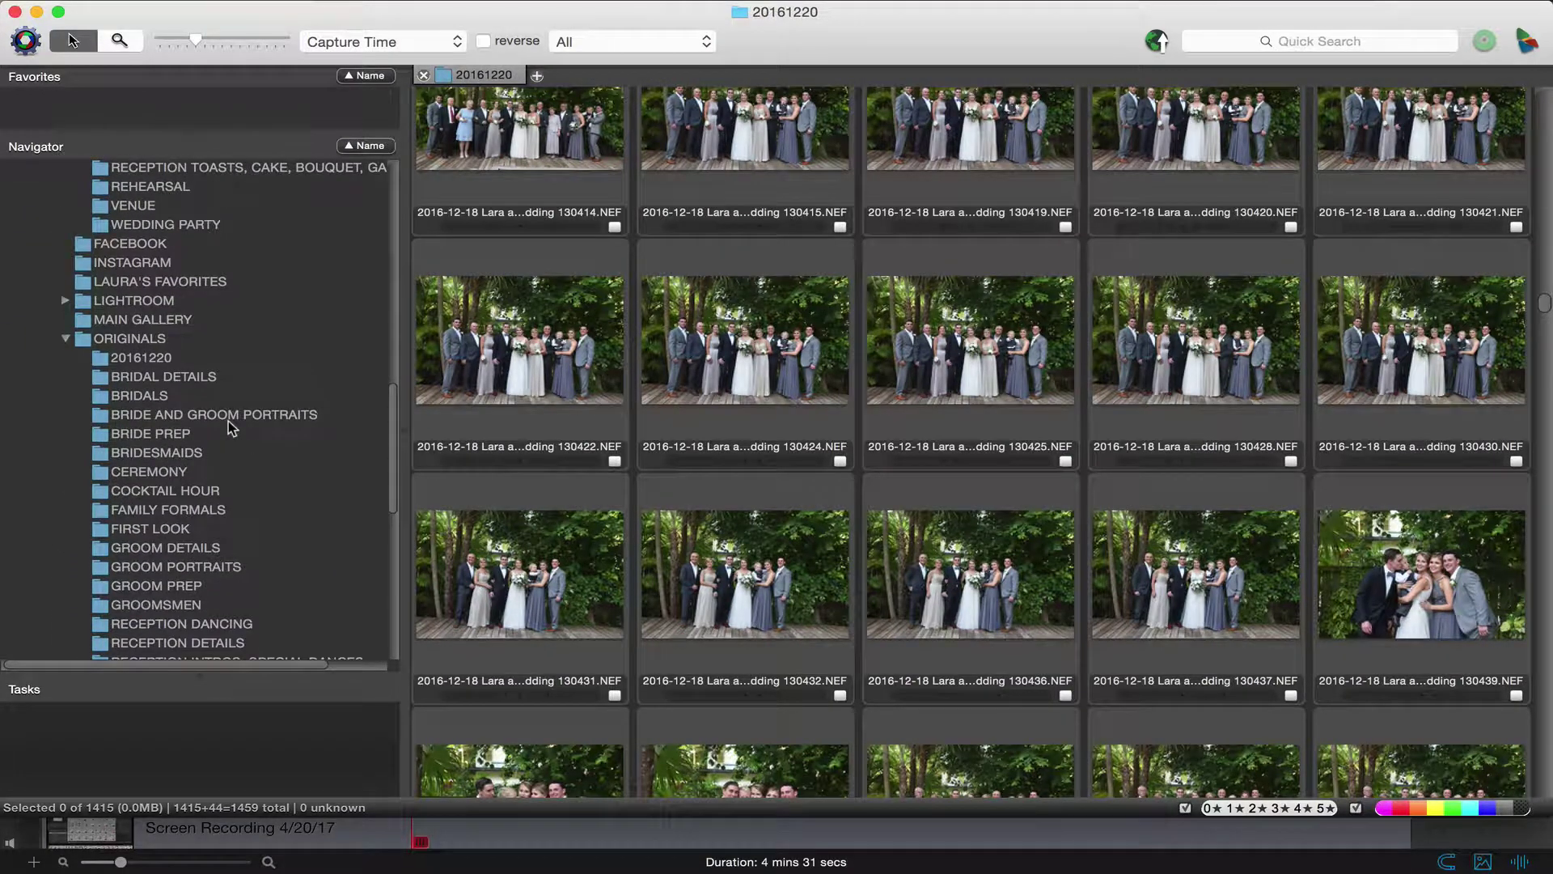
pyautogui.doubleClick(220, 452)
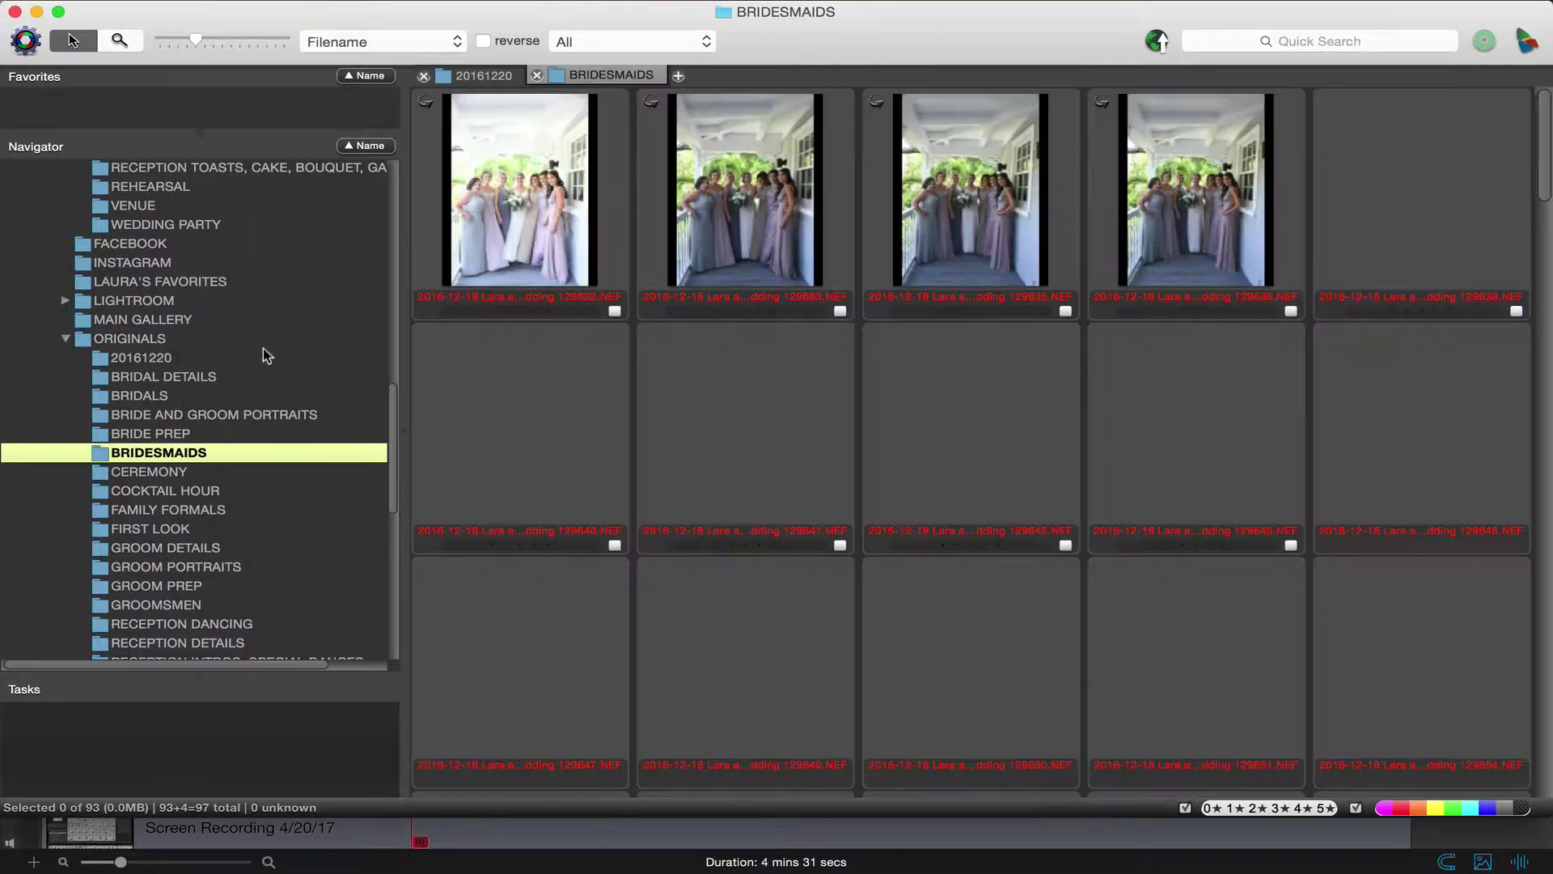
# Preview the bridesmaid photos at full size from 129647 onward and tag 129656 and 129658 magenta
pyautogui.scroll(-5, 728, 445)
pyautogui.click(551, 281)
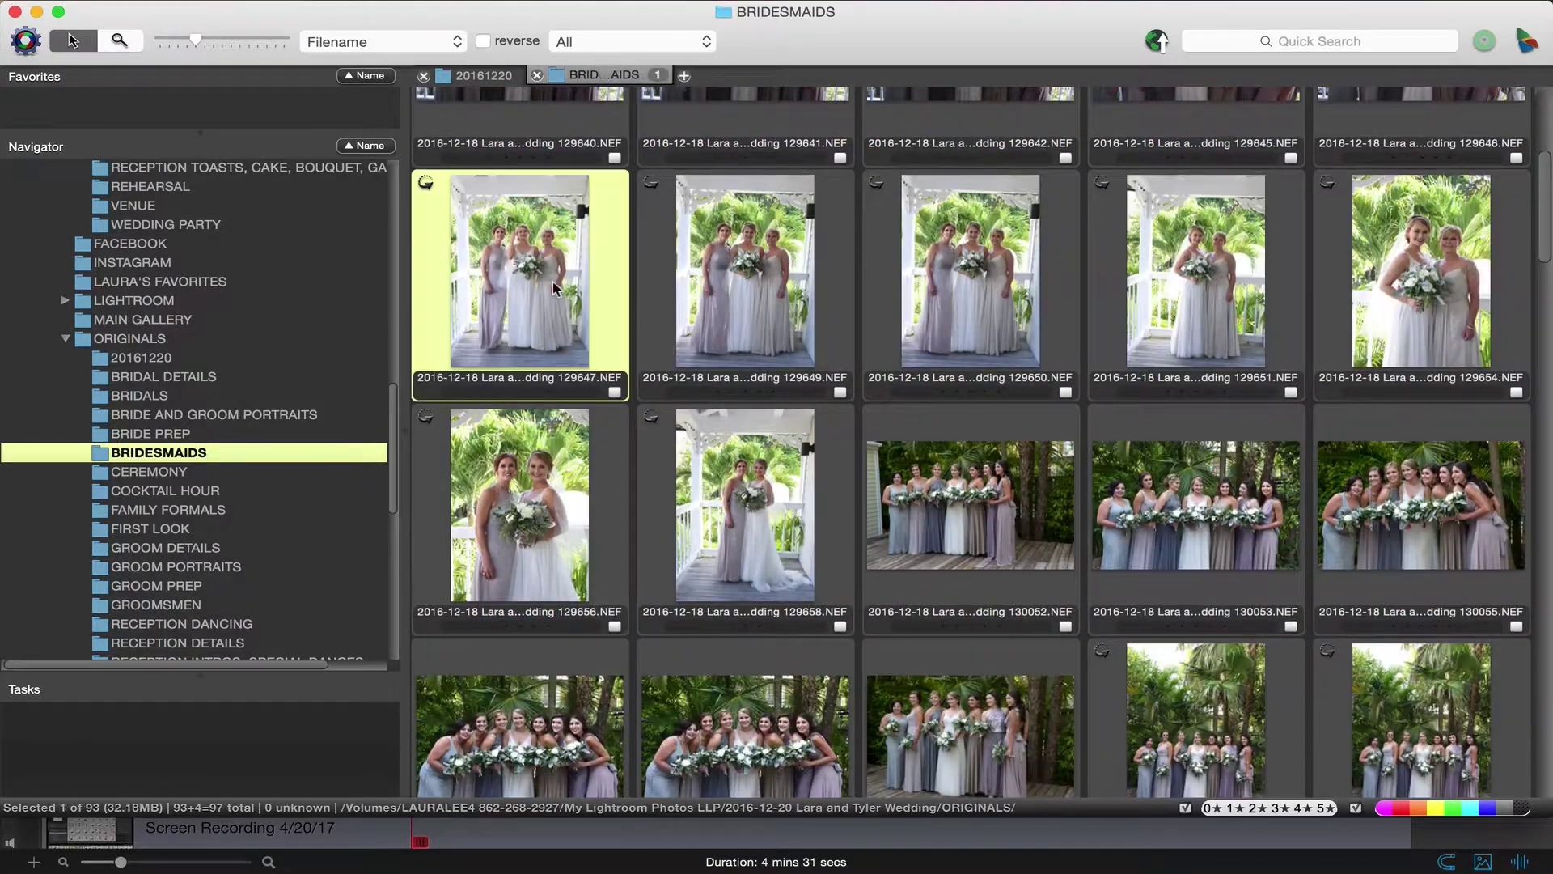
pyautogui.doubleClick(551, 281)
pyautogui.press('Right')
pyautogui.press('Right')
pyautogui.press('Right')
pyautogui.press('Right')
pyautogui.press('Right')
pyautogui.press('Left')
pyautogui.press('Right')
pyautogui.press('Right')
pyautogui.press('Right')
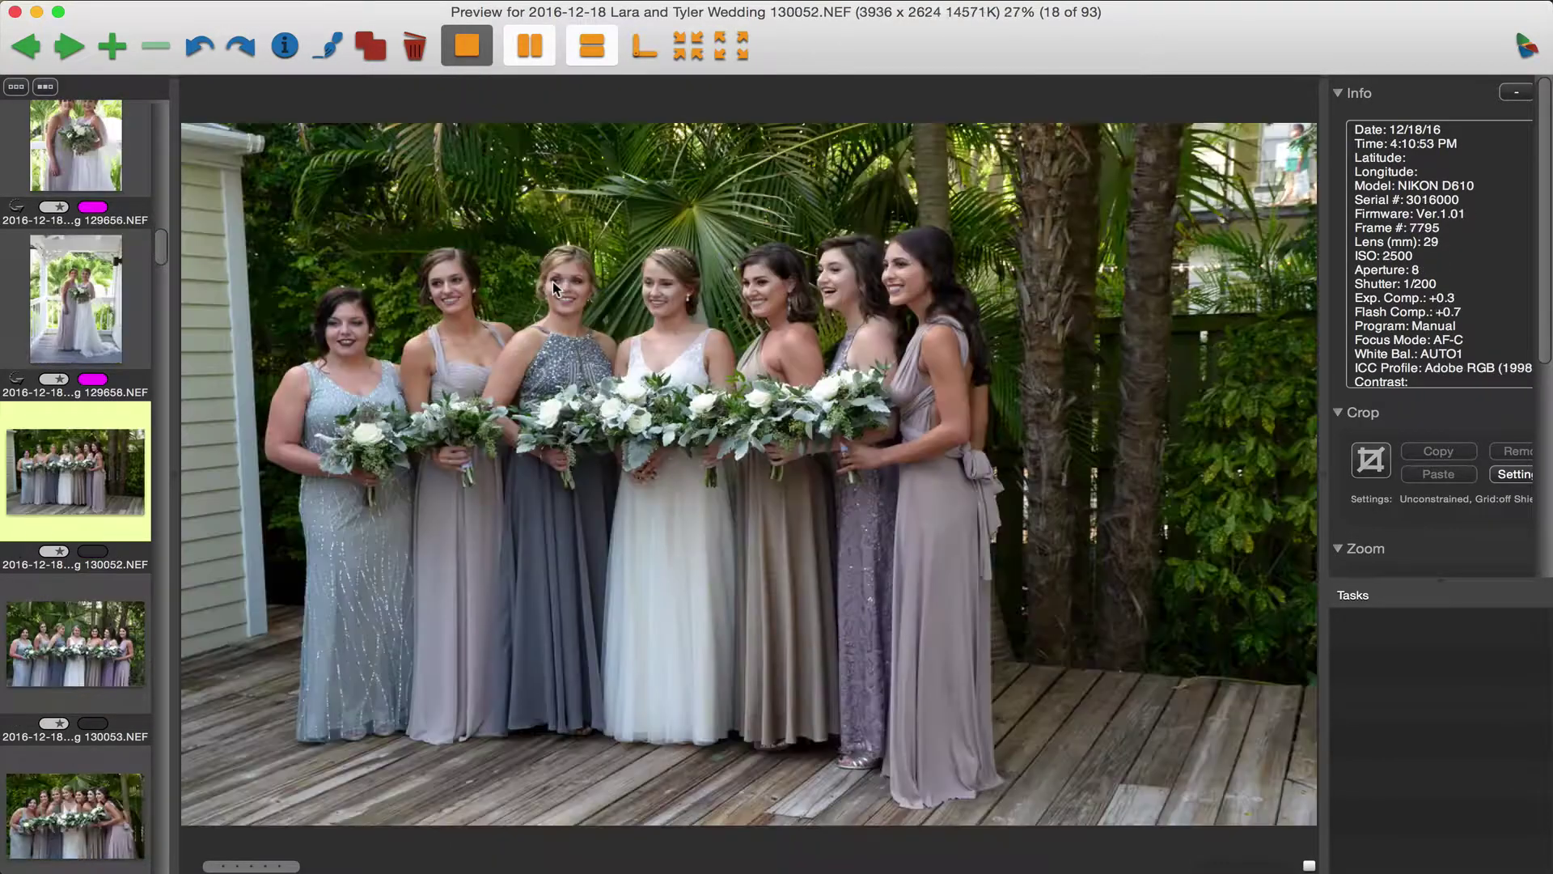
# Review the group photos from 130053 through 130062 and tag 130058 magenta as a keeper
pyautogui.press('Right')
pyautogui.press('Right')
pyautogui.press('Right')
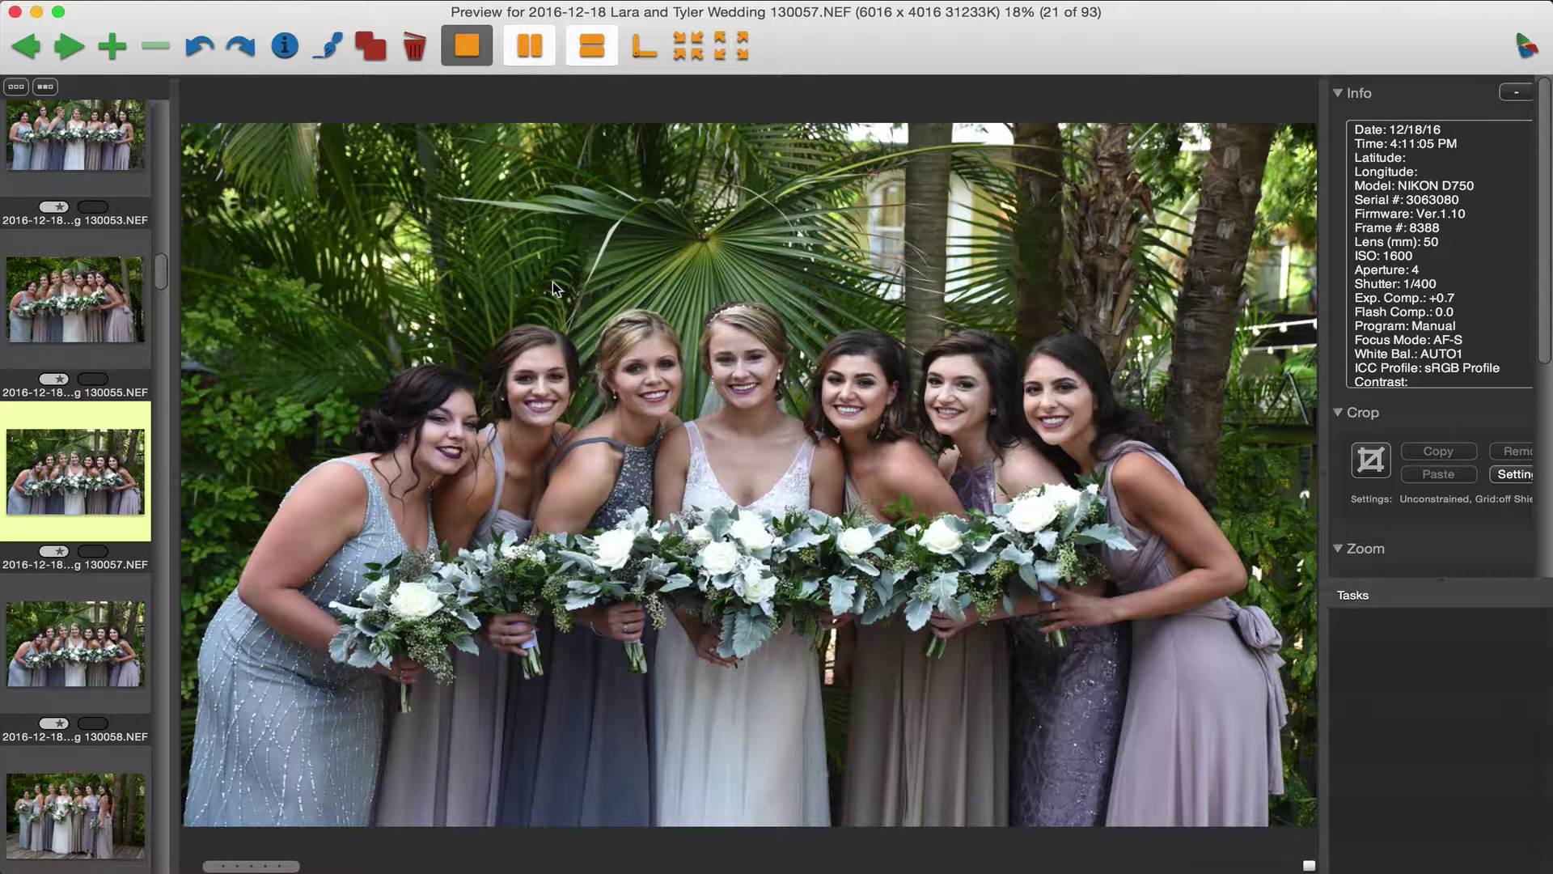
pyautogui.press('6')
pyautogui.press('6')
pyautogui.press('Right')
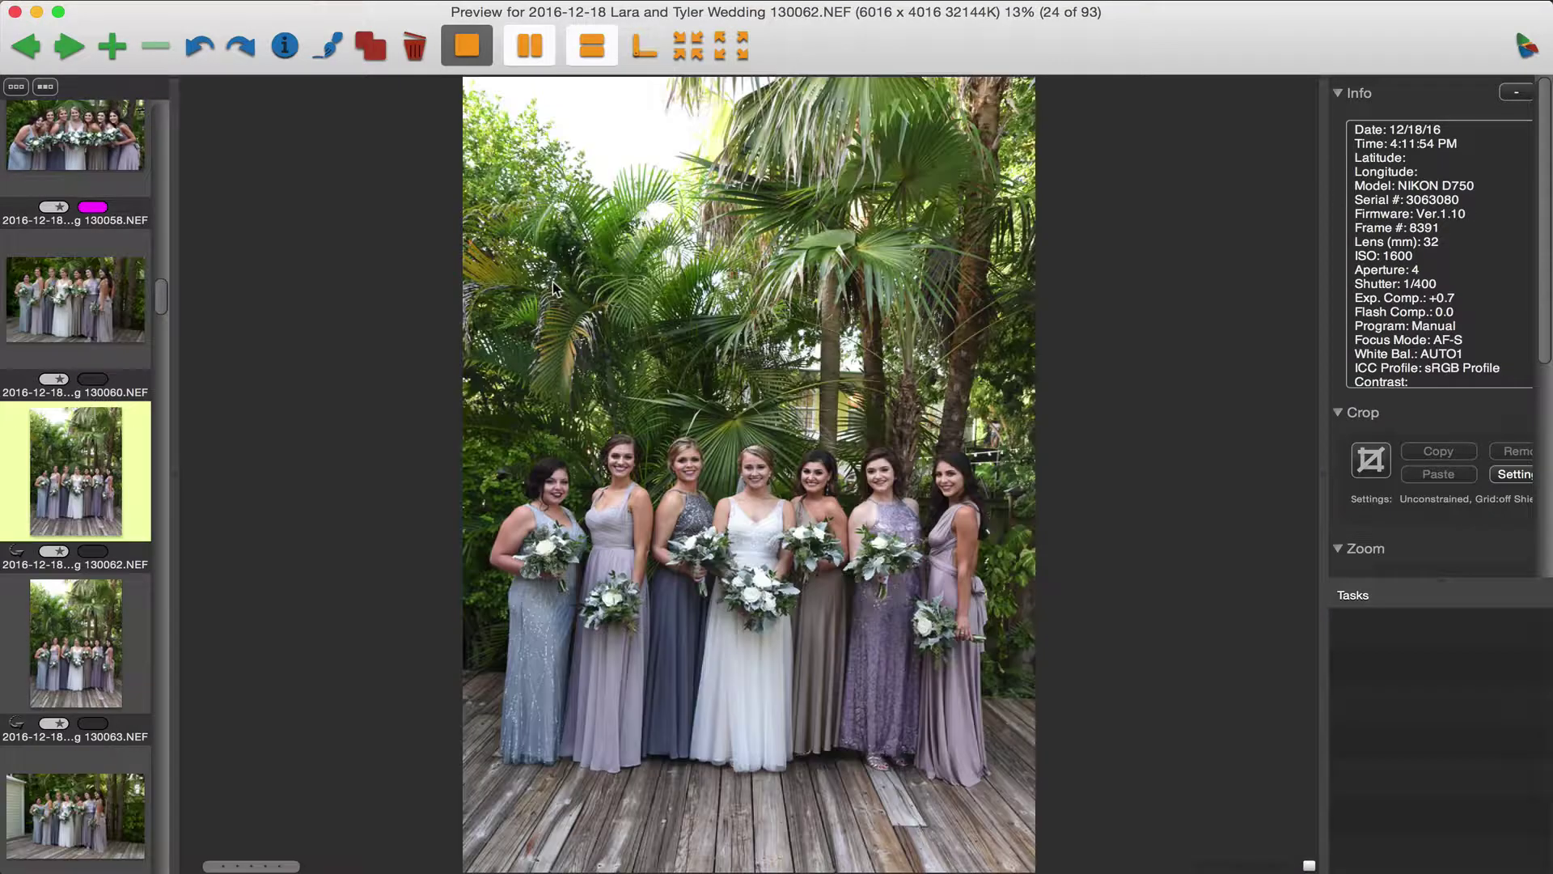
# Review the group photos from 130063 through 130073 and tag 130071 magenta
pyautogui.press('Right')
pyautogui.press('Right')
pyautogui.press('Right')
pyautogui.press('Right')
pyautogui.press('Right')
pyautogui.press('Right')
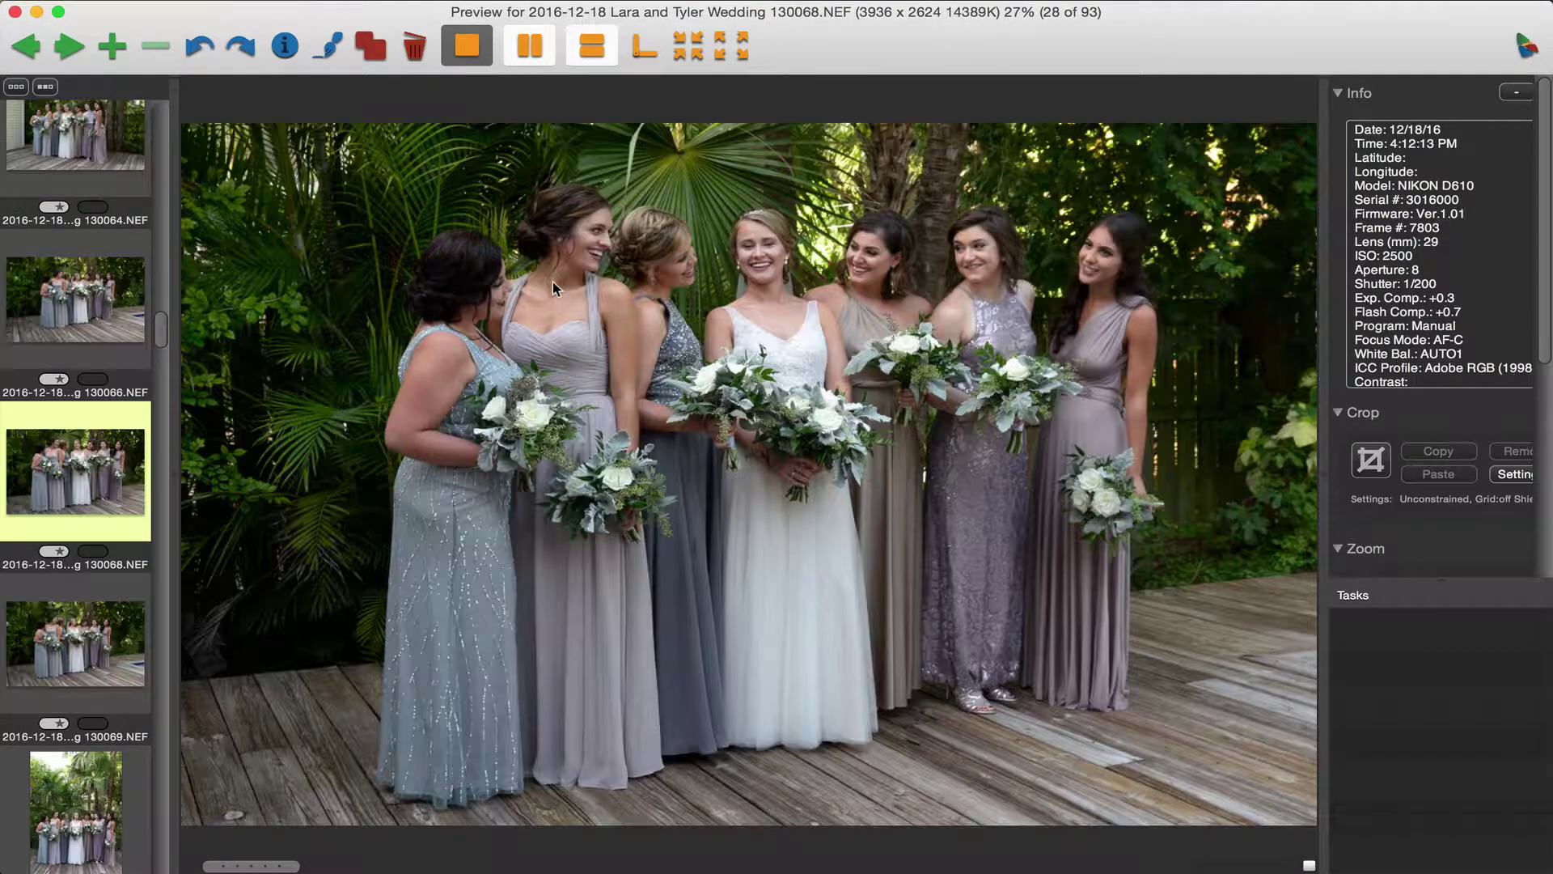
pyautogui.press('Right')
pyautogui.press('Right')
pyautogui.press('Right')
pyautogui.press('Right')
pyautogui.press('Right')
pyautogui.press('Right')
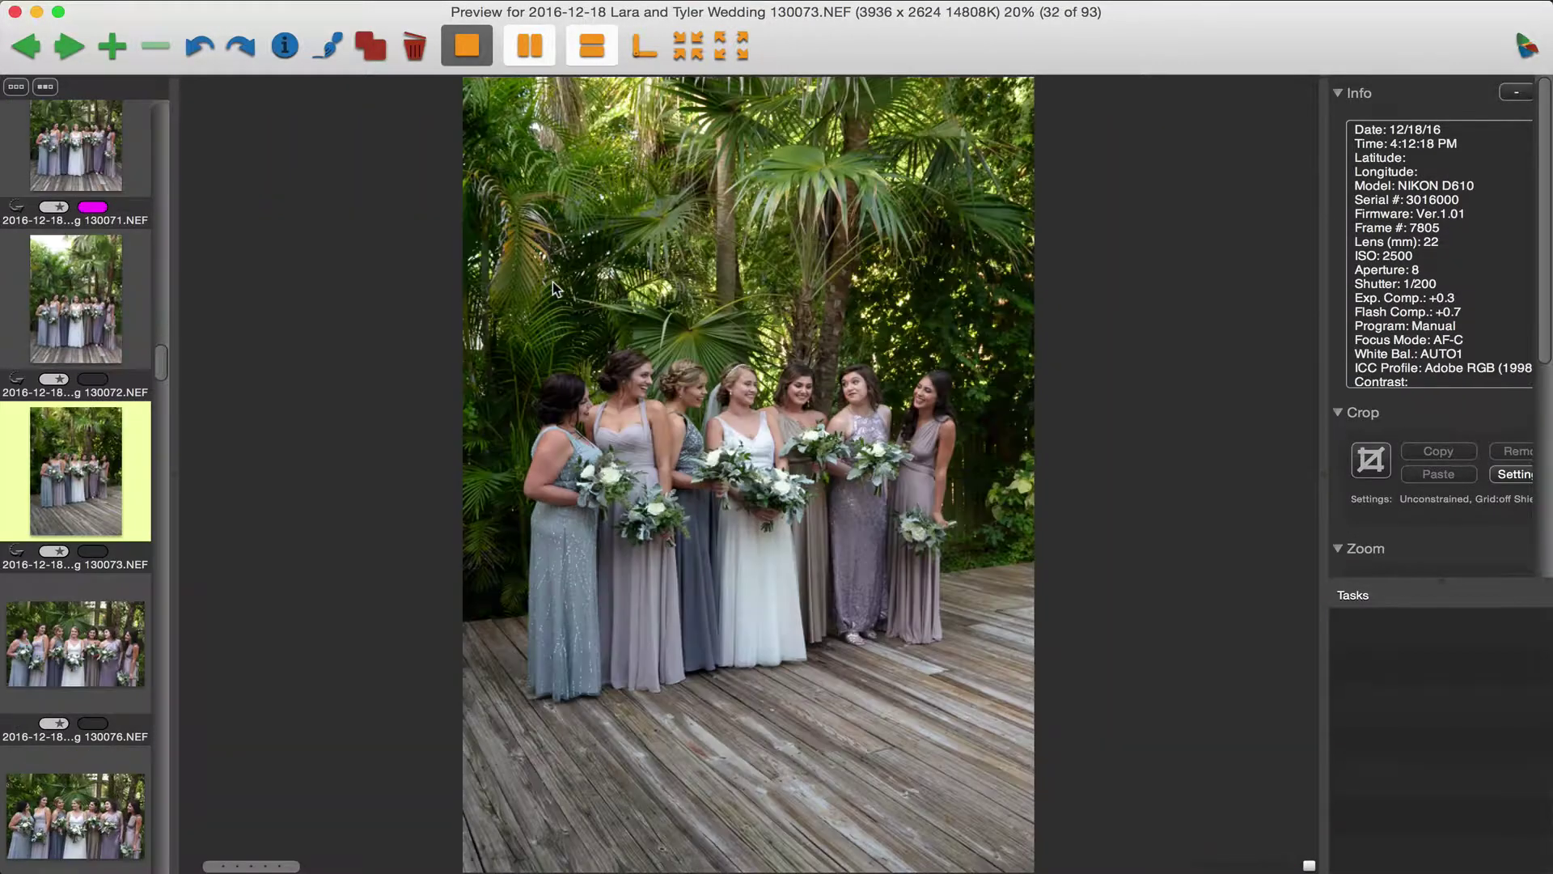
# Compare the group photos from 130072 through 130085 and tag 130083 magenta
pyautogui.press('Left')
pyautogui.press('6')
pyautogui.press('Right')
pyautogui.press('Right')
pyautogui.press('6')
pyautogui.press('Right')
pyautogui.press('Right')
pyautogui.press('Right')
pyautogui.press('Right')
pyautogui.press('Right')
pyautogui.press('Right')
pyautogui.press('Right')
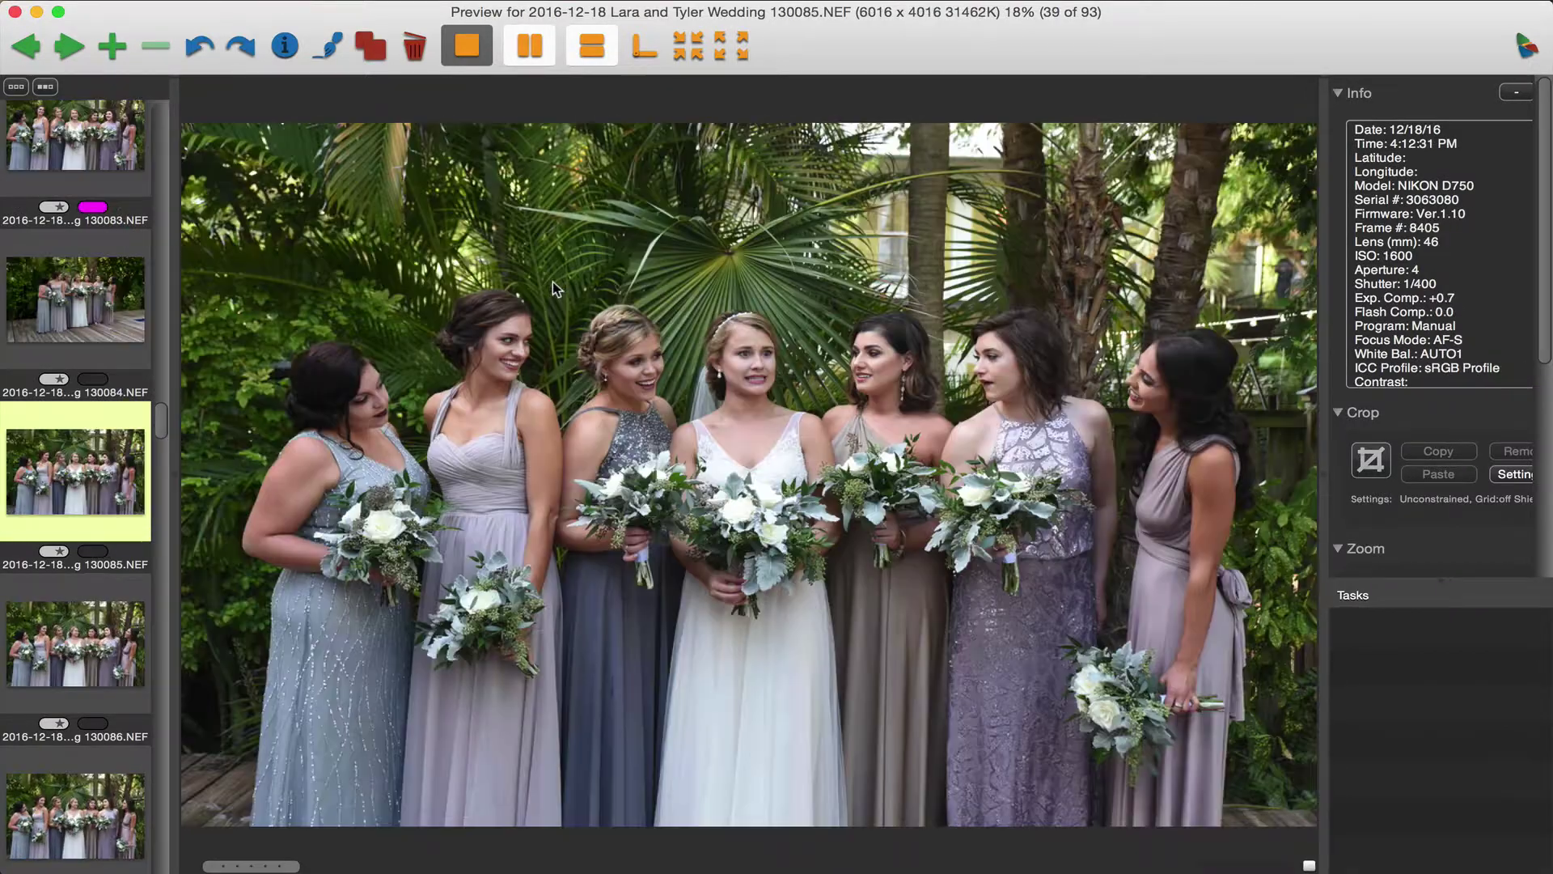
# Tag the group photo 130088 and the partly seated group photo 130096 magenta
pyautogui.press('Right')
pyautogui.press('Right')
pyautogui.press('Right')
pyautogui.press('Right')
pyautogui.press('Right')
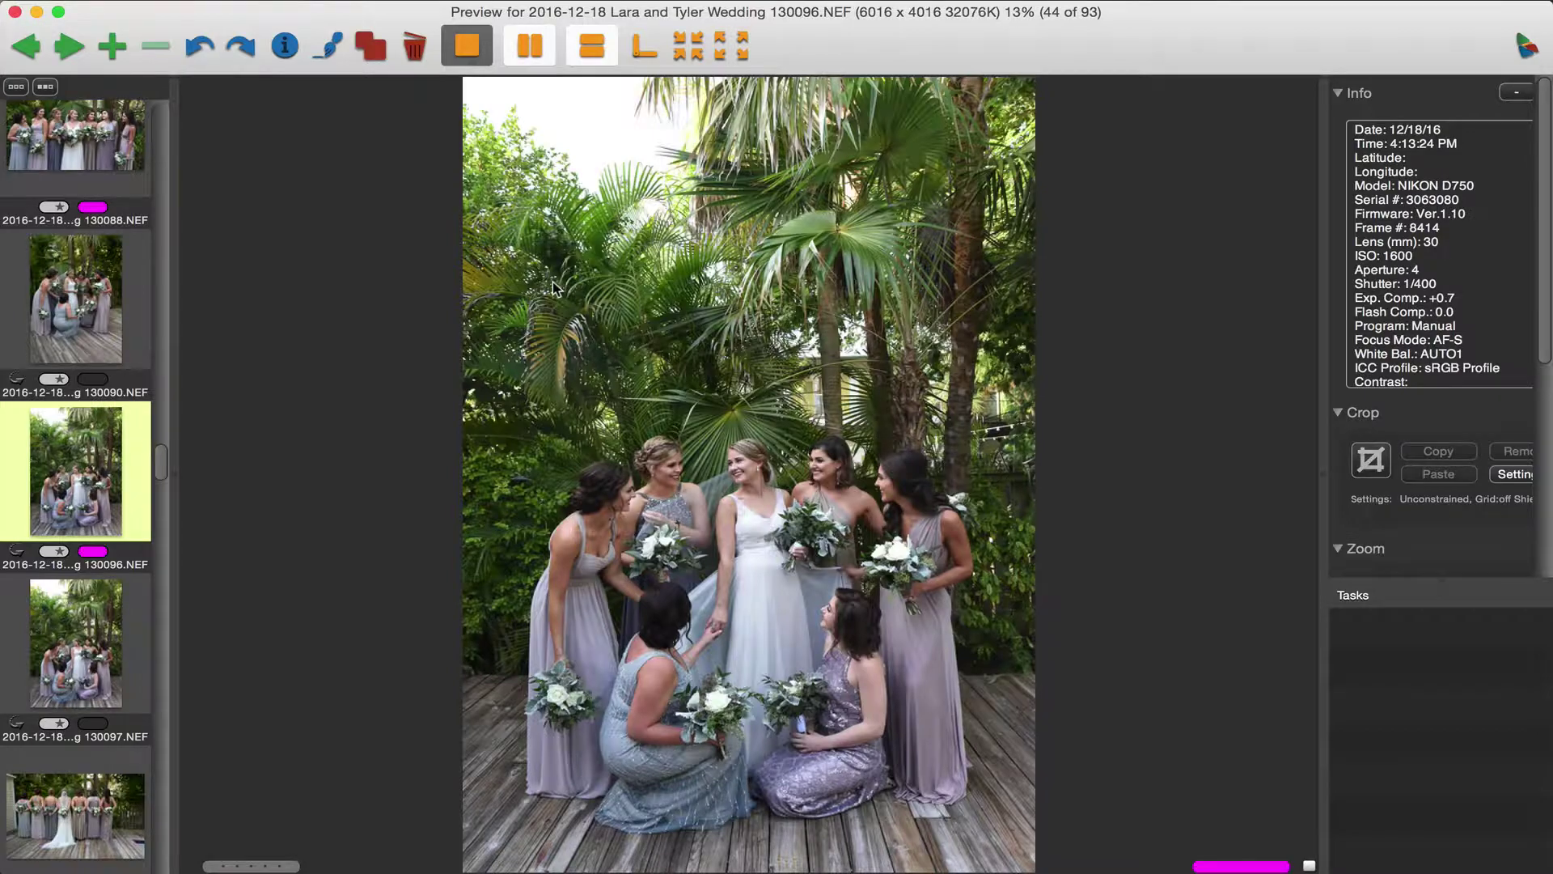
# Tag the dress-train group photos 130100 and 130107 magenta and continue to photo 130113
pyautogui.press('Right')
pyautogui.press('Right')
pyautogui.press('Right')
pyautogui.press('Right')
pyautogui.press('Right')
pyautogui.press('Right')
pyautogui.press('Right')
pyautogui.press('Right')
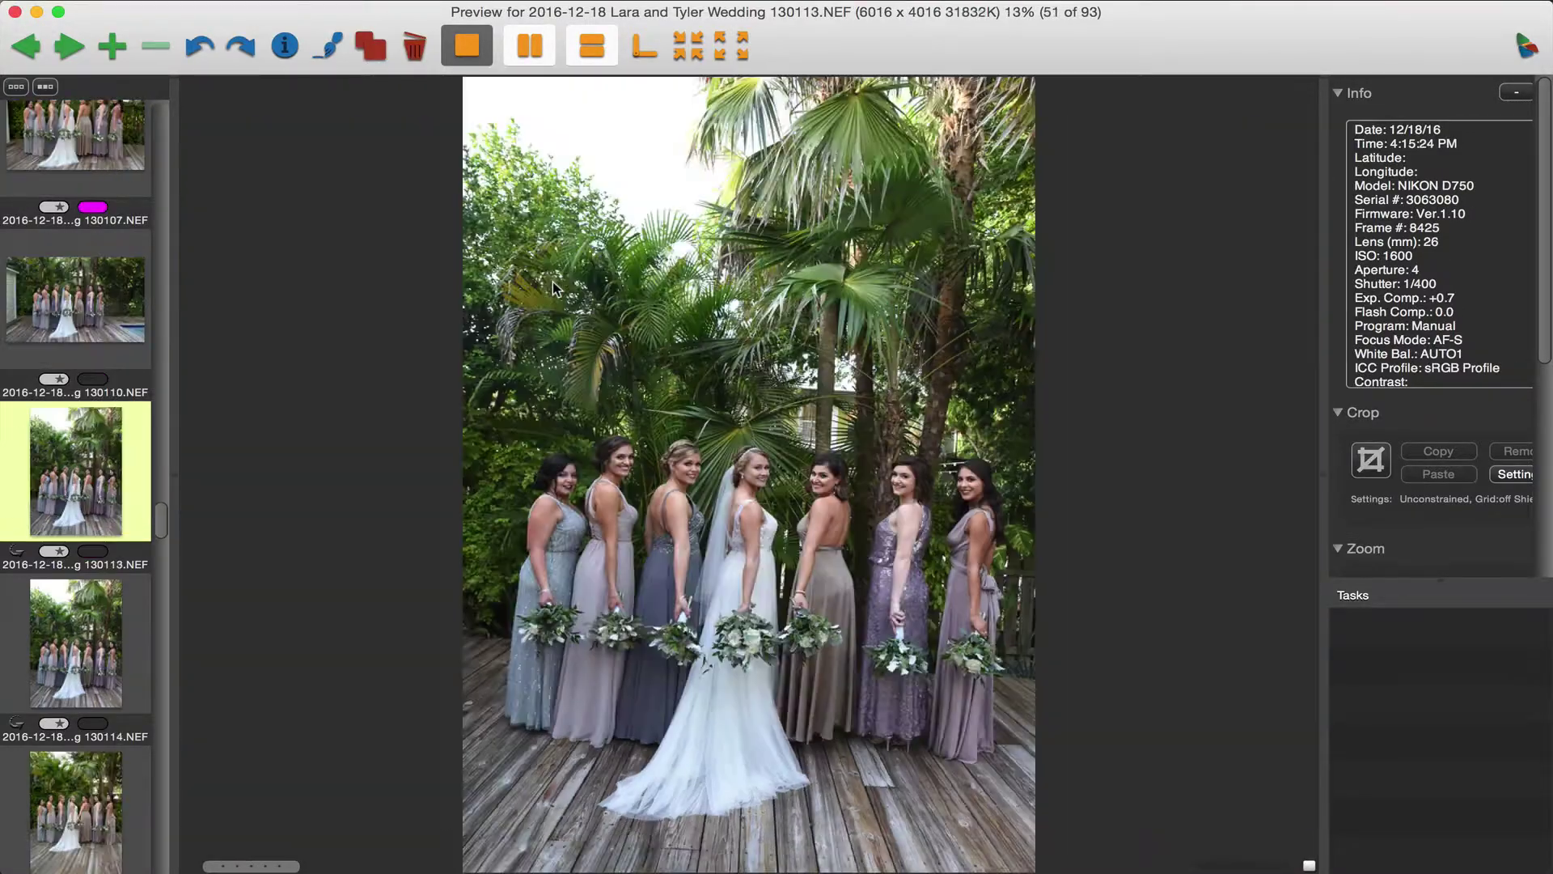
# Tag the bridesmaid group photos 130116, 130124 and 130129 magenta
pyautogui.press('Right')
pyautogui.press('Right')
pyautogui.press('Right')
pyautogui.press('Right')
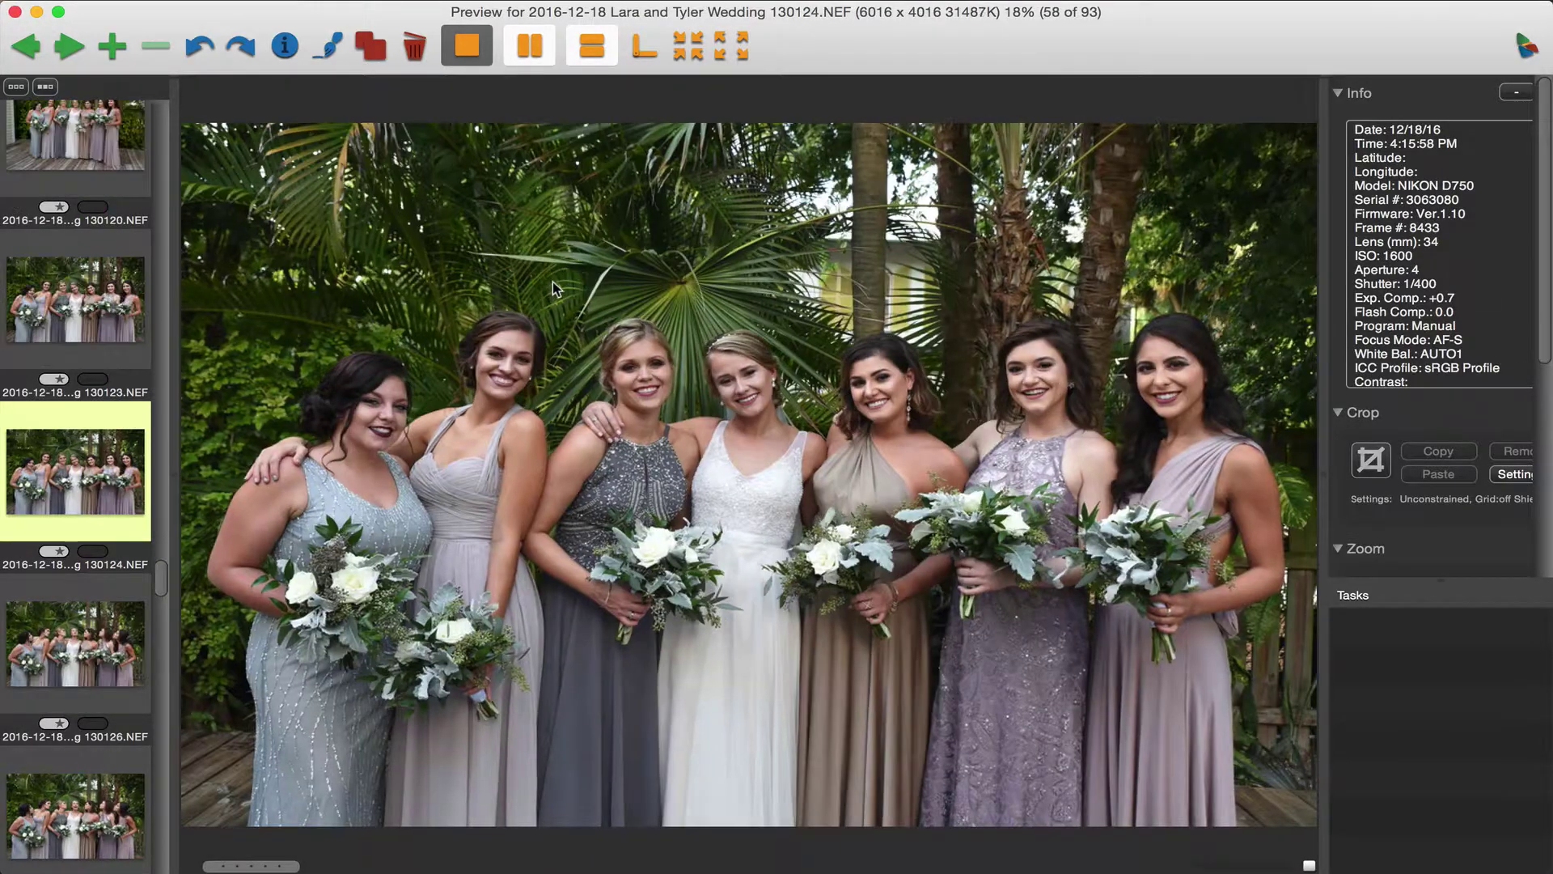
pyautogui.press('Right')
pyautogui.press('Right')
pyautogui.press('Right')
pyautogui.press('Right')
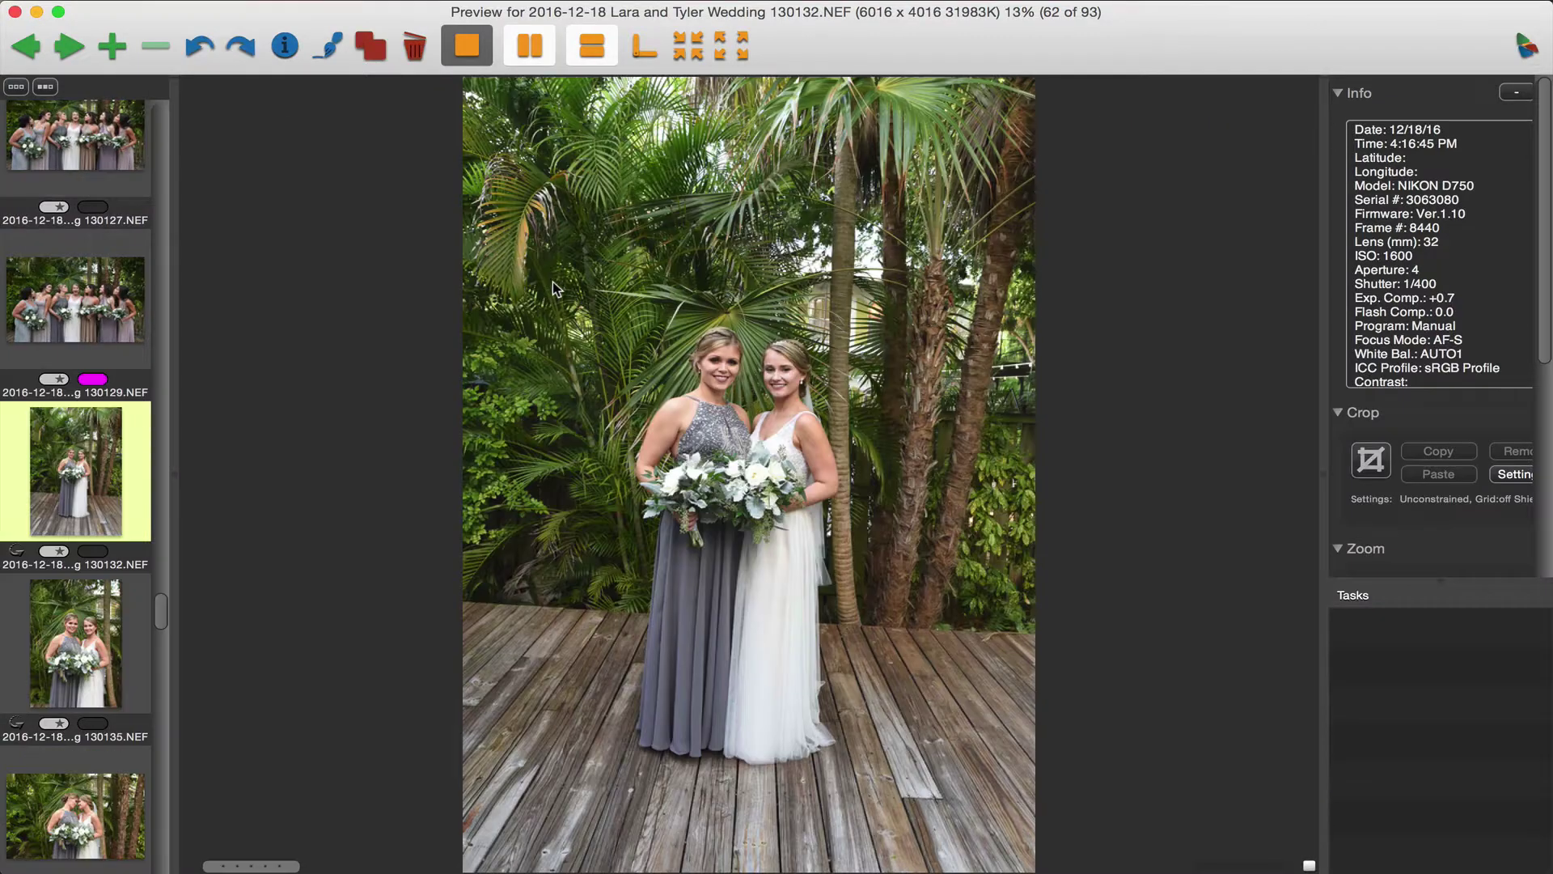
# Tag photos 130132, 130137 and 130142 of the bride with one bridesmaid magenta and close the preview
pyautogui.press('Right')
pyautogui.press('Right')
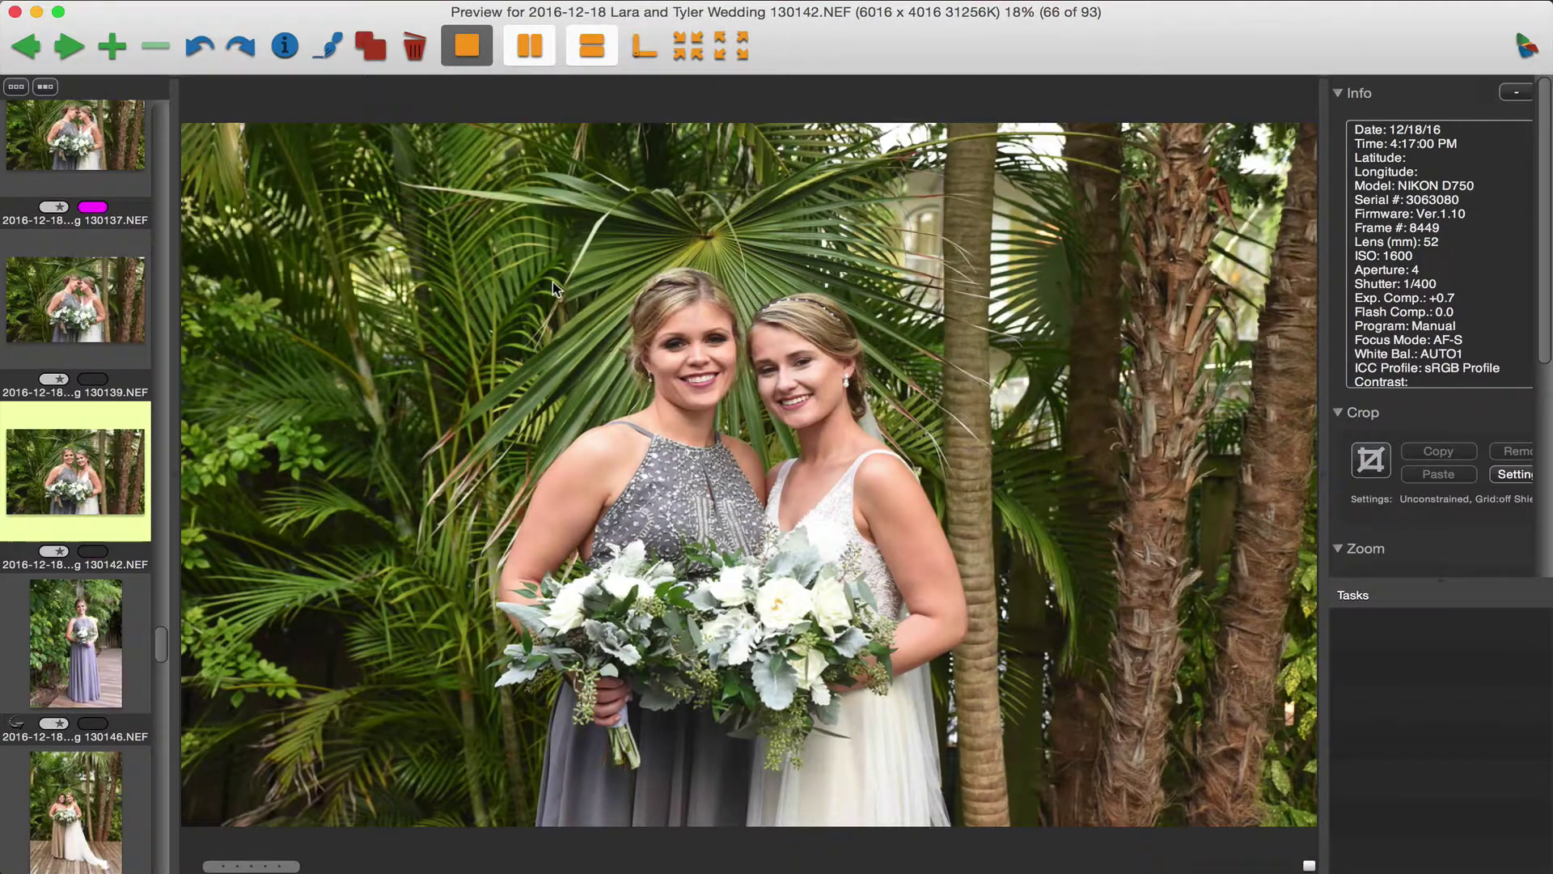
pyautogui.click(14, 12)
# Show only the colour-tagged photos in the BRIDESMAIDS folder and rate them all 1 star
pyautogui.click(1526, 812)
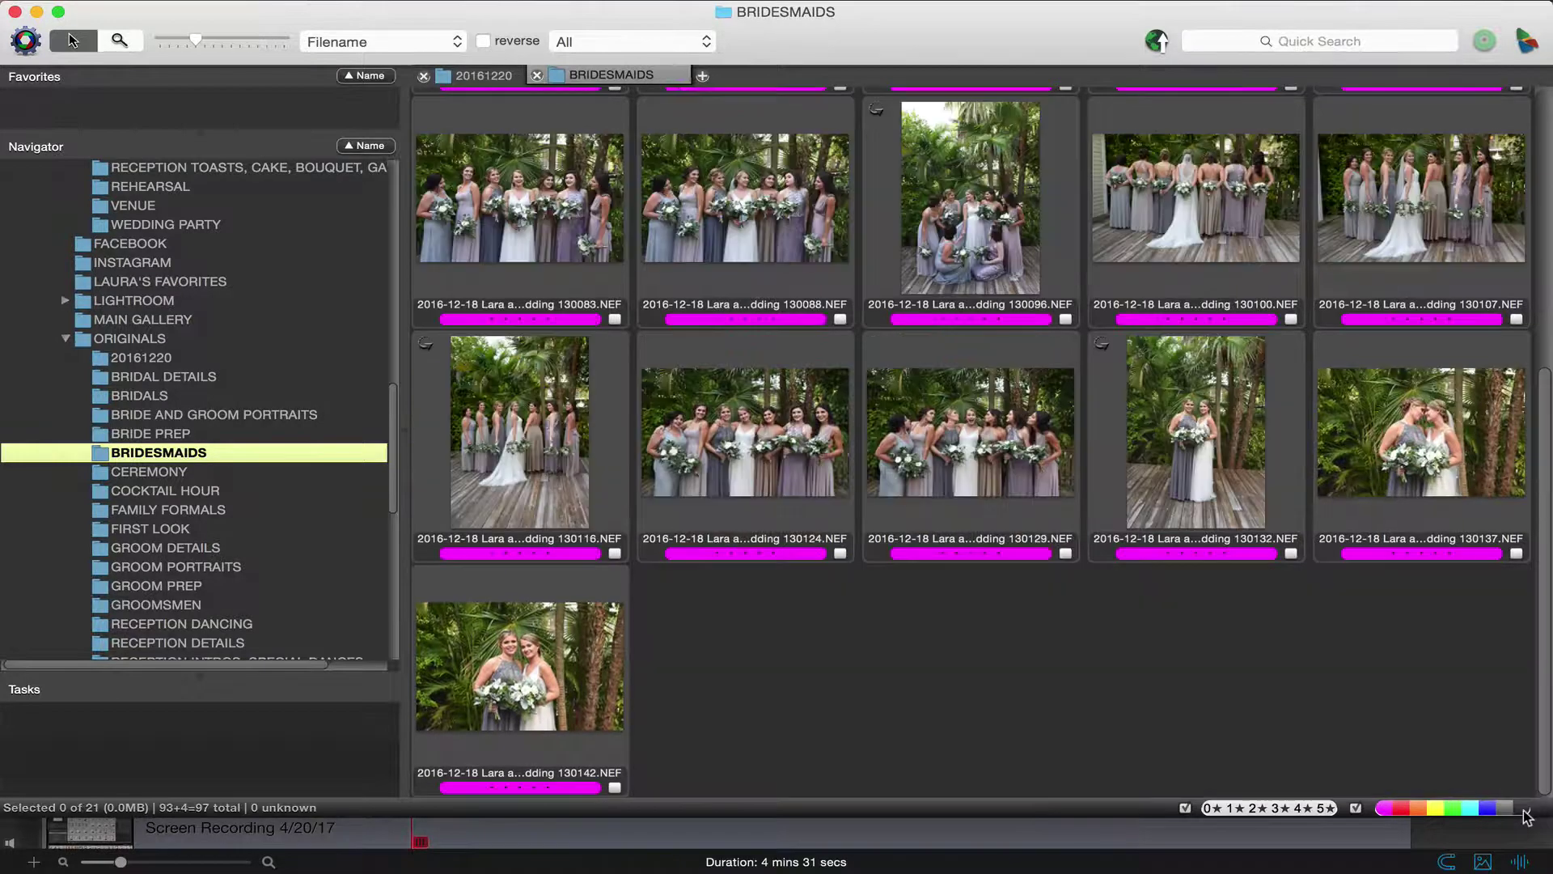
pyautogui.press('super+a')
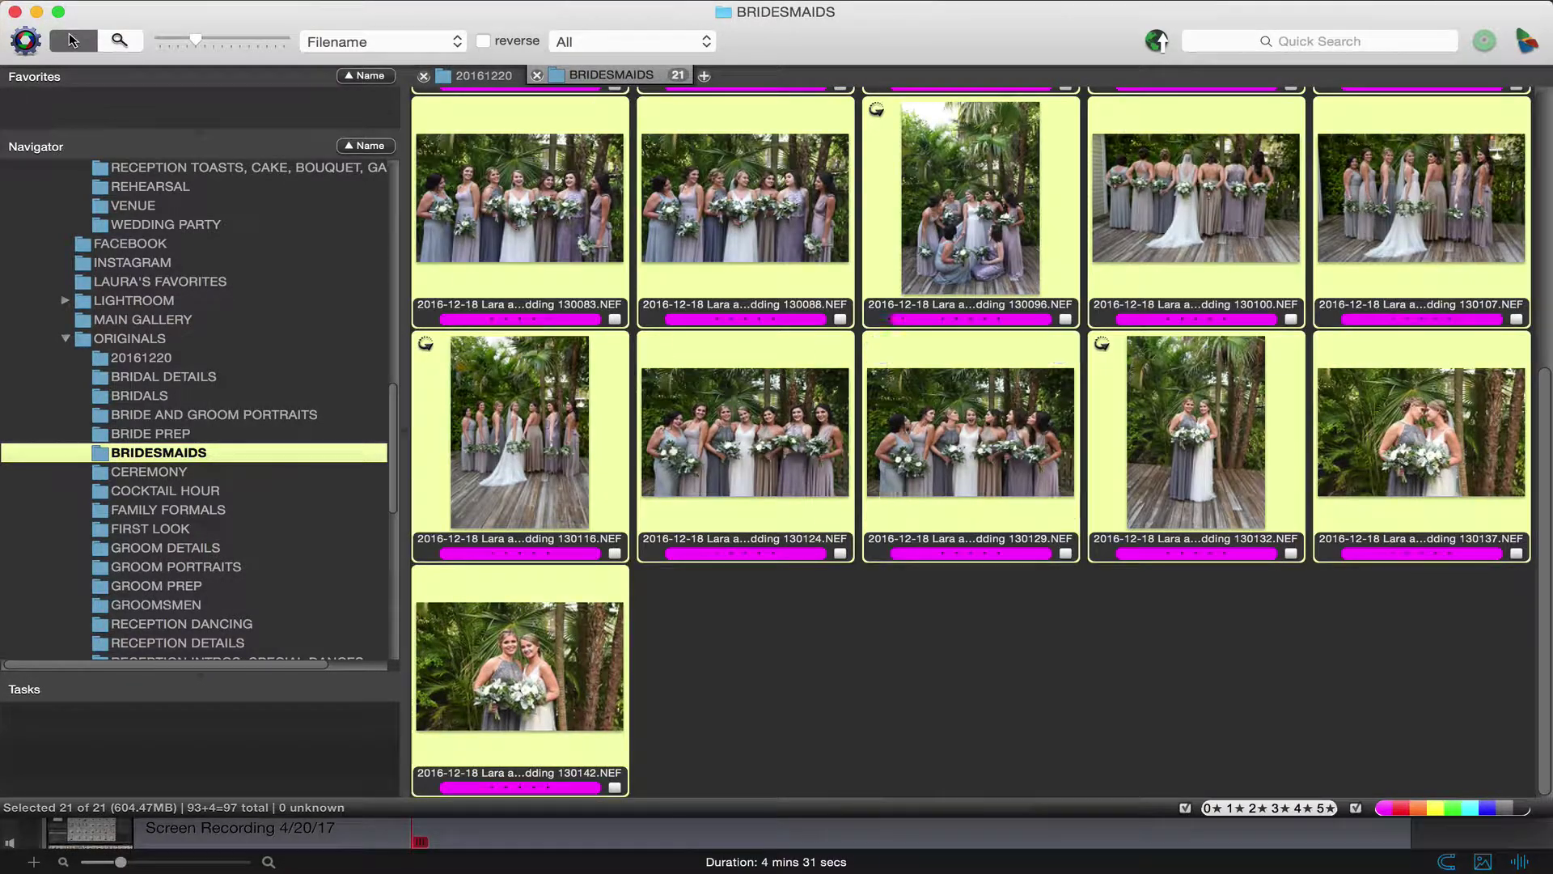
pyautogui.click(332, 0)
pyautogui.moveTo(566, 208)
pyautogui.click(672, 264)
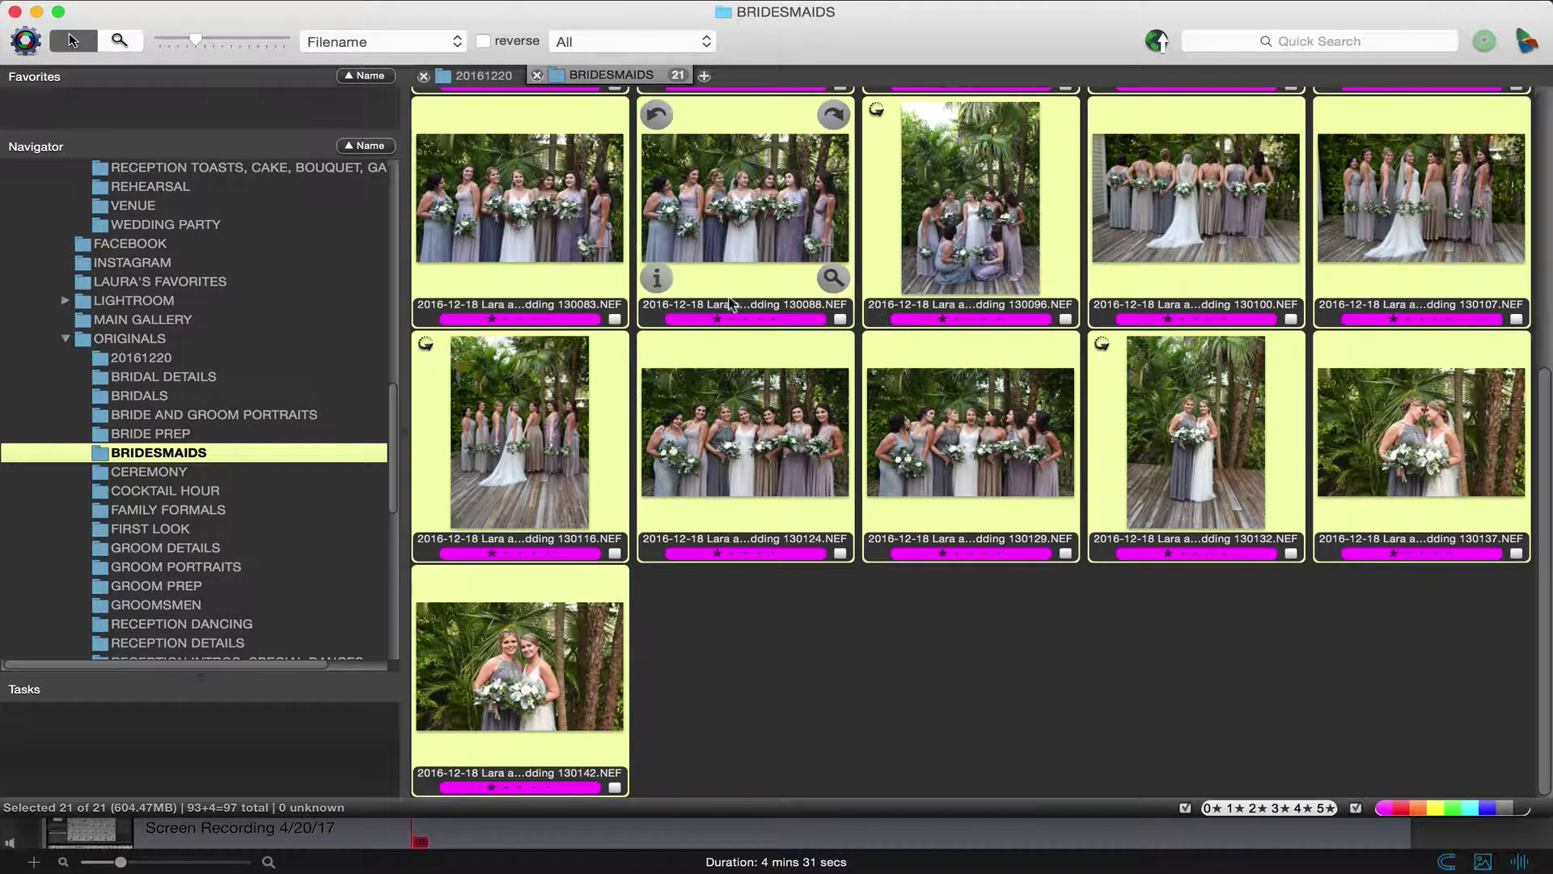
pyautogui.click(738, 611)
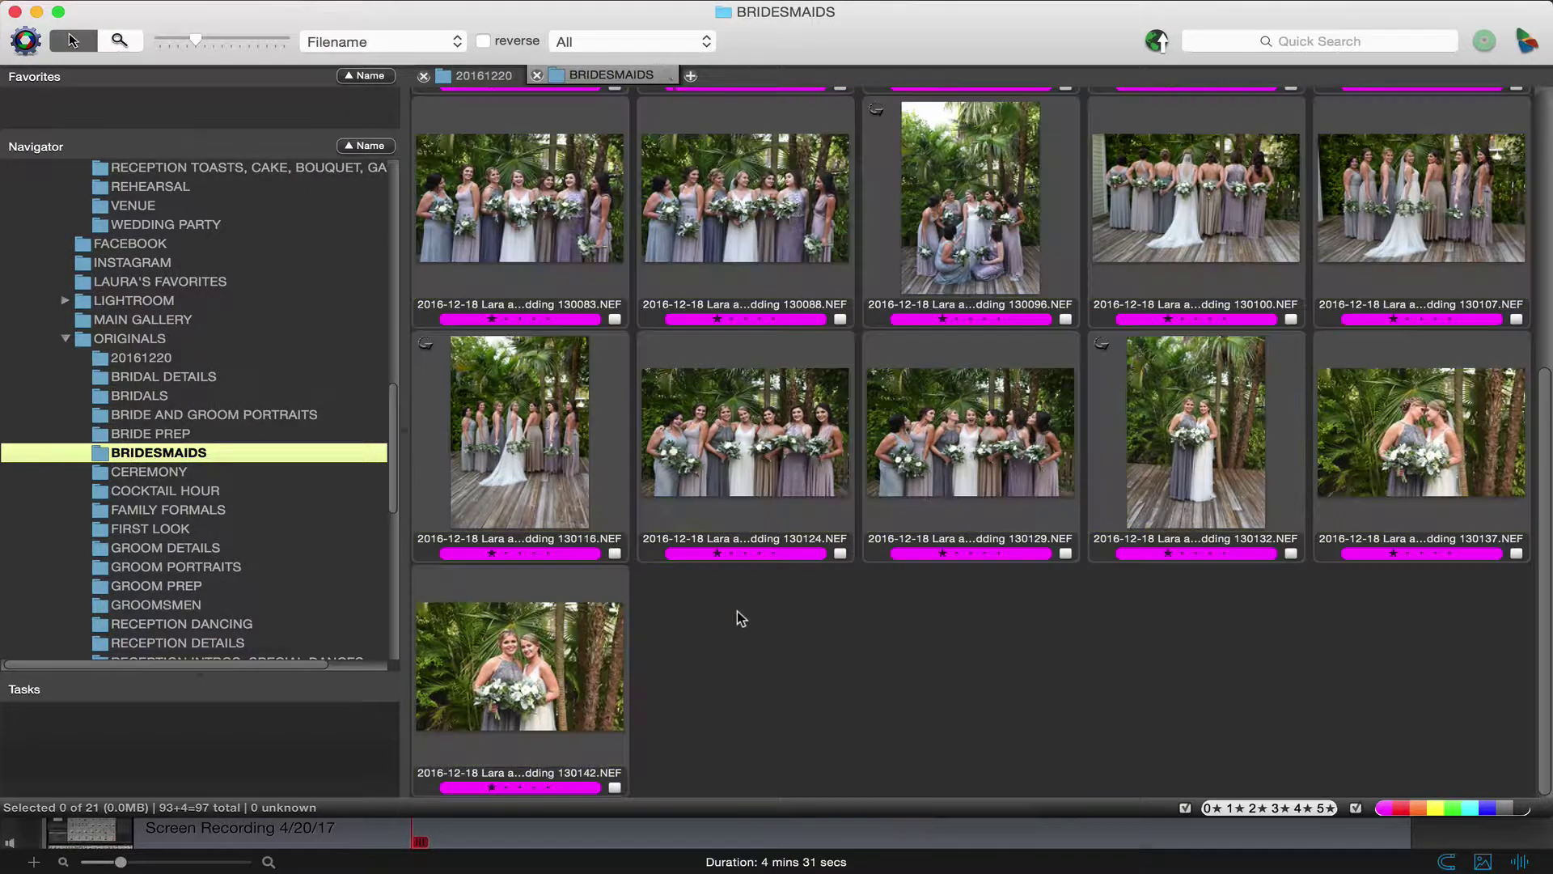
# Show every photo in the BRIDESMAIDS folder to review the magenta-tagged keepers among the untagged ones, and return to the tagged photos only
pyautogui.click(1525, 802)
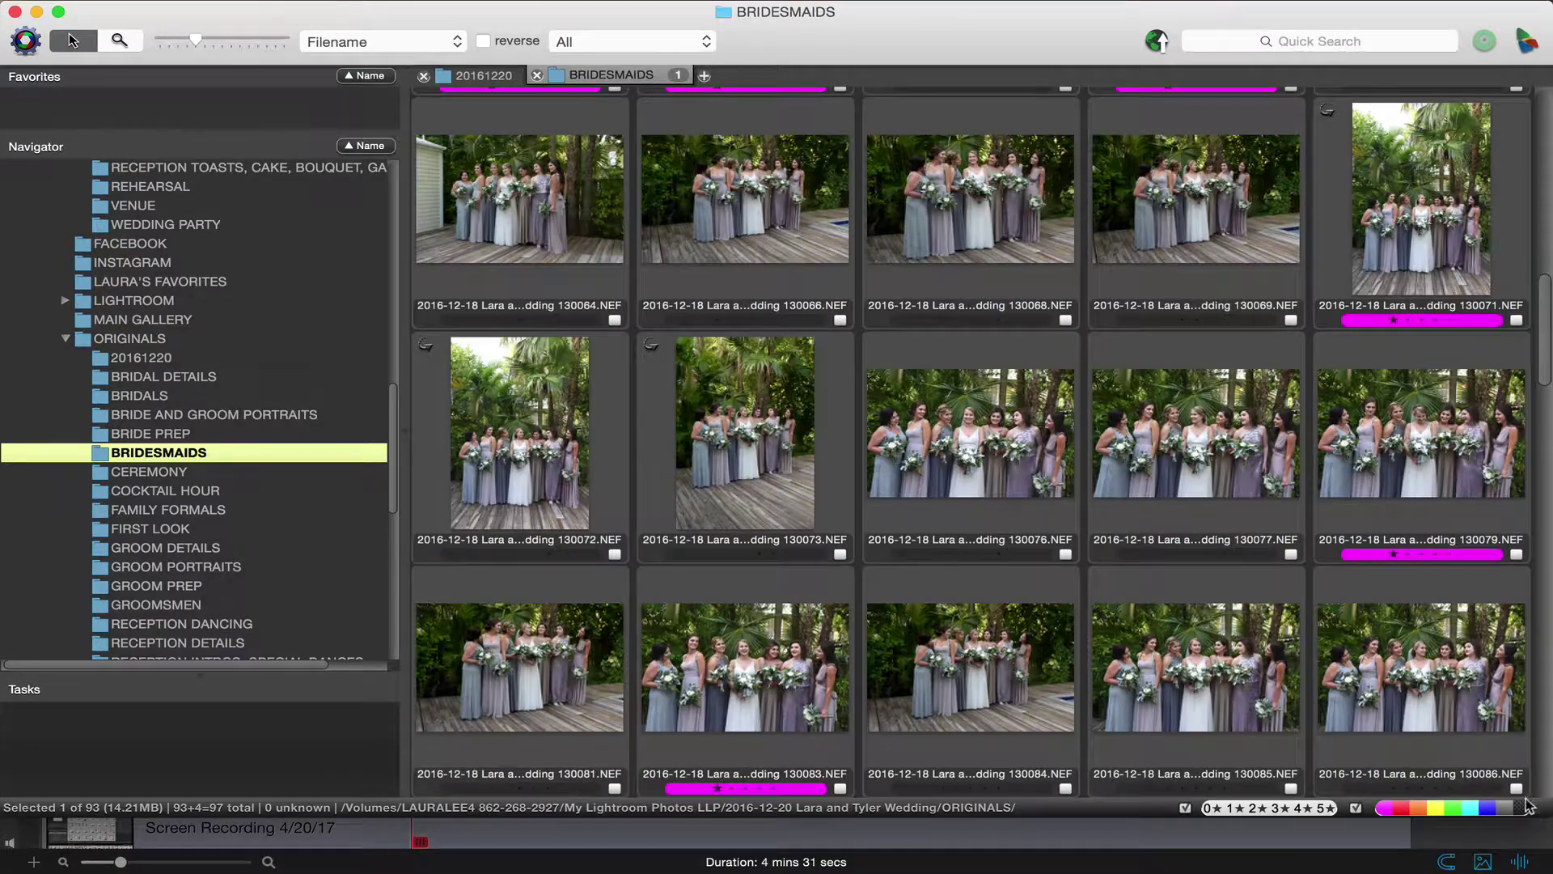
pyautogui.scroll(5, 1223, 510)
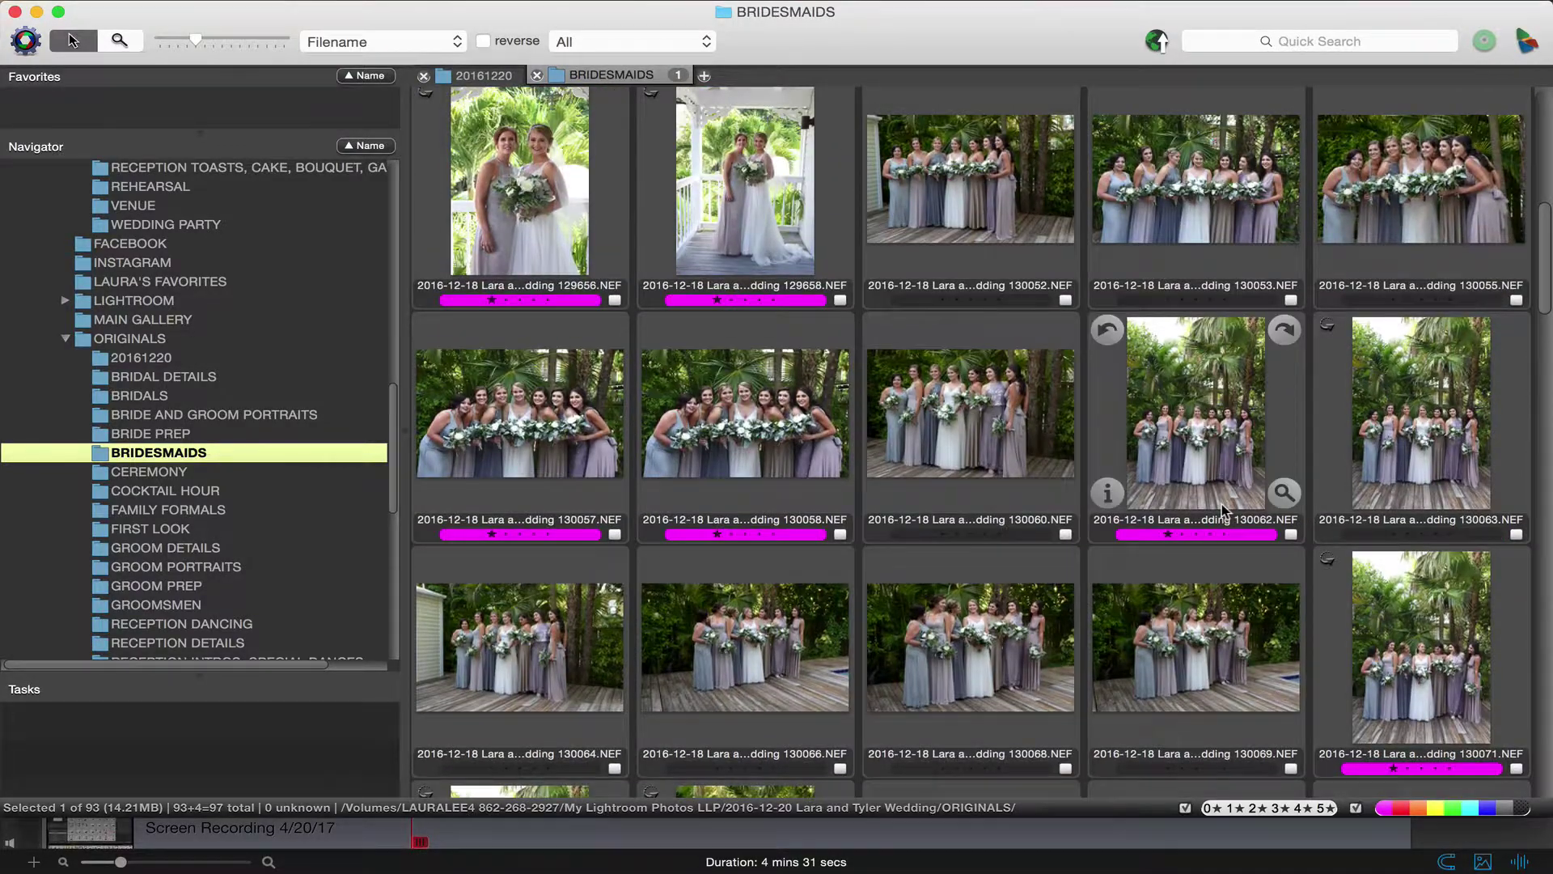
pyautogui.scroll(-3, 1223, 509)
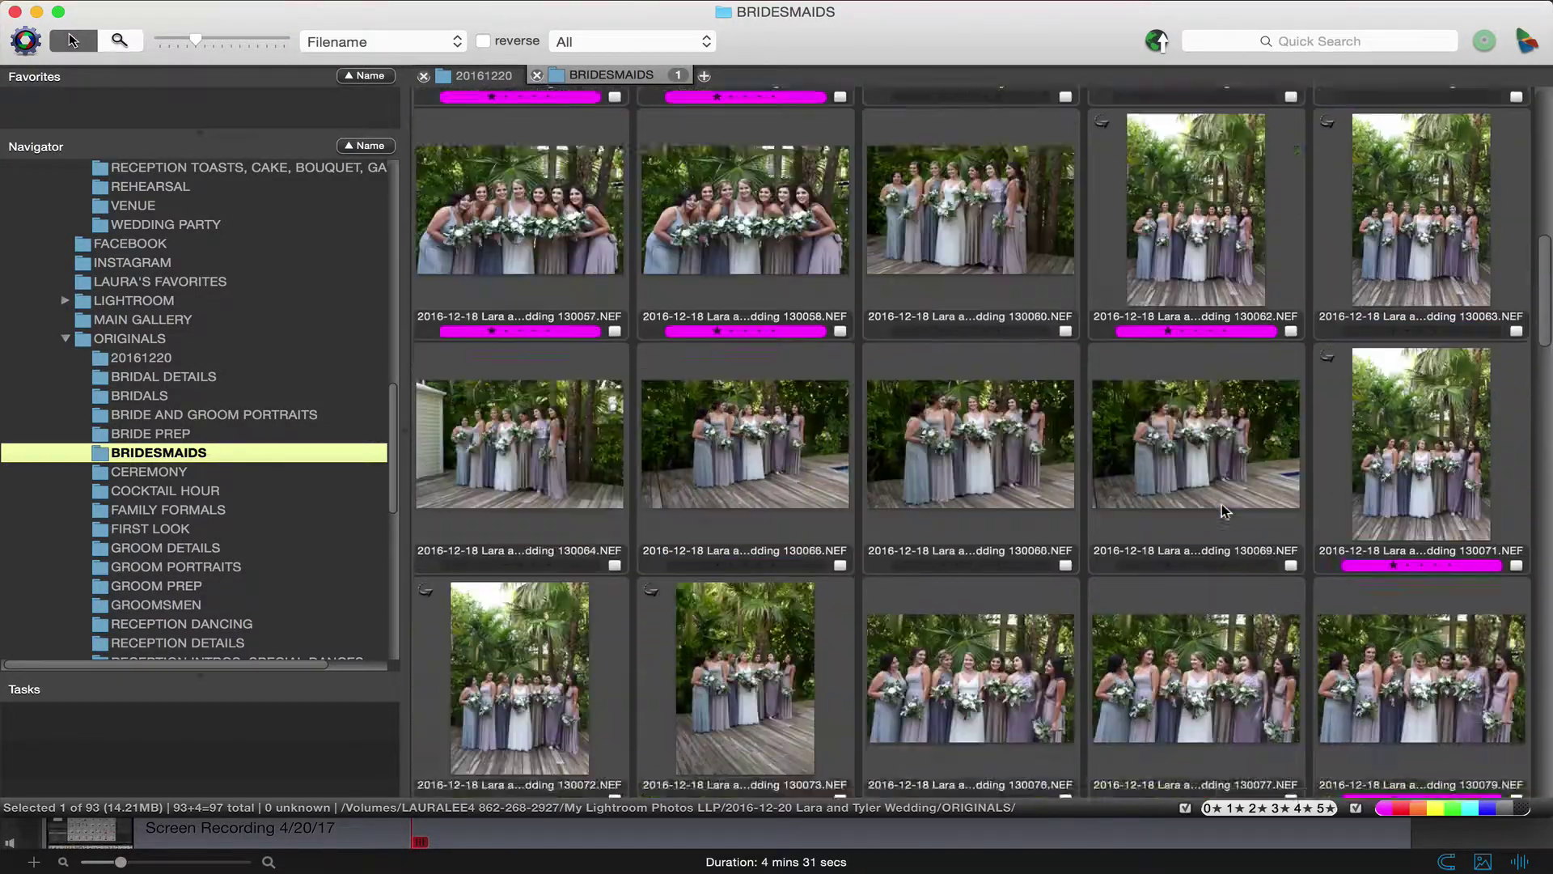
pyautogui.scroll(3, 1224, 509)
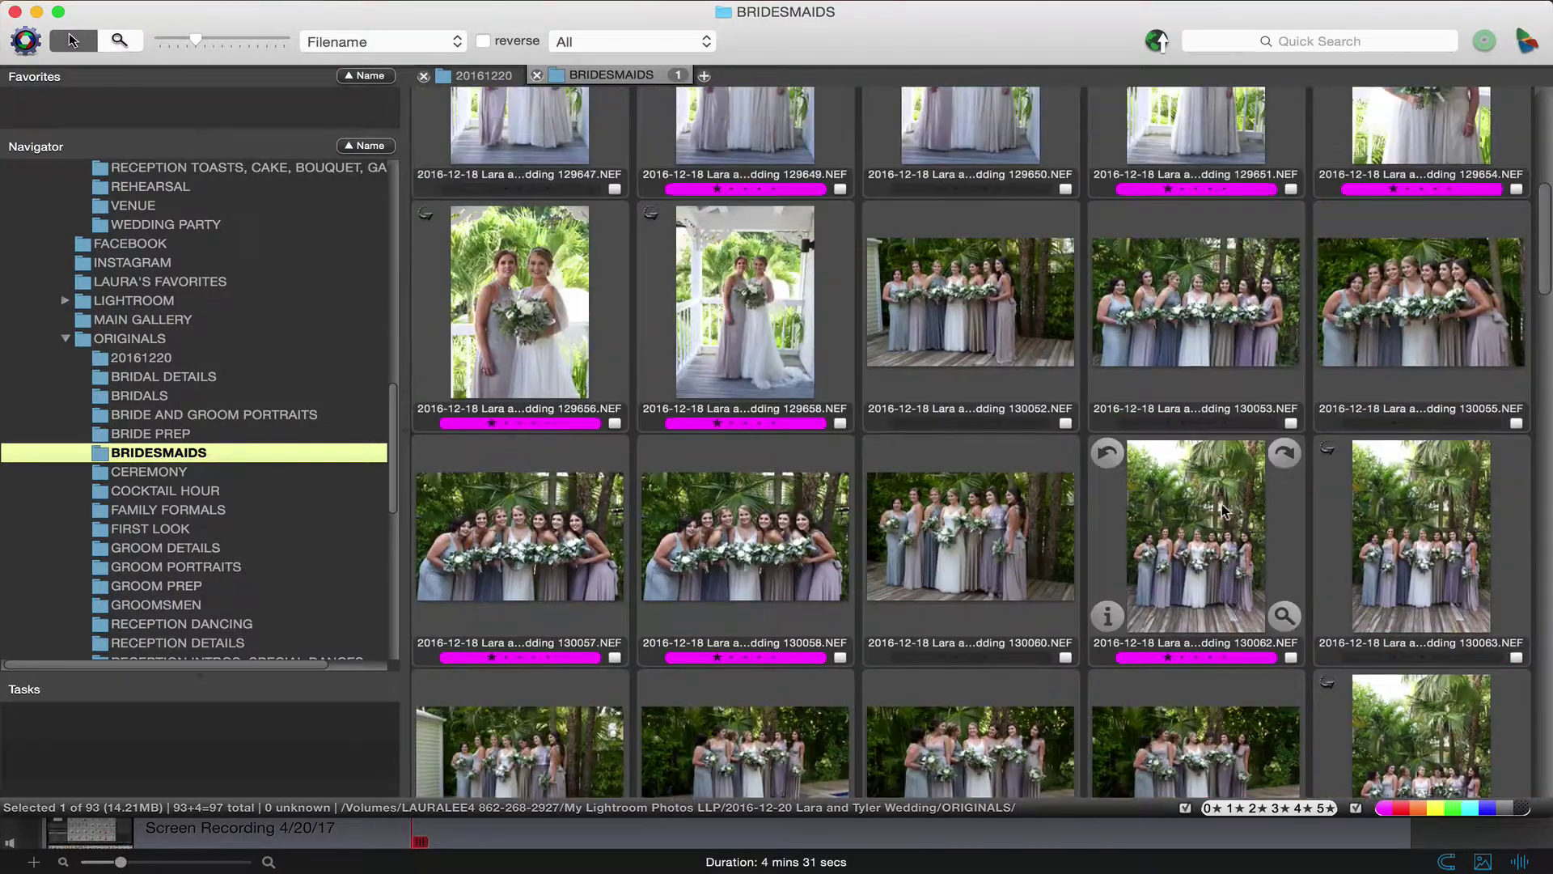
pyautogui.click(1524, 811)
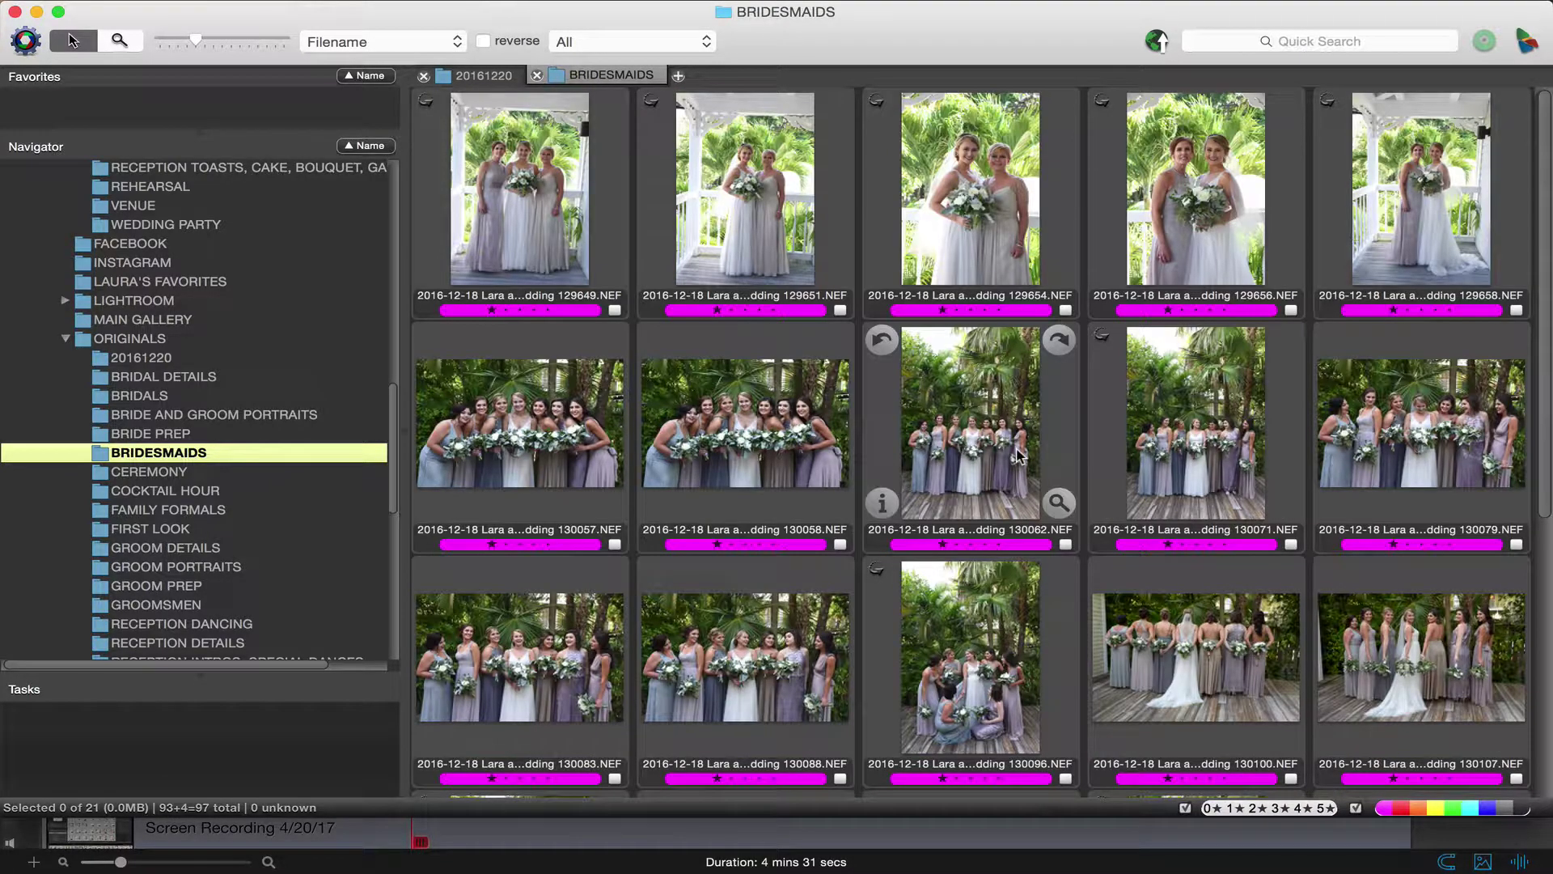
# Move all tagged BRIDESMAIDS photos into the BRIDESMAIDS folder inside CULLED and close the emptied BRIDESMAIDS contact sheet
pyautogui.press('super+a')
pyautogui.scroll(8, 87, 346)
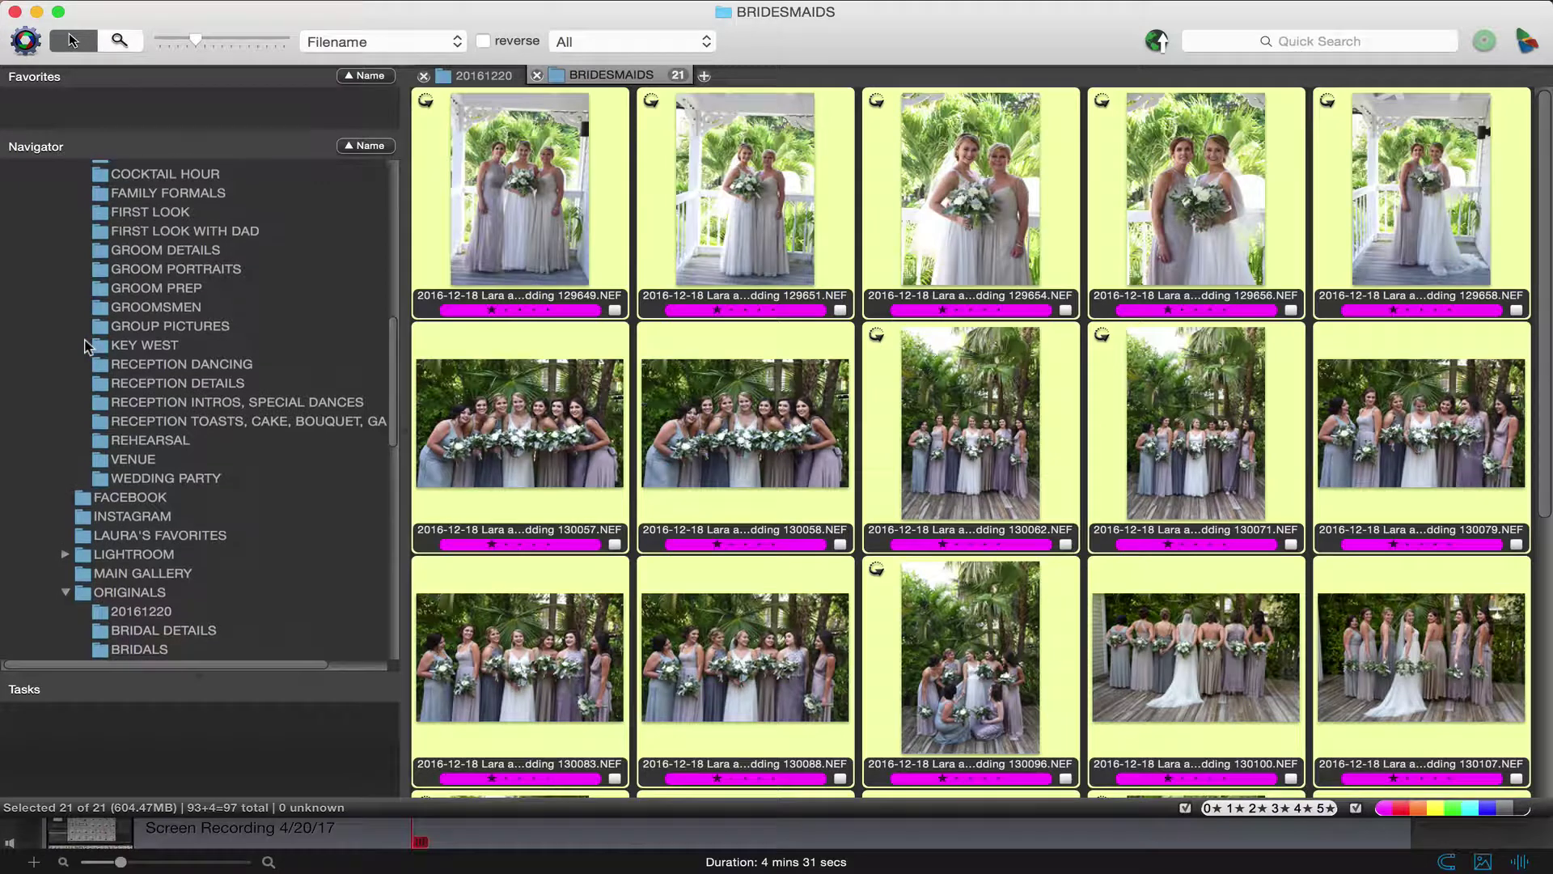
pyautogui.scroll(3, 87, 347)
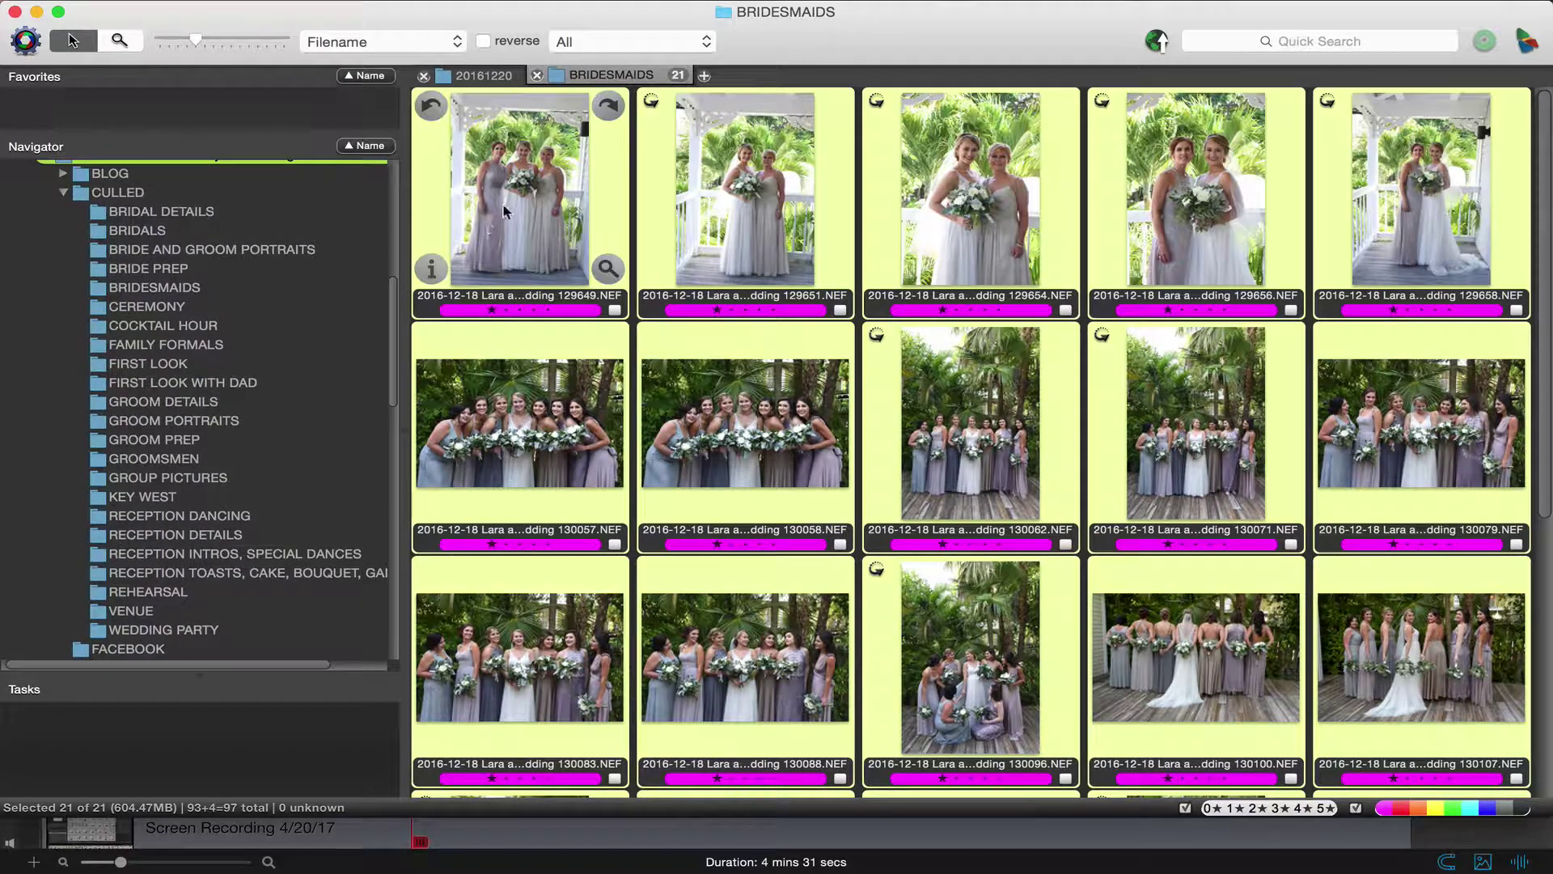
pyautogui.moveTo(510, 208); pyautogui.dragTo(192, 293)
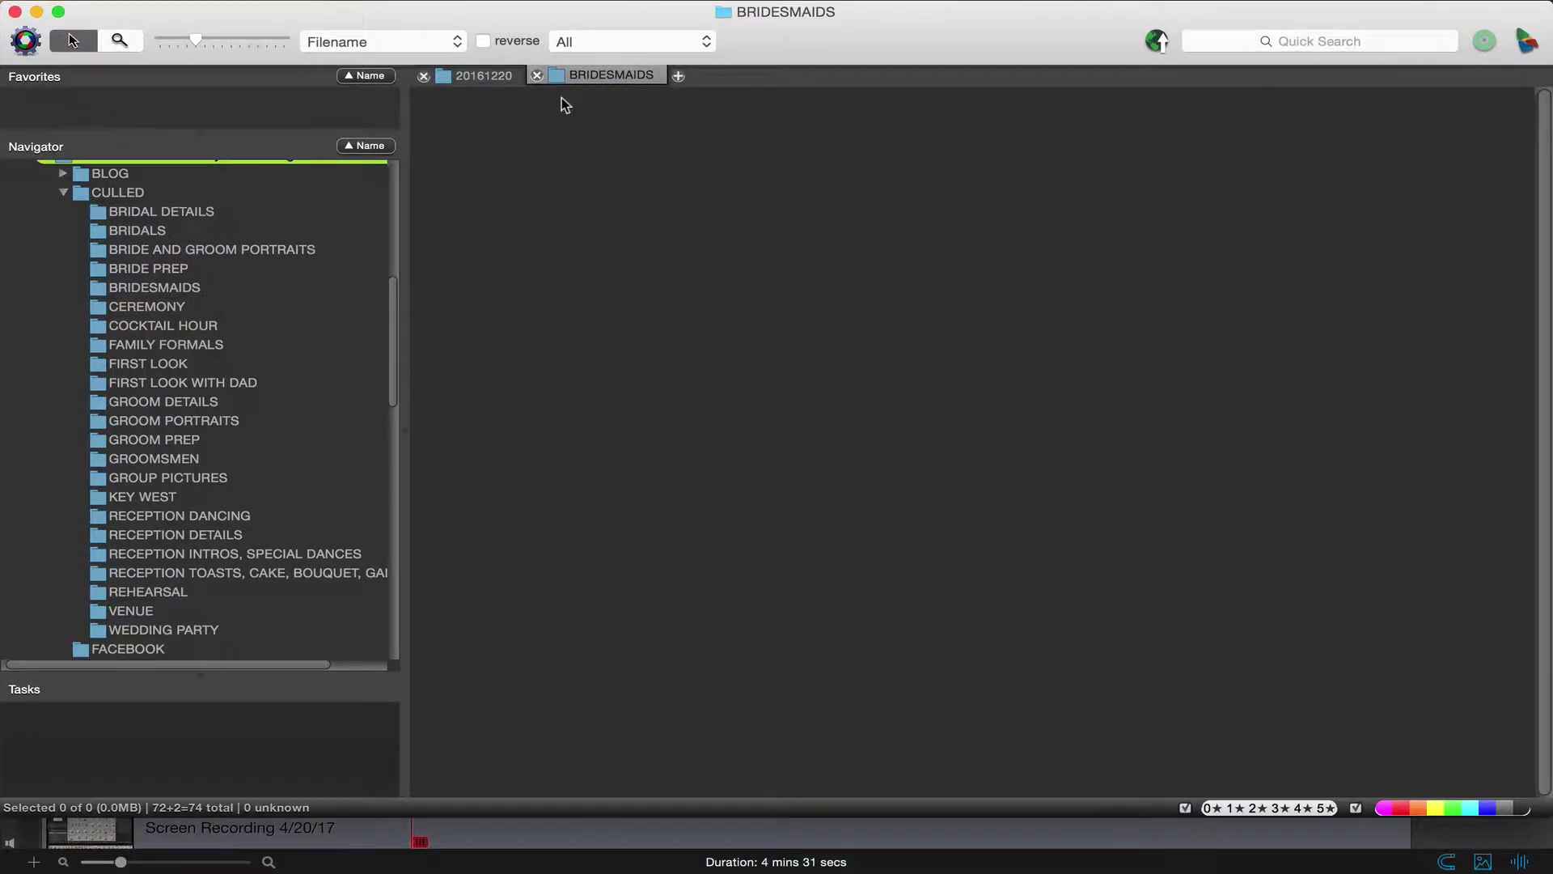
pyautogui.click(536, 75)
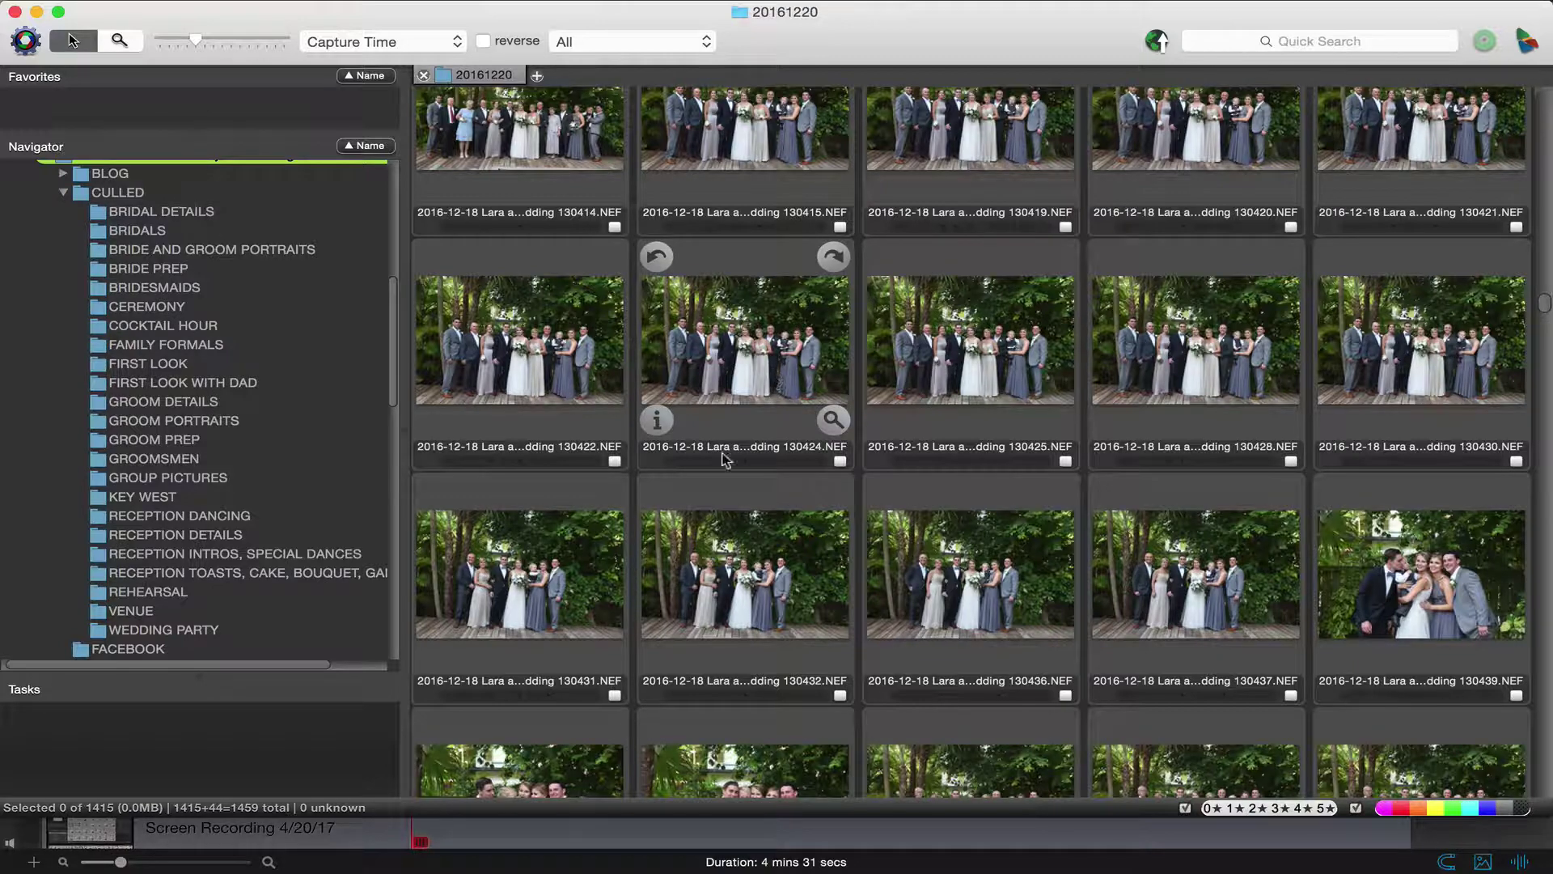
# Preview the ceremony processional photos in 20161220 from 130827, tag 130831 of the man in the dark suit red, and continue to 130832
pyautogui.scroll(-3, 726, 460)
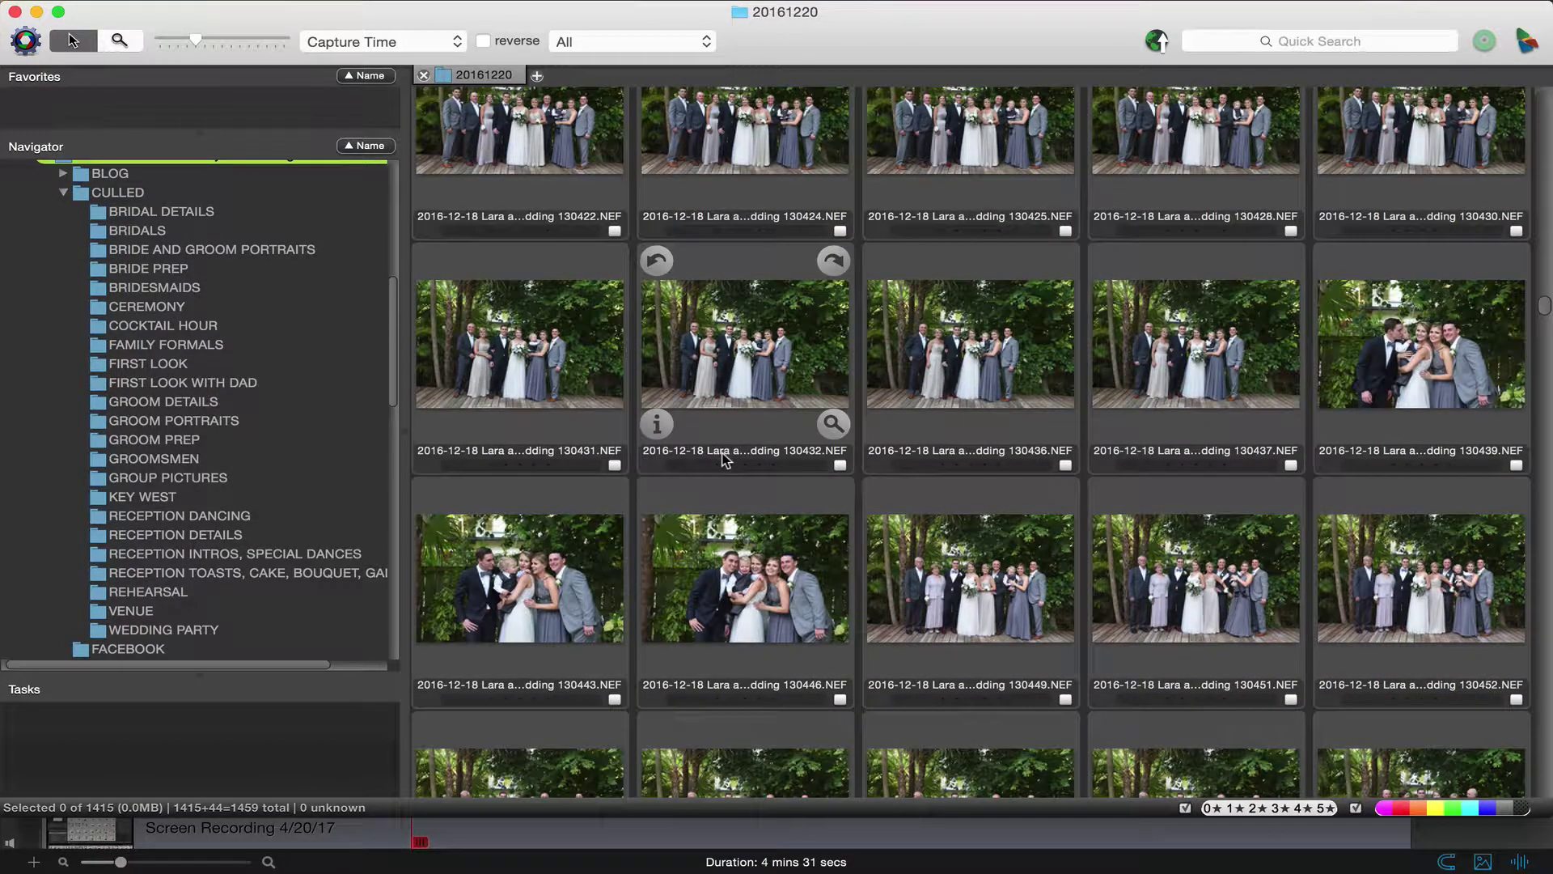
pyautogui.scroll(-15, 725, 460)
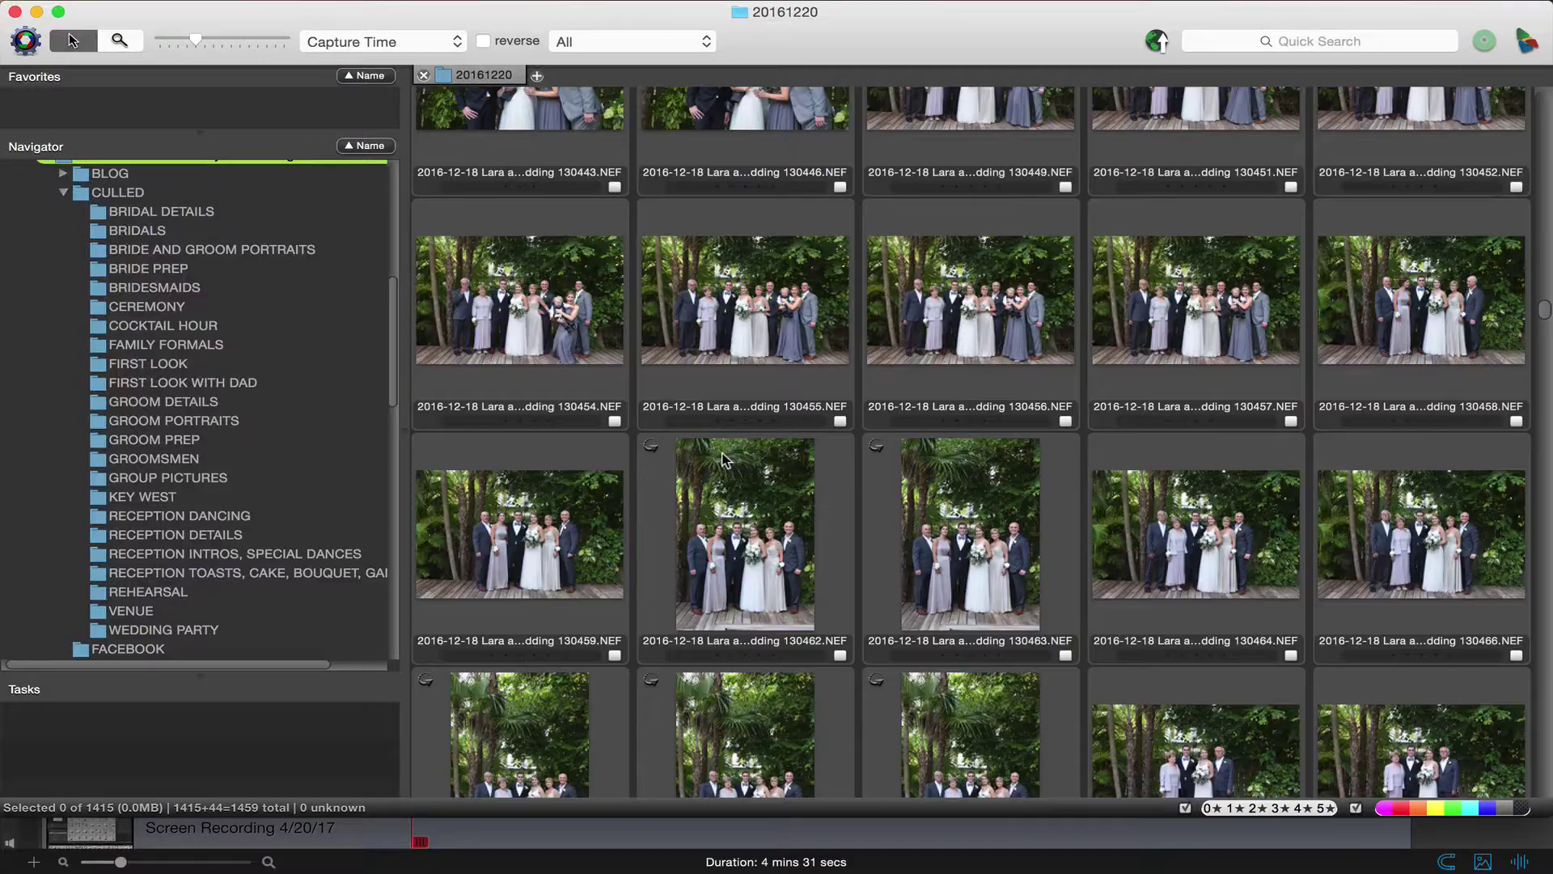
pyautogui.scroll(-15, 725, 459)
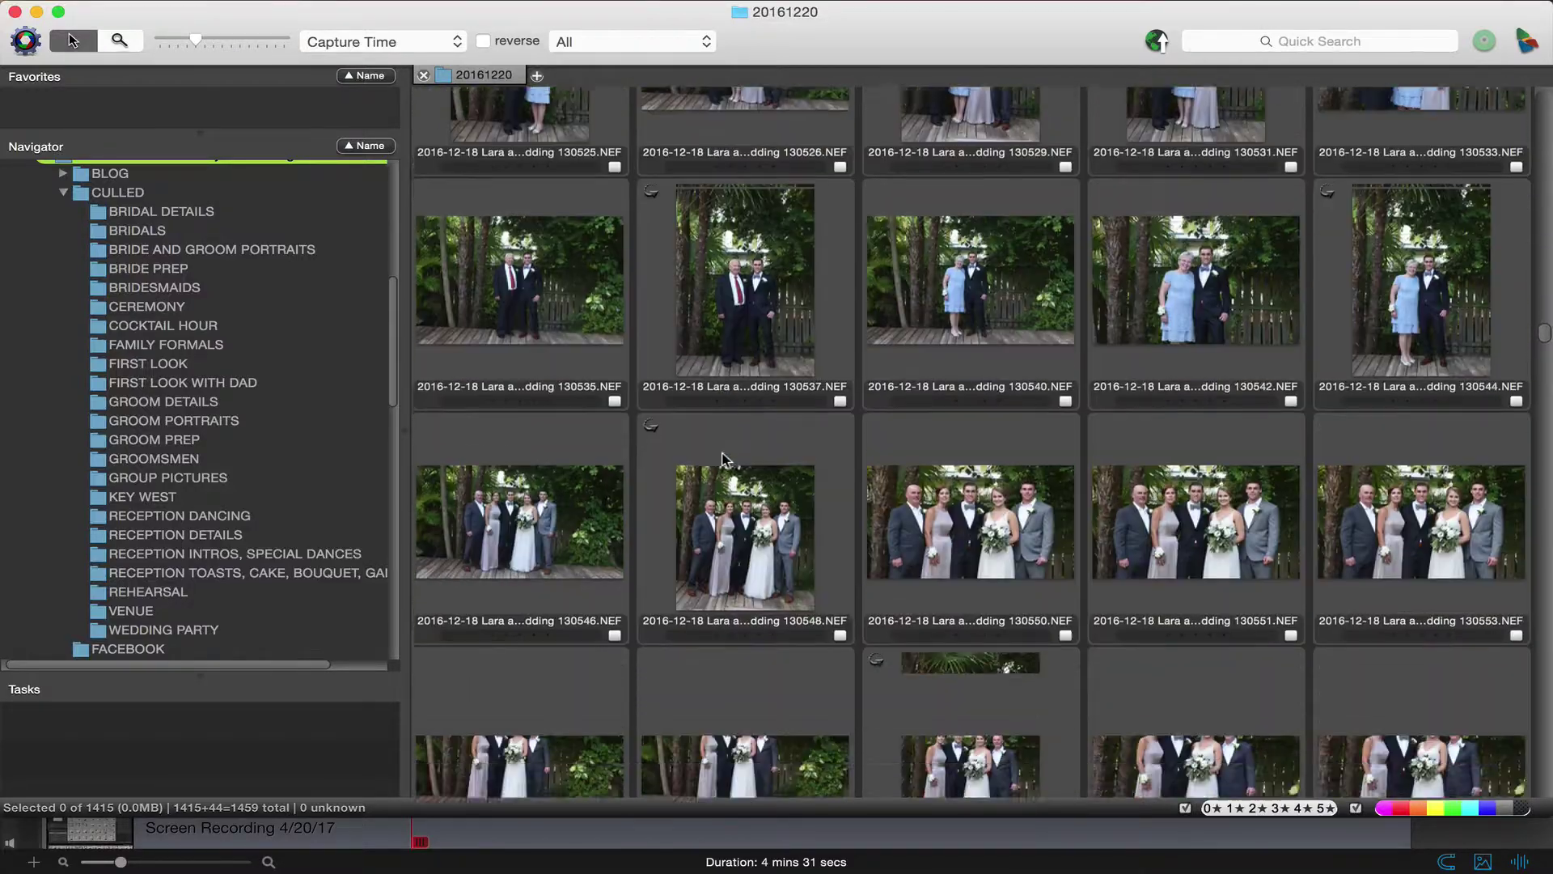
pyautogui.scroll(-10, 726, 460)
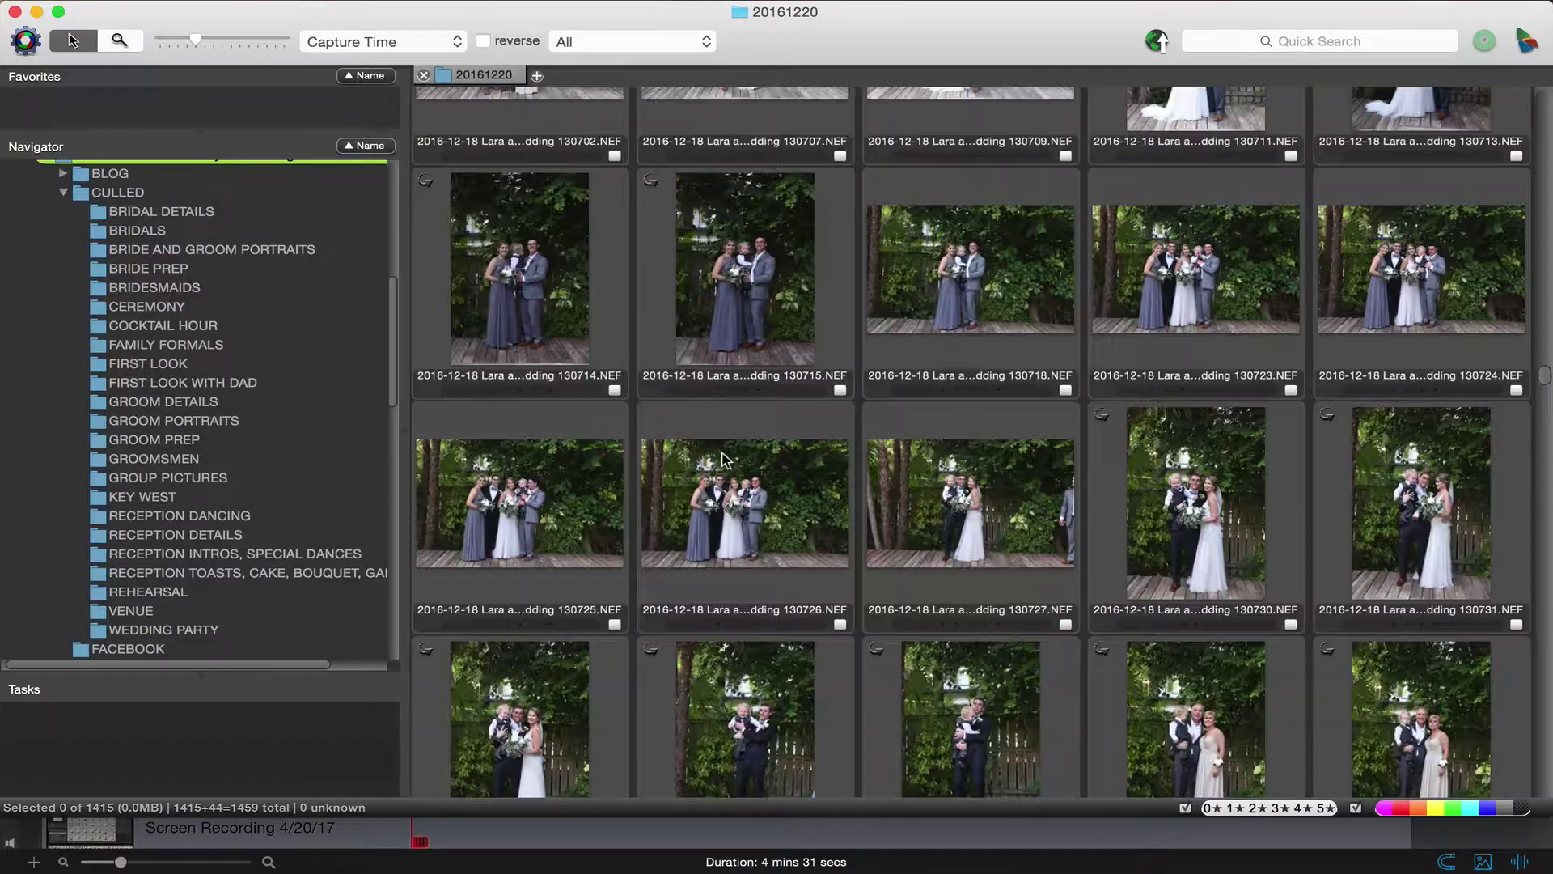
pyautogui.scroll(-10, 726, 459)
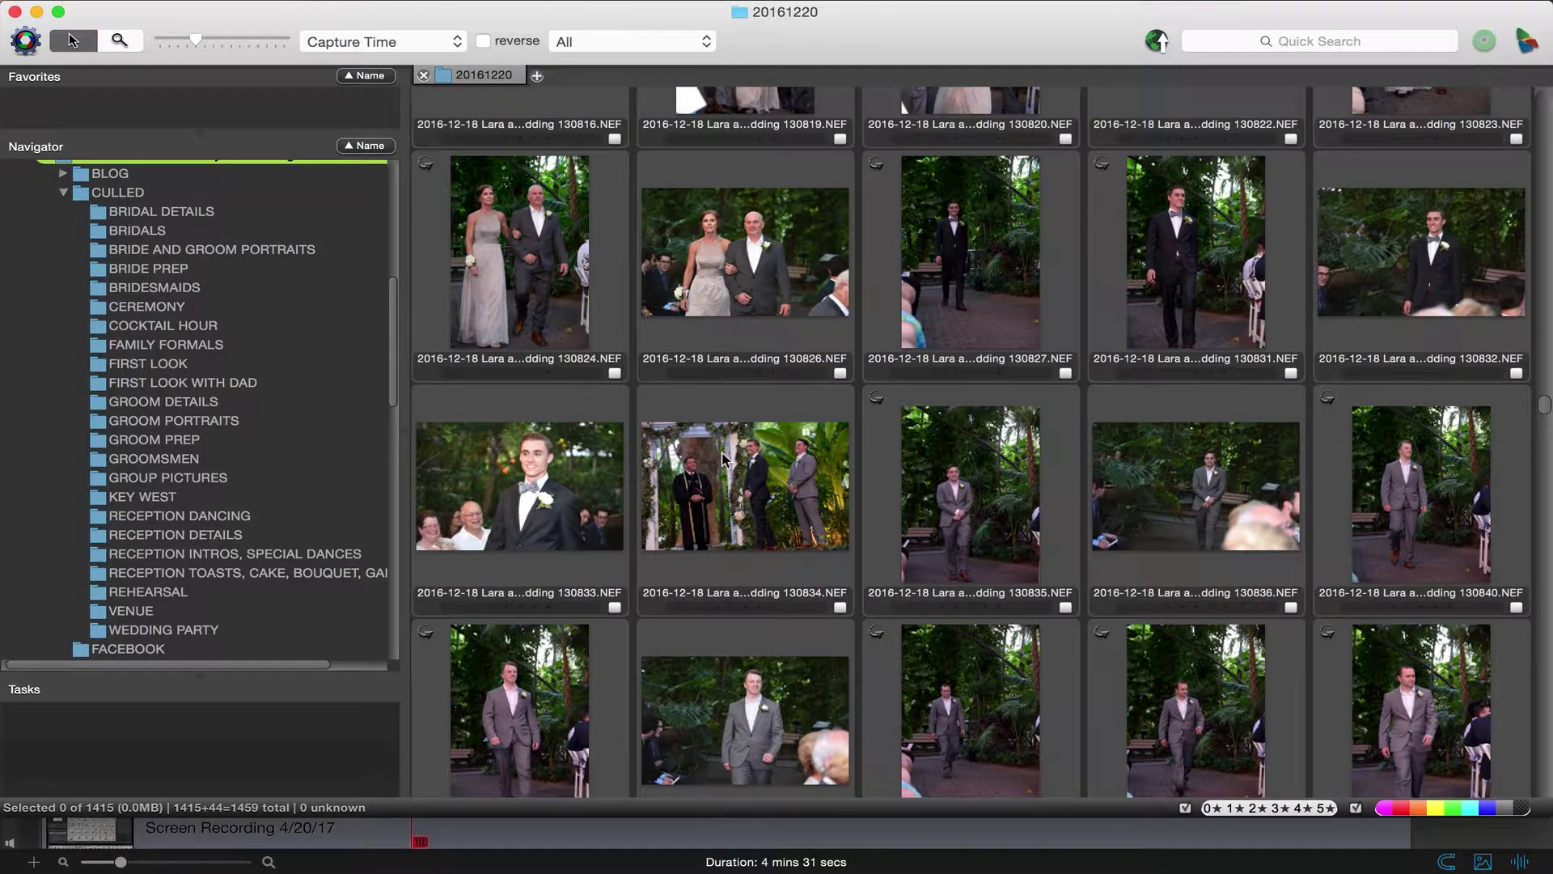
pyautogui.scroll(-2, 724, 459)
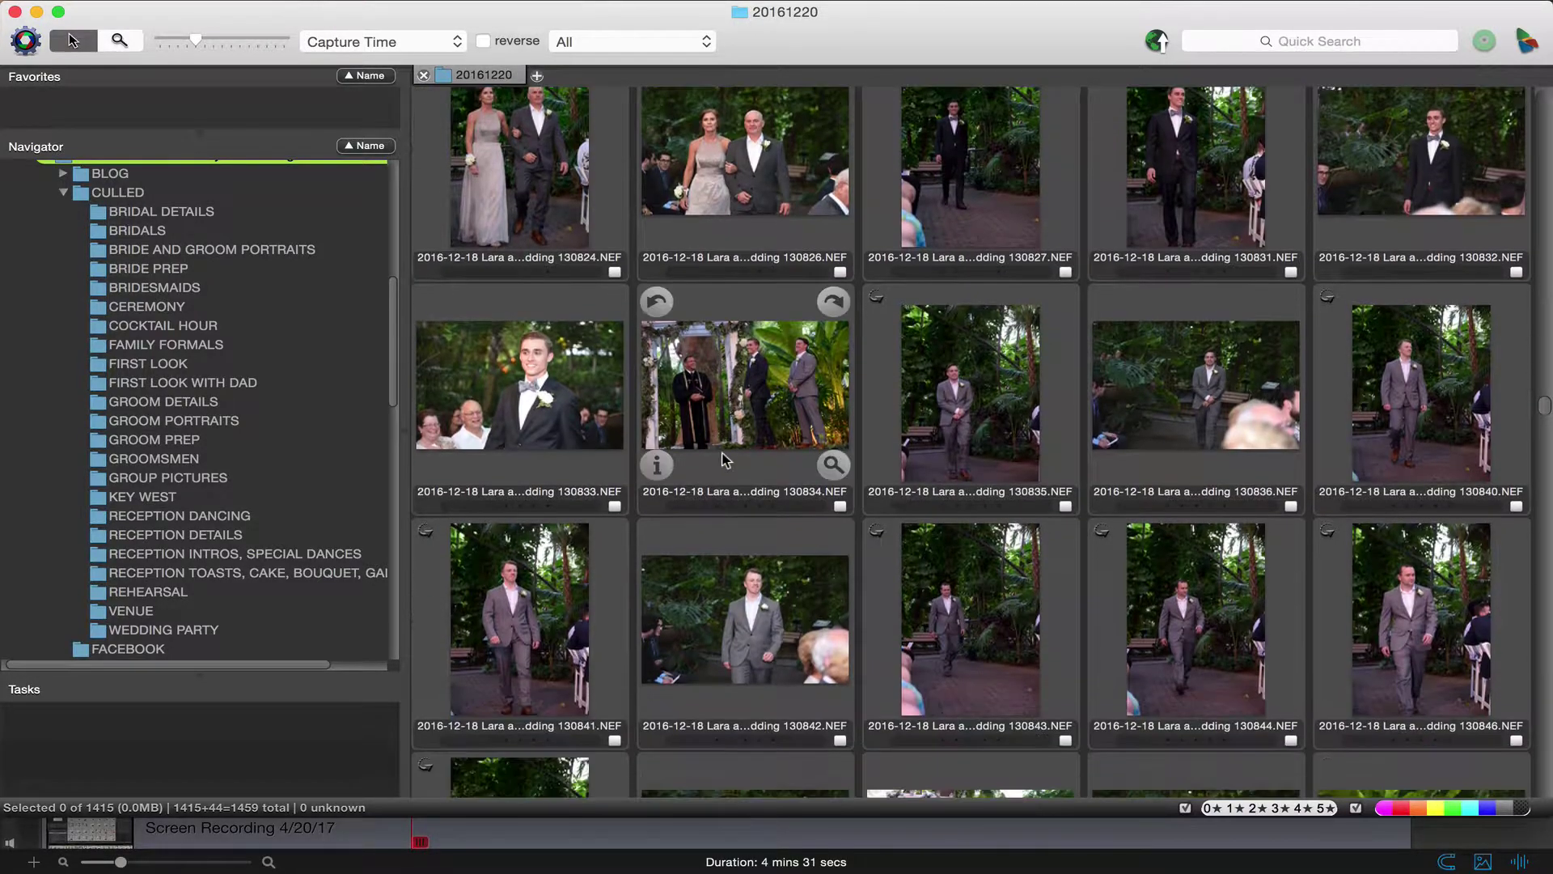
pyautogui.doubleClick(989, 178)
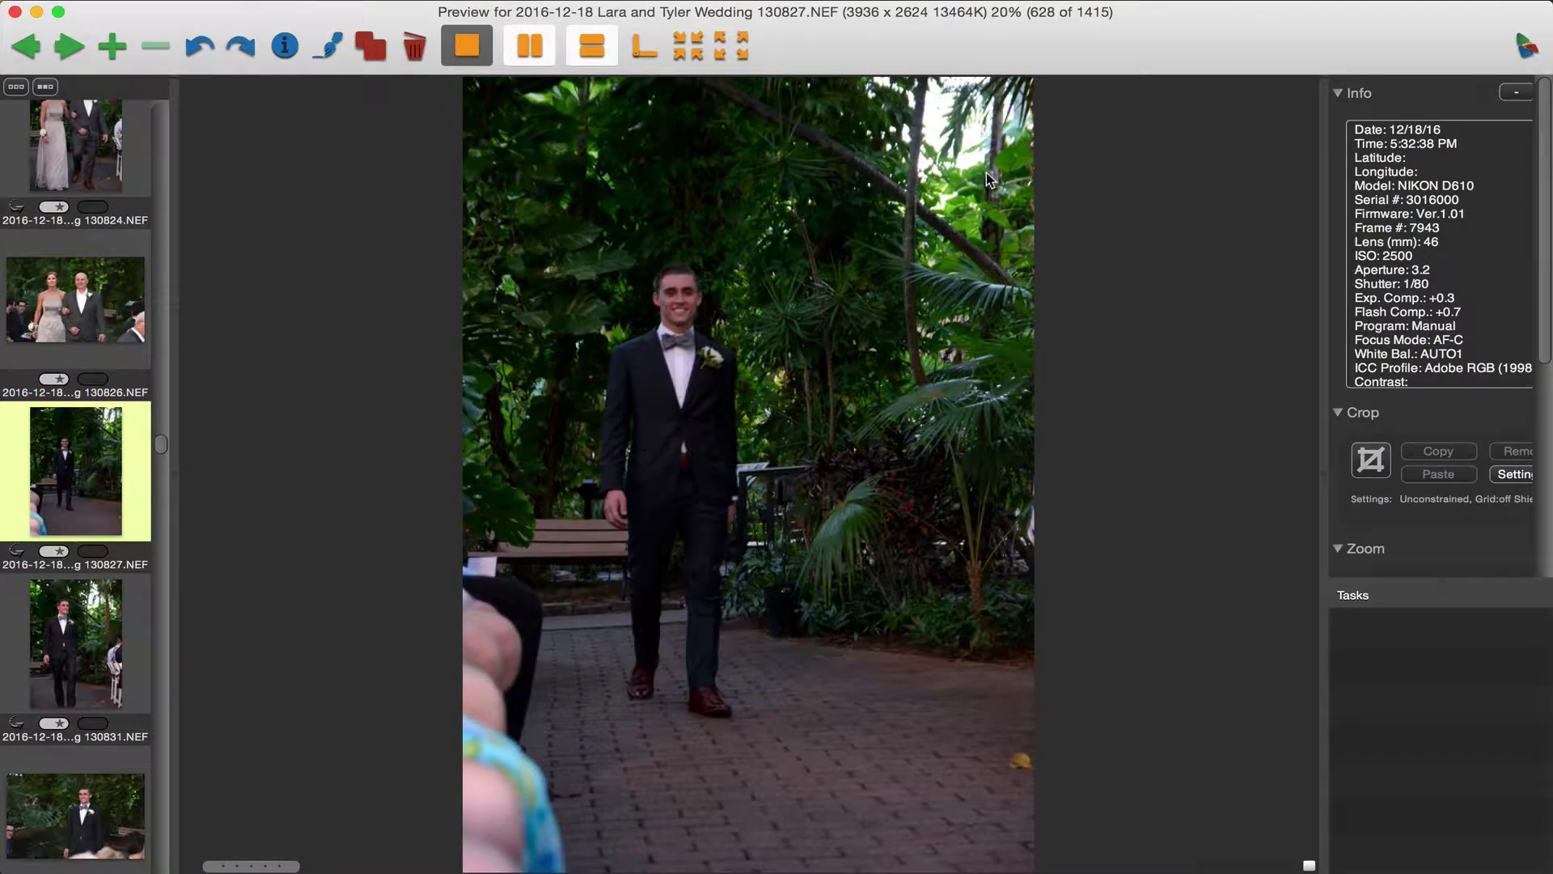
pyautogui.press('Right')
pyautogui.press('1')
pyautogui.press('Right')
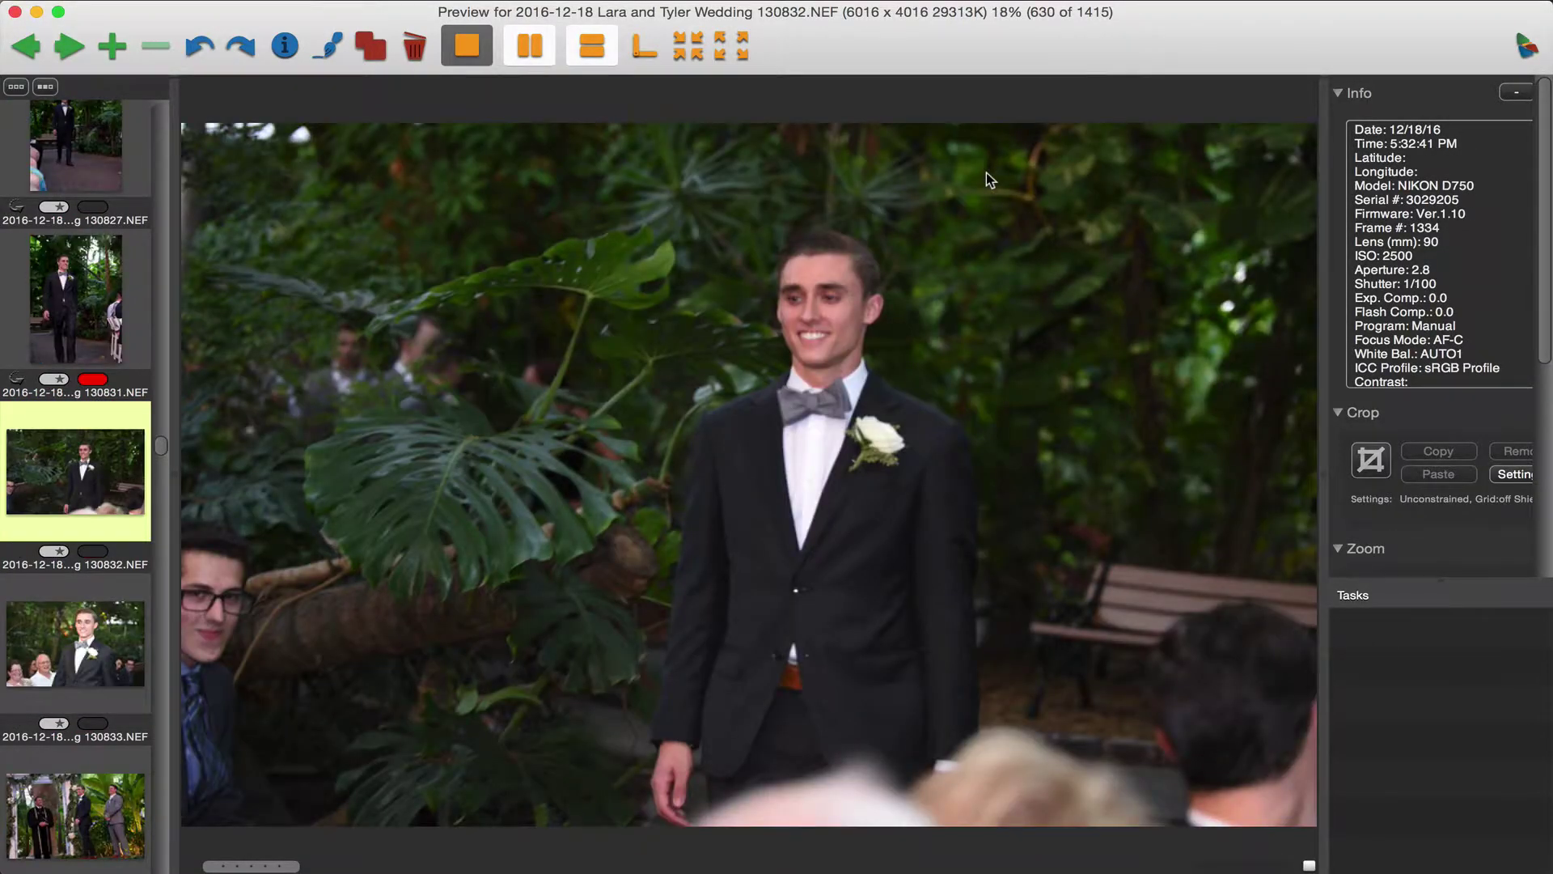
# Tag close-up photo 130833 of the man in the bow tie red and continue through the groomsmen's entrances to 130852
pyautogui.press('Right')
pyautogui.press('Right')
pyautogui.press('Right')
pyautogui.press('Right')
pyautogui.press('Right')
pyautogui.press('Right')
pyautogui.press('Right')
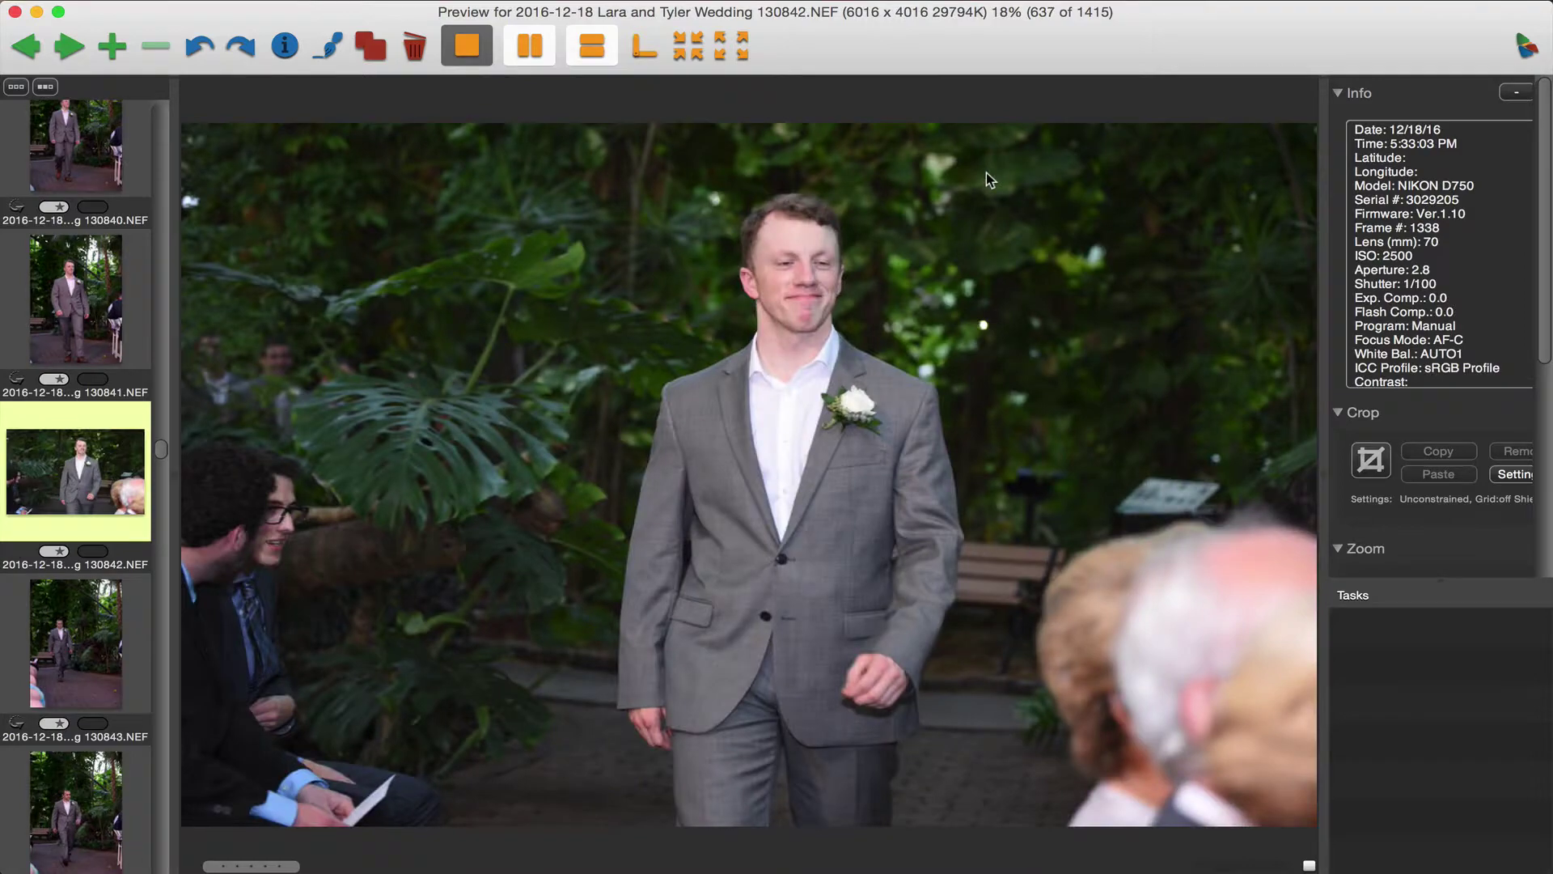
pyautogui.press('Right')
pyautogui.press('Right')
pyautogui.press('Right')
pyautogui.press('Right')
pyautogui.press('Right')
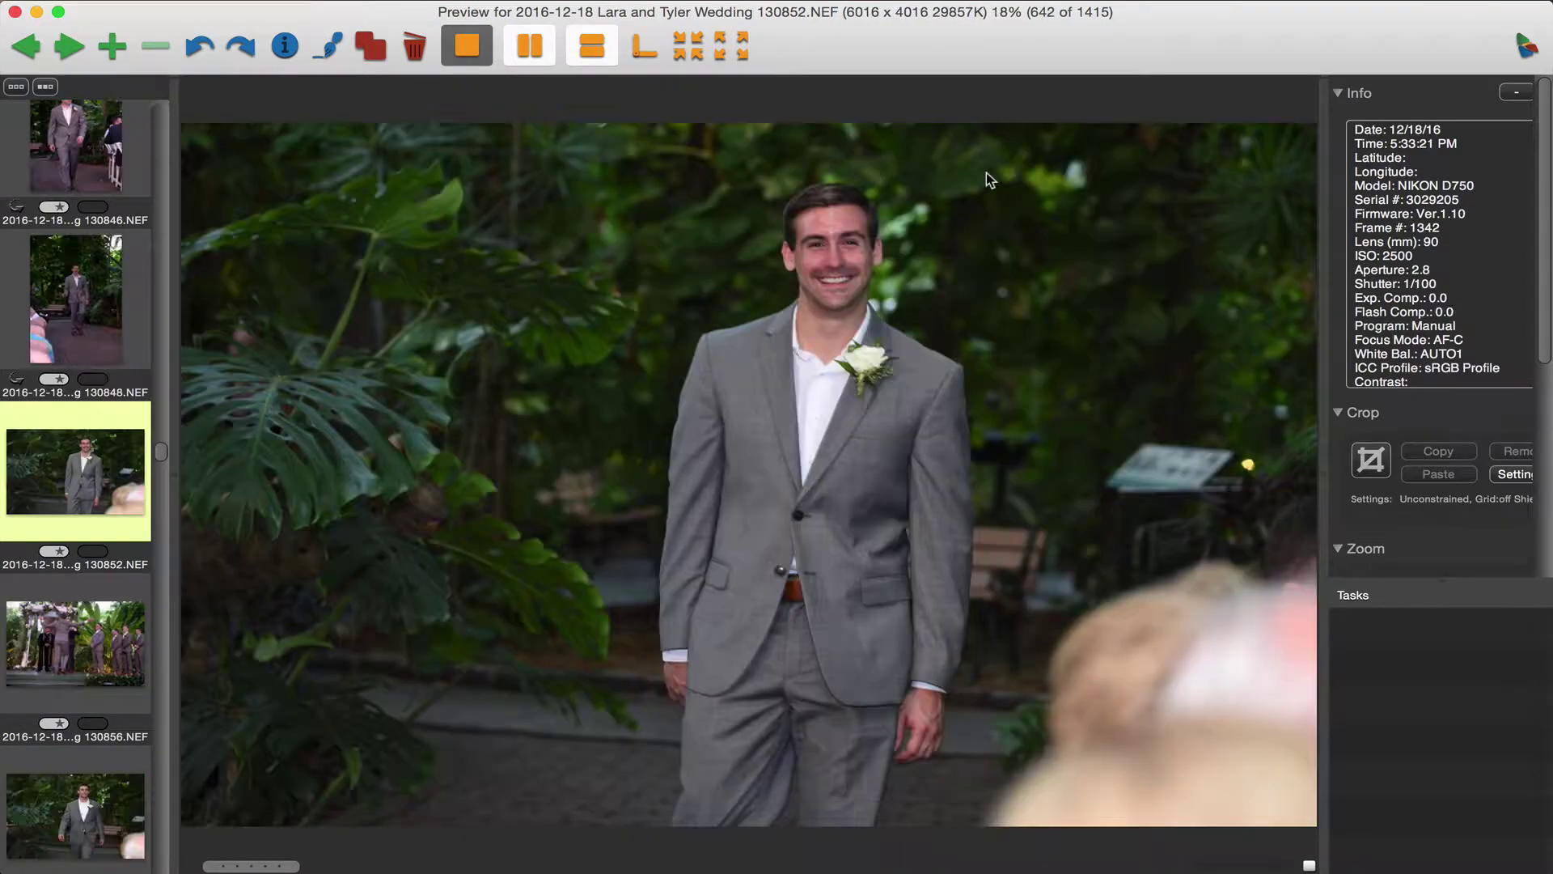
# Tag groomsman photo 130852 and bridesmaid photo 130872 from the processional red
pyautogui.press('Right')
pyautogui.press('Right')
pyautogui.press('Right')
pyautogui.press('Right')
pyautogui.press('Right')
pyautogui.press('Right')
pyautogui.press('Right')
pyautogui.press('Right')
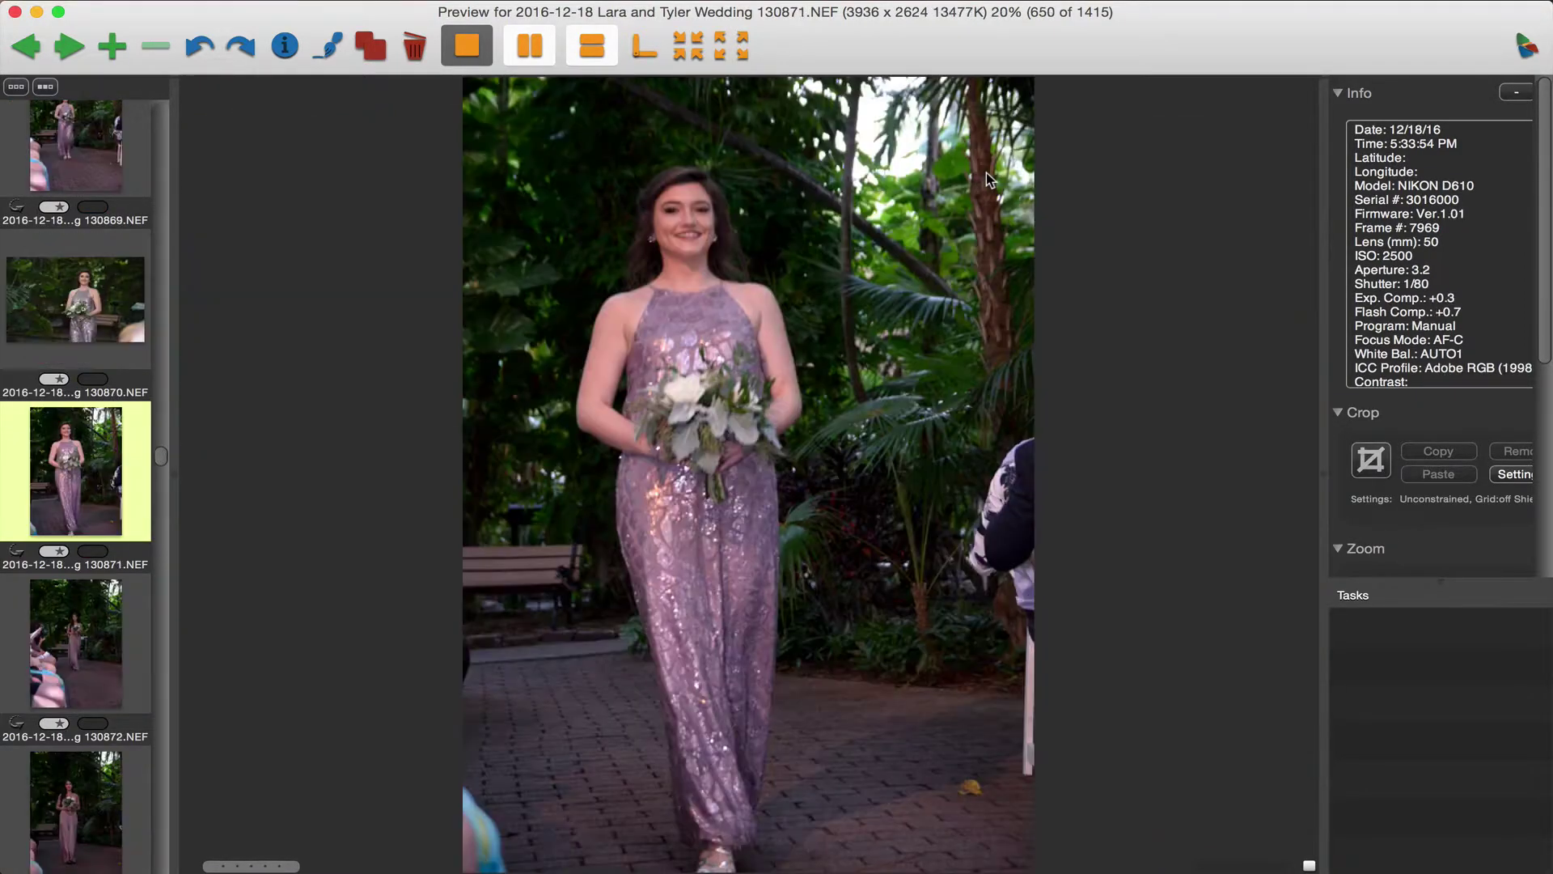
pyautogui.press('Right')
pyautogui.press('1')
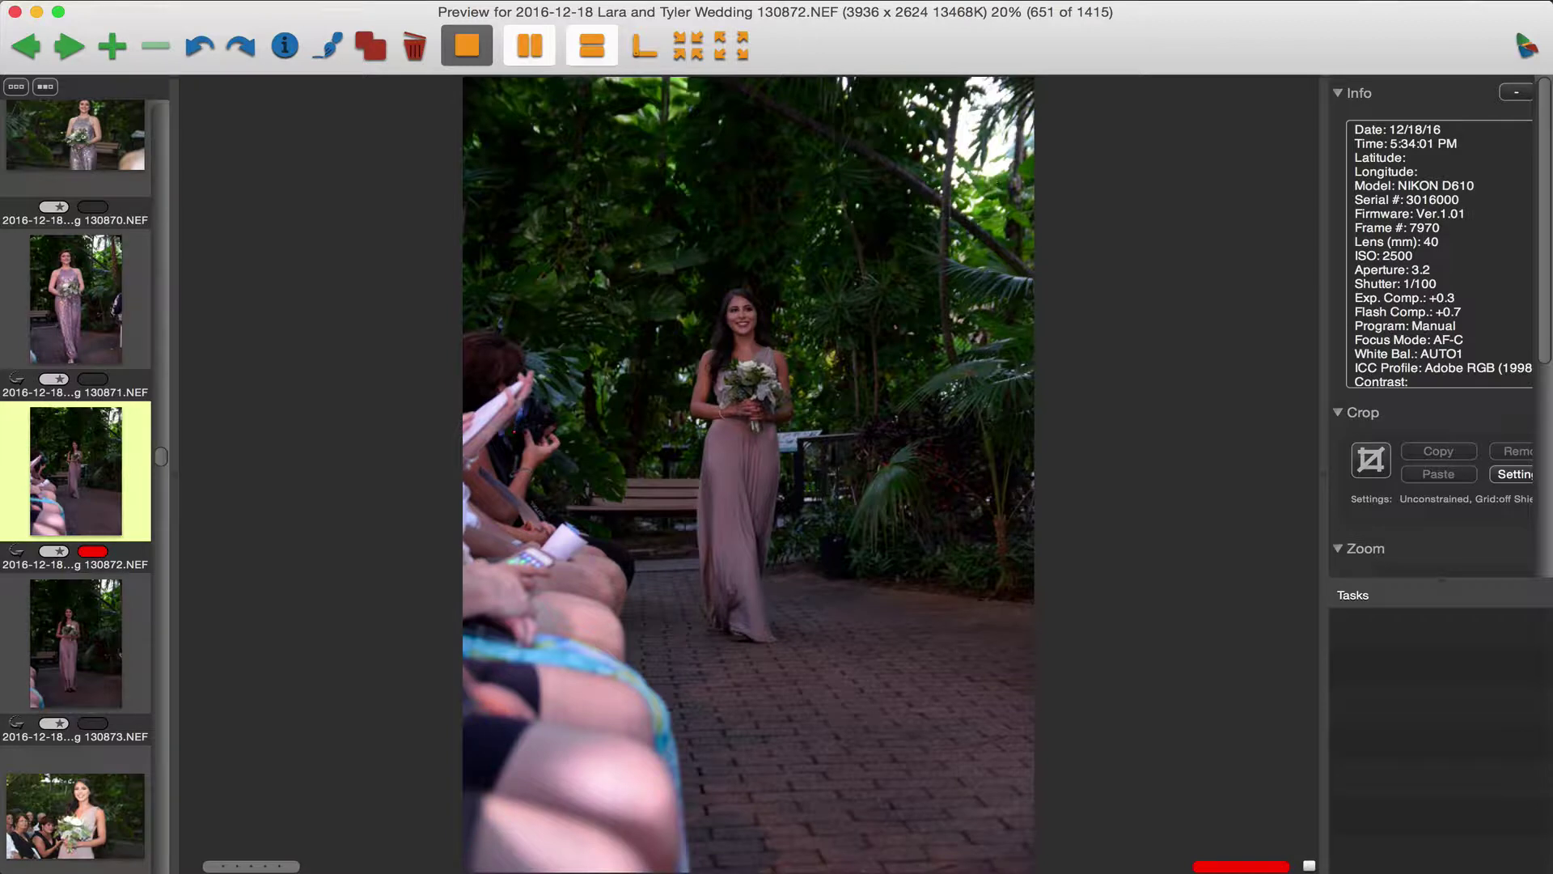
# Close the preview, show only the red-tagged photos in 20161220 and select them all
pyautogui.click(15, 11)
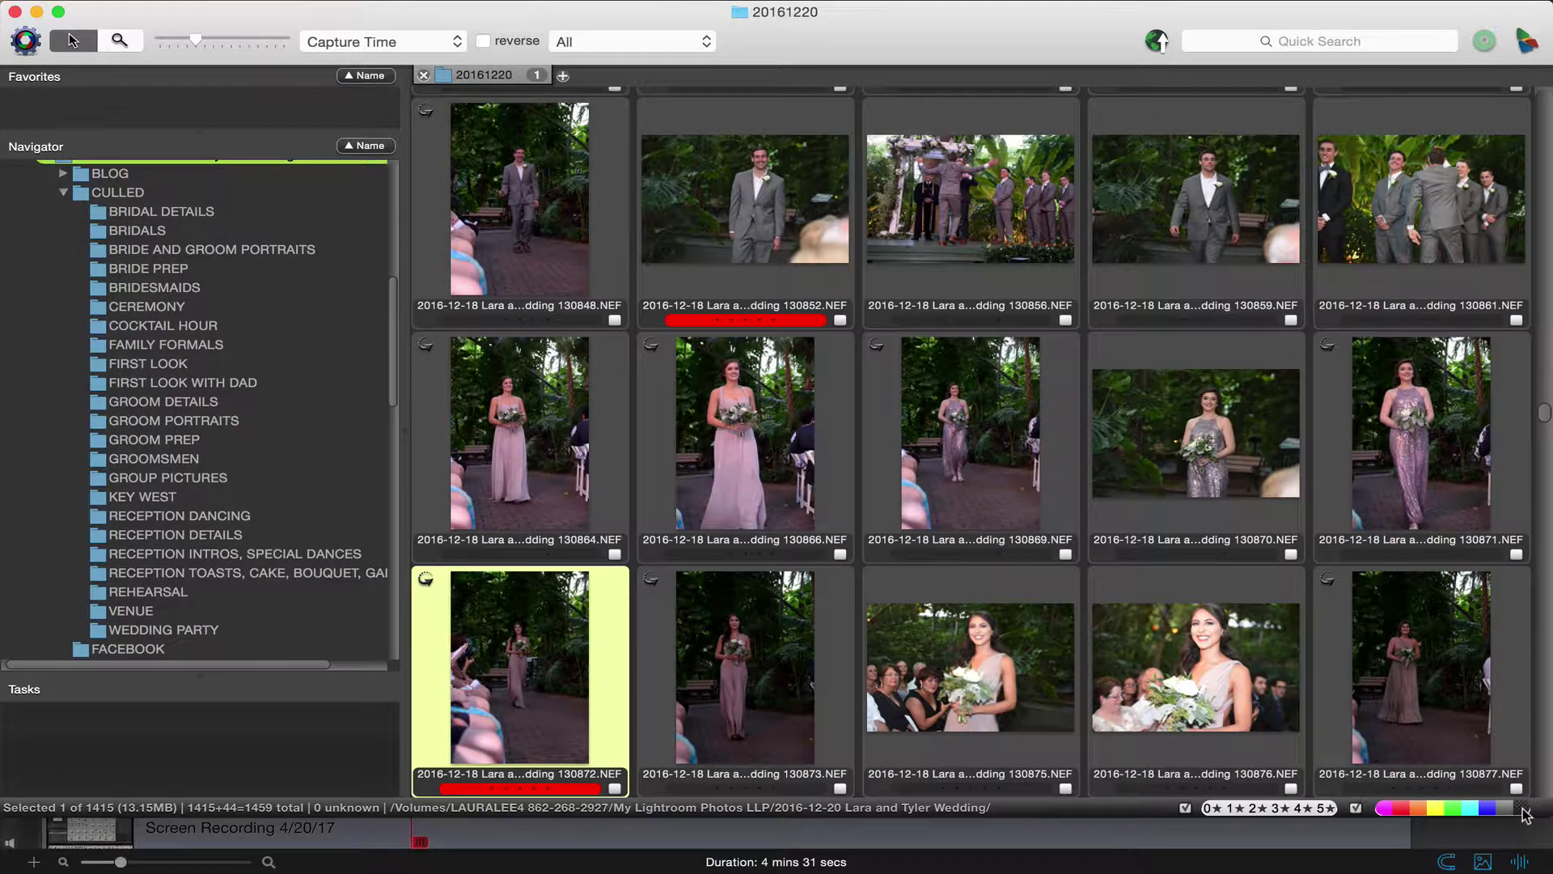
pyautogui.click(1399, 808)
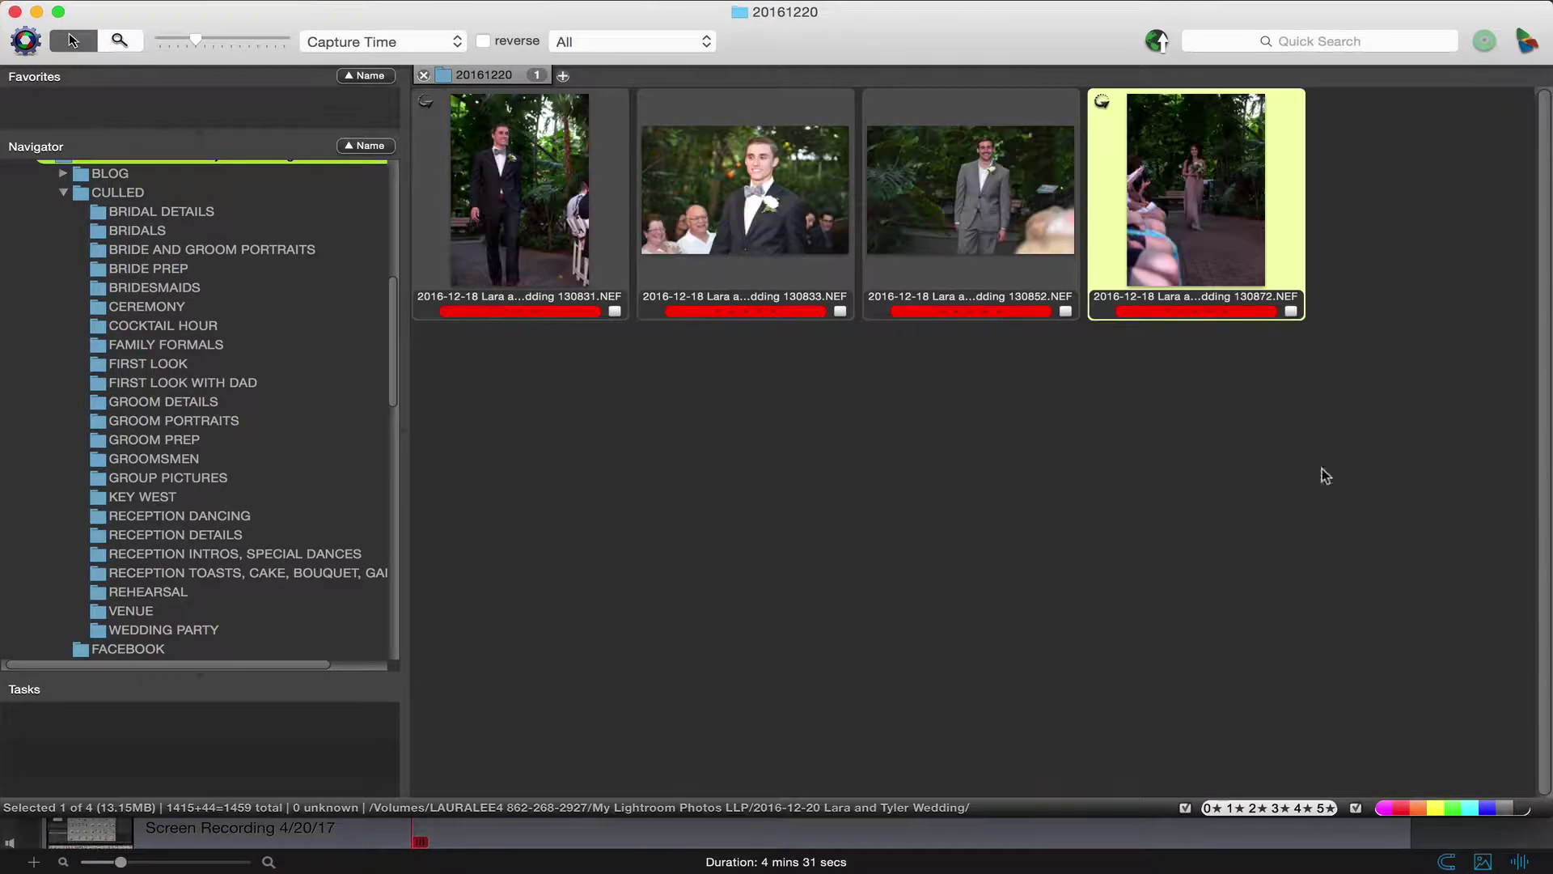
pyautogui.press('super+a')
# Create a folder named BEHIND THE SCENES inside CULLED and move the selected red-tagged photos into it
pyautogui.click(148, 194)
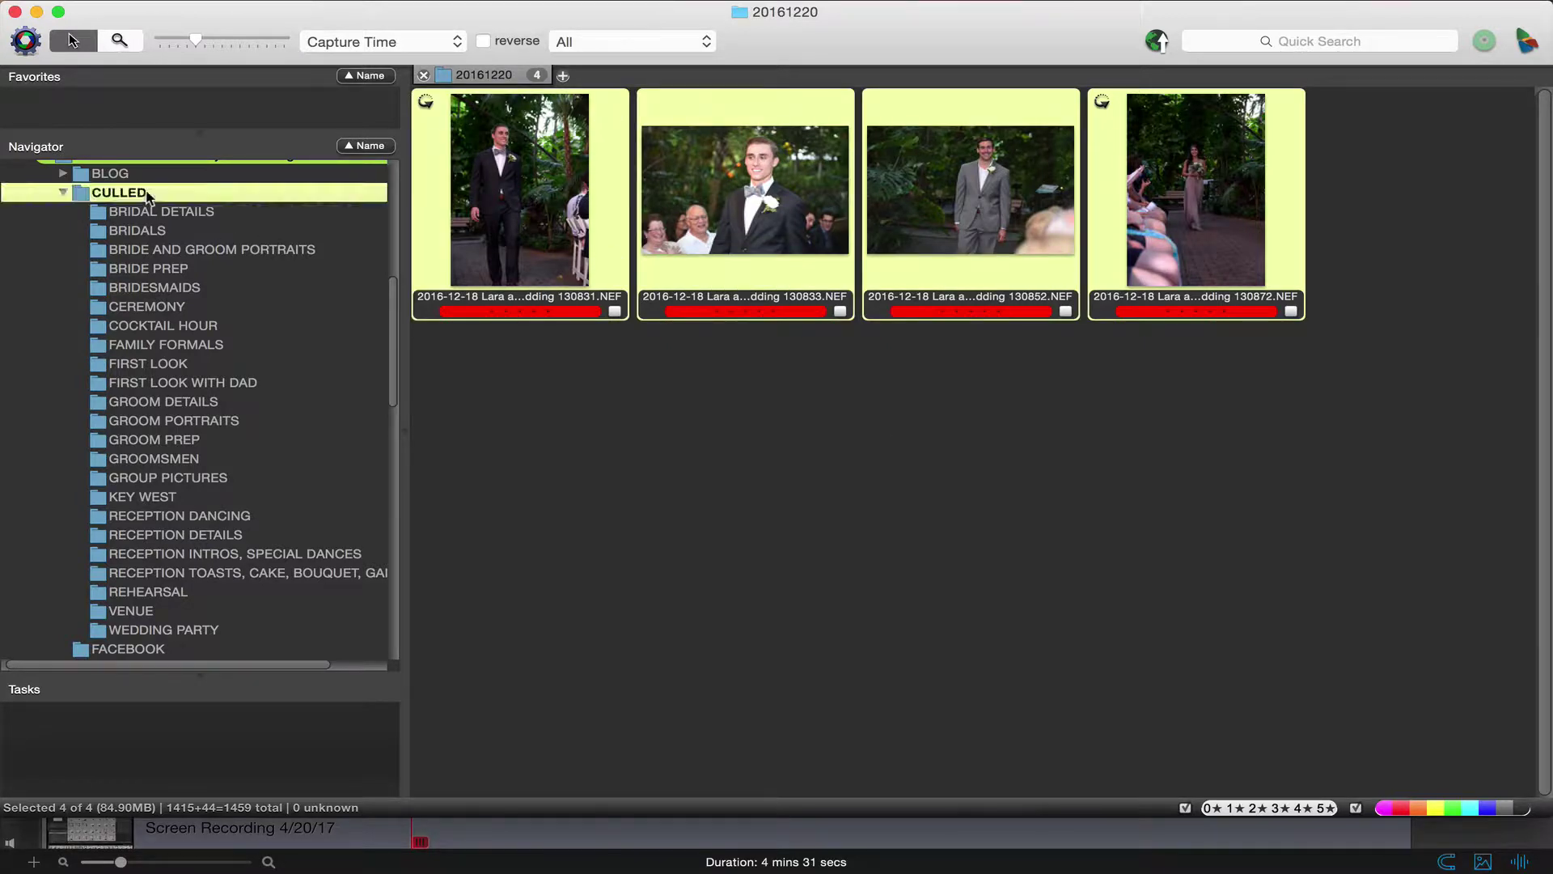
pyautogui.rightClick(148, 196)
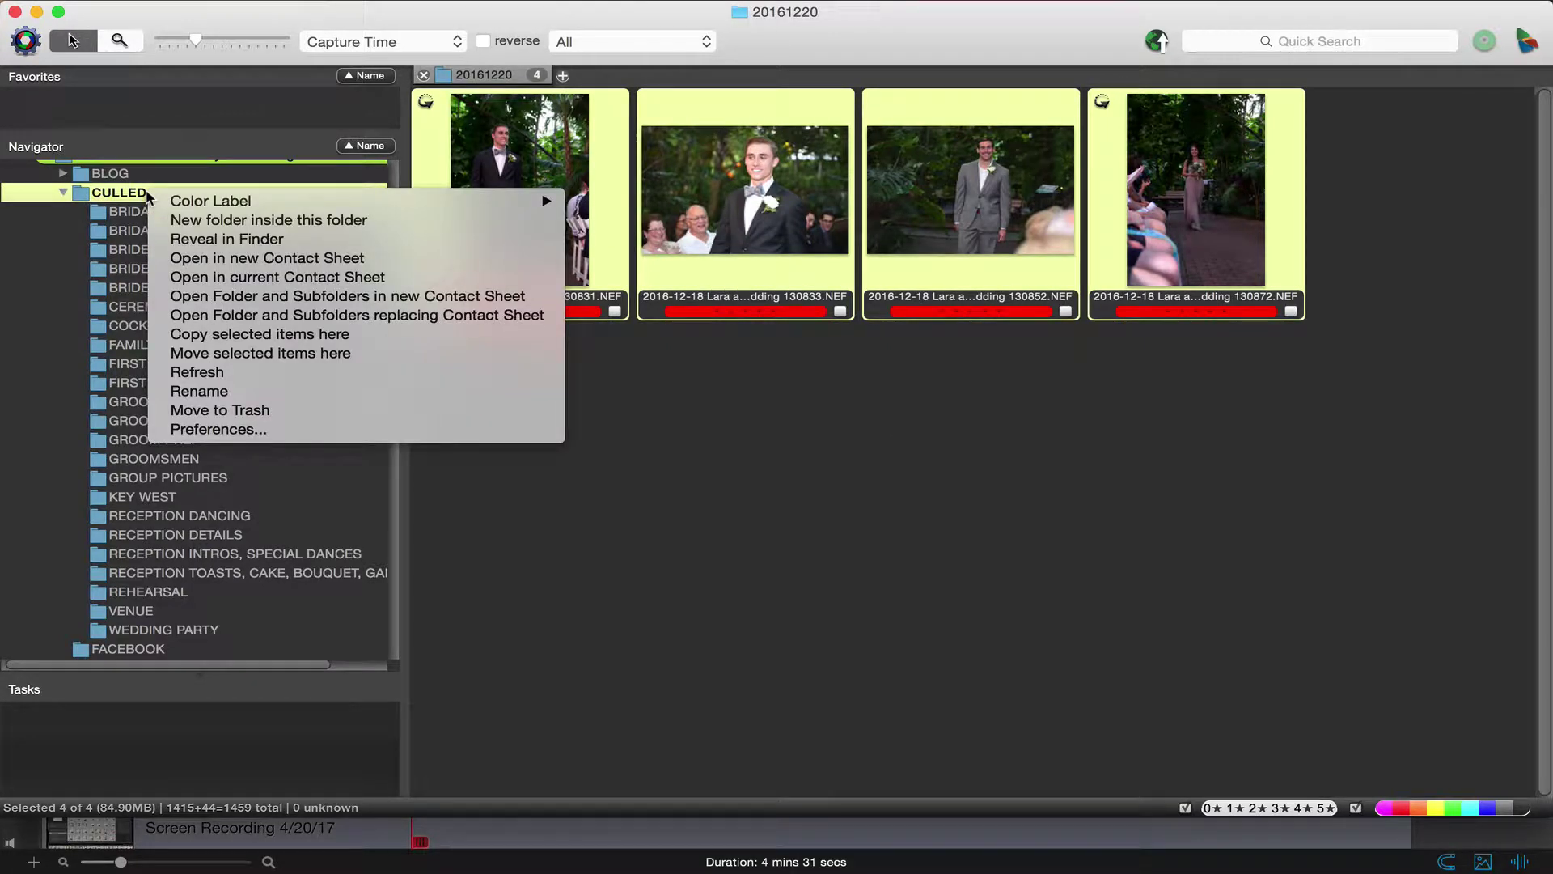
pyautogui.click(179, 221)
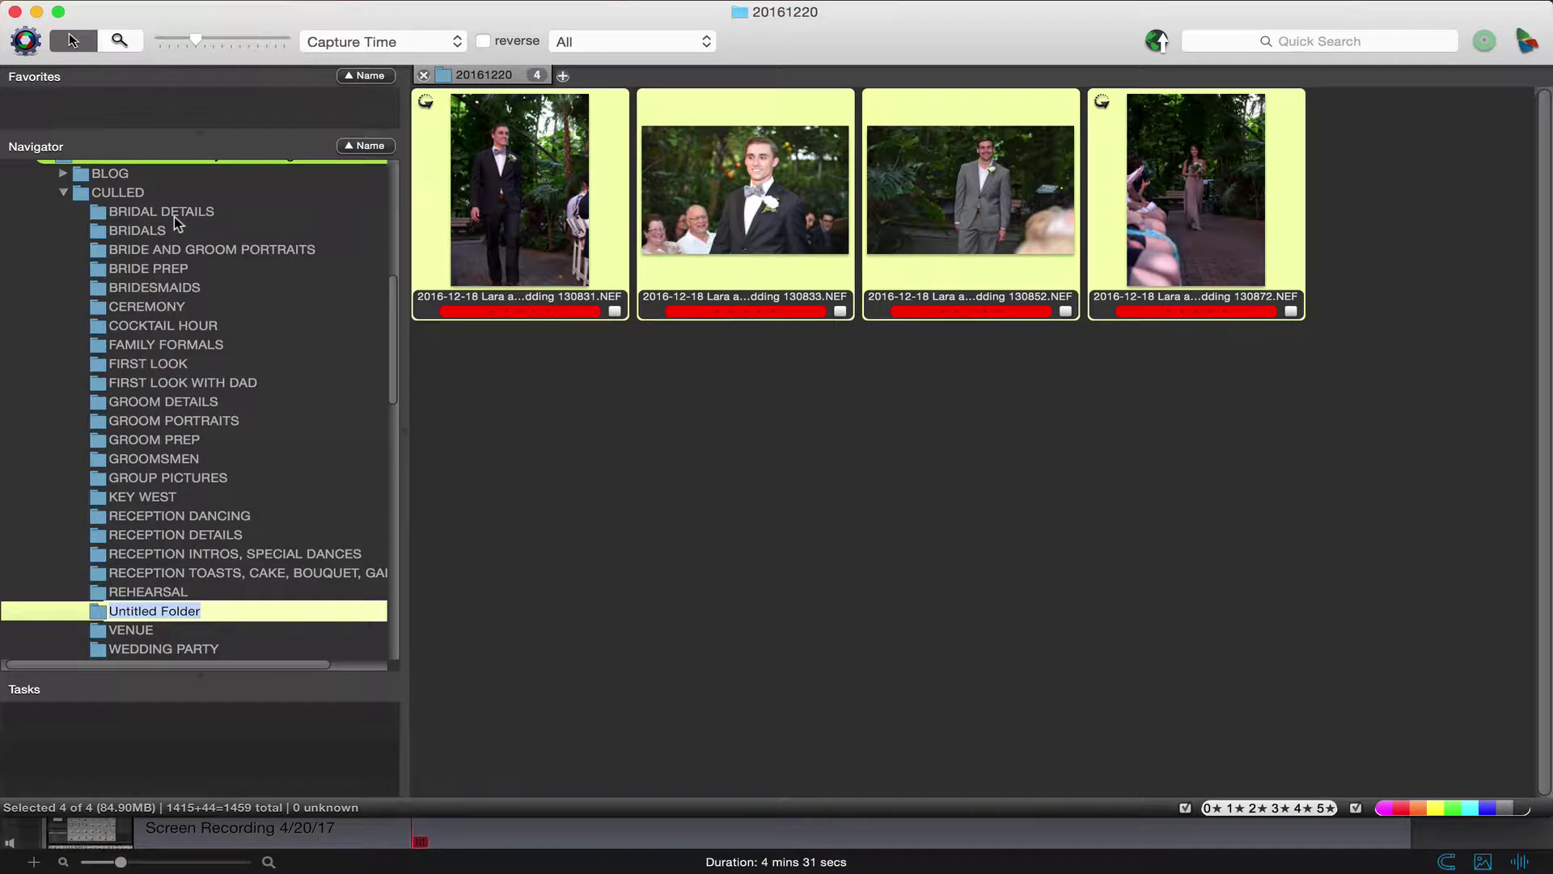
pyautogui.write('BEHIND THE')
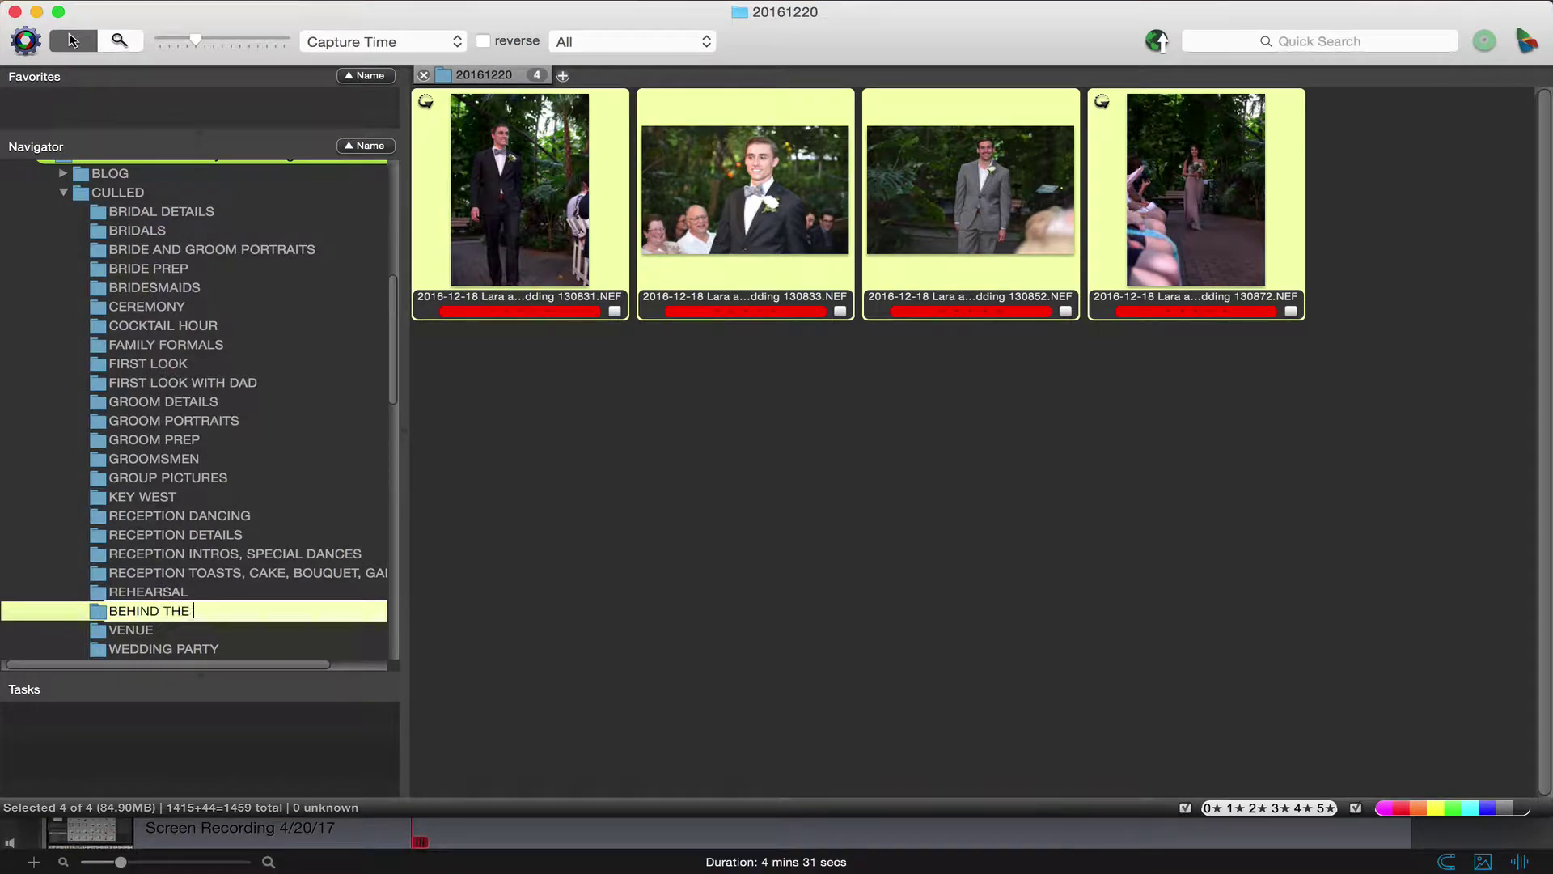
pyautogui.press('BackSpace')
pyautogui.press('BackSpace')
pyautogui.press('BackSpace')
pyautogui.press('BackSpace')
pyautogui.press('BackSpace')
pyautogui.press('BackSpace')
pyautogui.press('BackSpace')
pyautogui.press('BackSpace')
pyautogui.write('BEHIND THE SCENES')
pyautogui.press('Return')
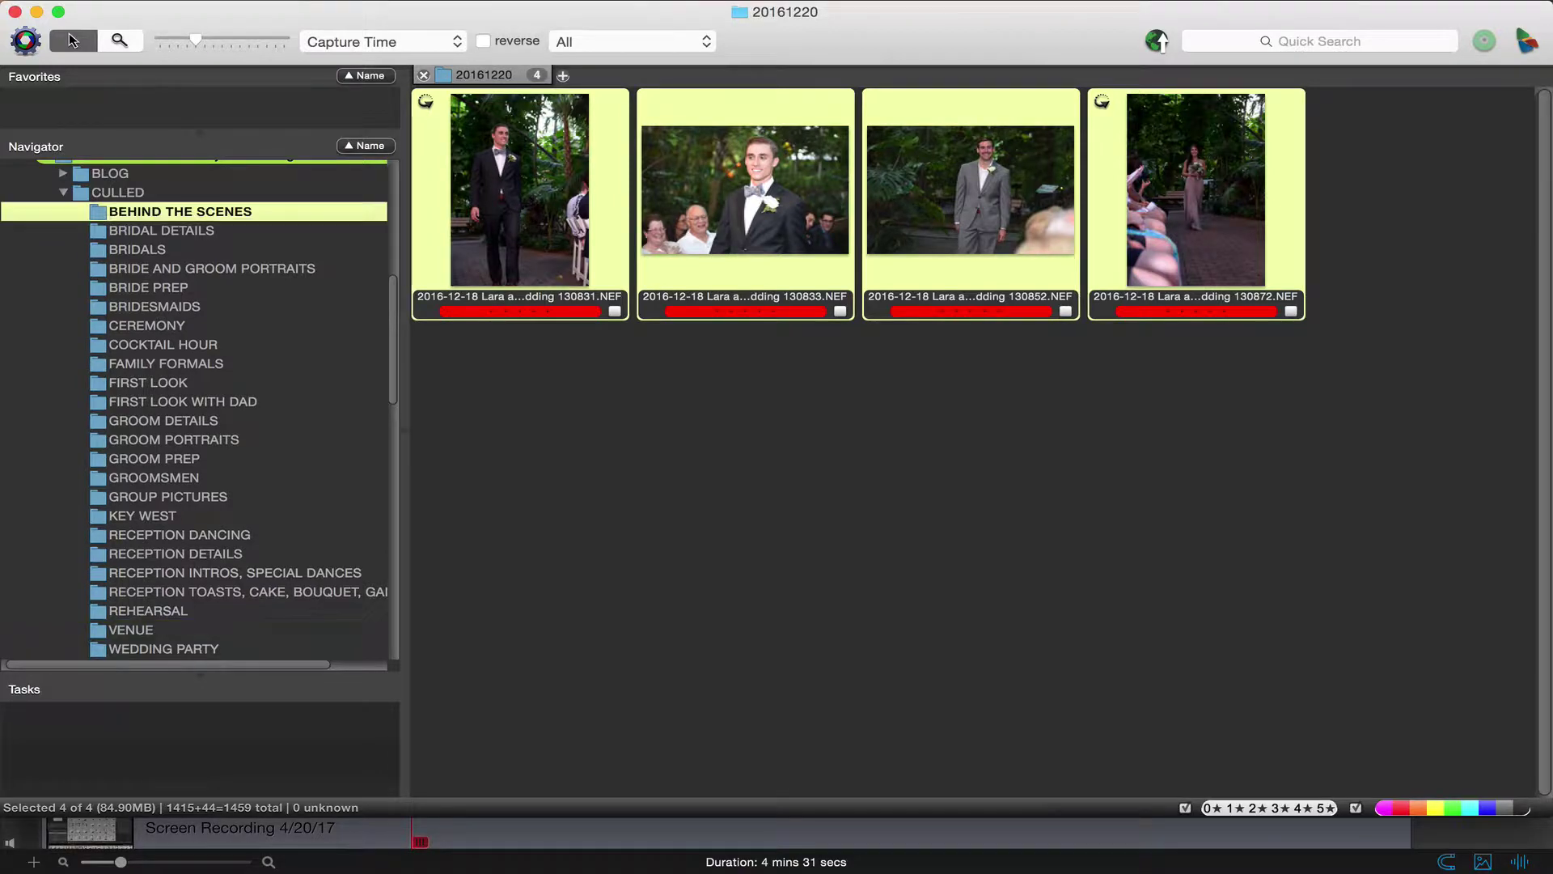
pyautogui.moveTo(521, 194); pyautogui.dragTo(246, 213)
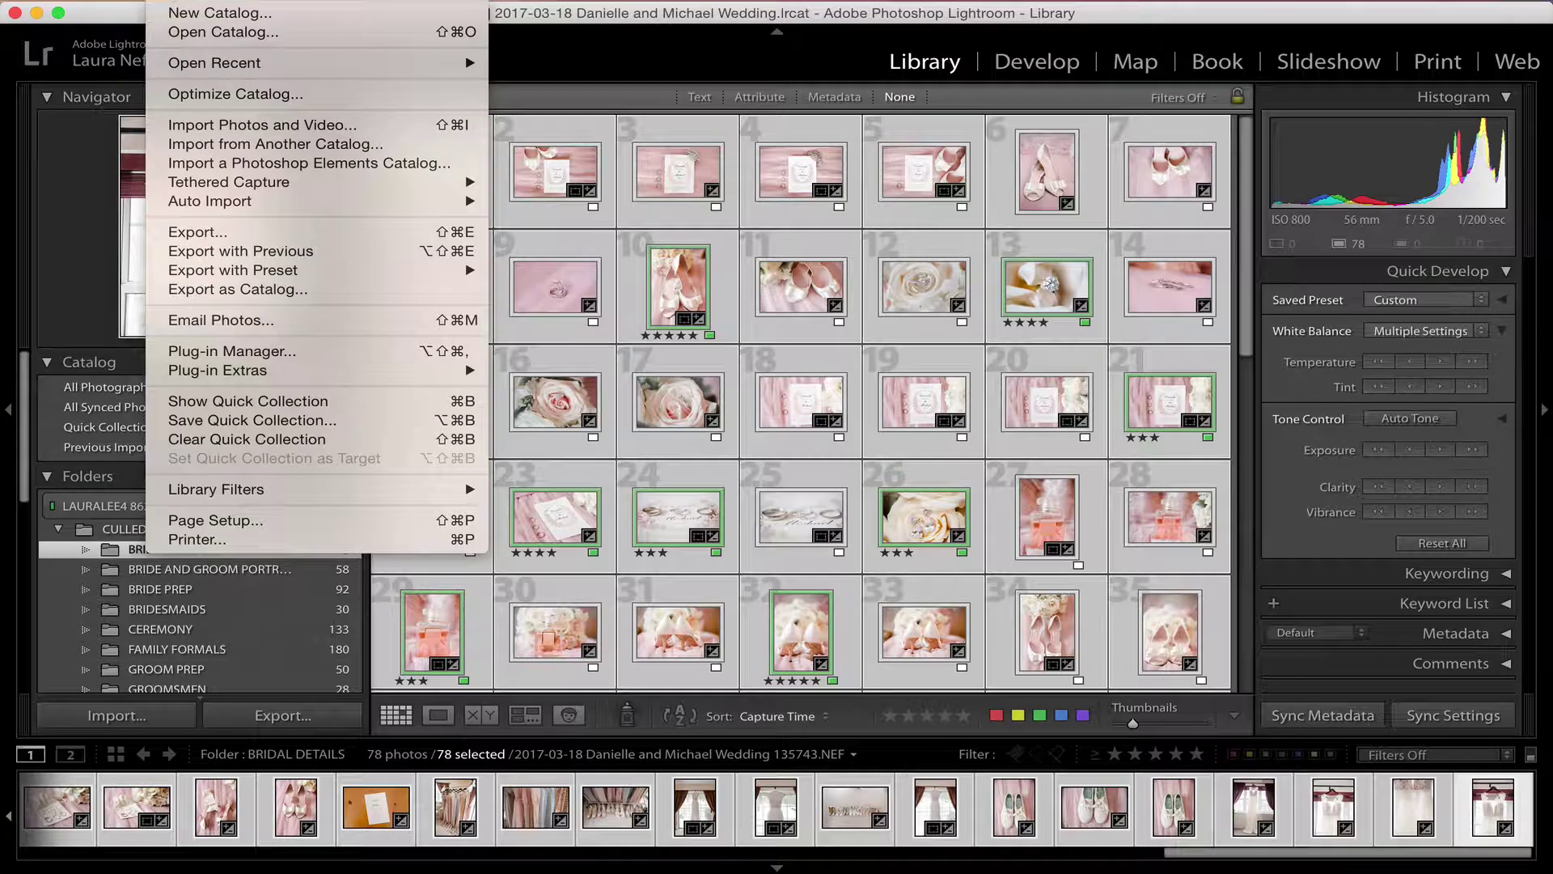
# Start a new catalog and choose the LIGHTROOM folder of the 2016-12-20 wedding in My Lightroom Photos LLP as its location
pyautogui.click(194, 12)
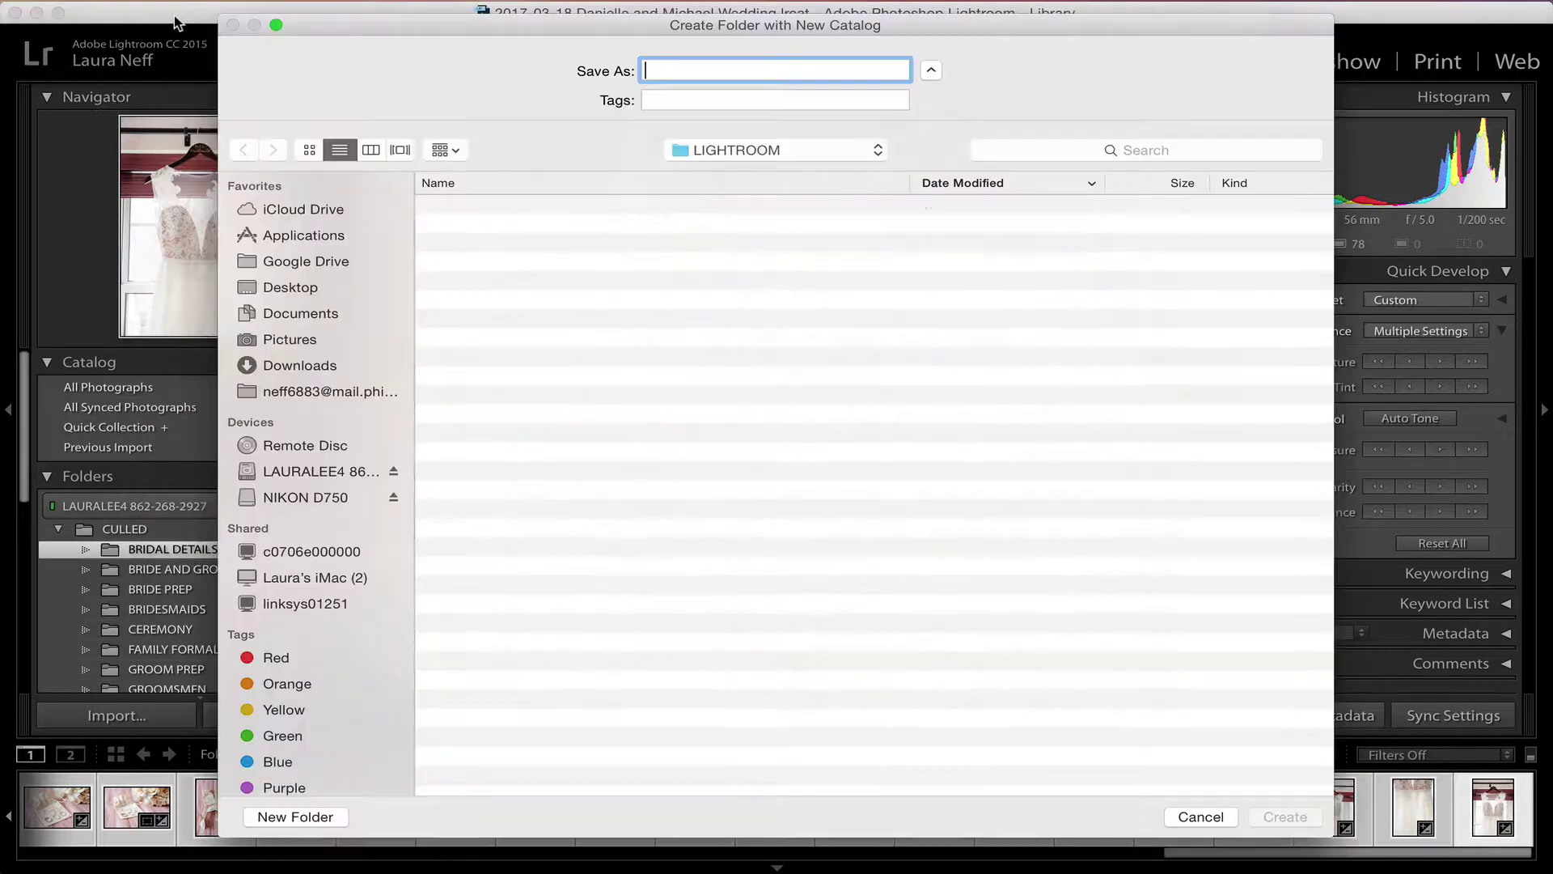
pyautogui.click(319, 471)
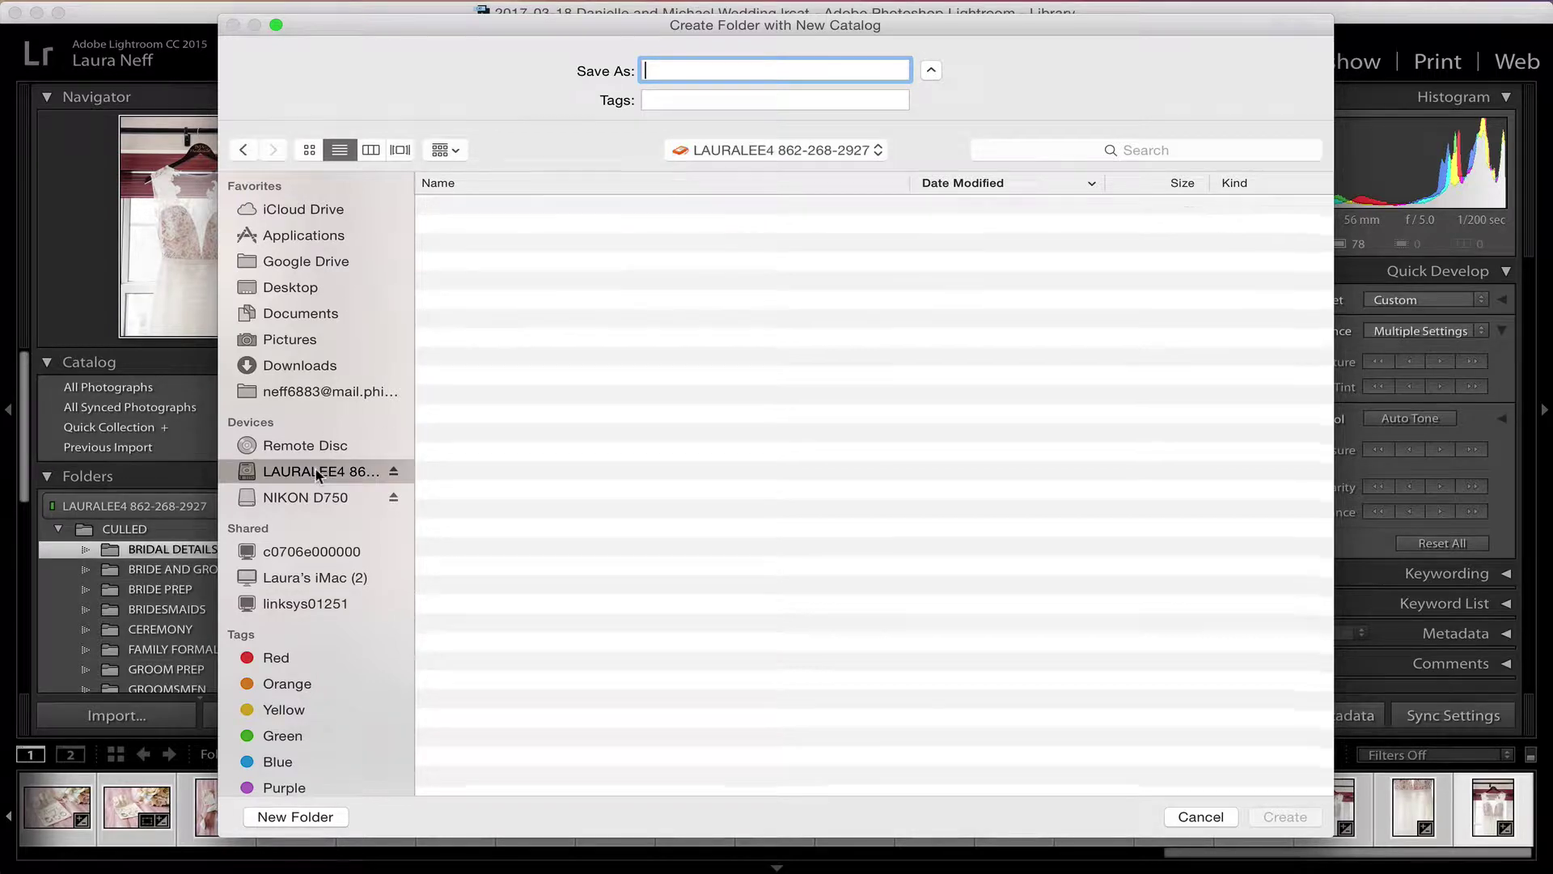
pyautogui.doubleClick(676, 226)
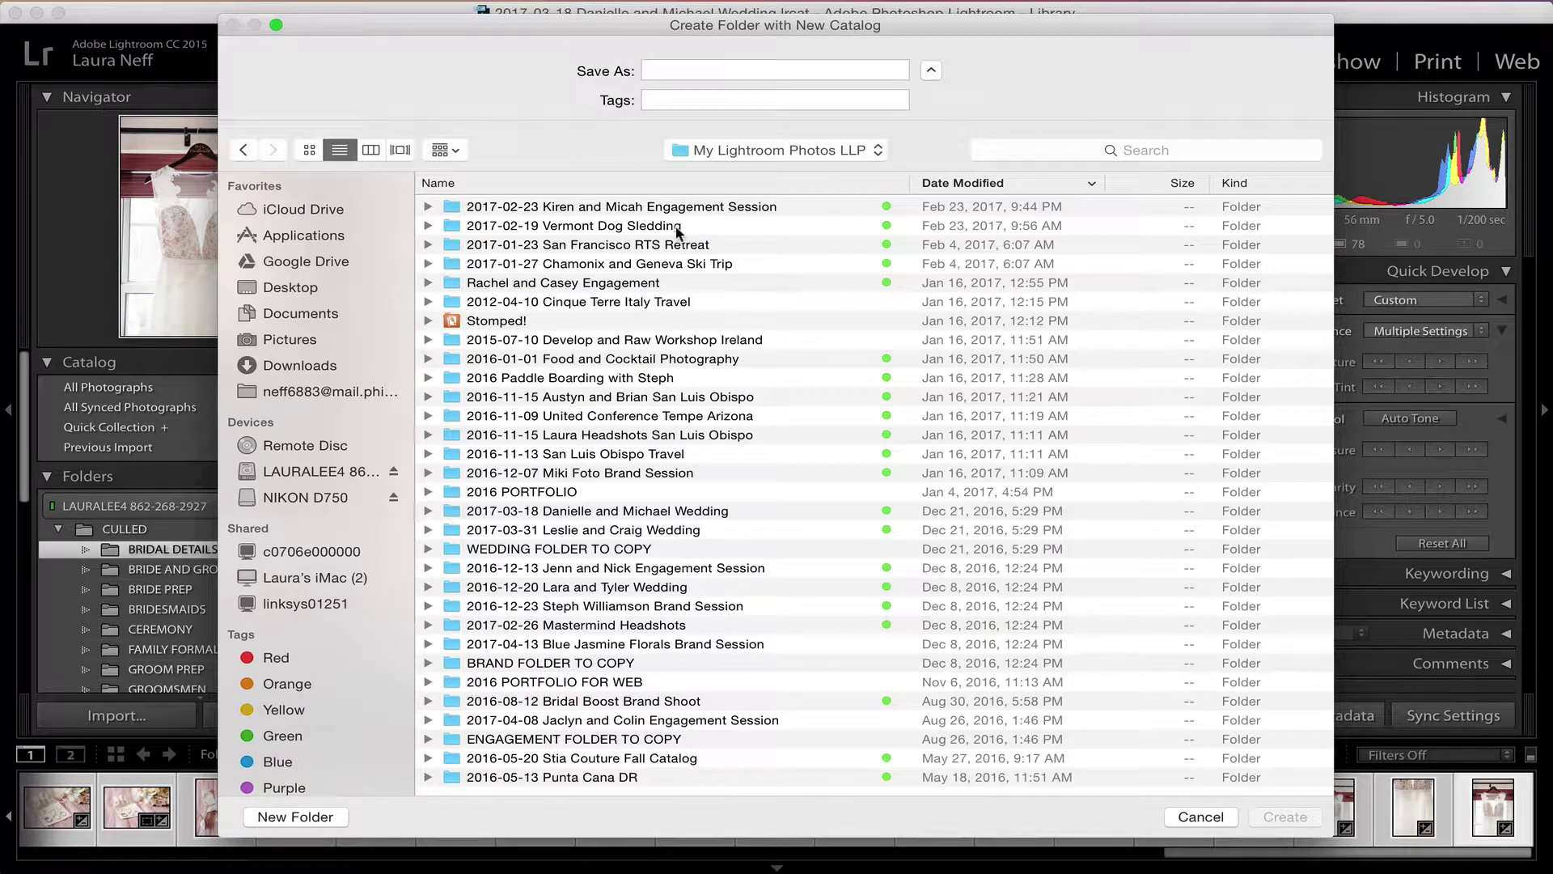
pyautogui.doubleClick(572, 587)
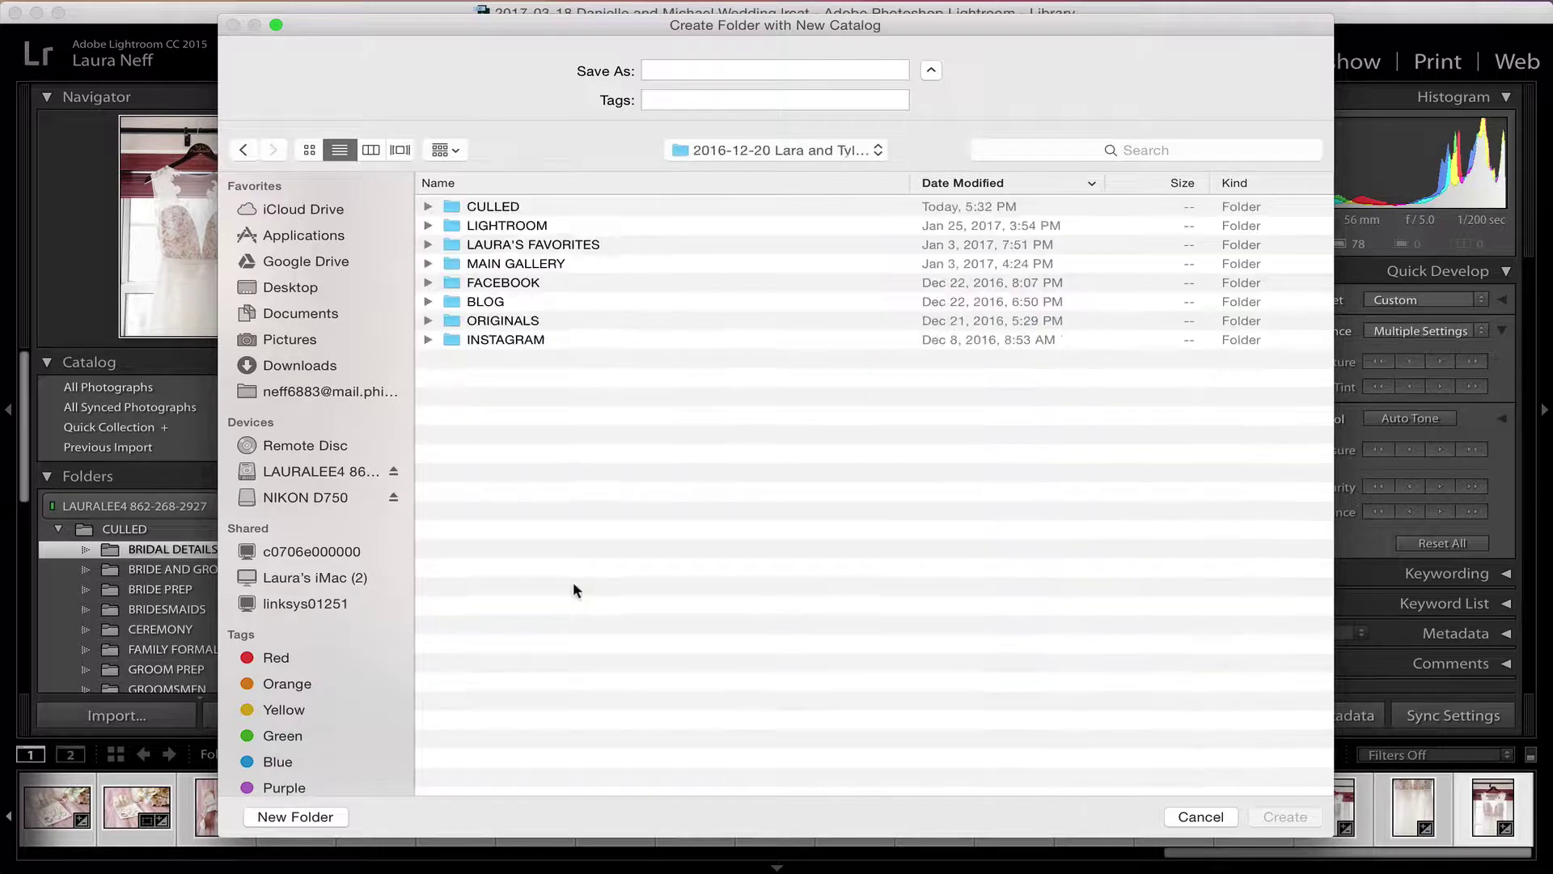
pyautogui.doubleClick(565, 226)
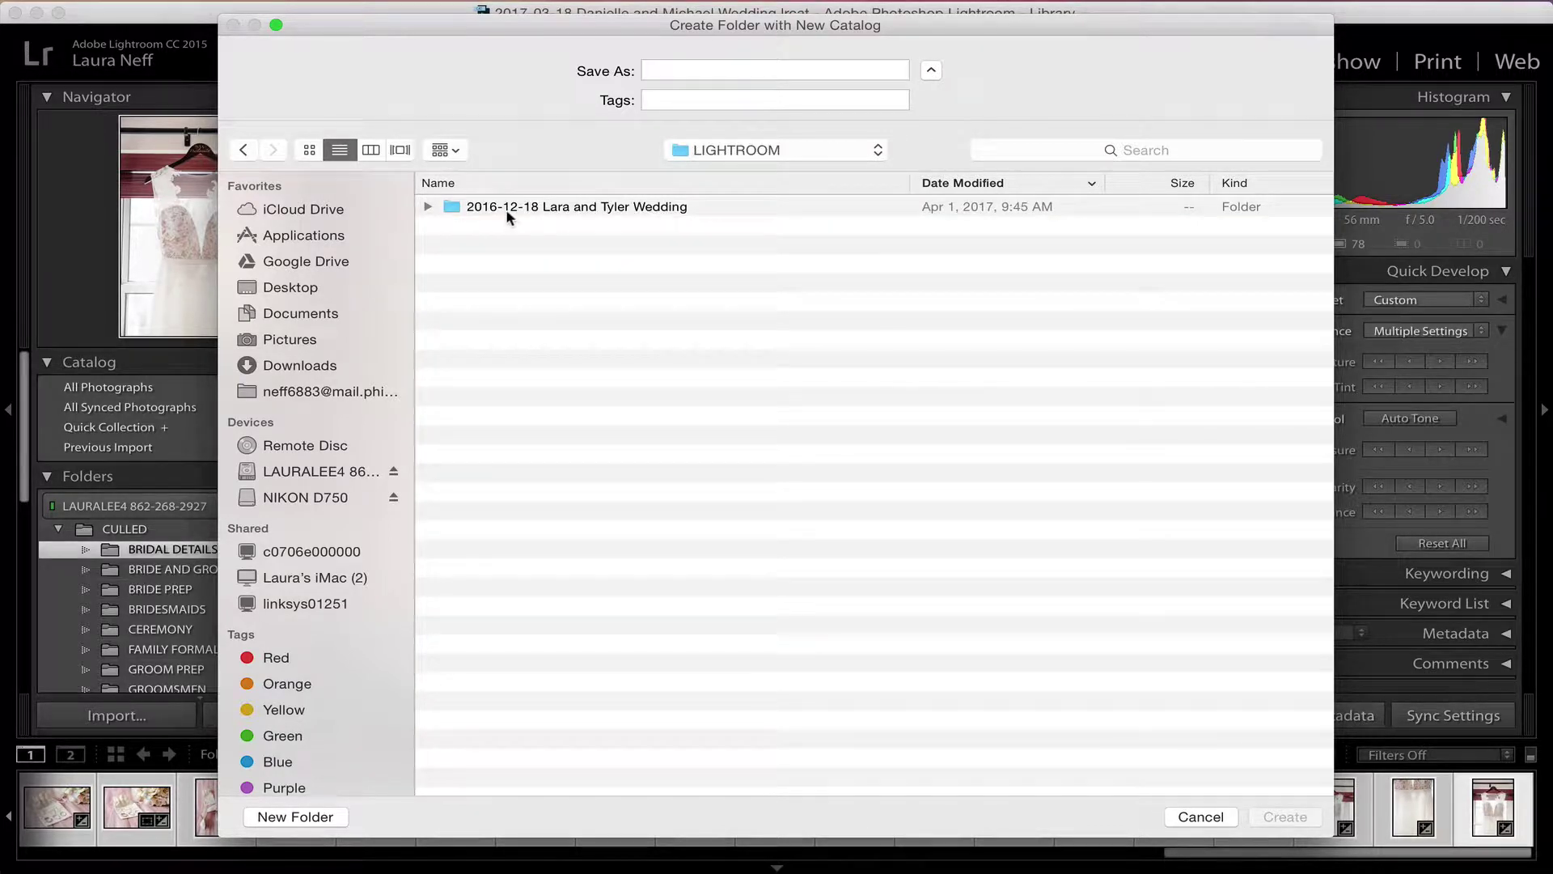
# Create the catalog, named 2017-04-17 plus the couple's first names and Wedding, and back up the catalog being closed
pyautogui.click(701, 71)
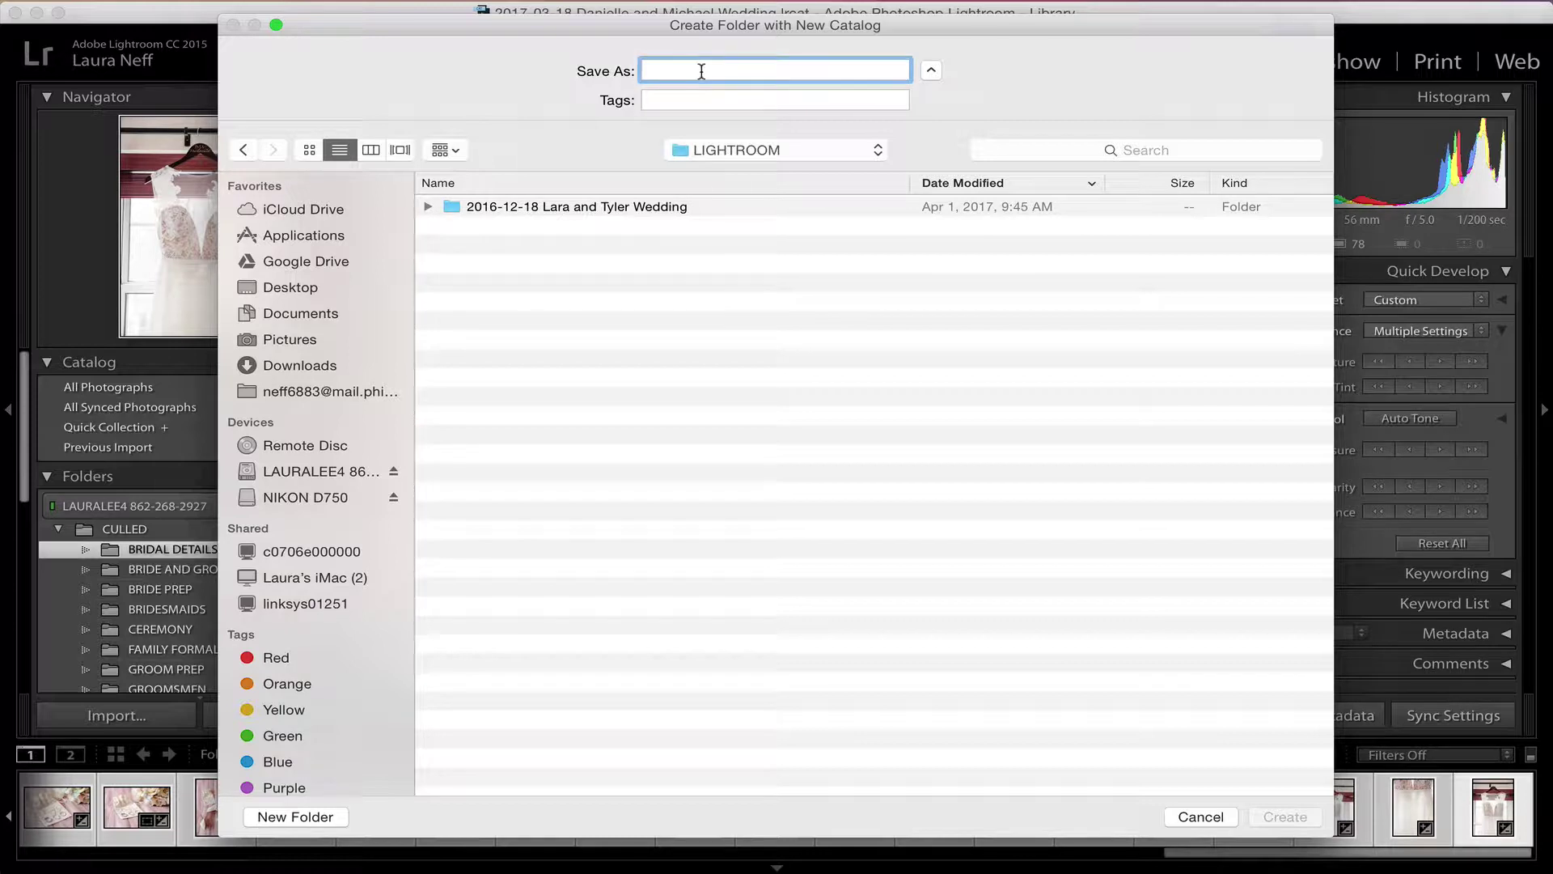
pyautogui.write('2017-04-')
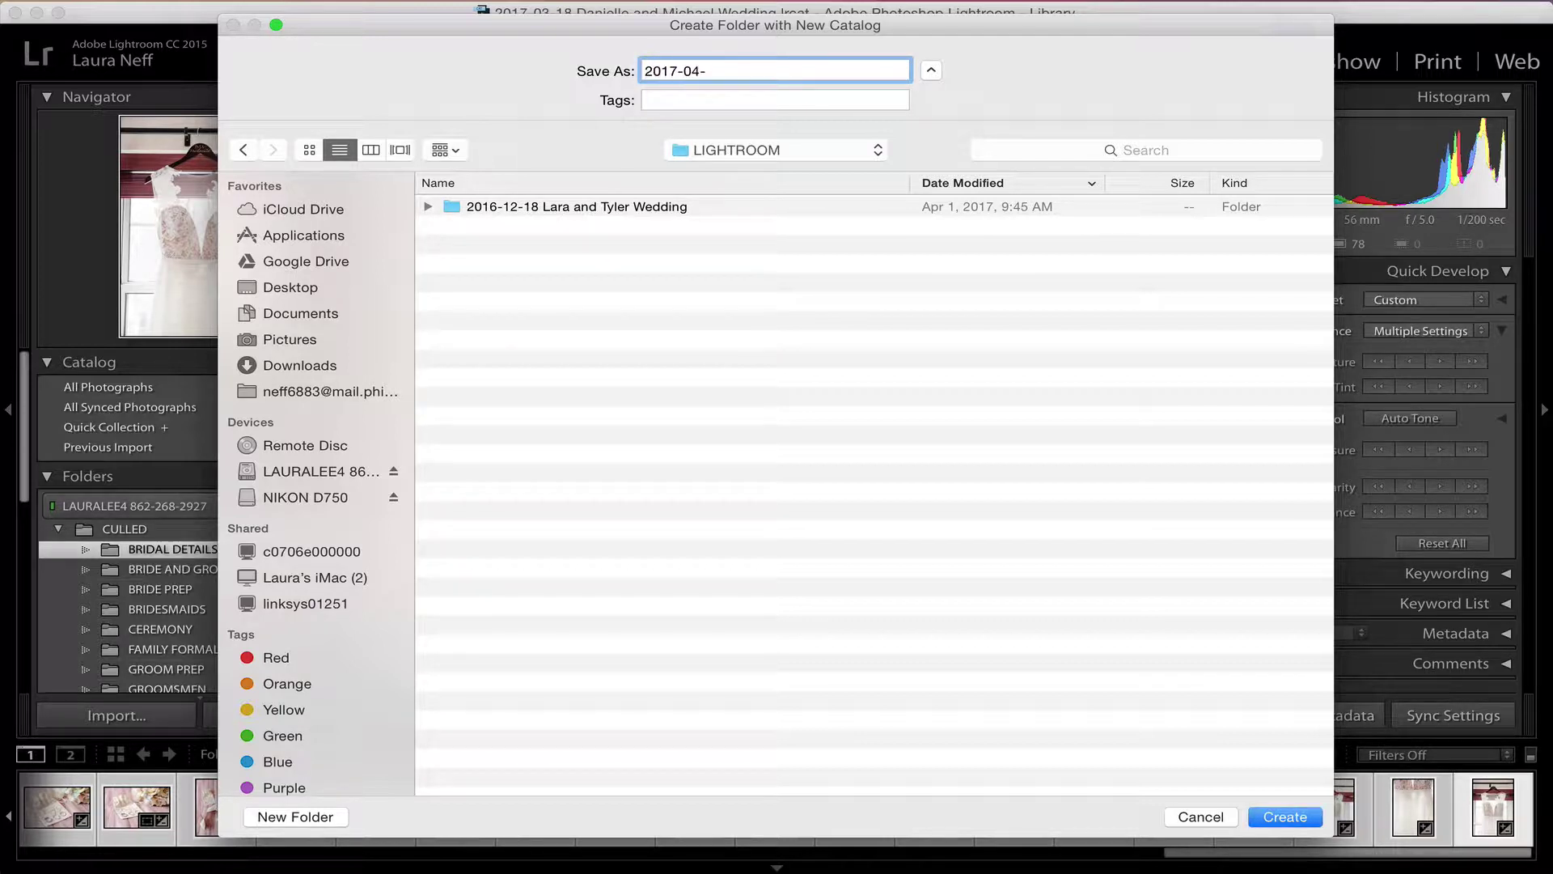
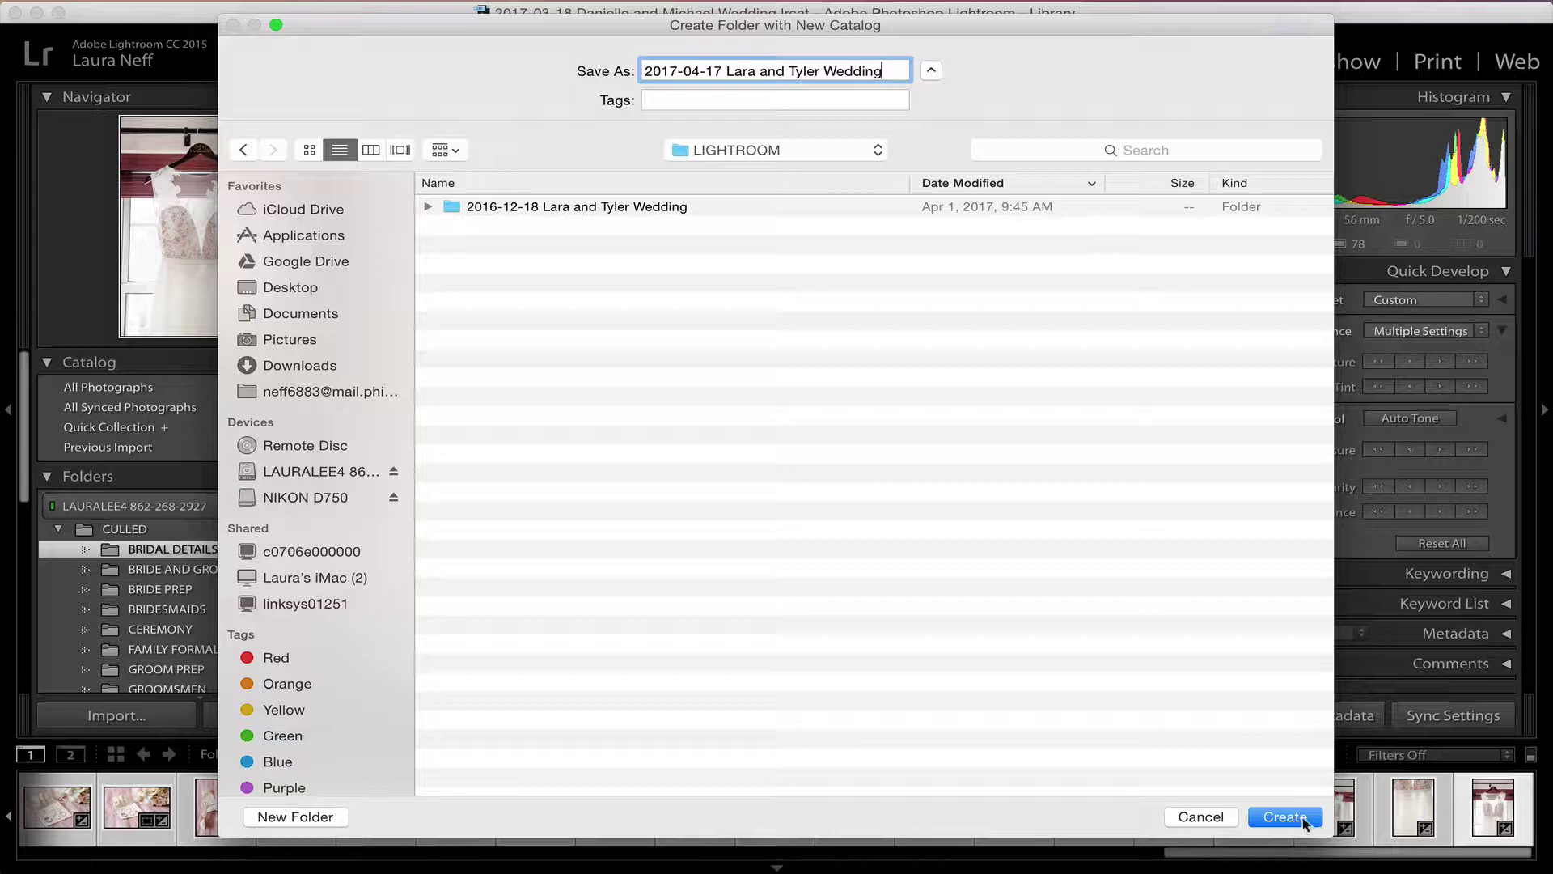
pyautogui.click(1302, 818)
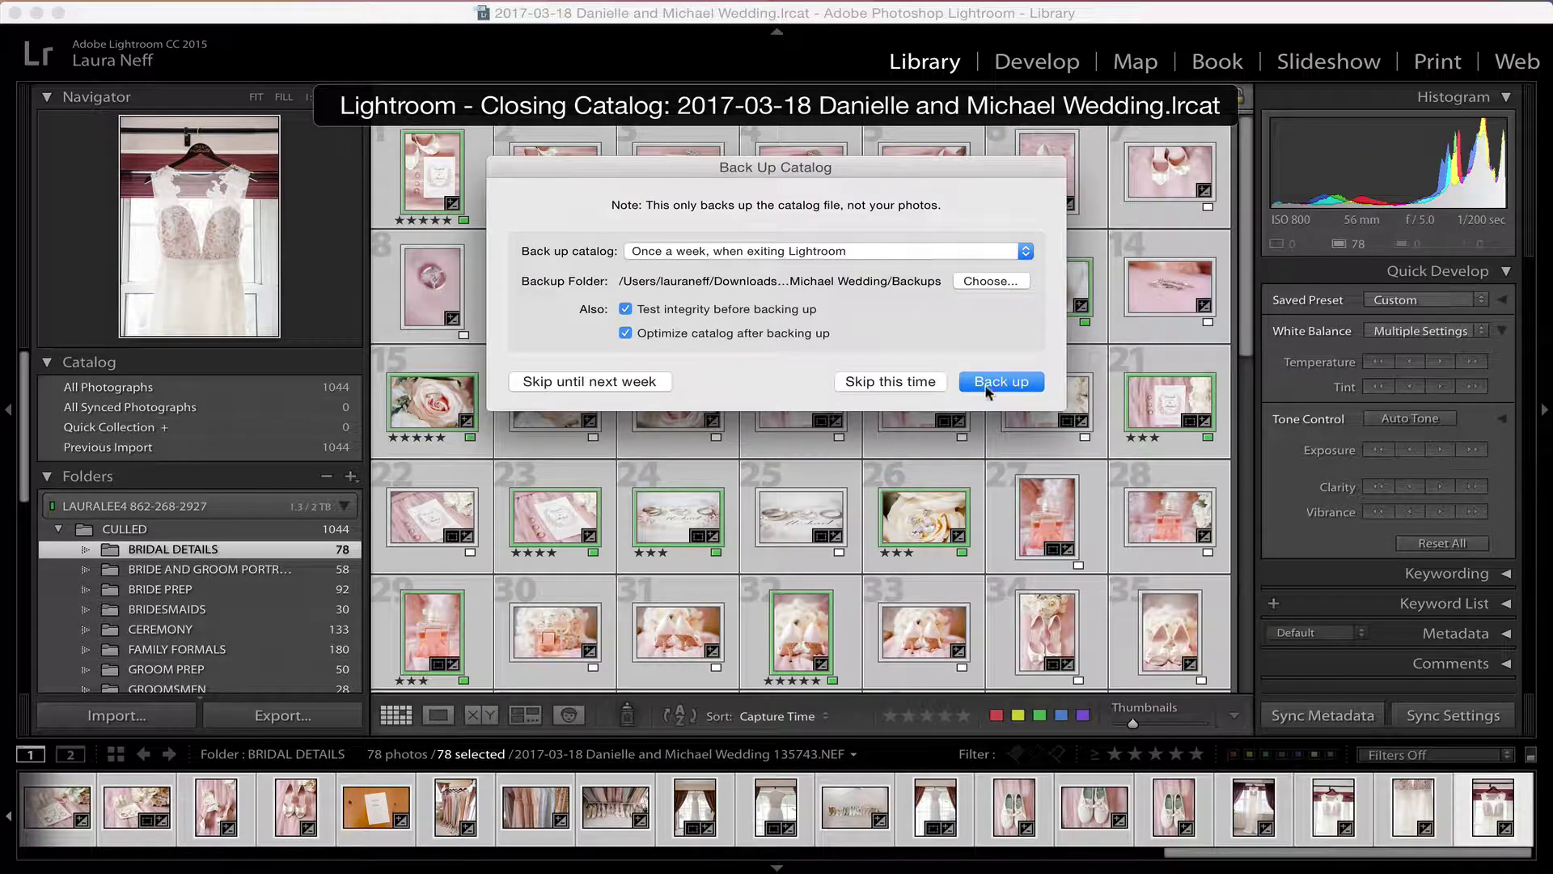
pyautogui.click(985, 388)
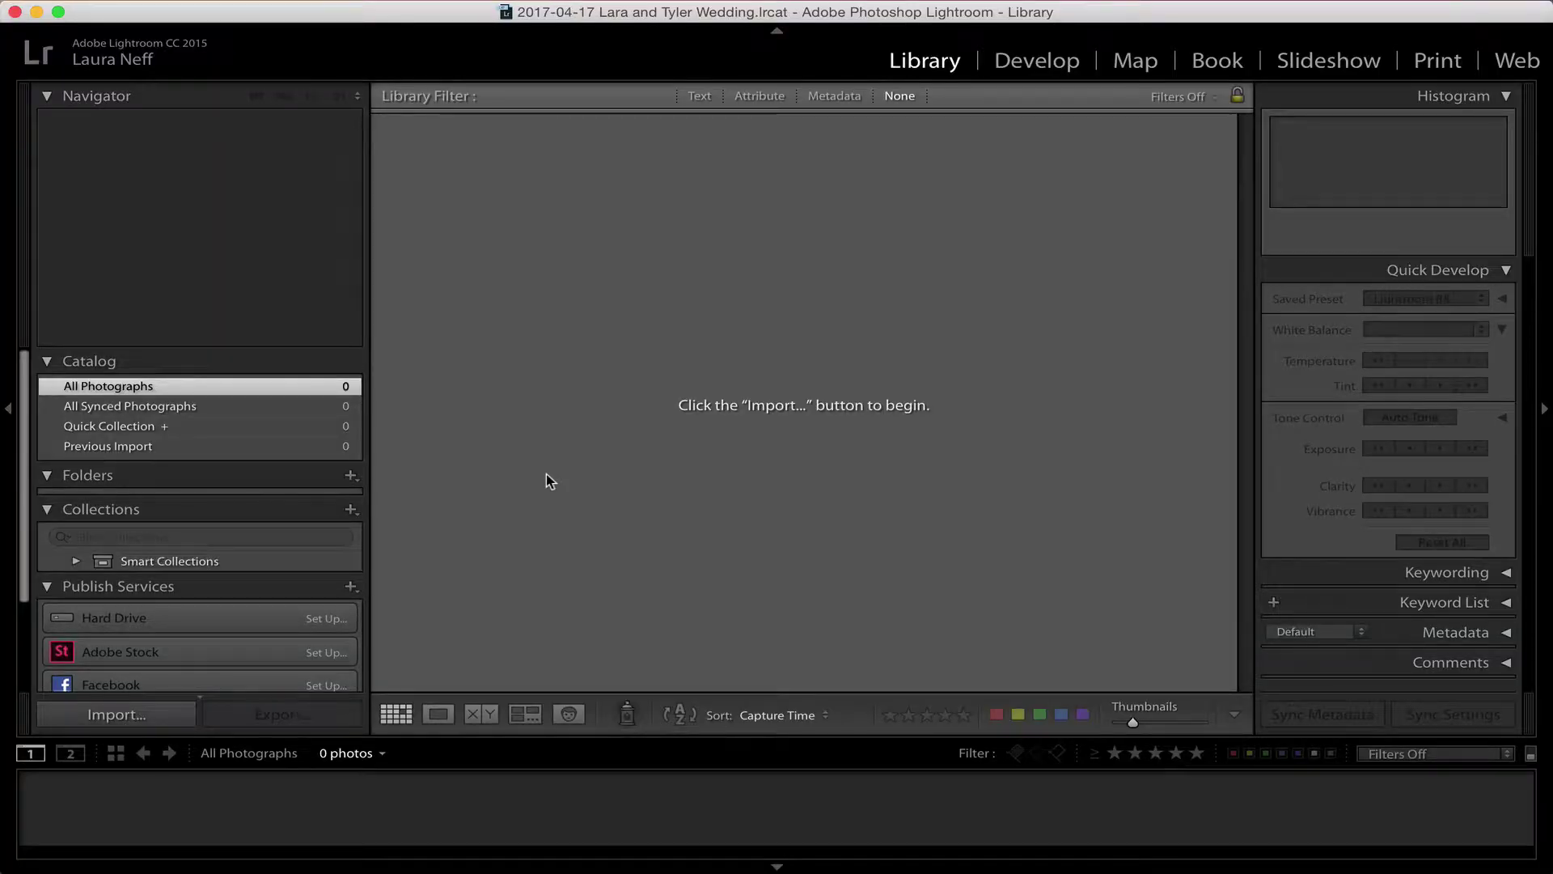
# Open the photo import, set the 2016-12-20 wedding's CULLED folder on the external drive as the source and expand its subfolders
pyautogui.click(149, 715)
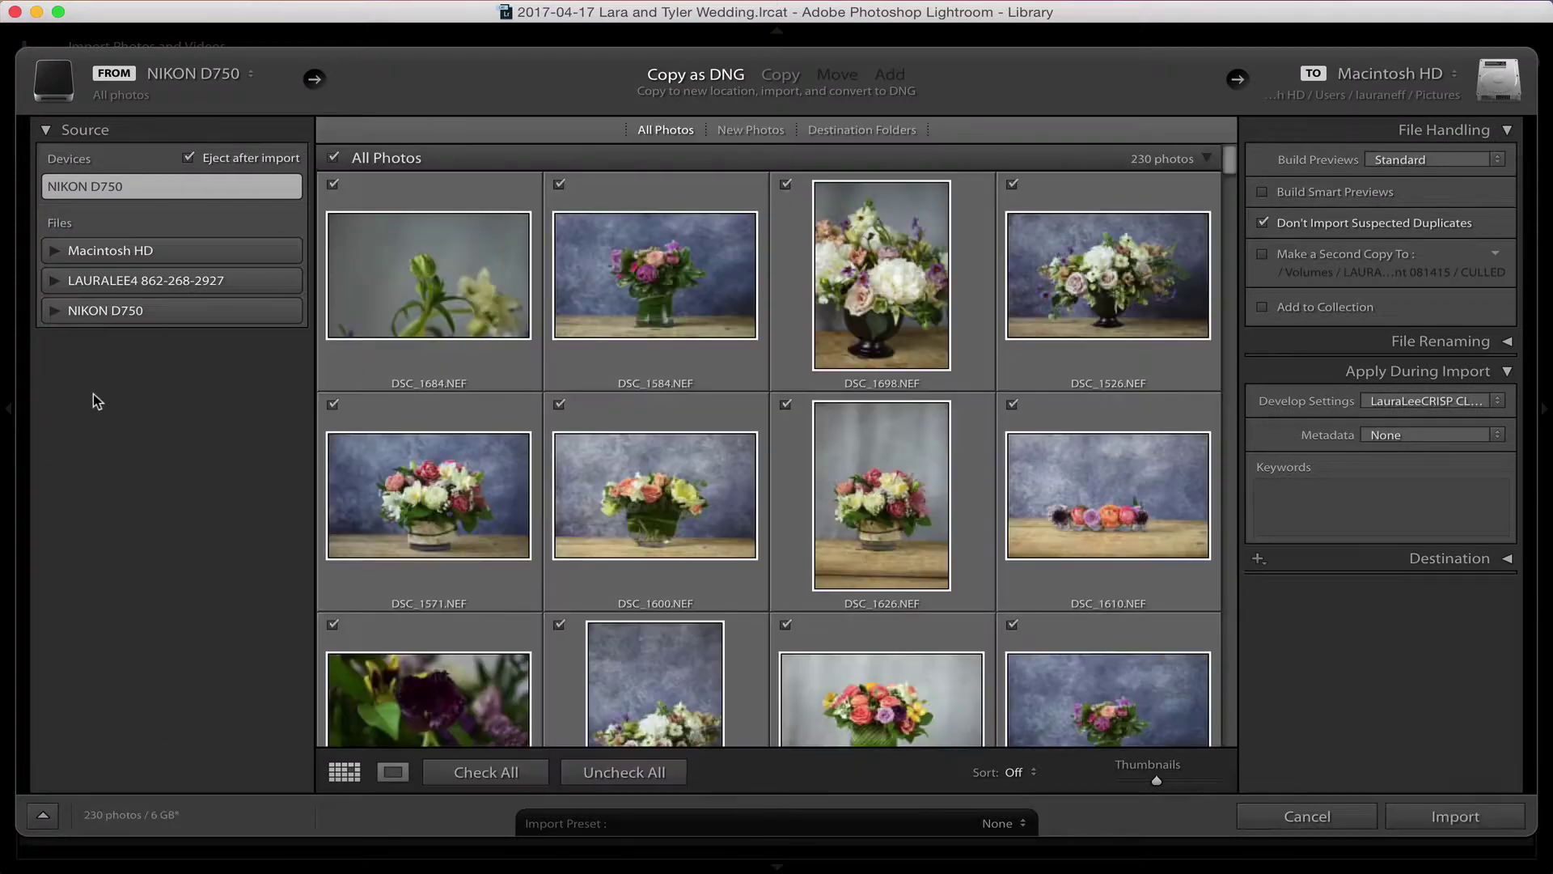
pyautogui.click(54, 280)
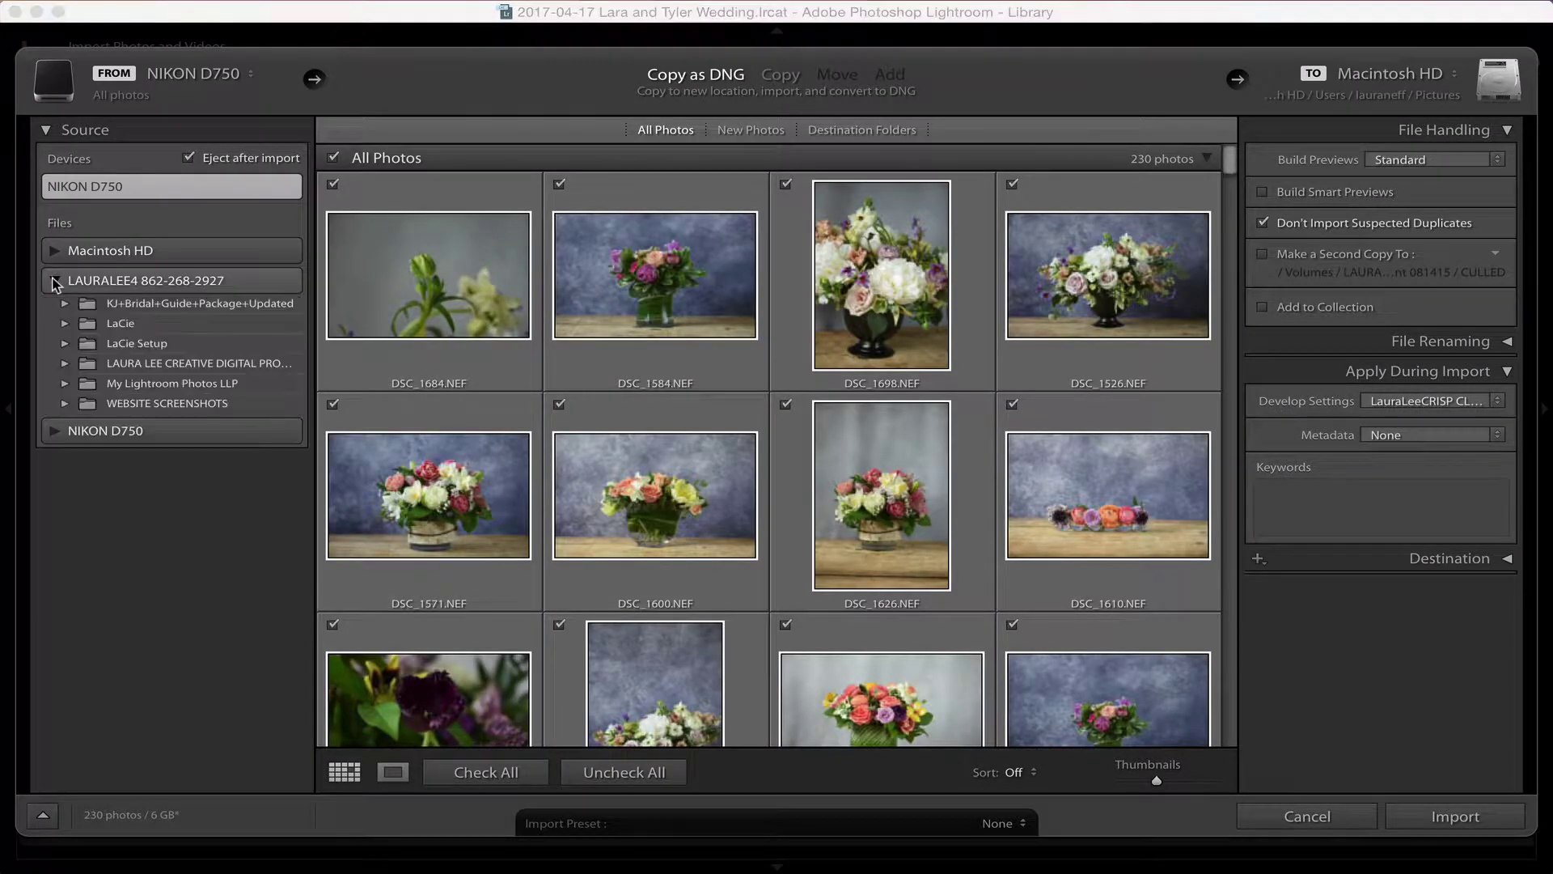
pyautogui.click(65, 383)
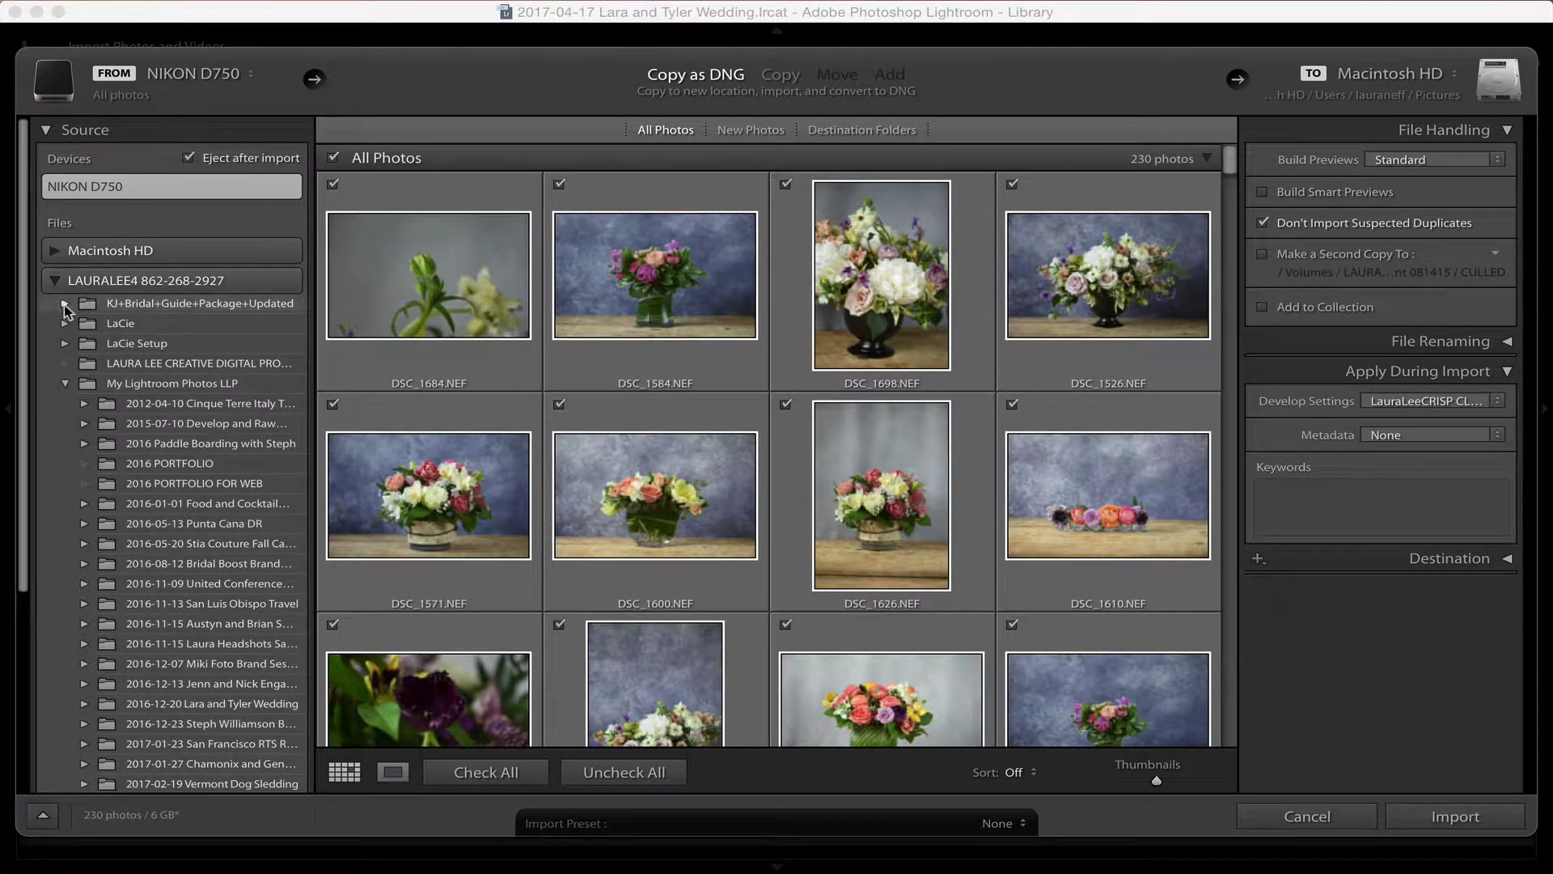
pyautogui.scroll(-1, 56, 254)
pyautogui.click(55, 266)
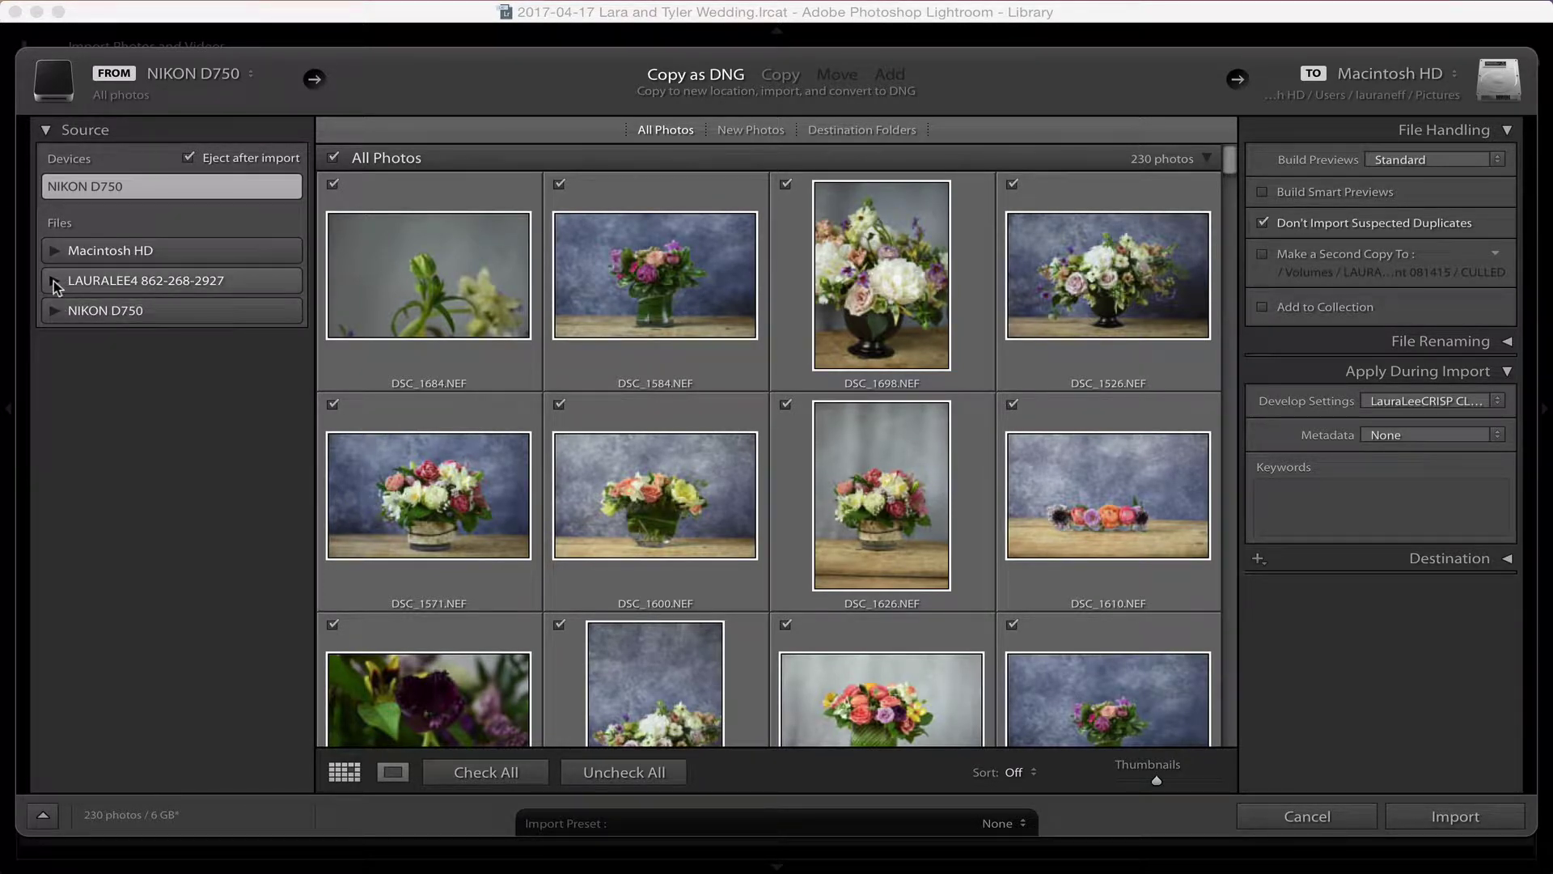
pyautogui.click(53, 280)
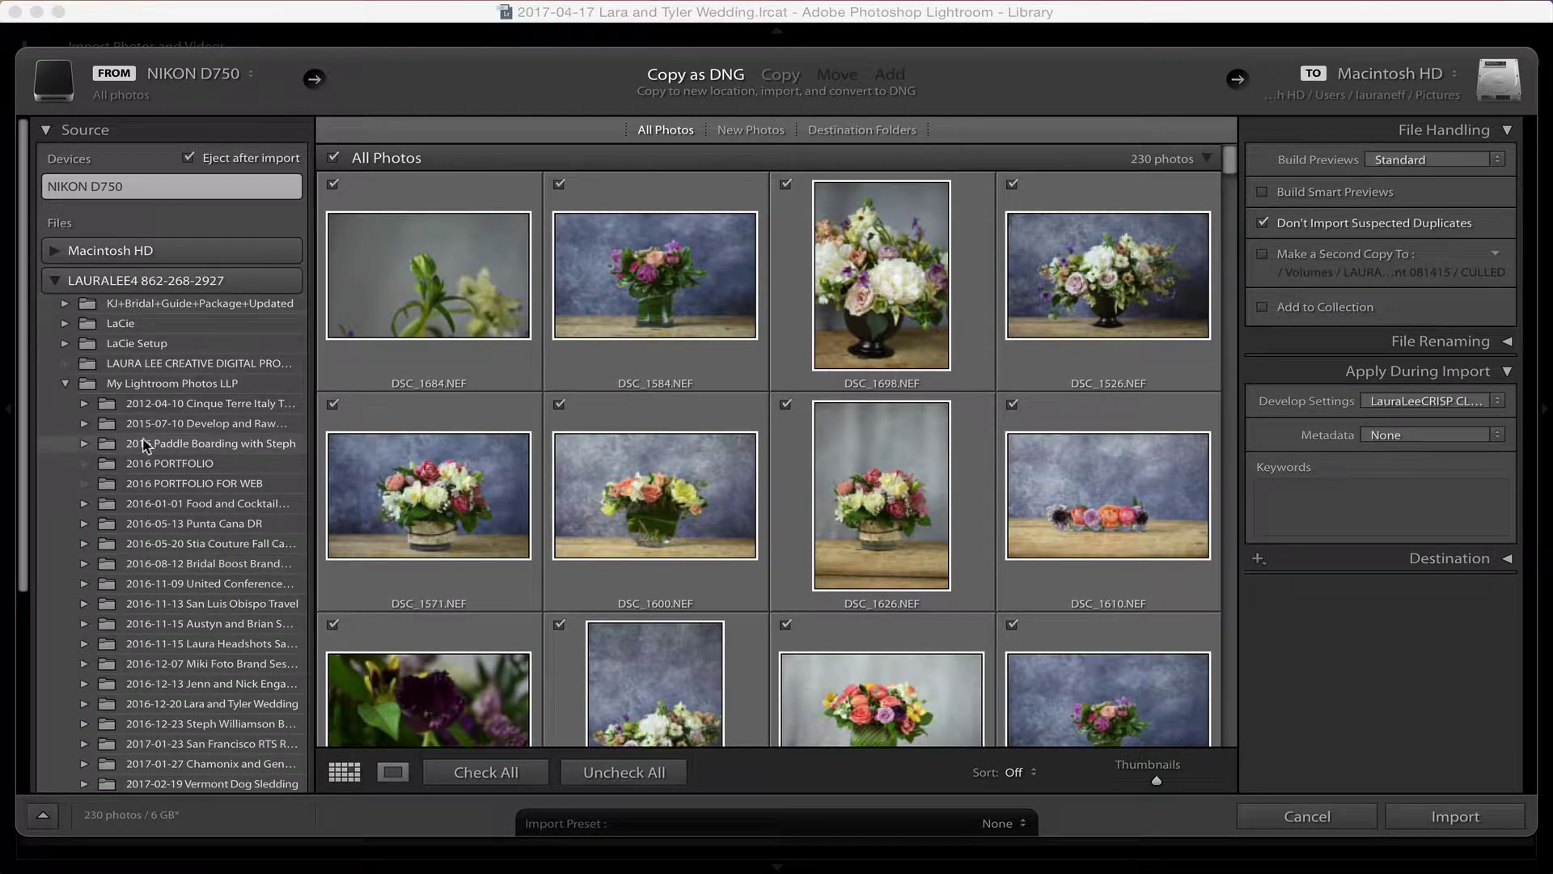
pyautogui.scroll(-2, 176, 443)
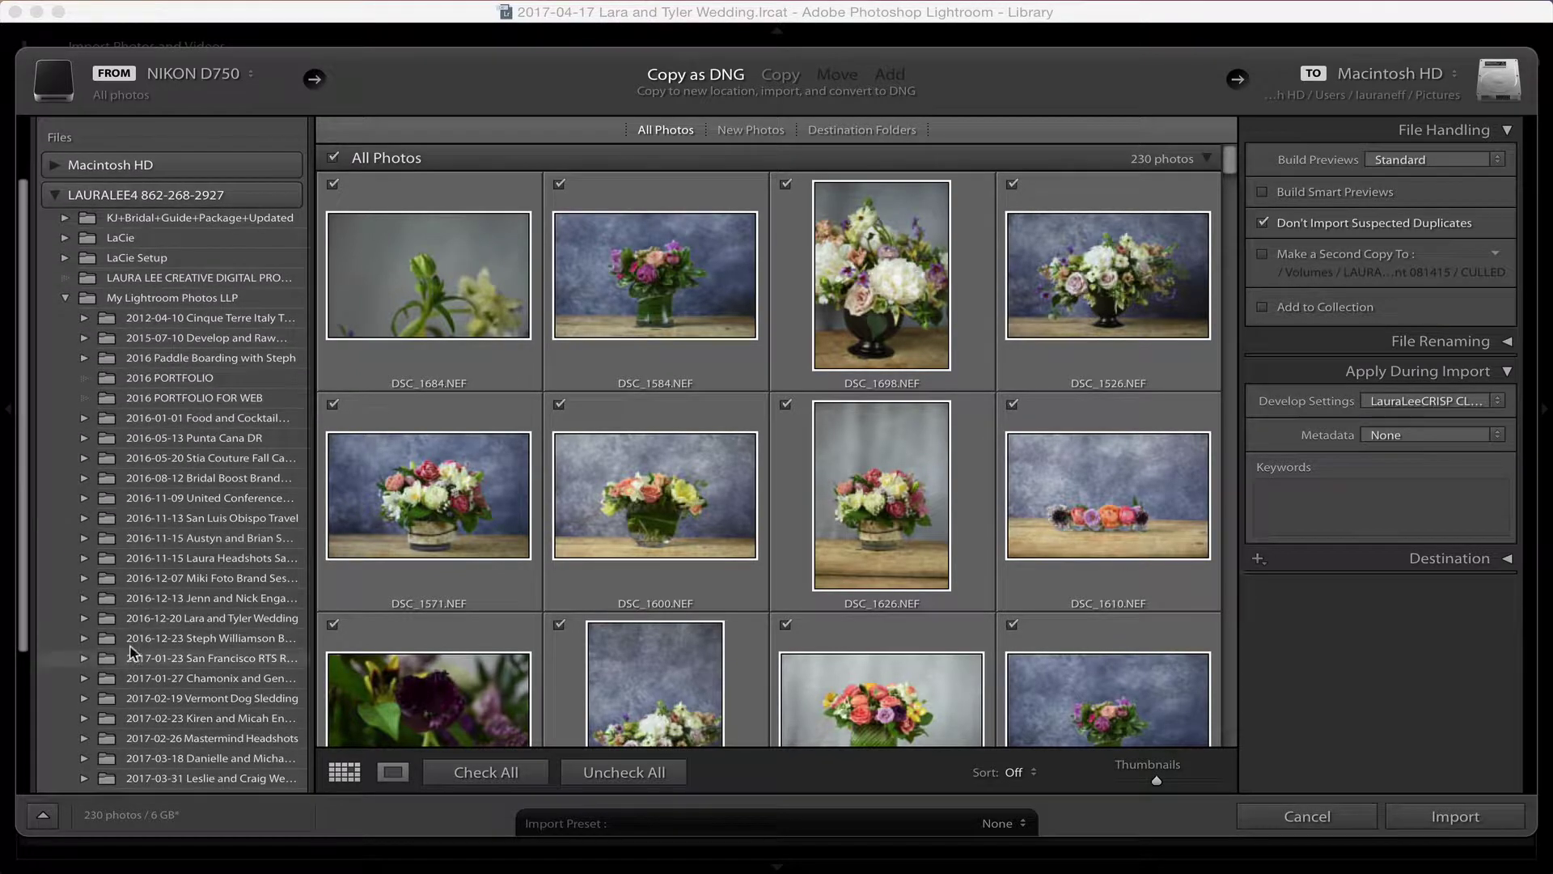
pyautogui.click(83, 613)
pyautogui.scroll(-1, 79, 616)
pyautogui.click(157, 600)
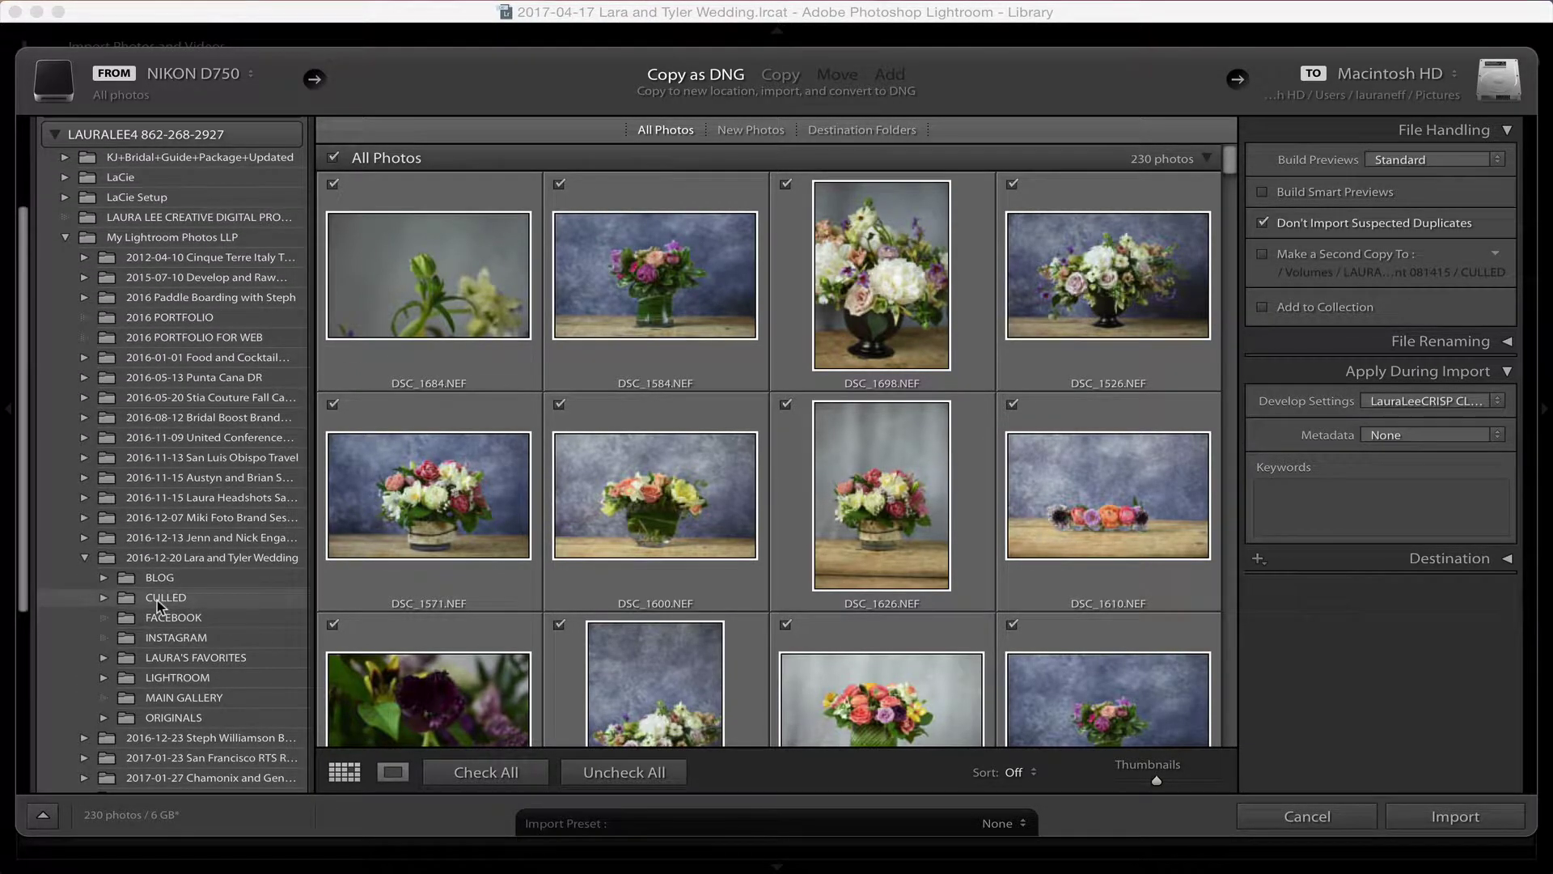
pyautogui.click(103, 598)
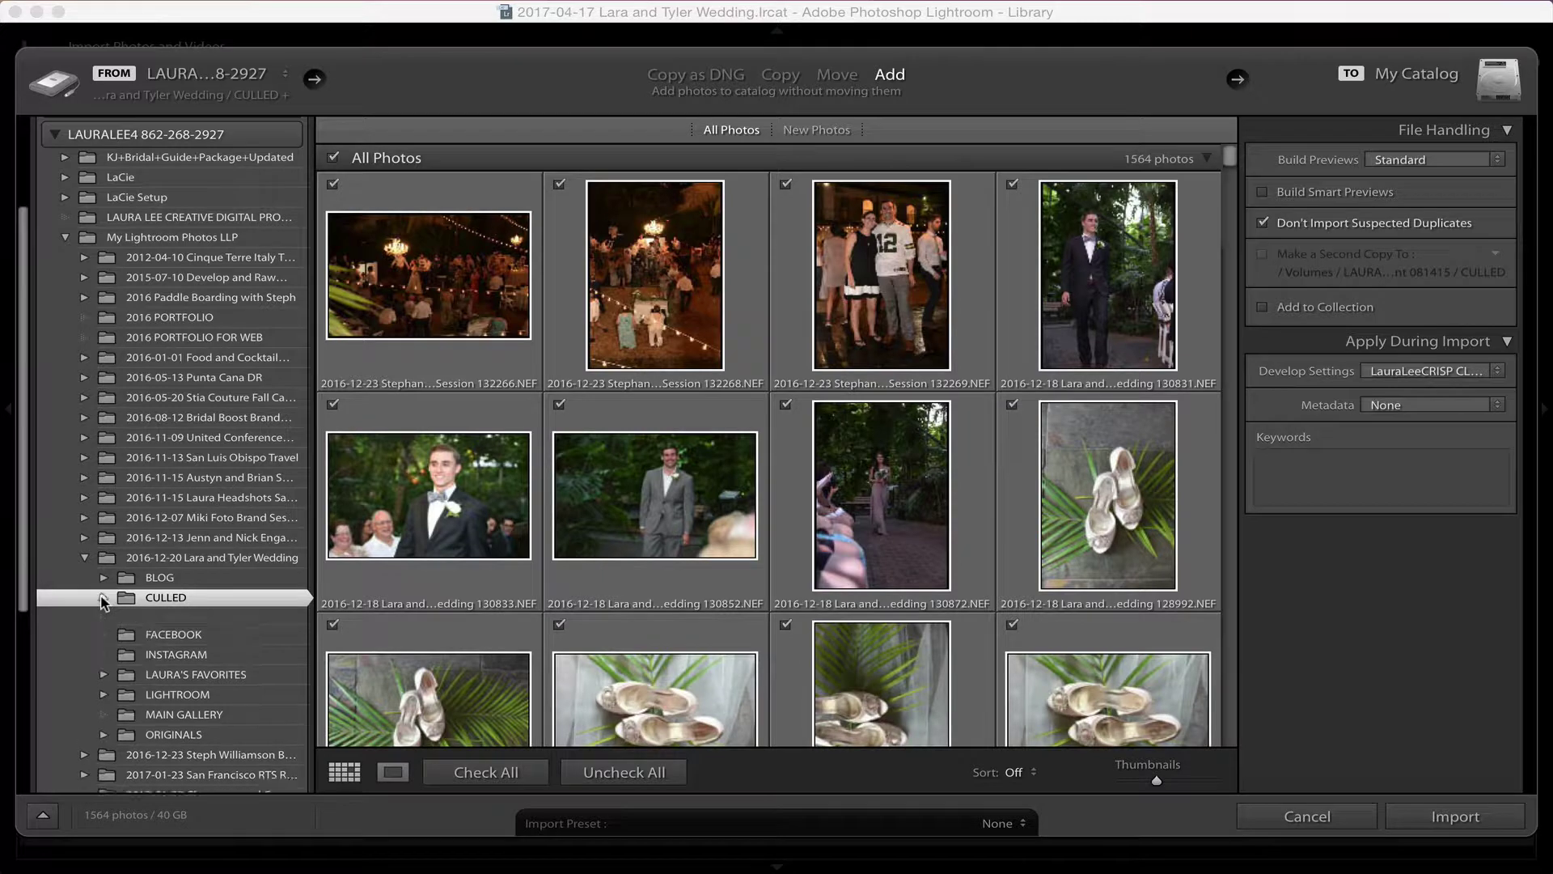
# Preview the BEHIND THE SCENES, BRIDAL DETAILS, BRIDALS, BRIDE PREP and BRIDESMAIDS folders, and check the photo count of the whole CULLED folder
pyautogui.scroll(-3, 241, 646)
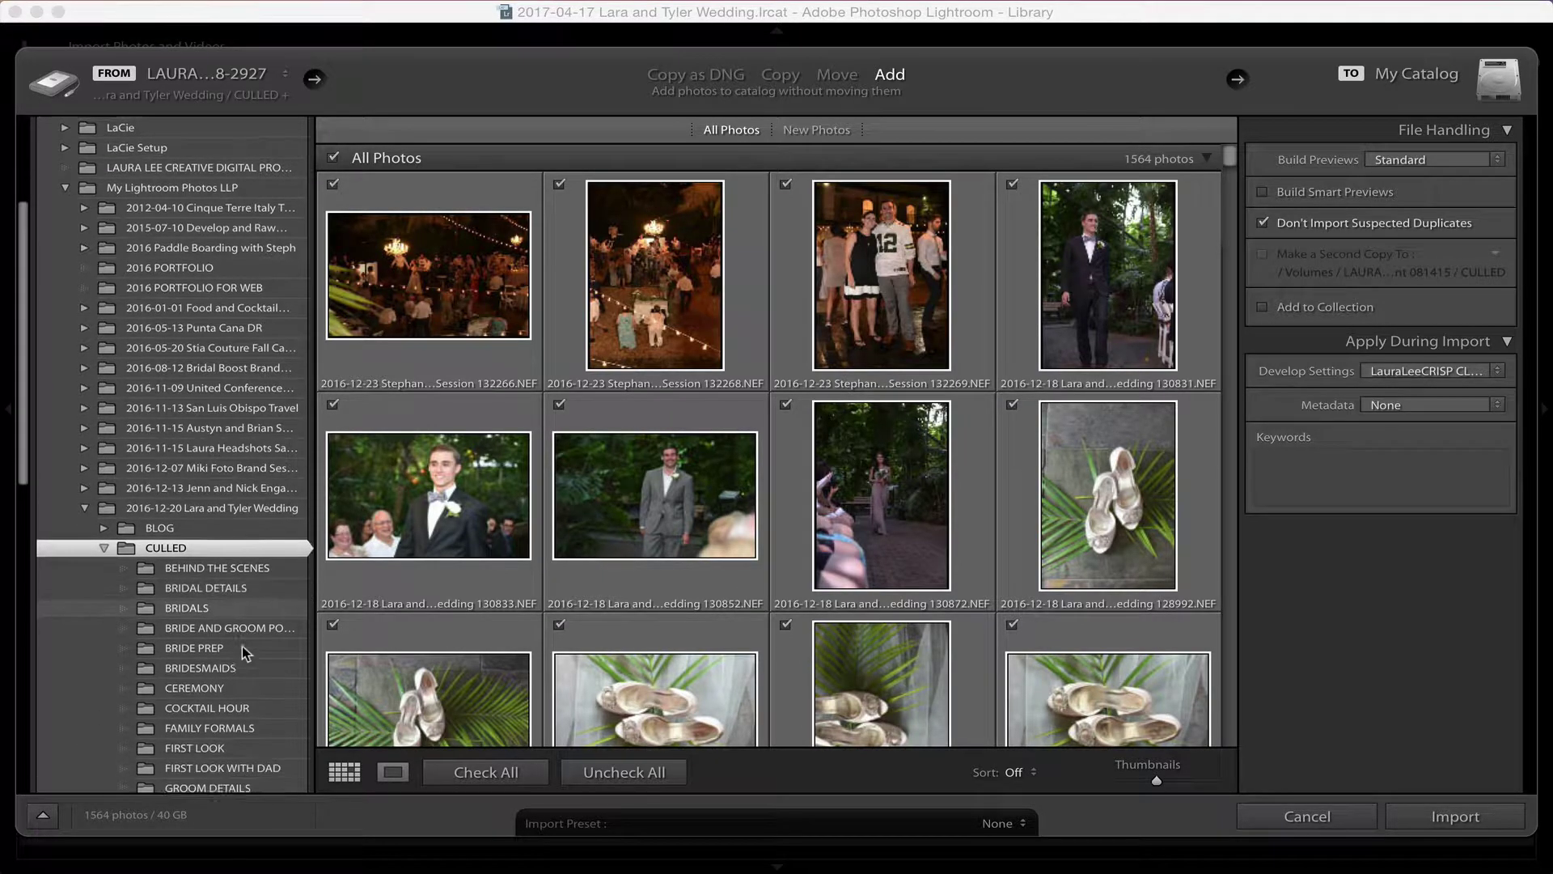
pyautogui.click(182, 499)
pyautogui.click(183, 522)
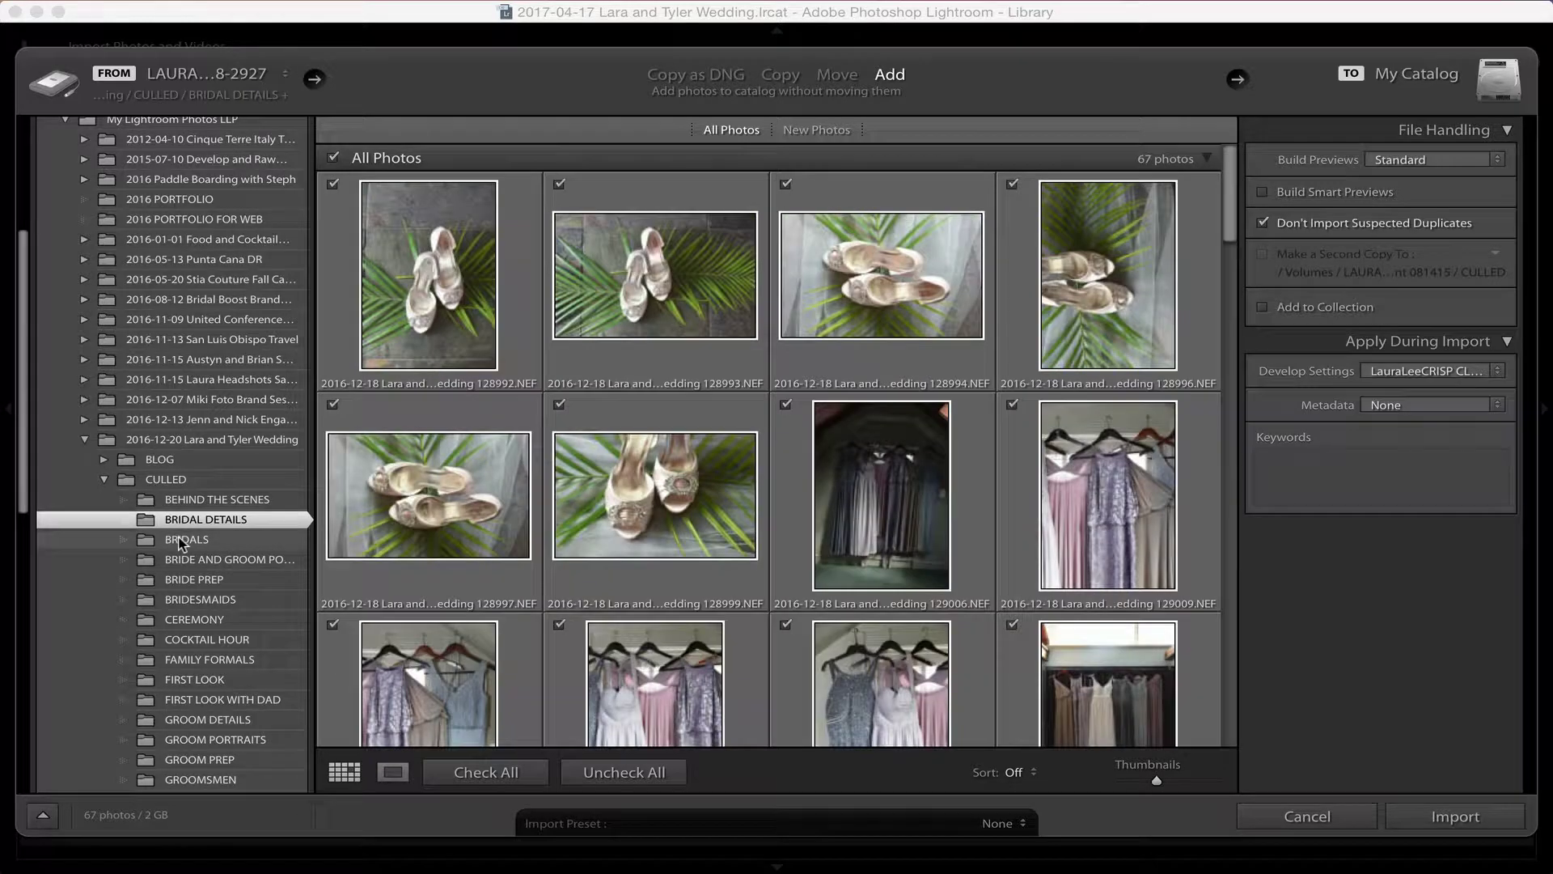
pyautogui.click(183, 540)
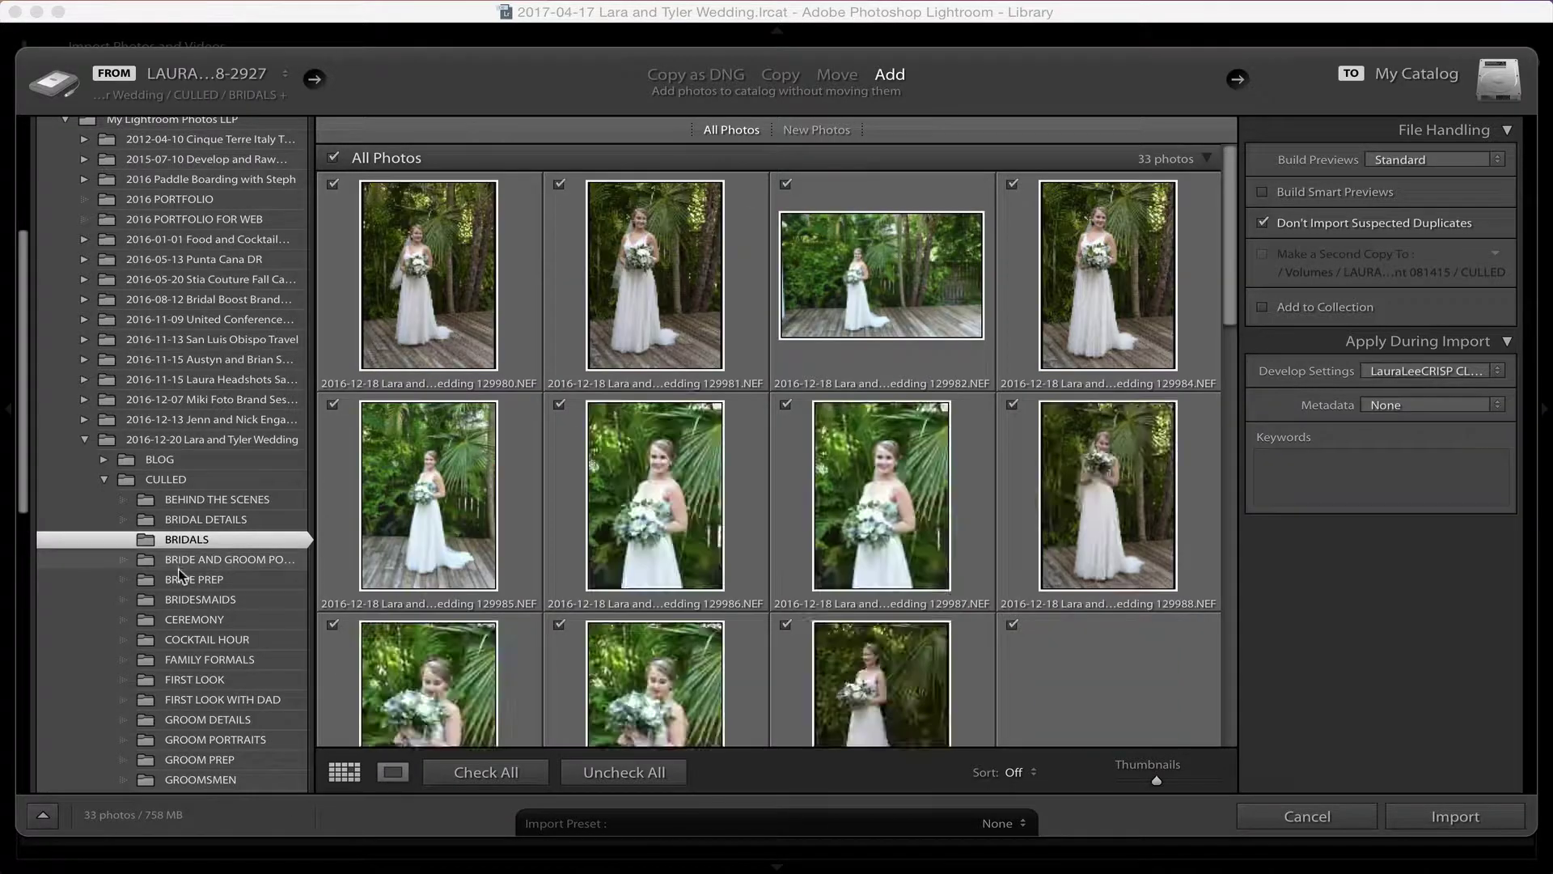
pyautogui.click(189, 579)
pyautogui.click(192, 600)
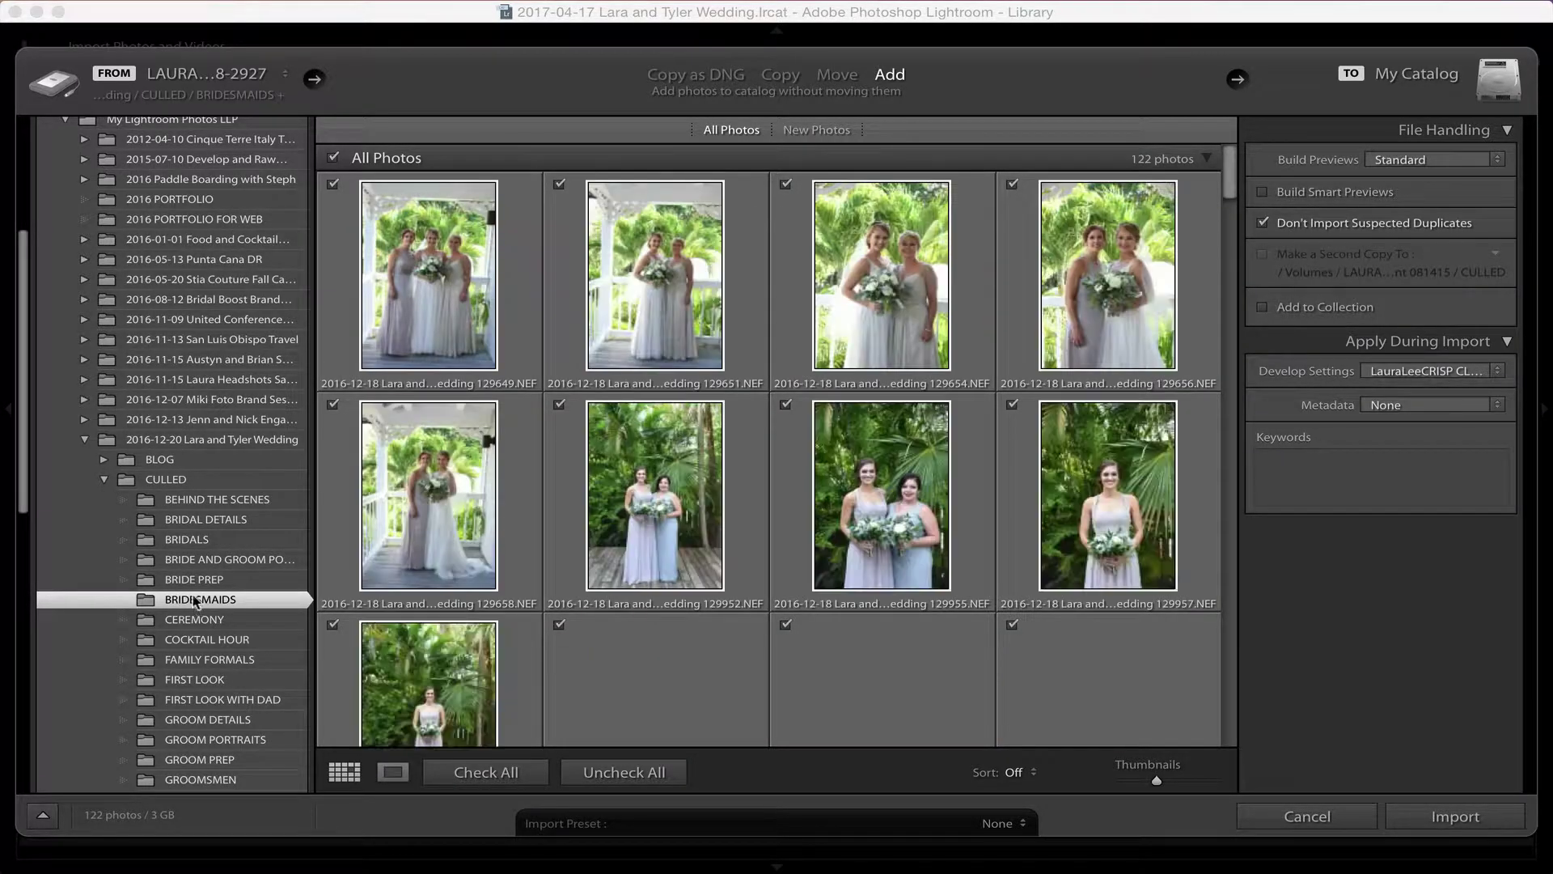
pyautogui.click(166, 480)
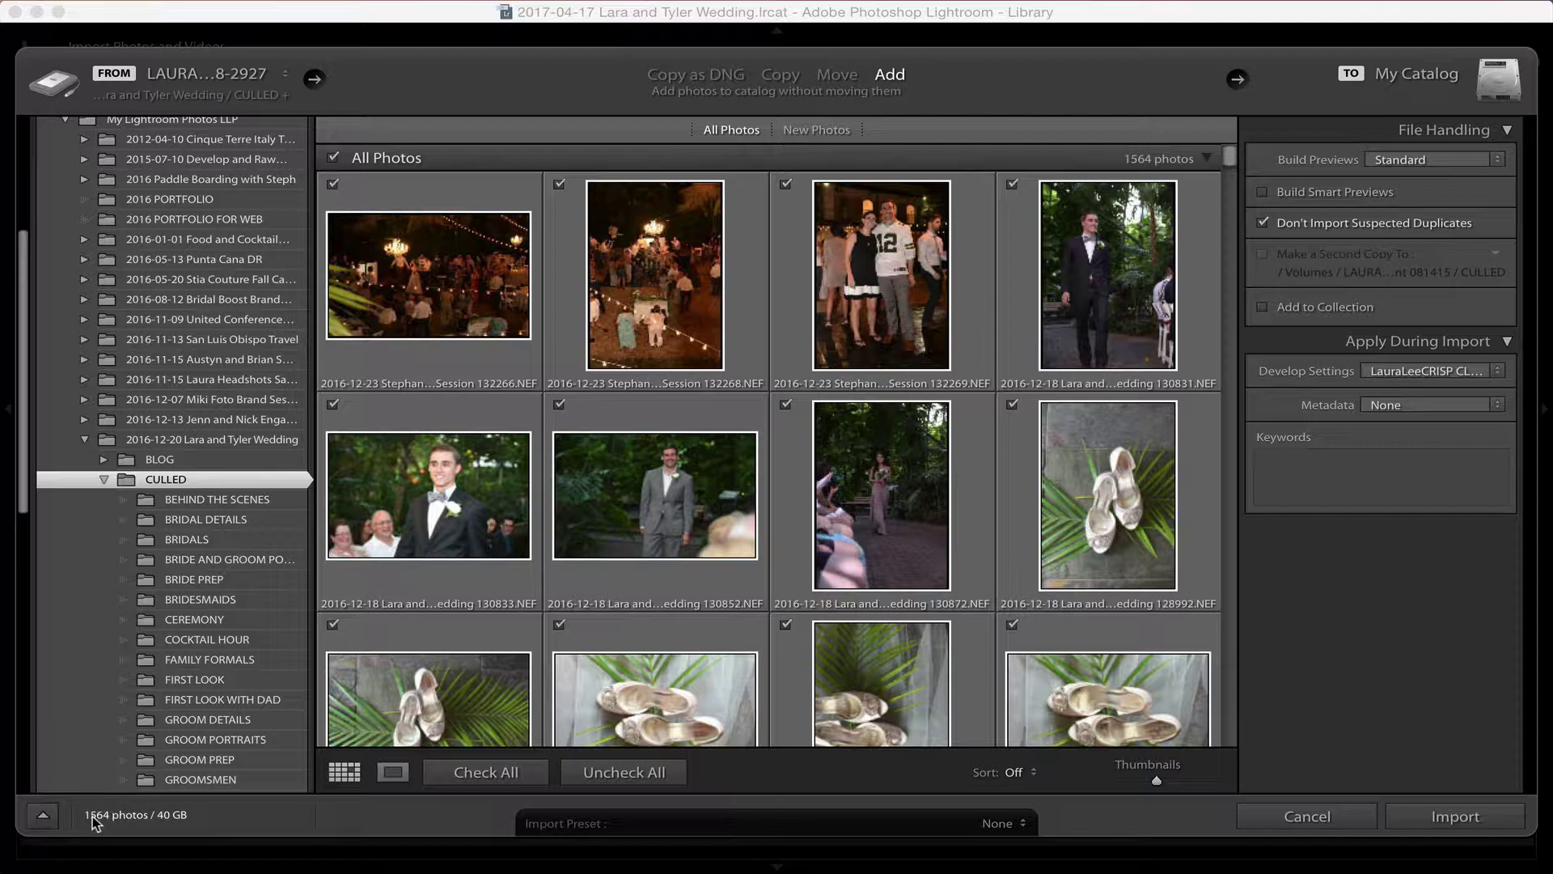
pyautogui.moveTo(96, 821)
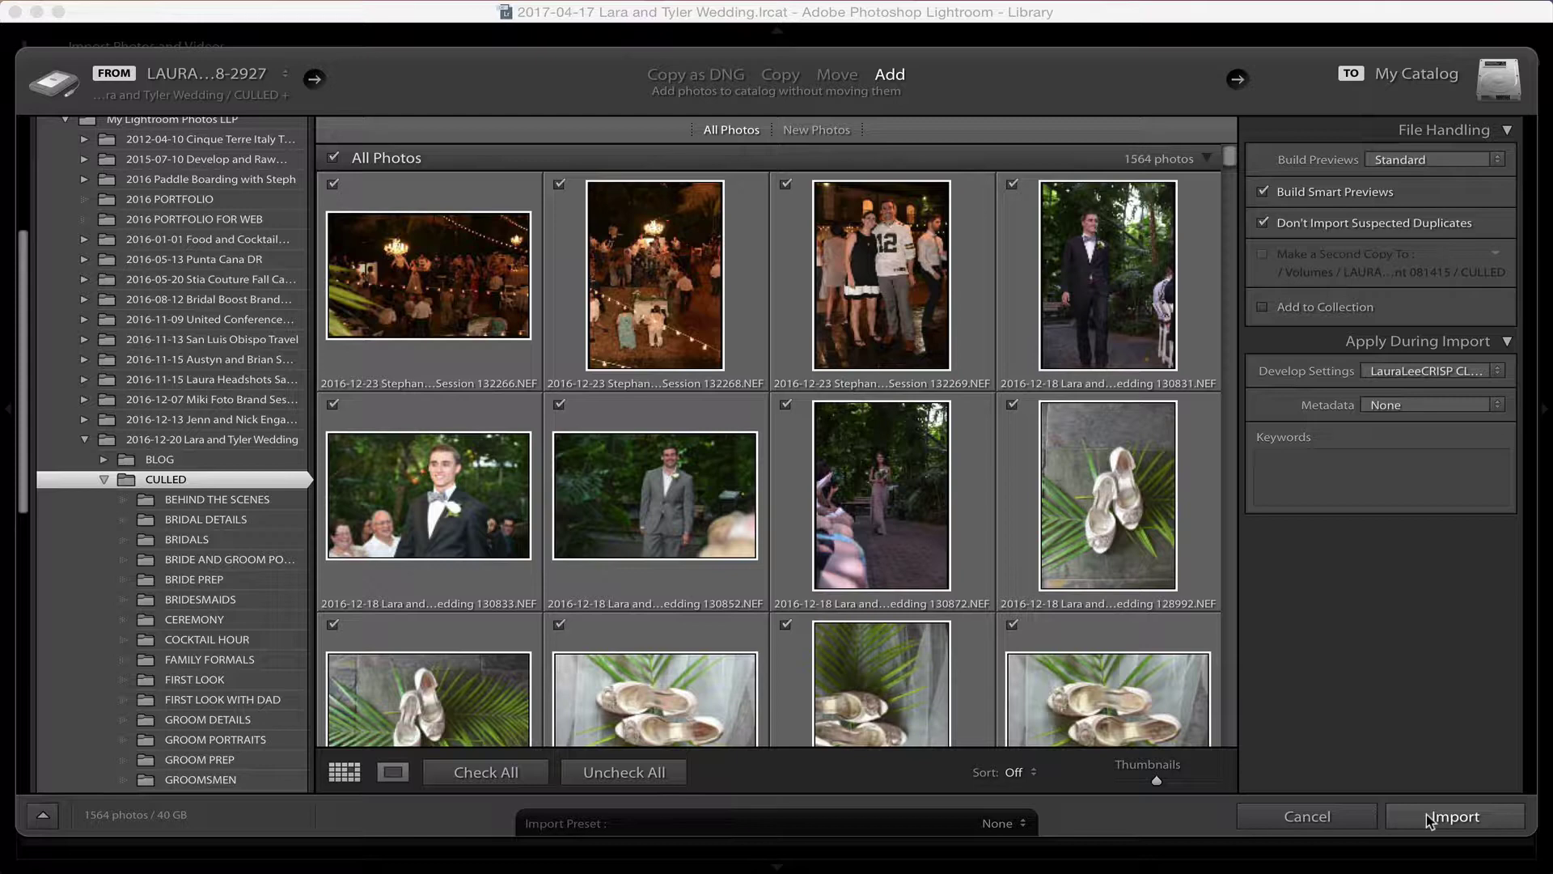
# Add the photos in BRIDAL DETAILS, BRIDALS and BRIDE AND GROOM PORTRAITS to the catalog with smart previews built
pyautogui.click(206, 520)
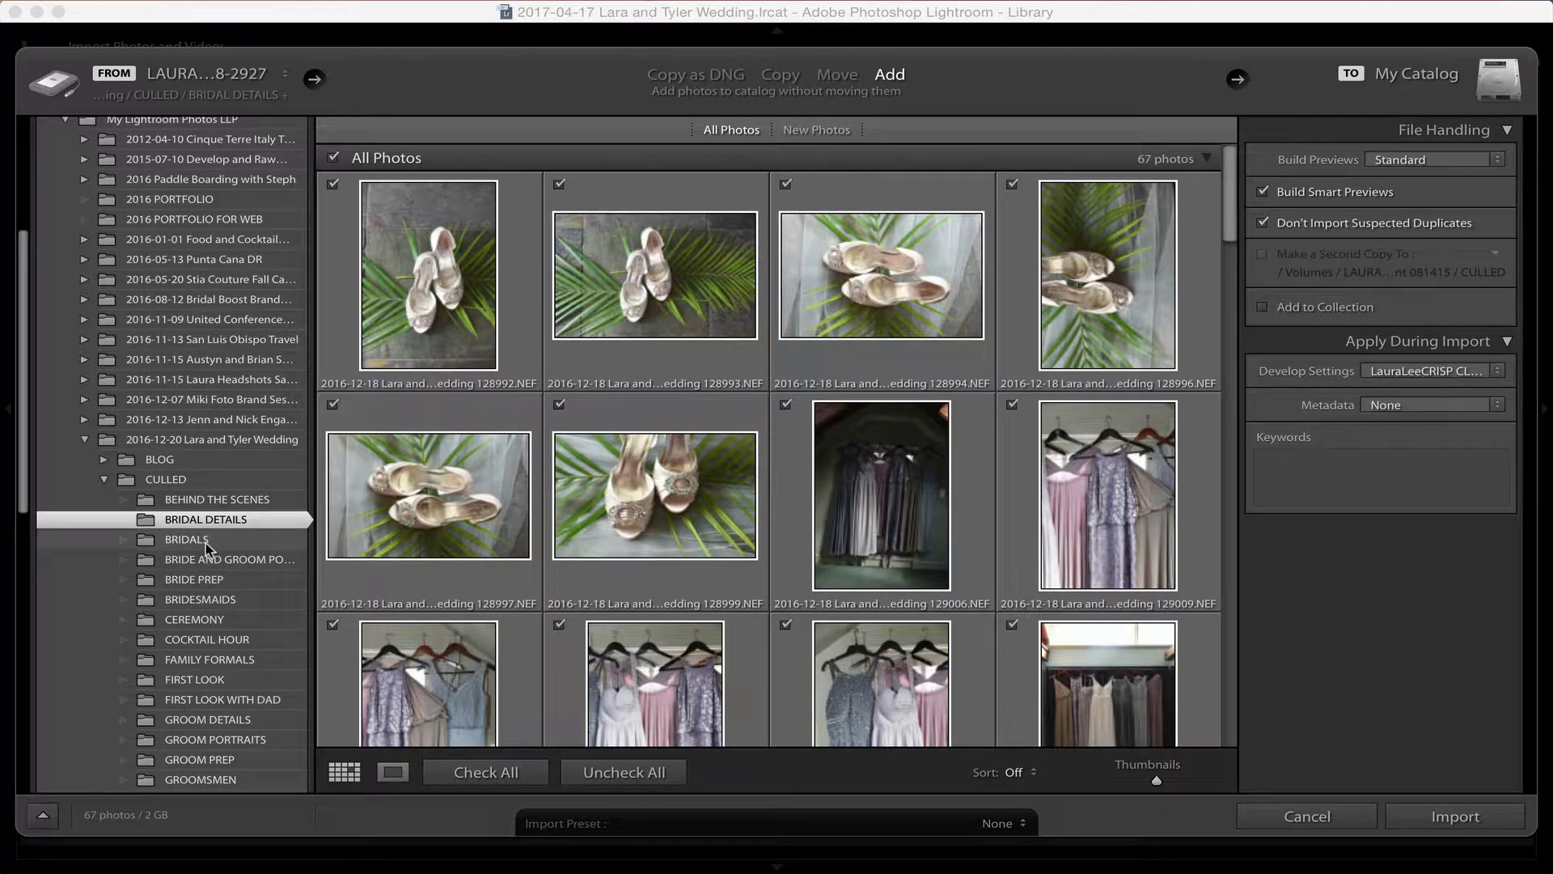
pyautogui.keyDown('super'); pyautogui.click(208, 543); pyautogui.keyUp('super')
pyautogui.keyDown('super'); pyautogui.click(210, 562); pyautogui.keyUp('super')
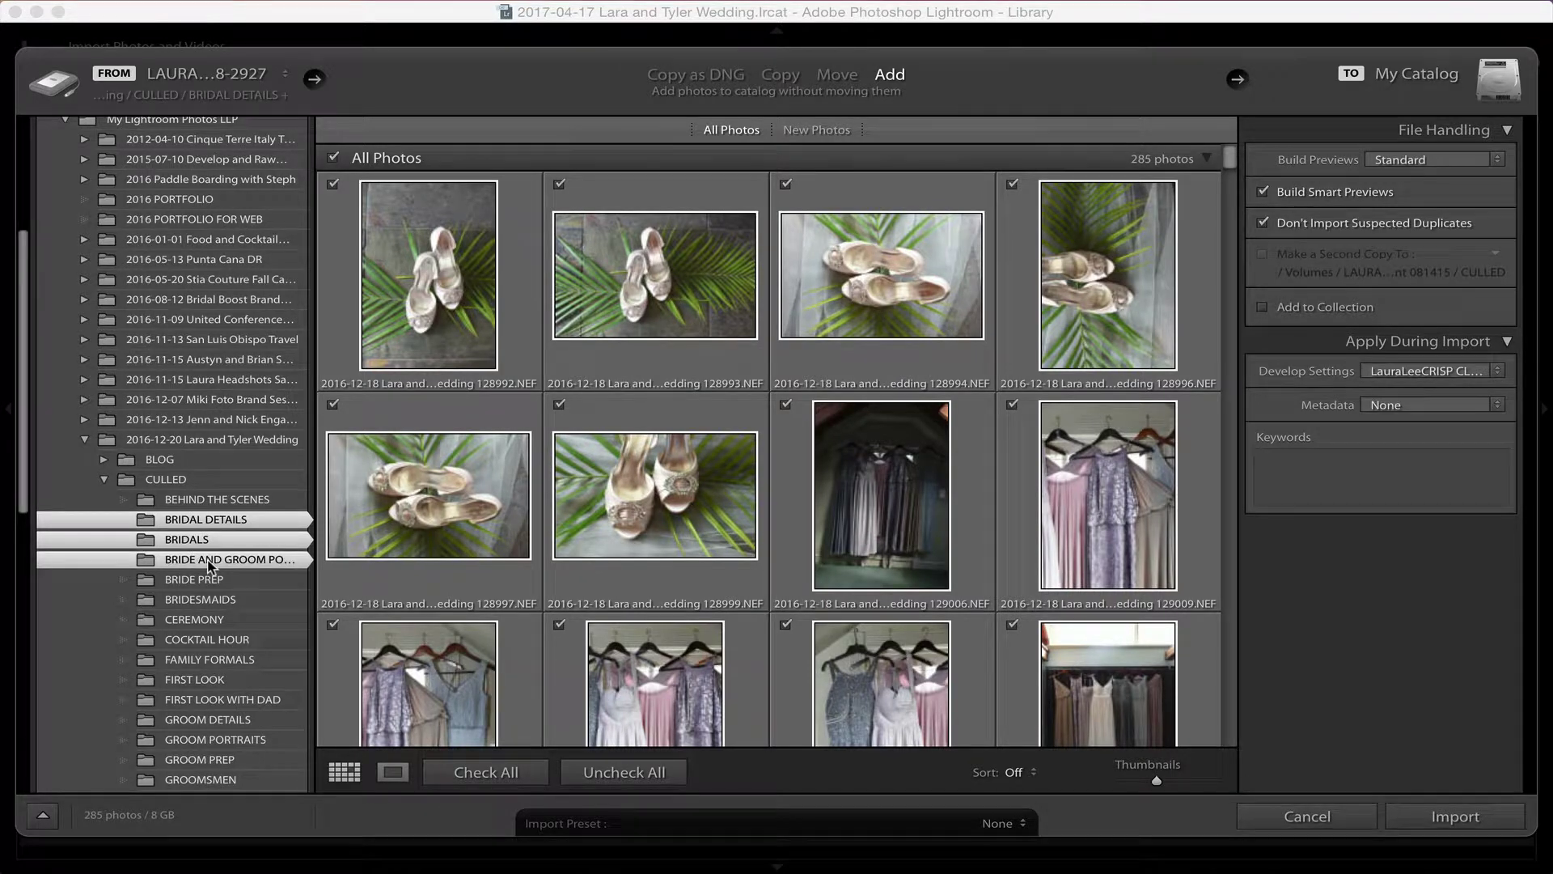
pyautogui.click(1431, 819)
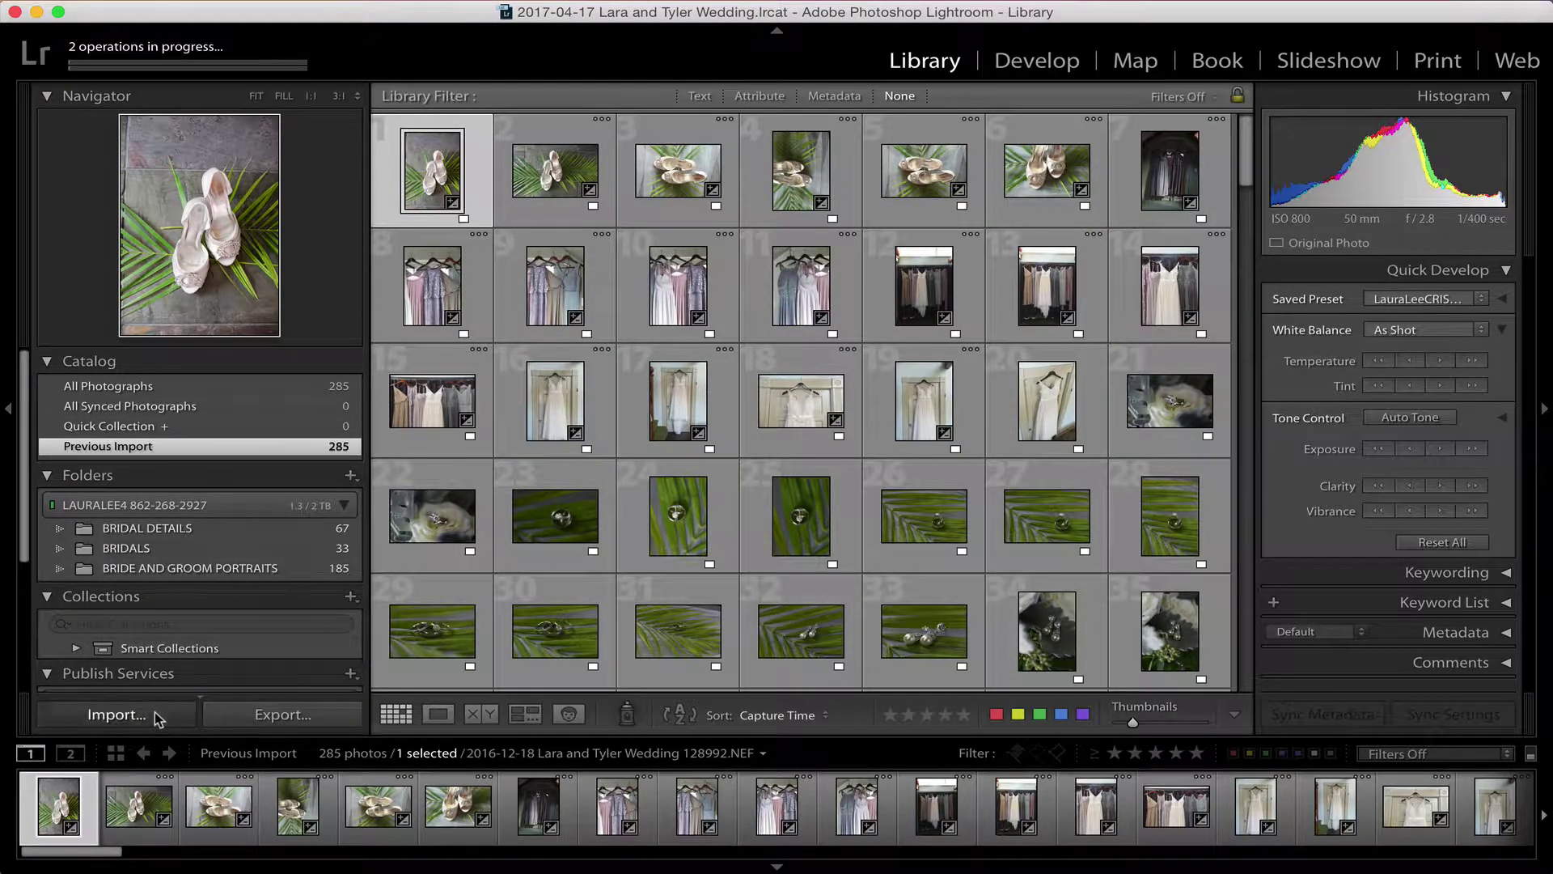
# Reopen the import with CULLED as the source to check which photos are already in the catalog, and leave without importing
pyautogui.click(154, 714)
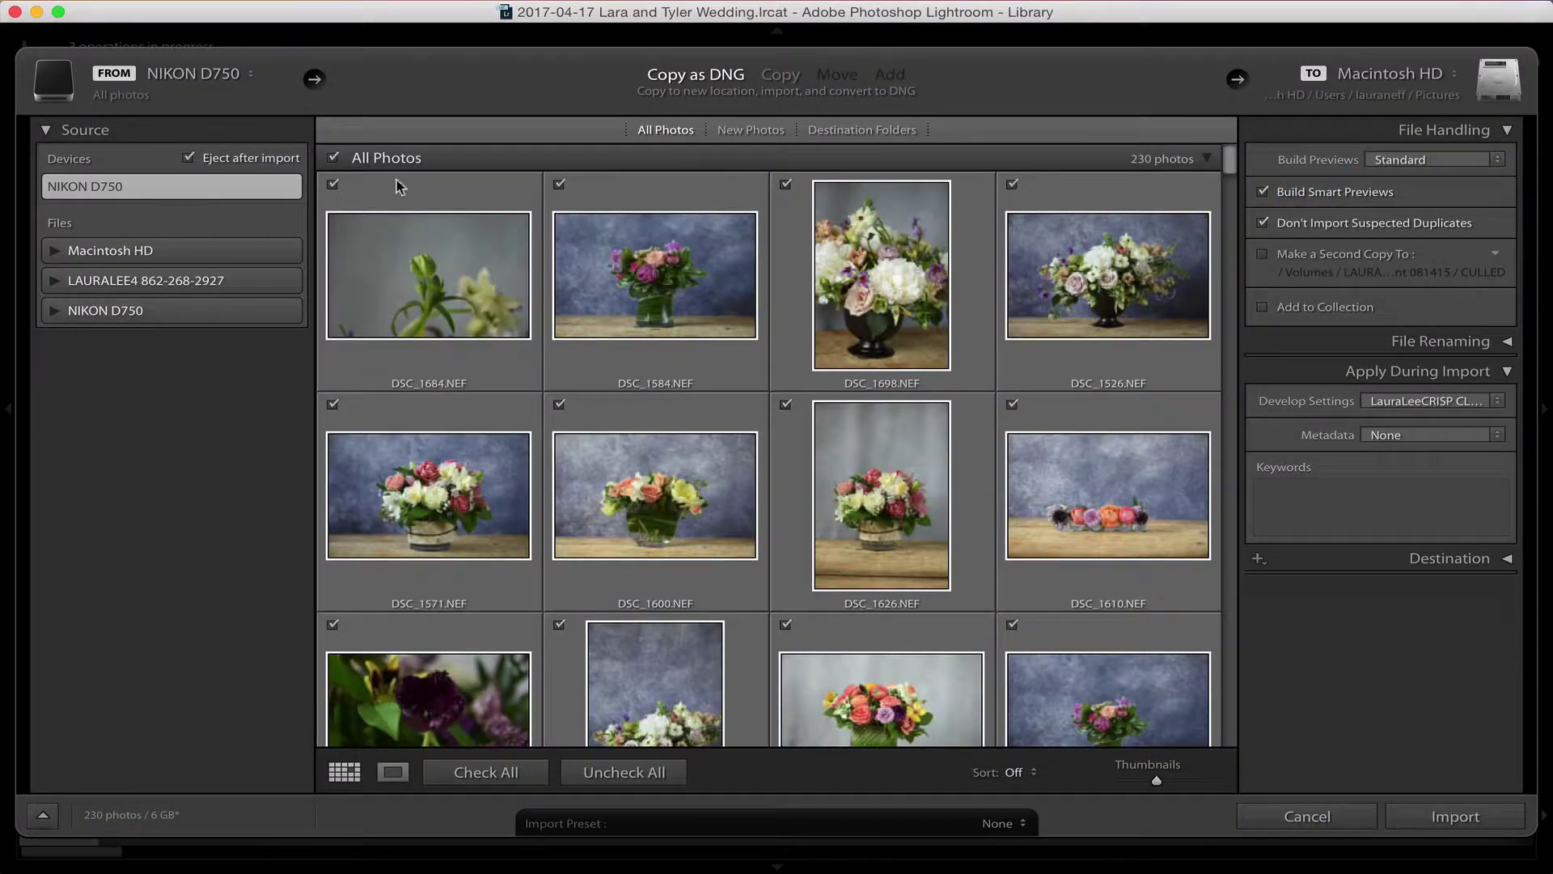
pyautogui.click(55, 280)
pyautogui.click(65, 384)
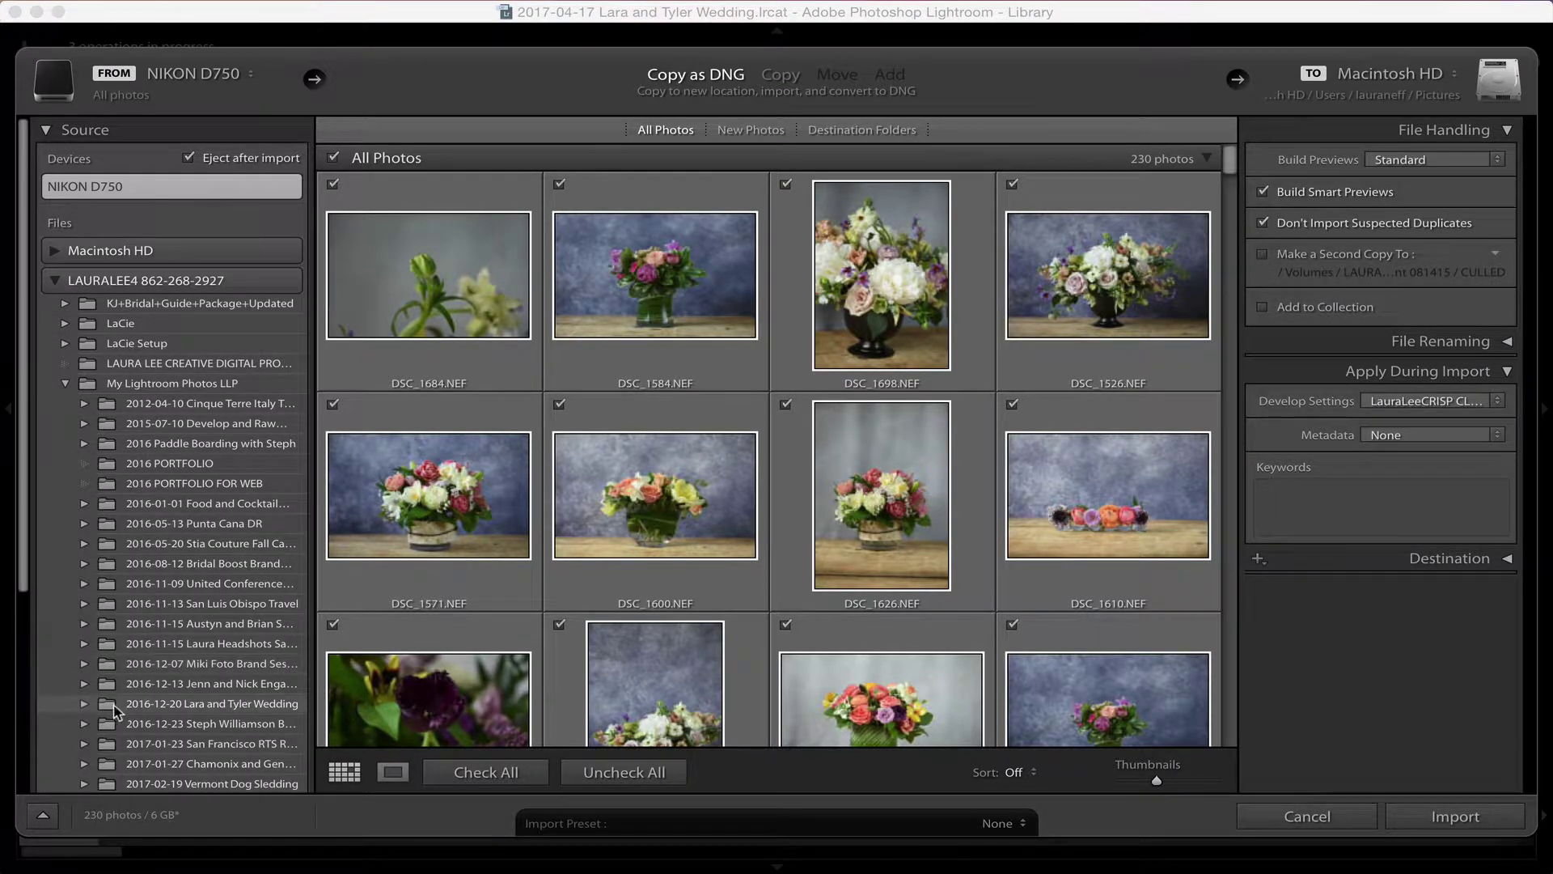
pyautogui.click(84, 704)
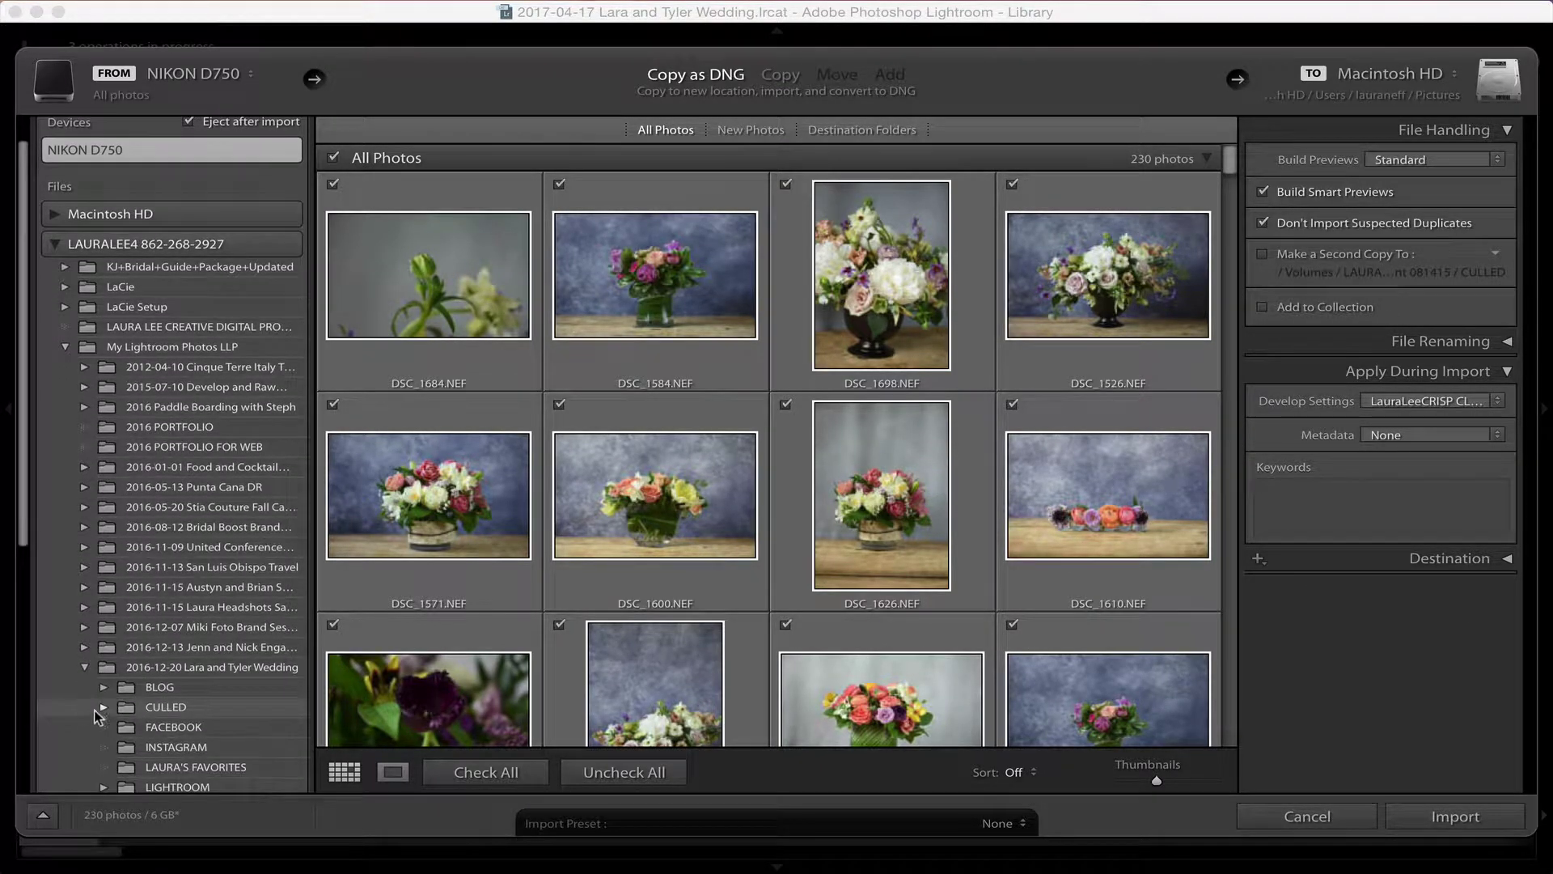
pyautogui.click(160, 706)
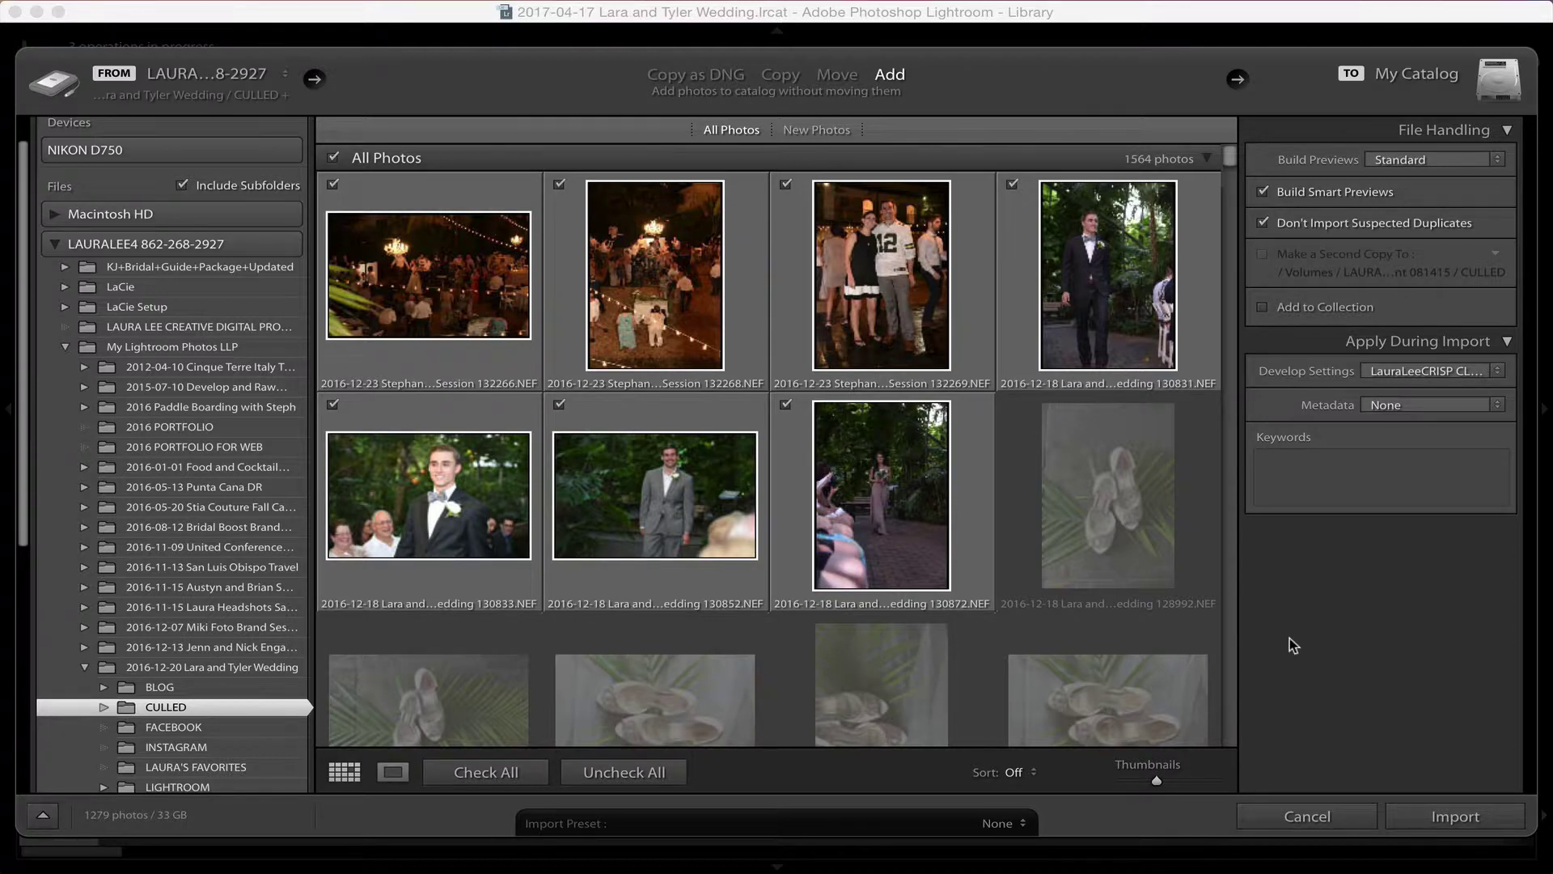
pyautogui.click(1275, 818)
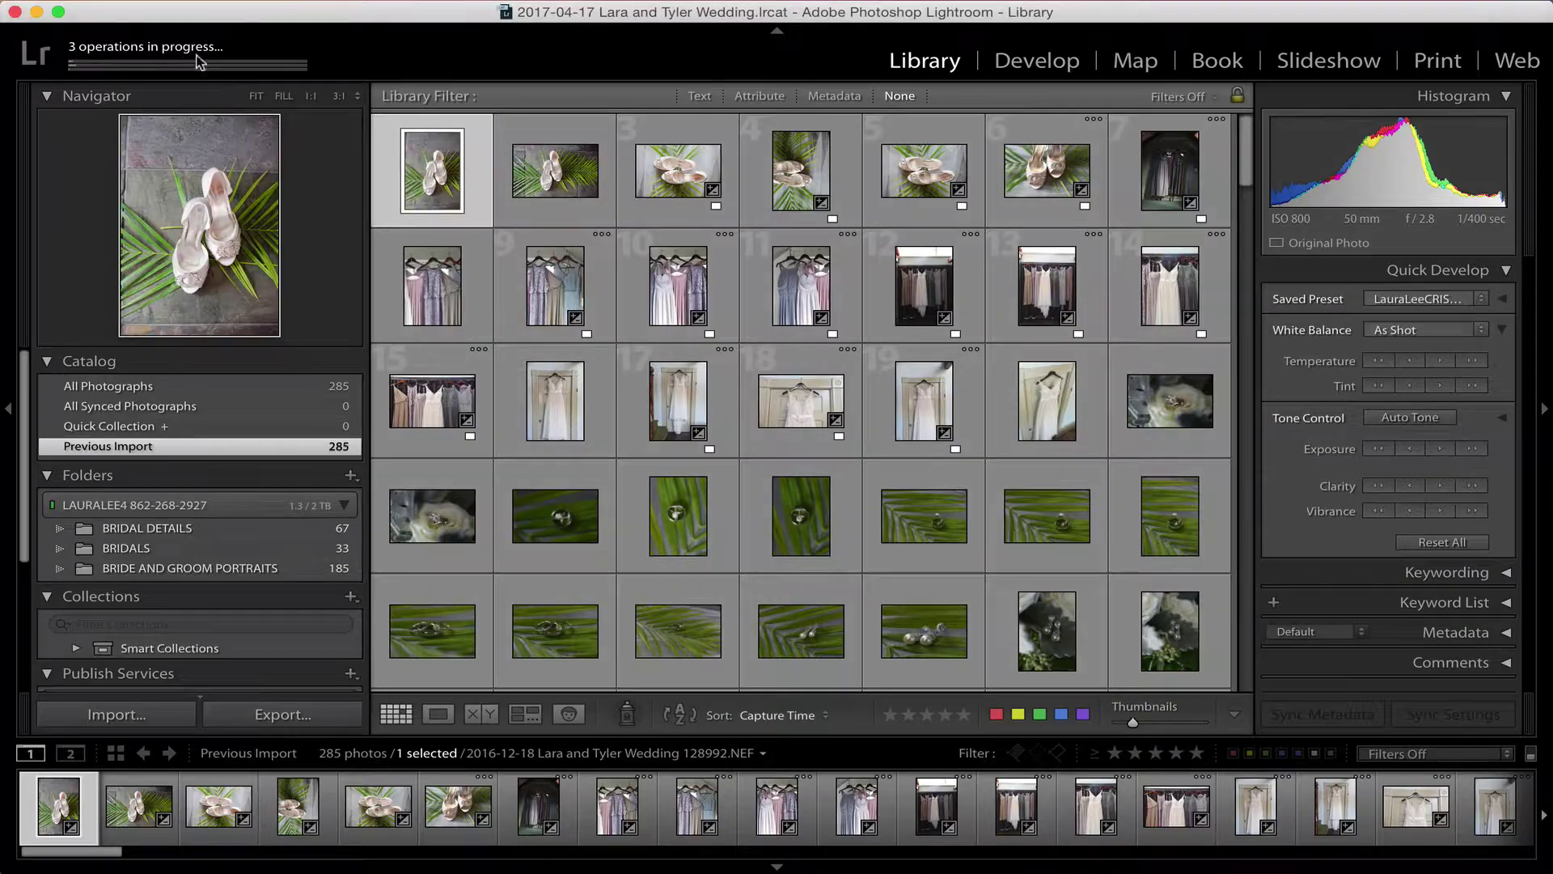
# Check the progress of the running operations, collapse the folder list and browse all photographs in the catalog
pyautogui.click(241, 45)
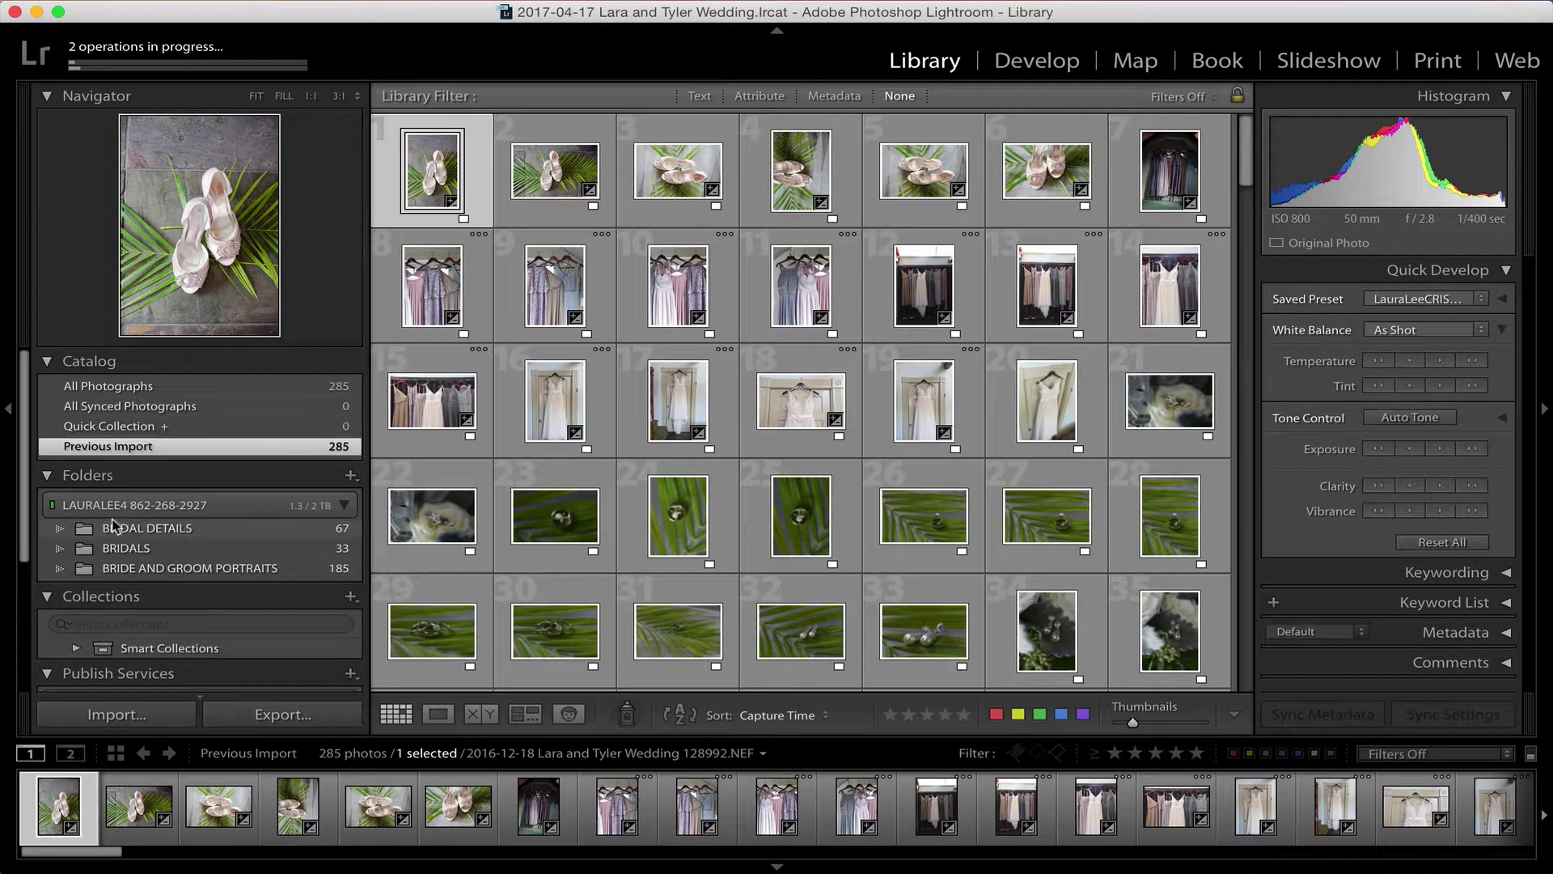
pyautogui.click(46, 475)
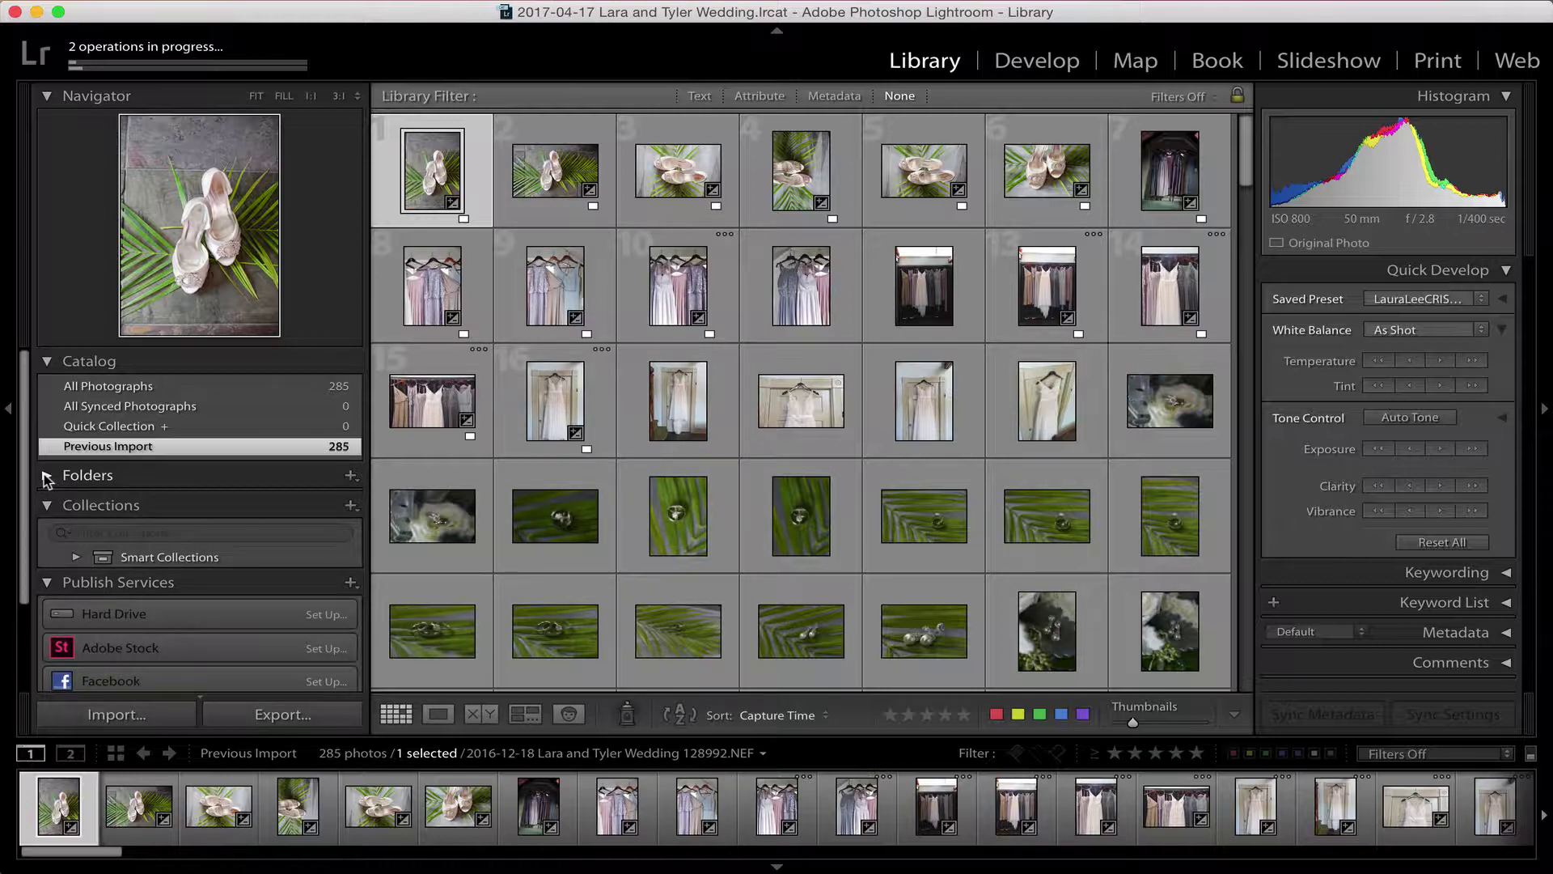
pyautogui.click(173, 387)
pyautogui.scroll(-10, 730, 465)
pyautogui.scroll(10, 731, 466)
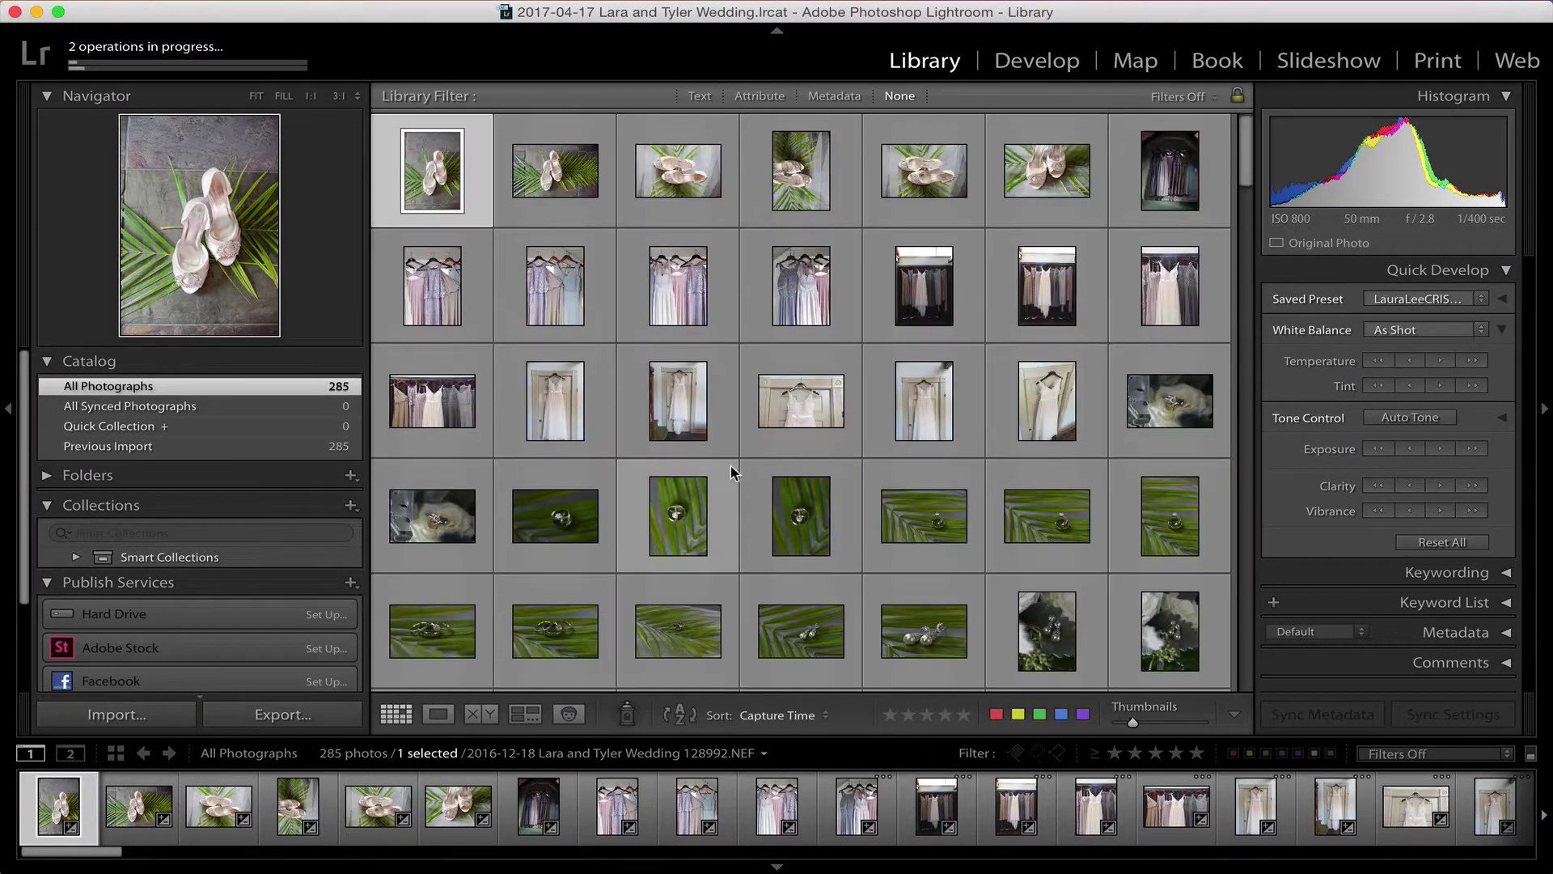
# Expand the folder list, show the photos in BRIDAL DETAILS and enlarge the grid thumbnails to four per row
pyautogui.click(47, 476)
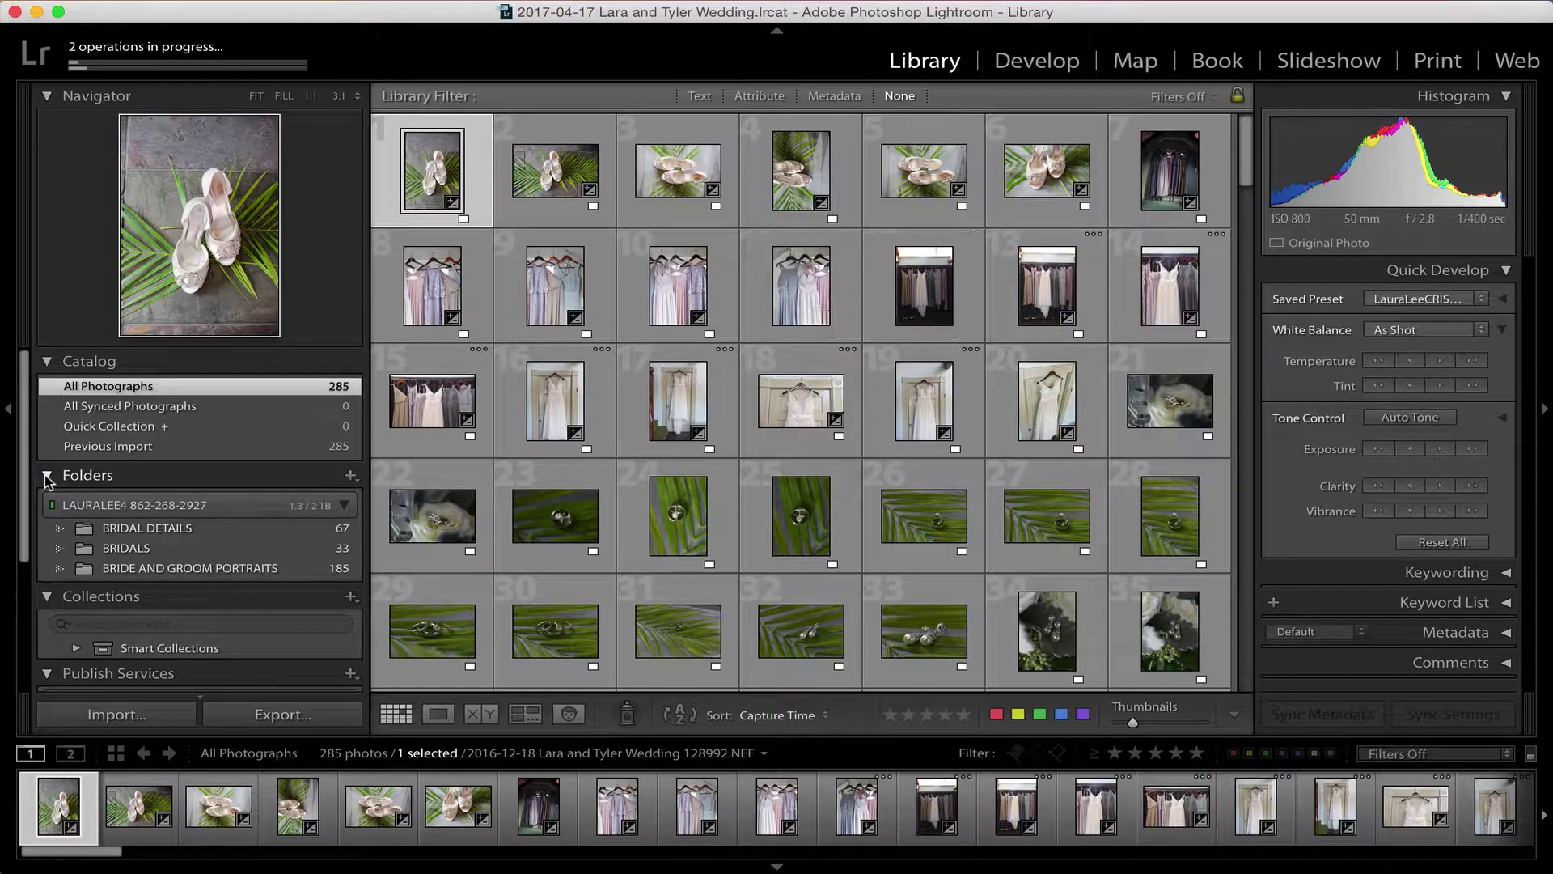
pyautogui.click(141, 529)
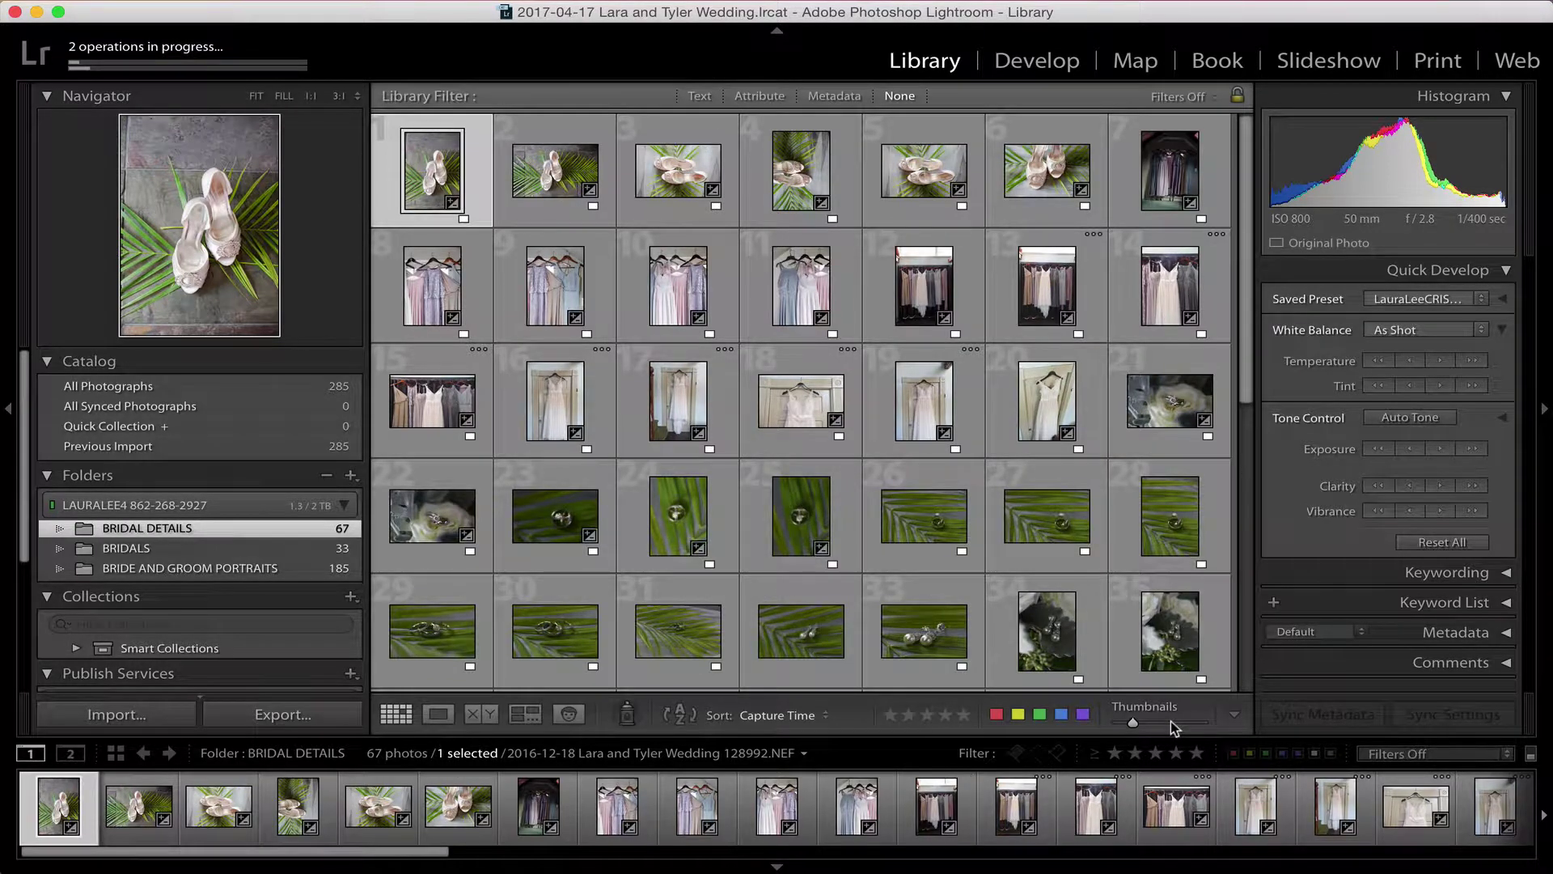
pyautogui.moveTo(1169, 721); pyautogui.dragTo(1154, 720)
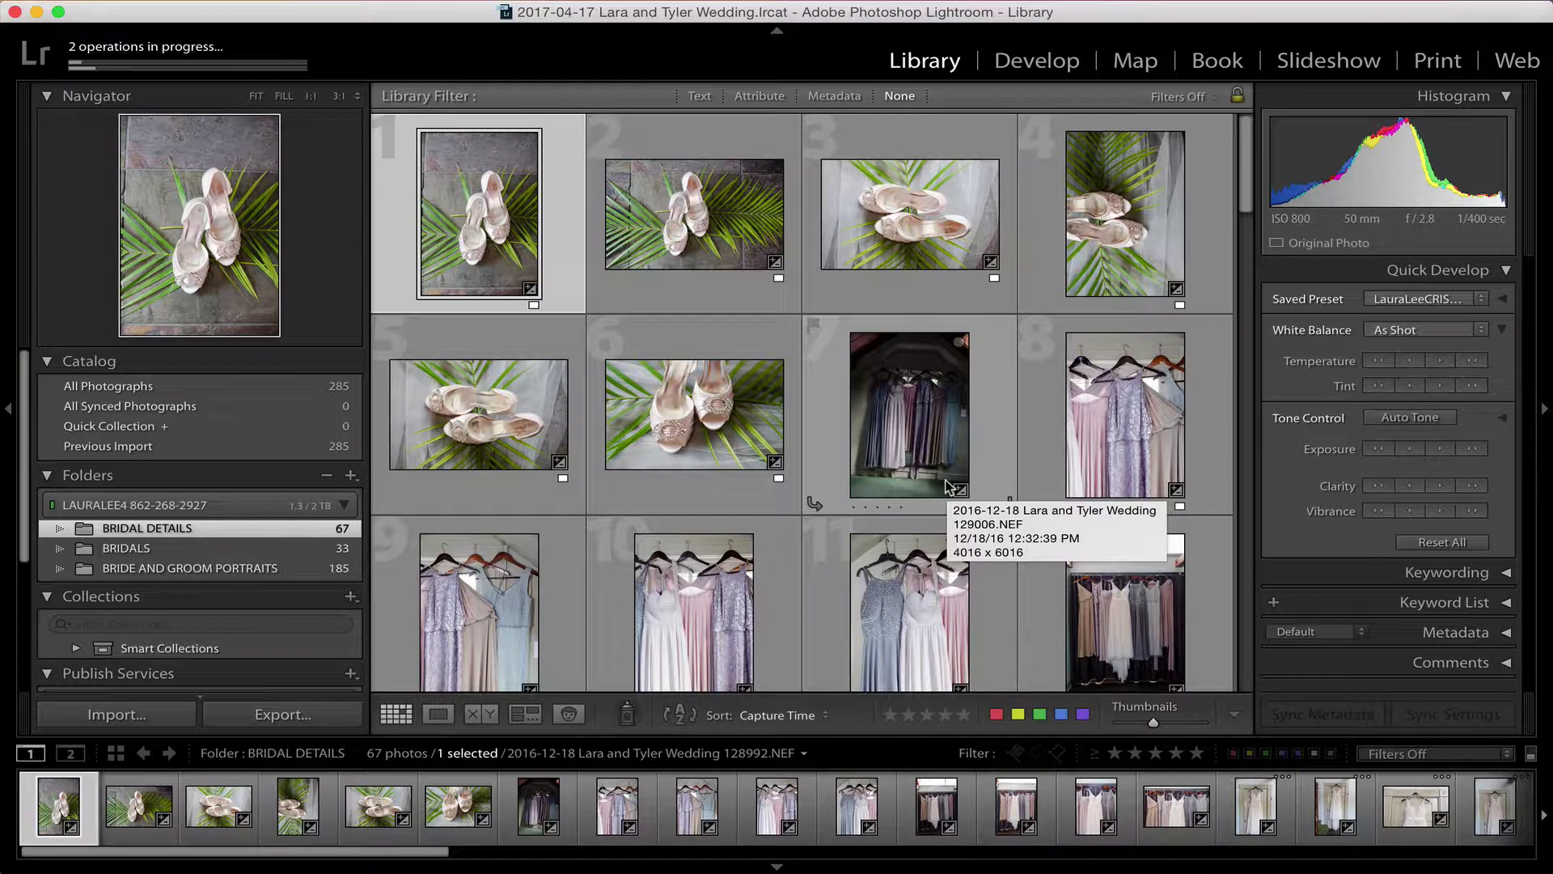
# Give shoe photos 1 and 6 in BRIDAL DETAILS a green color label
pyautogui.press('8')
pyautogui.press('Right')
pyautogui.press('Right')
pyautogui.press('Right')
pyautogui.press('Right')
pyautogui.press('8')
# Label photos 10 and 13 of the hanging dresses green
pyautogui.press('Right')
pyautogui.press('Right')
pyautogui.press('Right')
pyautogui.press('Right')
pyautogui.press('Right')
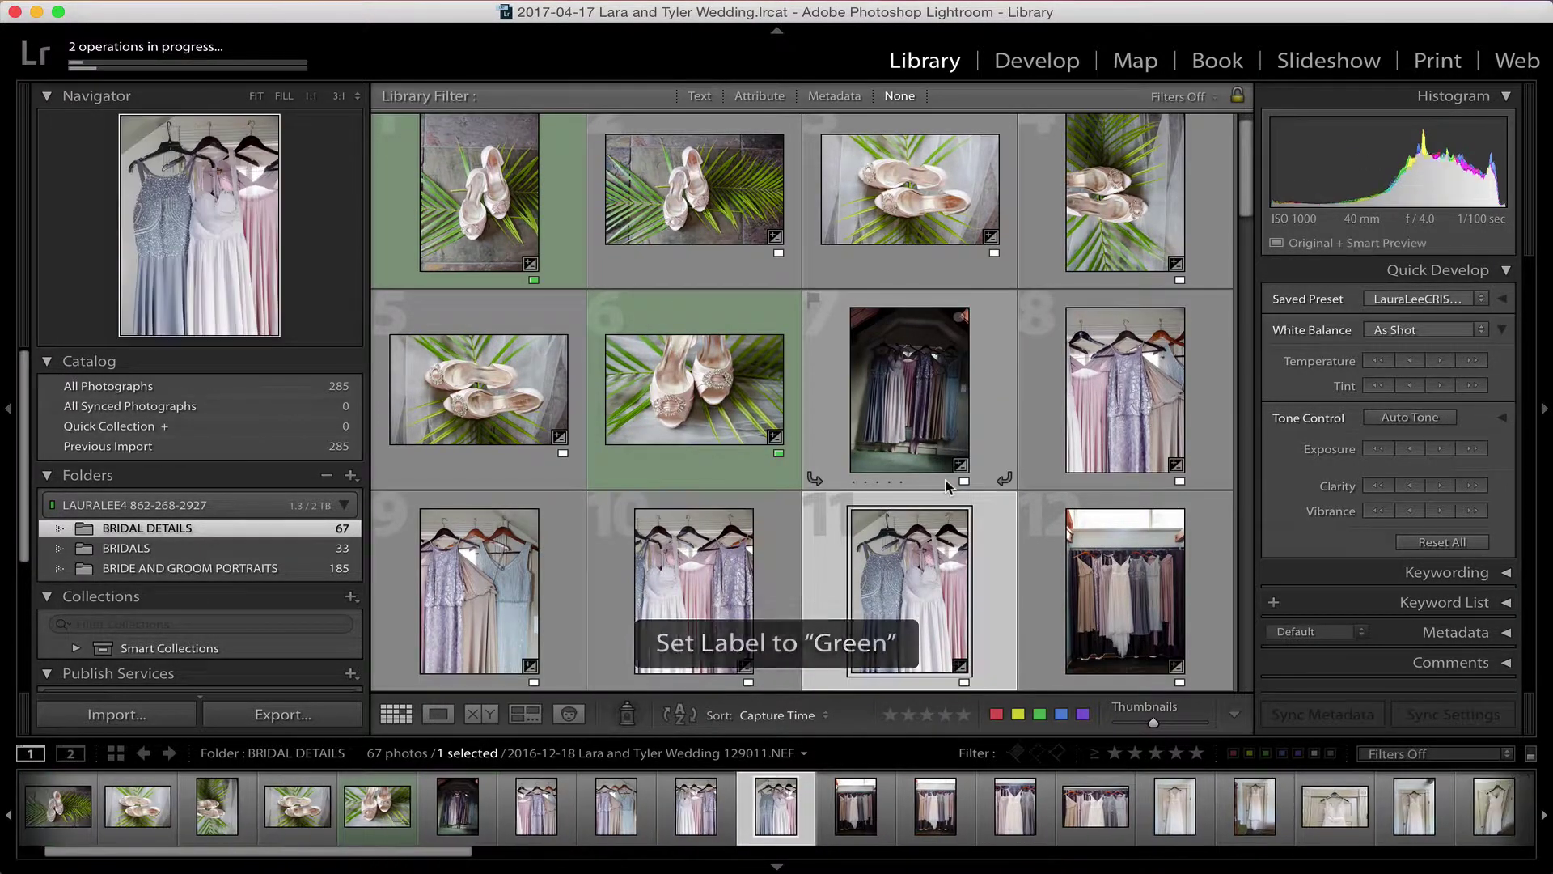
pyautogui.press('Left')
pyautogui.press('8')
pyautogui.press('Right')
pyautogui.press('Right')
pyautogui.press('Right')
pyautogui.press('Right')
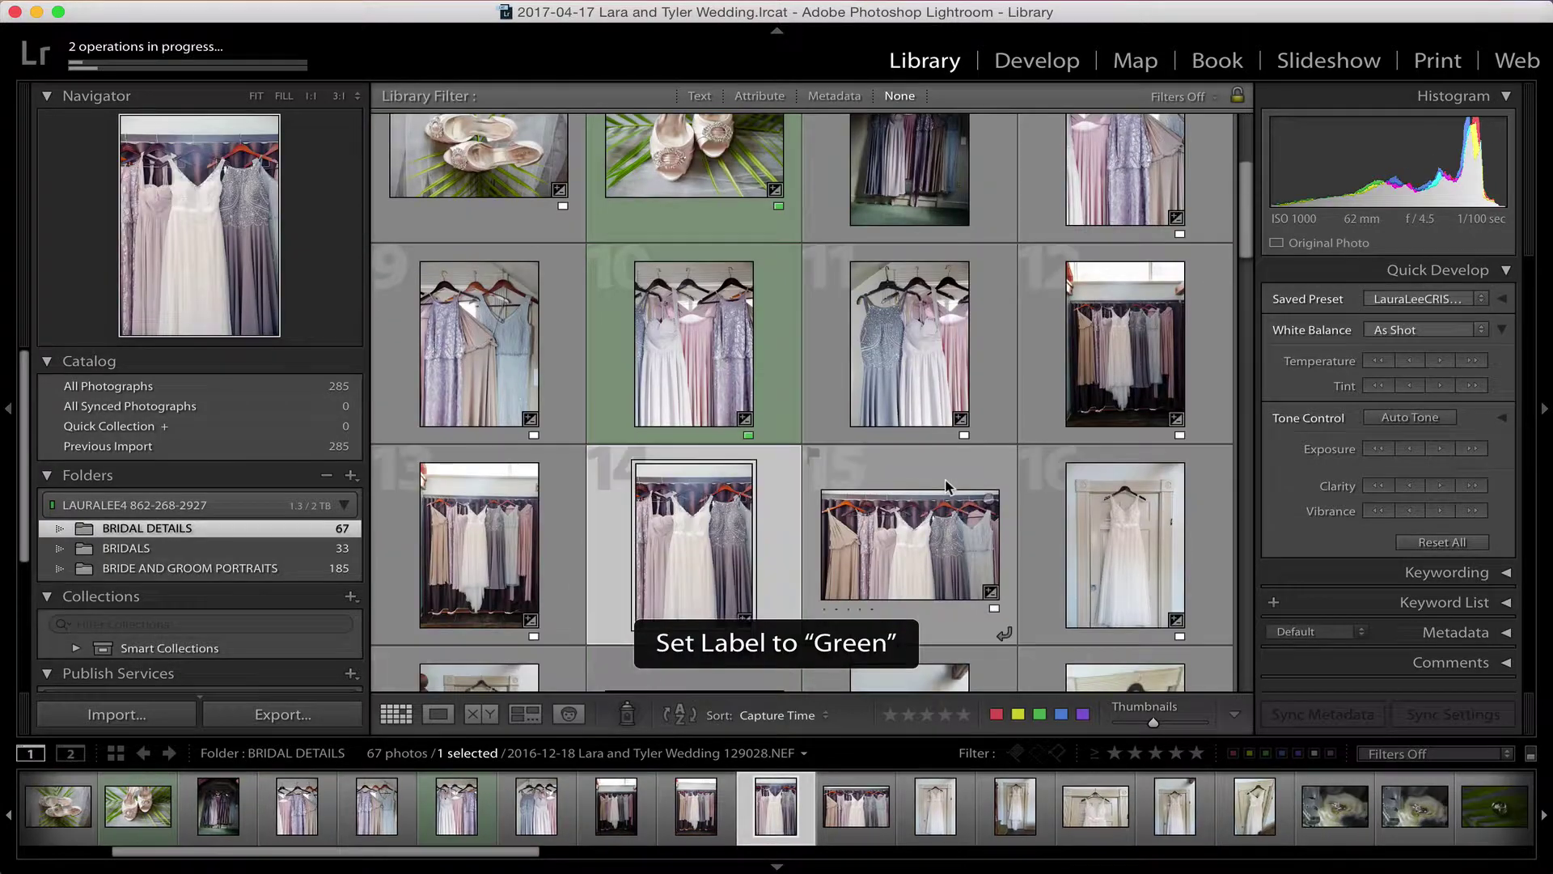
pyautogui.press('Left')
pyautogui.press('8')
# Label photo 18, the landscape close-up of the hanging wedding gown, green
pyautogui.press('Right')
pyautogui.press('Right')
pyautogui.press('Right')
pyautogui.press('Right')
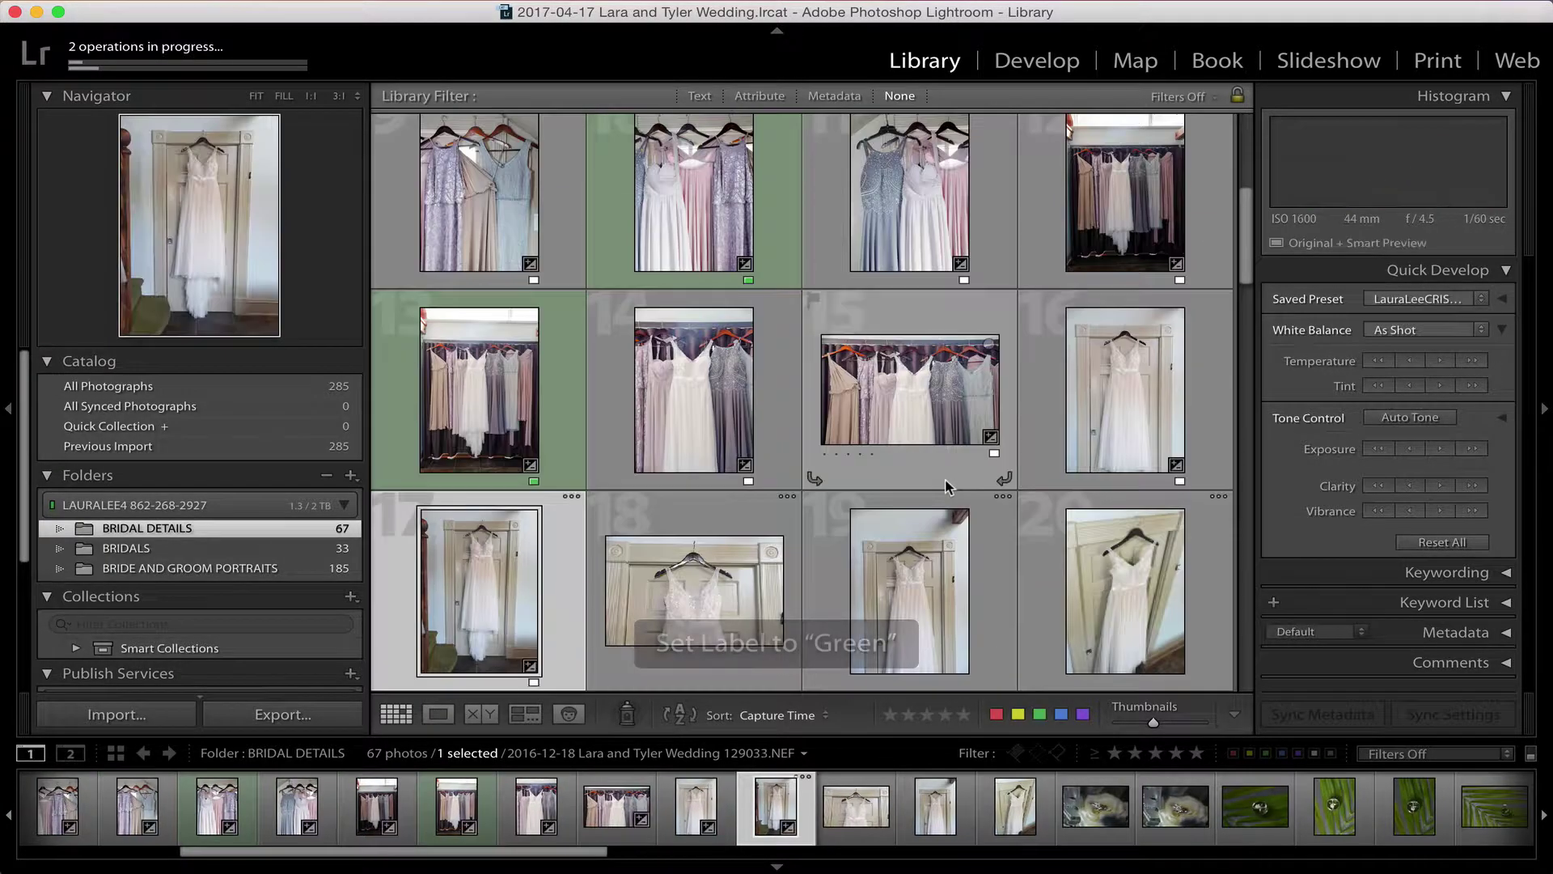
pyautogui.press('Right')
pyautogui.press('8')
# Label ring photos 25 and 27 on the palm leaves green
pyautogui.press('Right')
pyautogui.press('Right')
pyautogui.press('Right')
pyautogui.press('Right')
pyautogui.press('Right')
pyautogui.press('Right')
pyautogui.press('Right')
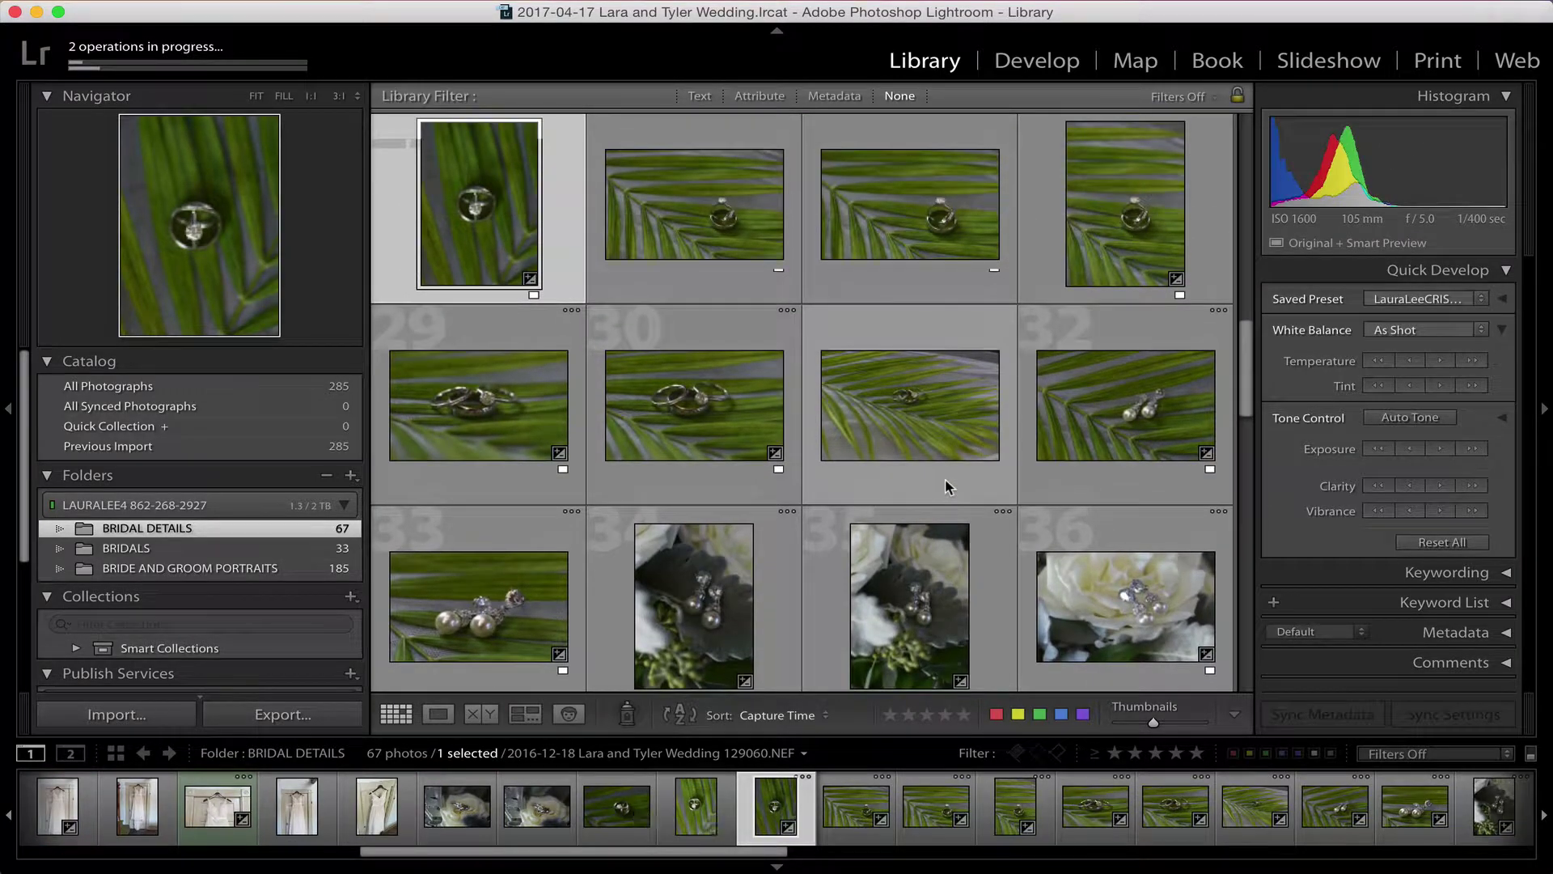
pyautogui.press('8')
pyautogui.press('Right')
pyautogui.press('Right')
pyautogui.press('8')
# Label earring photo 32 on the palm leaves green
pyautogui.press('Right')
pyautogui.press('Right')
pyautogui.press('Right')
pyautogui.press('Right')
pyautogui.press('Right')
pyautogui.press('Right')
pyautogui.press('Right')
pyautogui.press('Right')
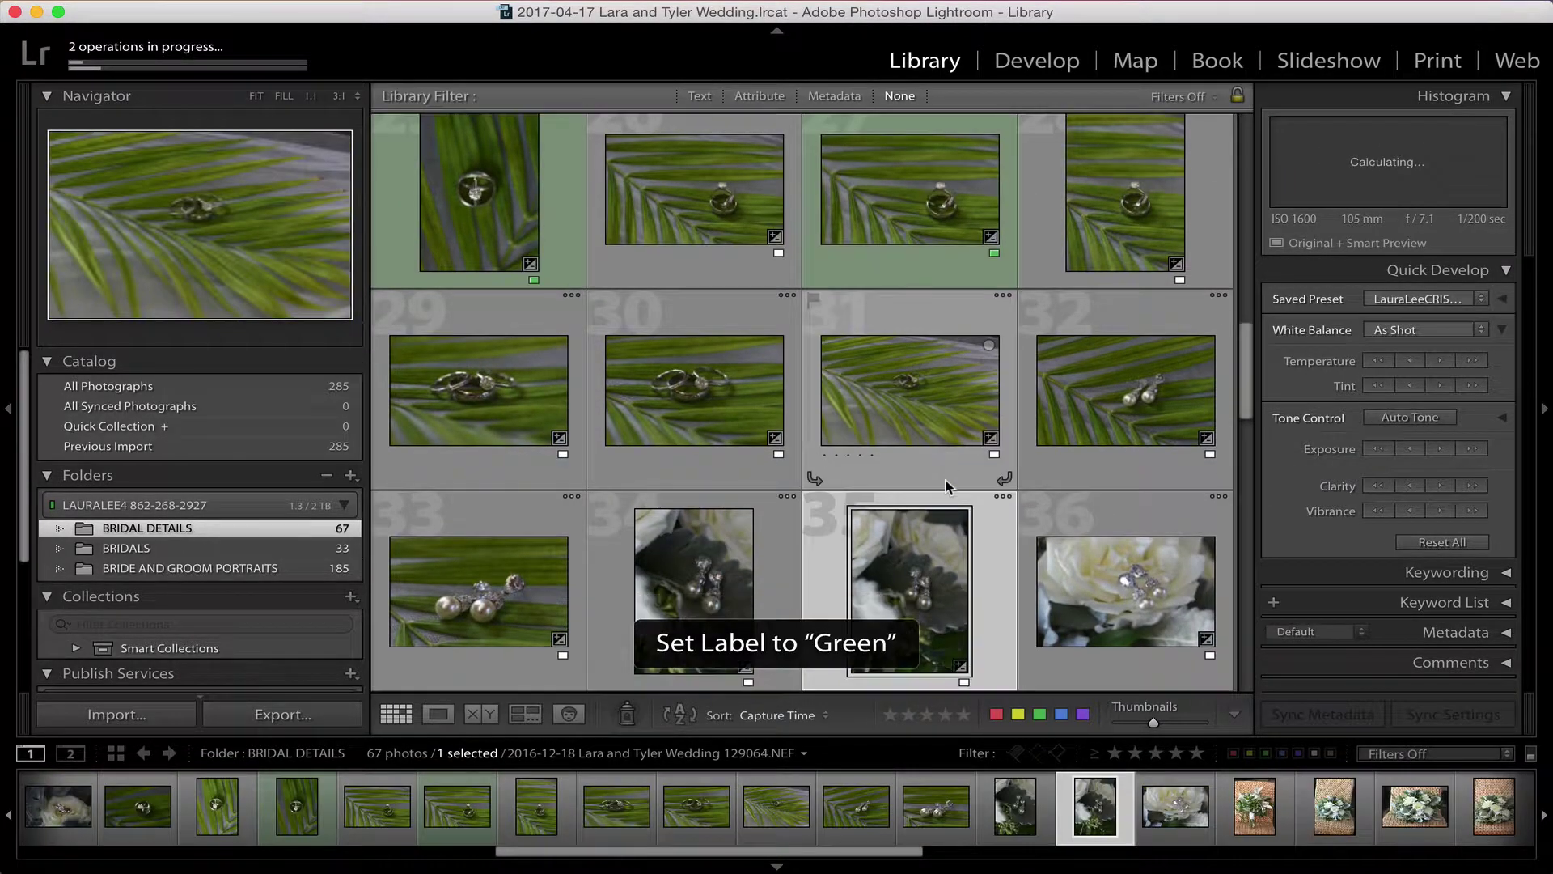
pyautogui.press('Up')
pyautogui.press('Right')
pyautogui.press('8')
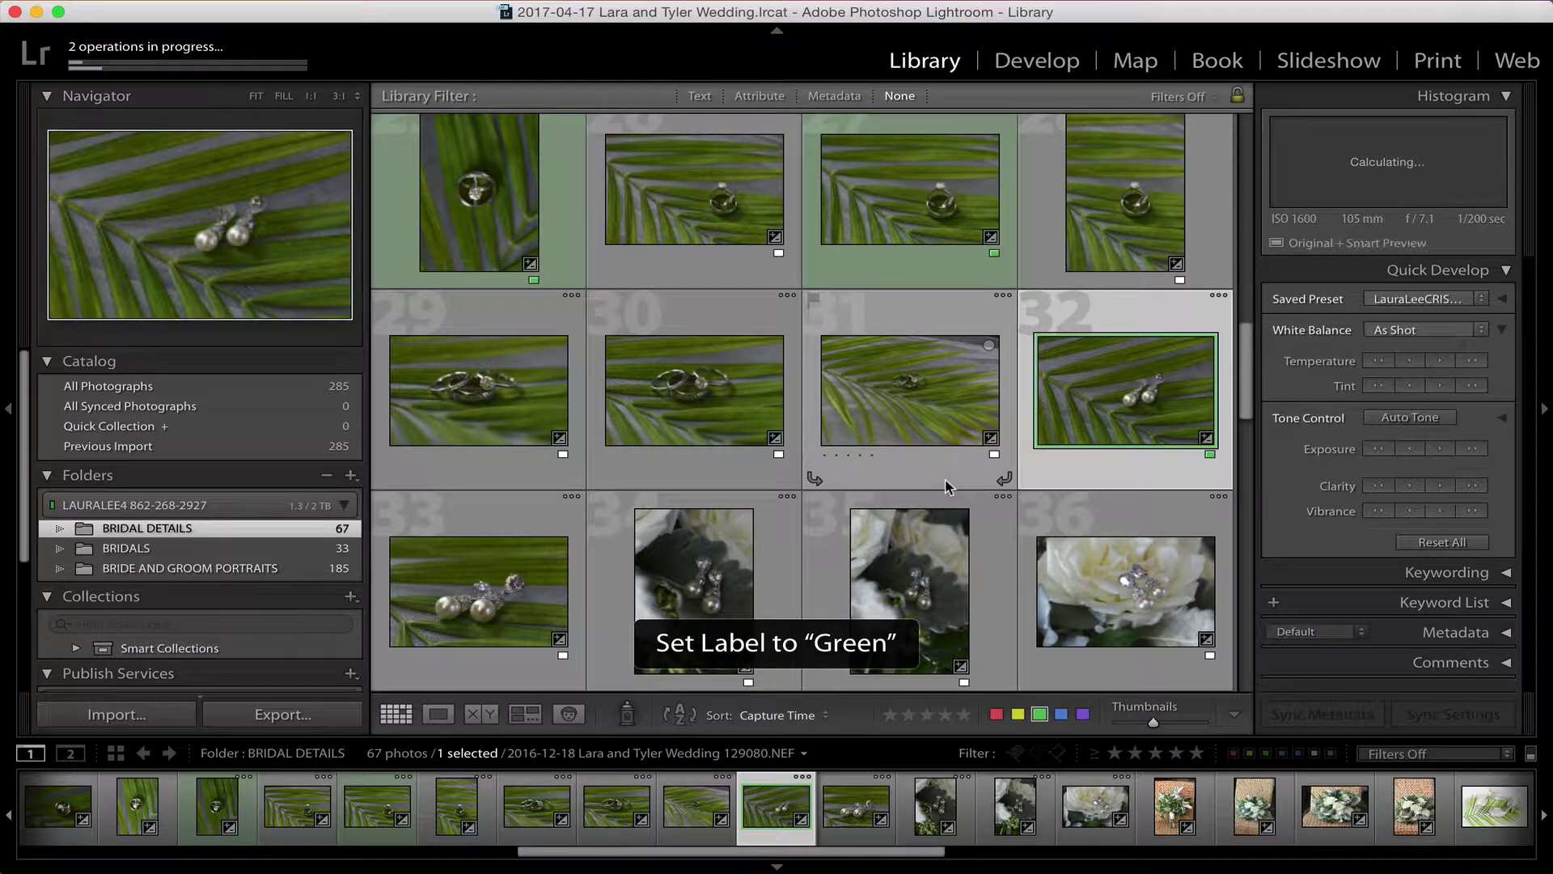
# Label earring photos 33, on the palm leaf, and 36, on the white rose, green
pyautogui.press('Right')
pyautogui.press('8')
pyautogui.press('Right')
pyautogui.press('Right')
pyautogui.press('Right')
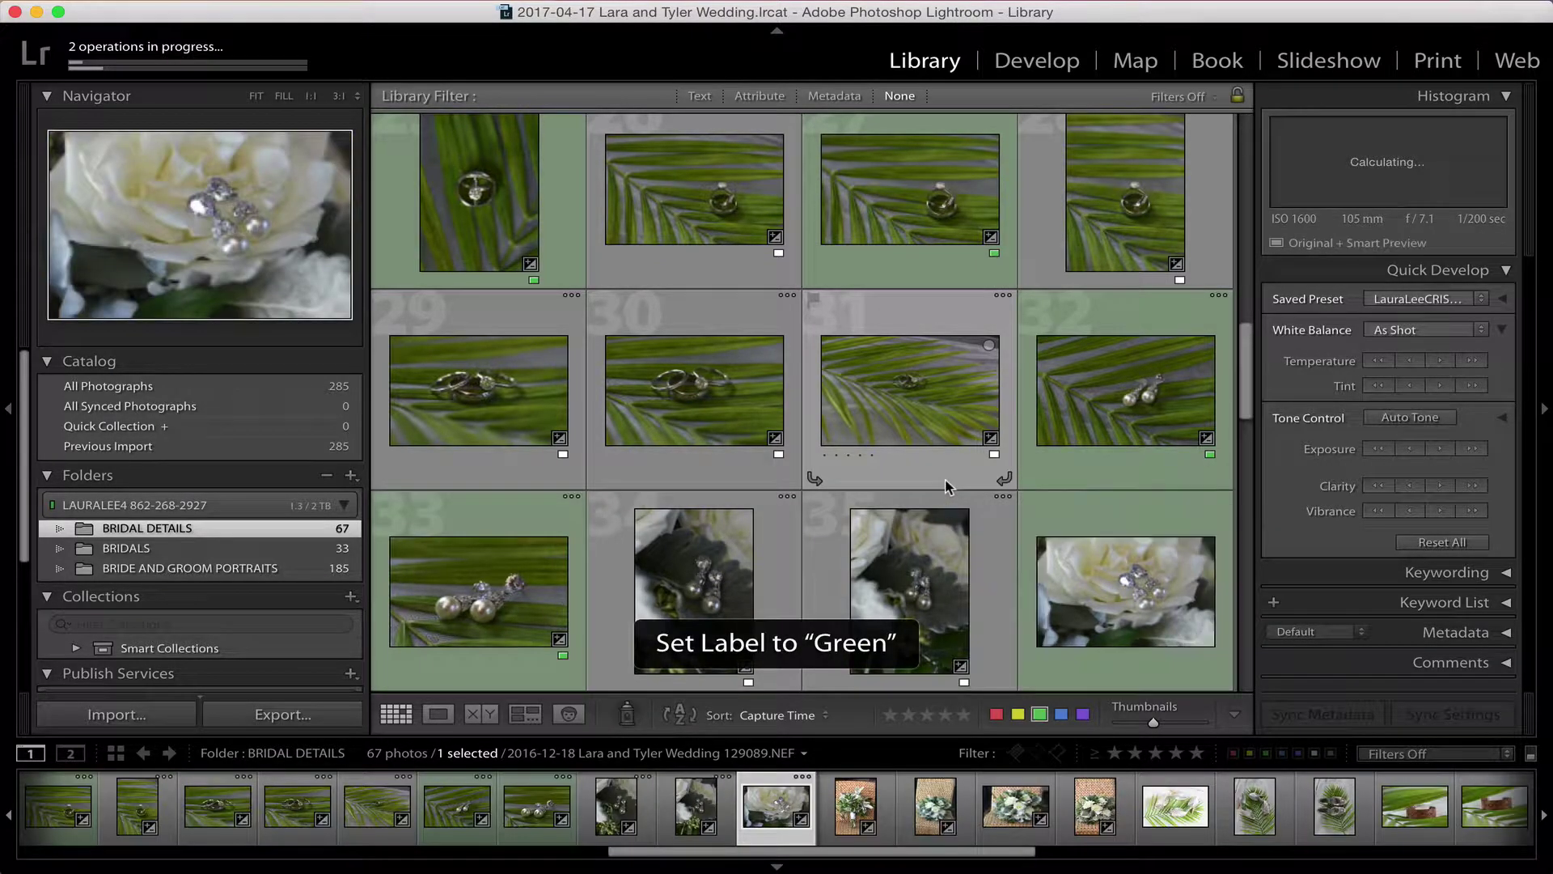
pyautogui.press('8')
# Label bouquet photo 37 and the landscape shoe photo 41 green
pyautogui.press('Right')
pyautogui.press('Right')
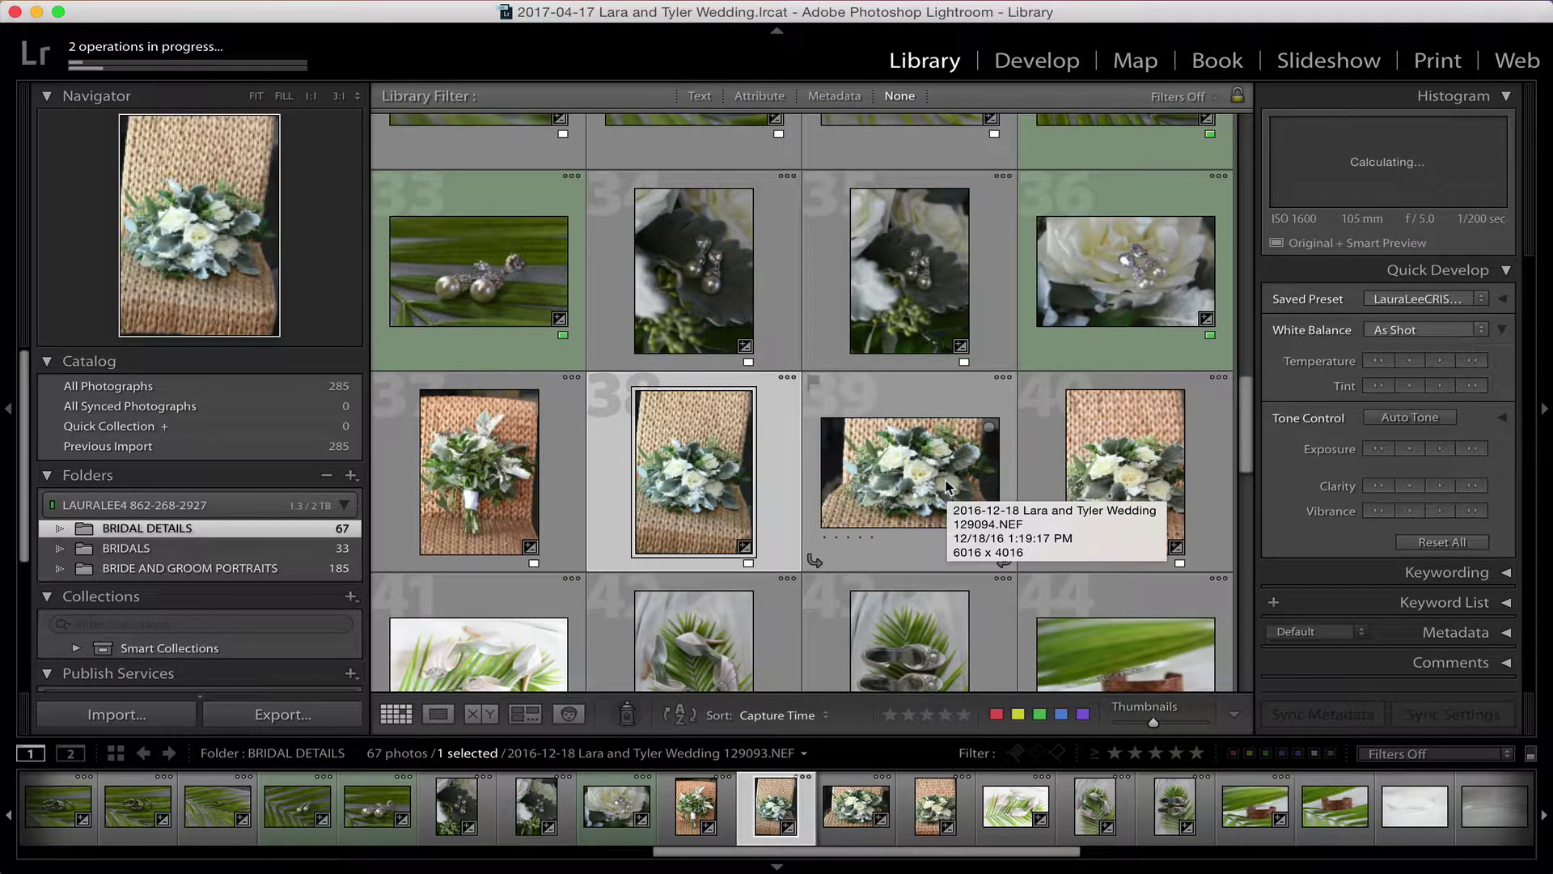
pyautogui.press('Left')
pyautogui.press('8')
pyautogui.press('Down')
pyautogui.press('8')
# Look through the bracelet, rosary and dress-rack photos further down in BRIDAL DETAILS
pyautogui.press('Right')
pyautogui.press('Right')
pyautogui.press('Right')
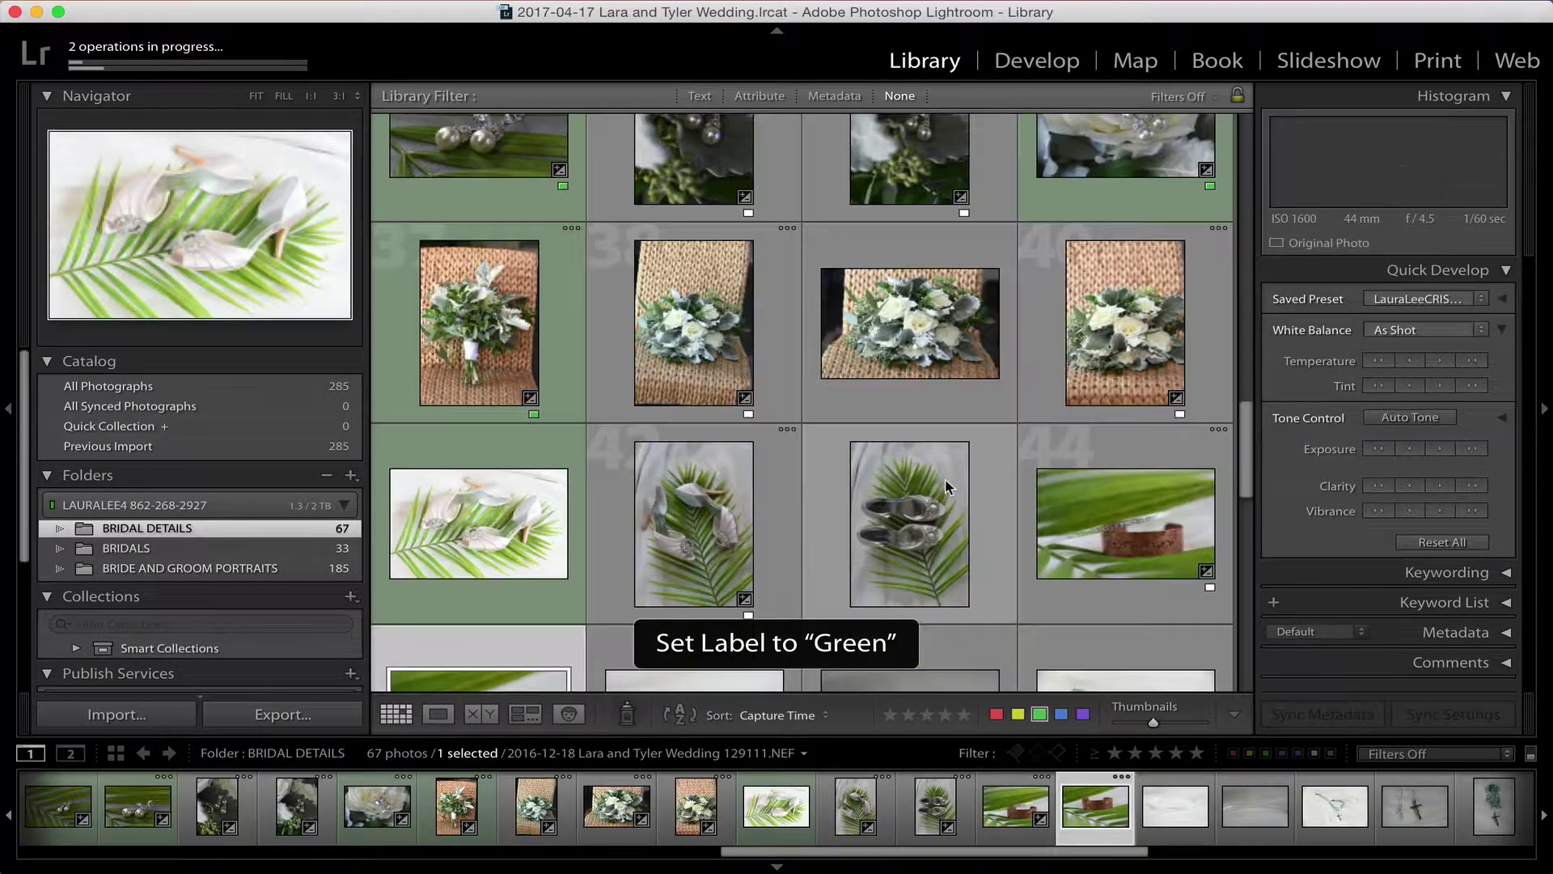
pyautogui.scroll(-2, 944, 478)
pyautogui.press('Right')
pyautogui.press('Right')
pyautogui.press('Right')
pyautogui.press('Right')
pyautogui.press('Right')
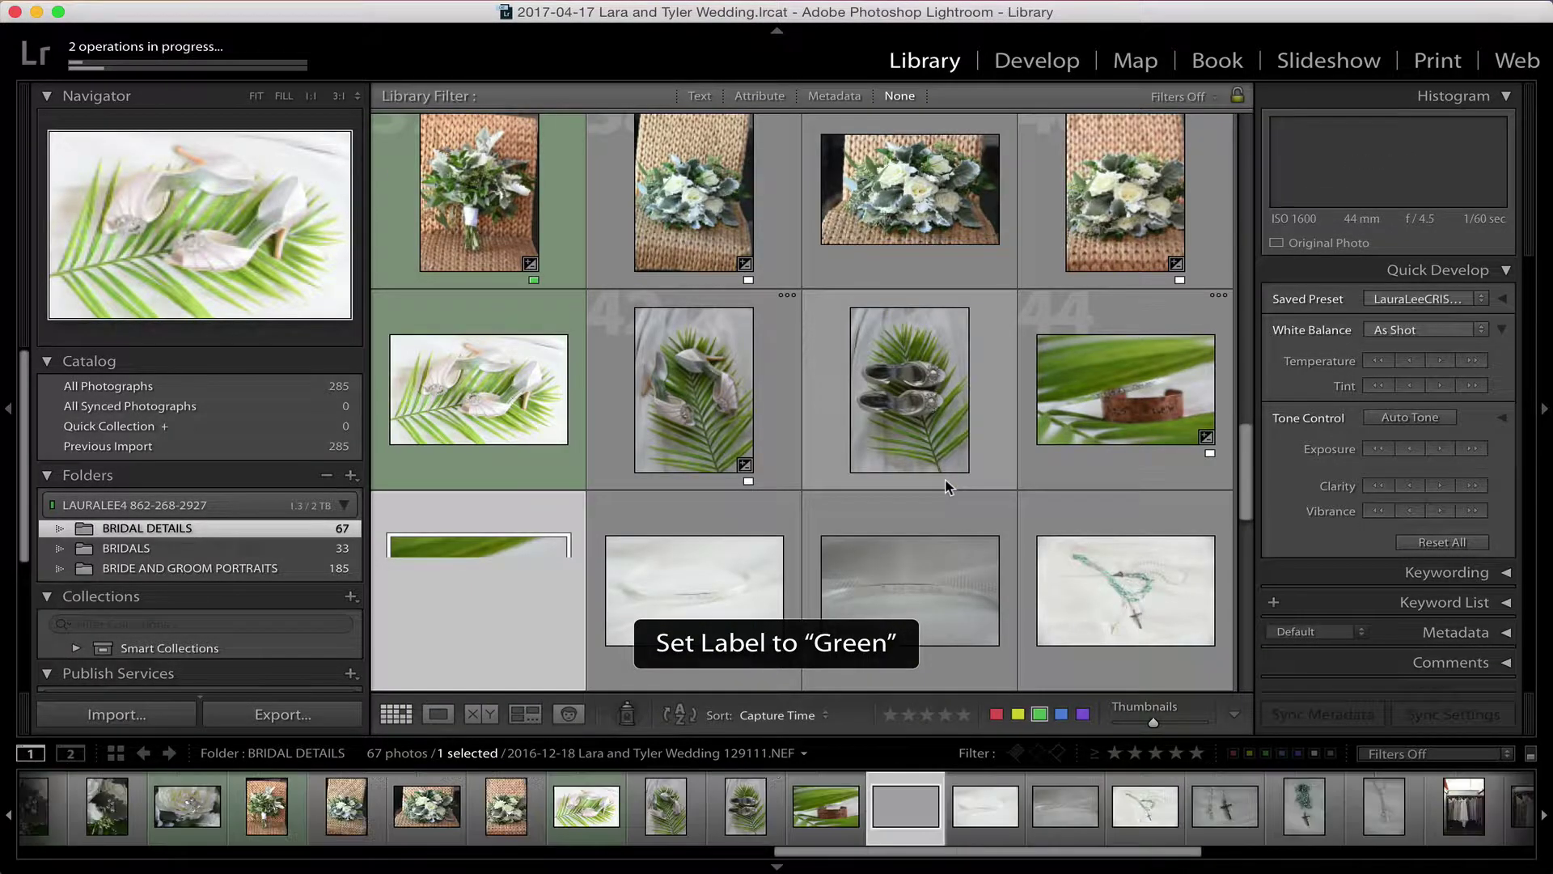
pyautogui.press('Right')
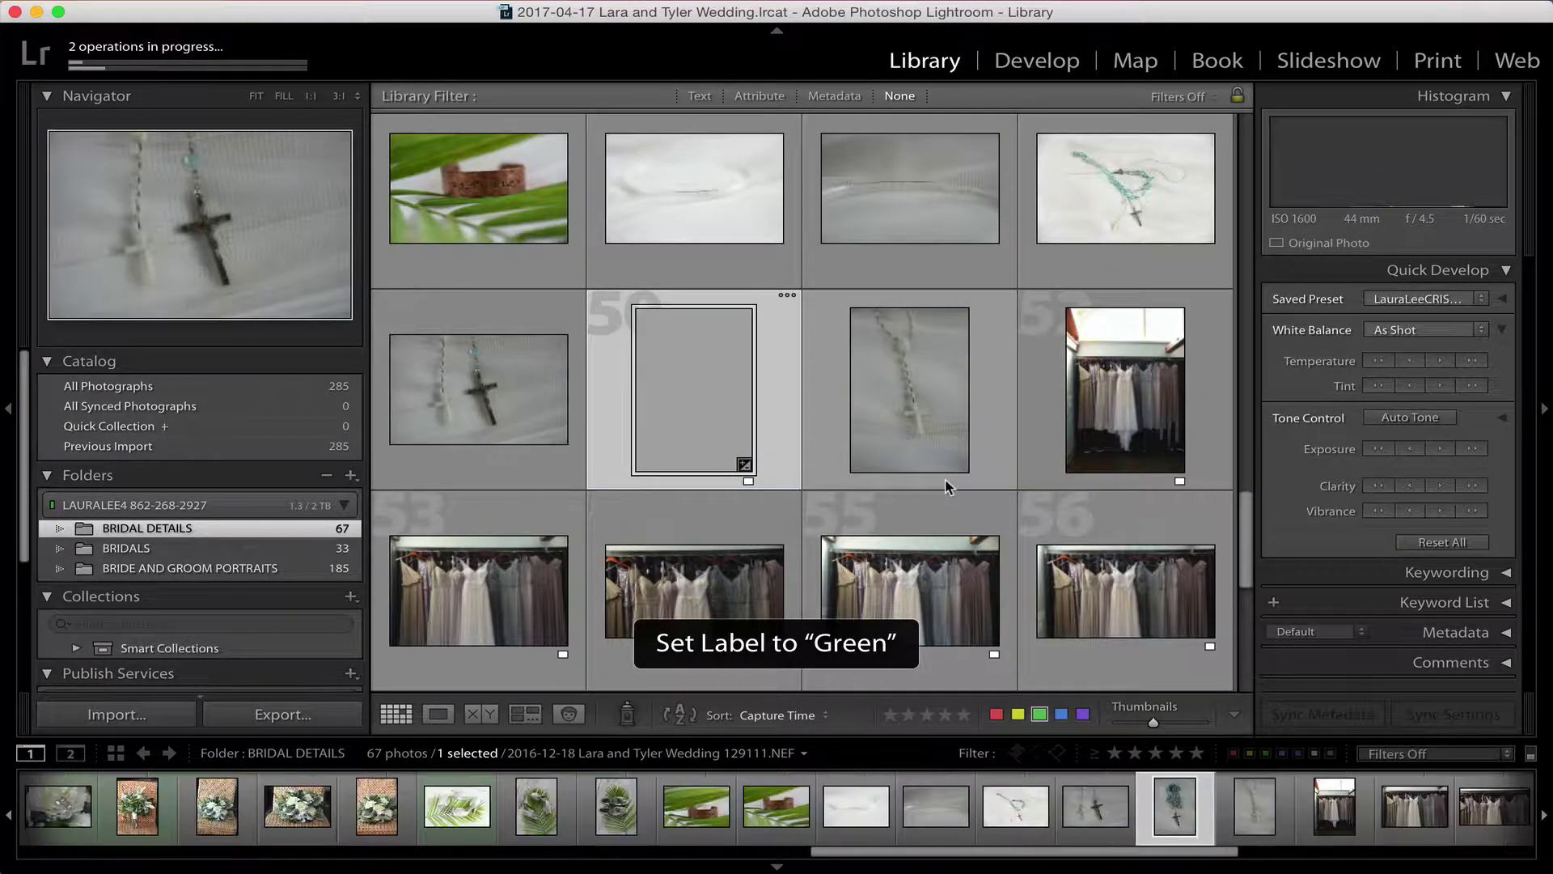
pyautogui.press('Down')
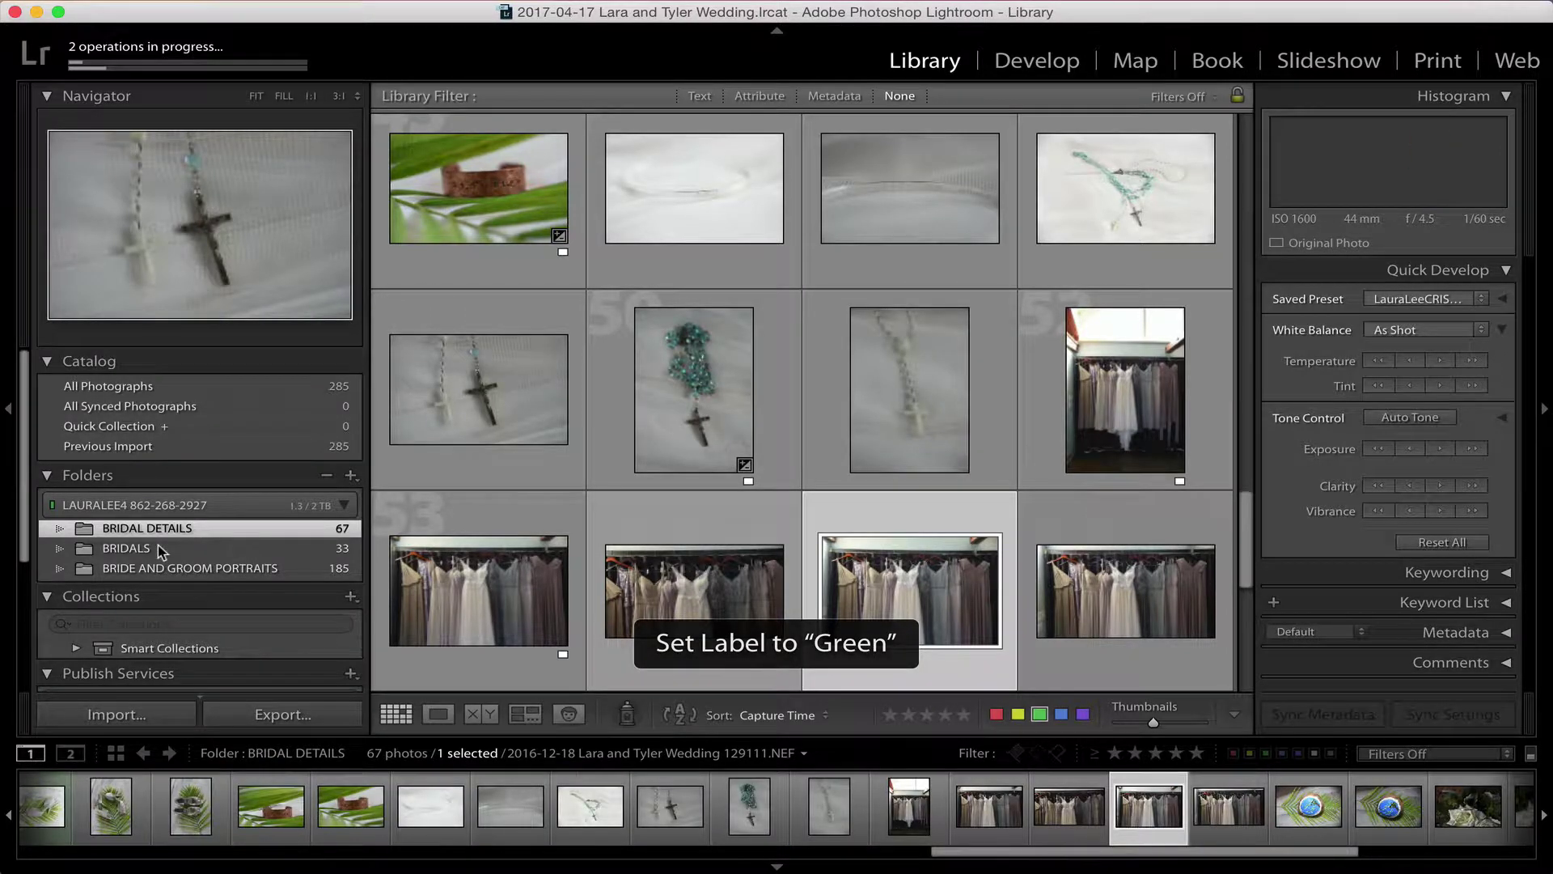
# Show the BRIDALS folder, open its first portrait in the enlarged single-photo view and label it green
pyautogui.click(128, 549)
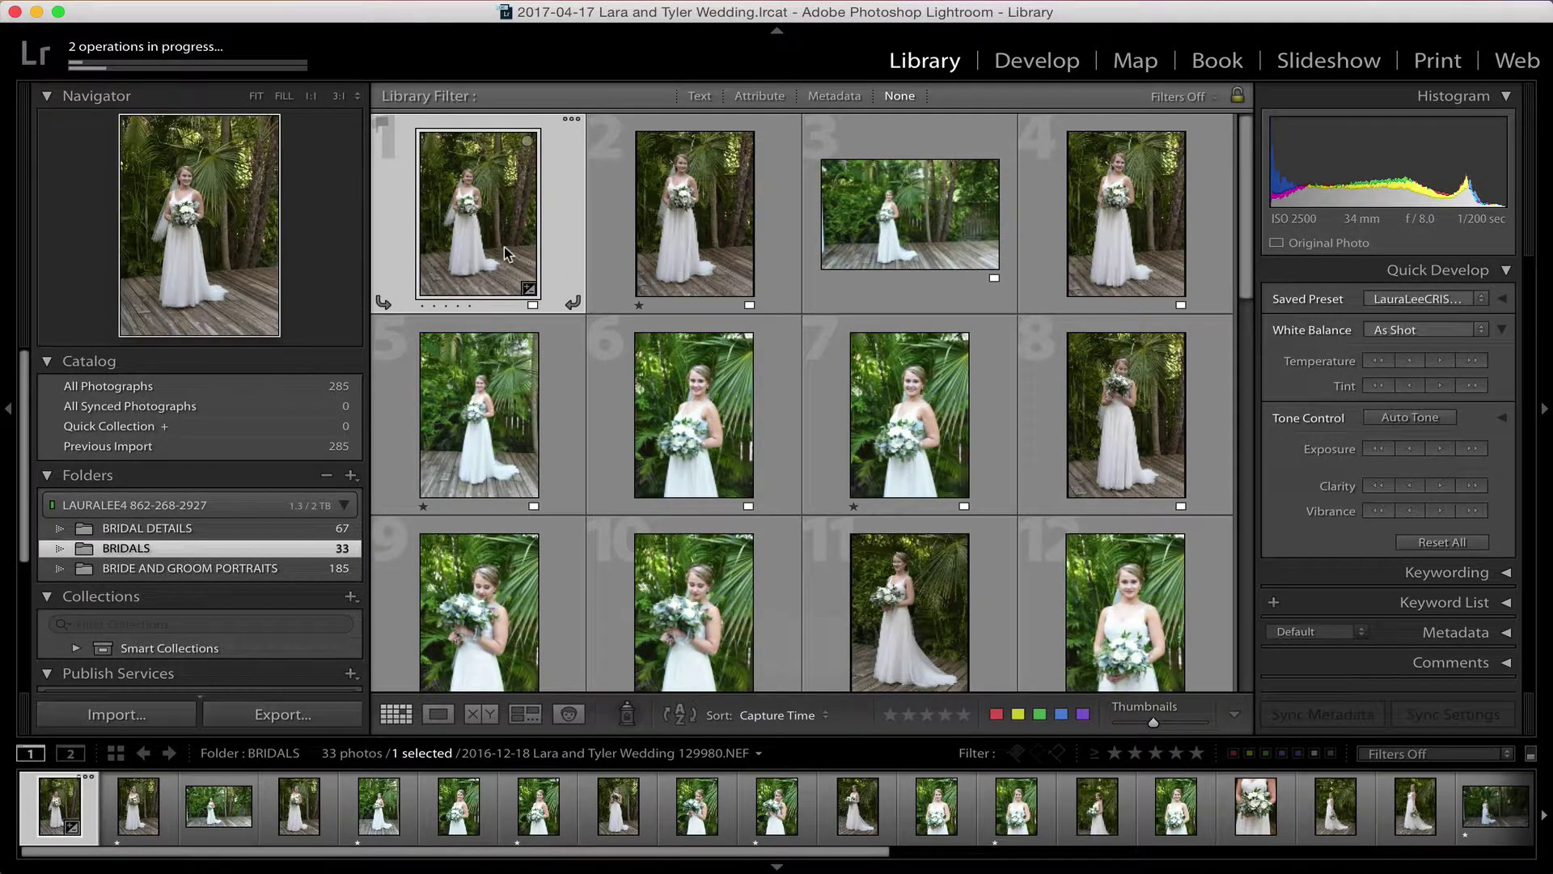
pyautogui.scroll(-3, 838, 580)
pyautogui.scroll(3, 838, 580)
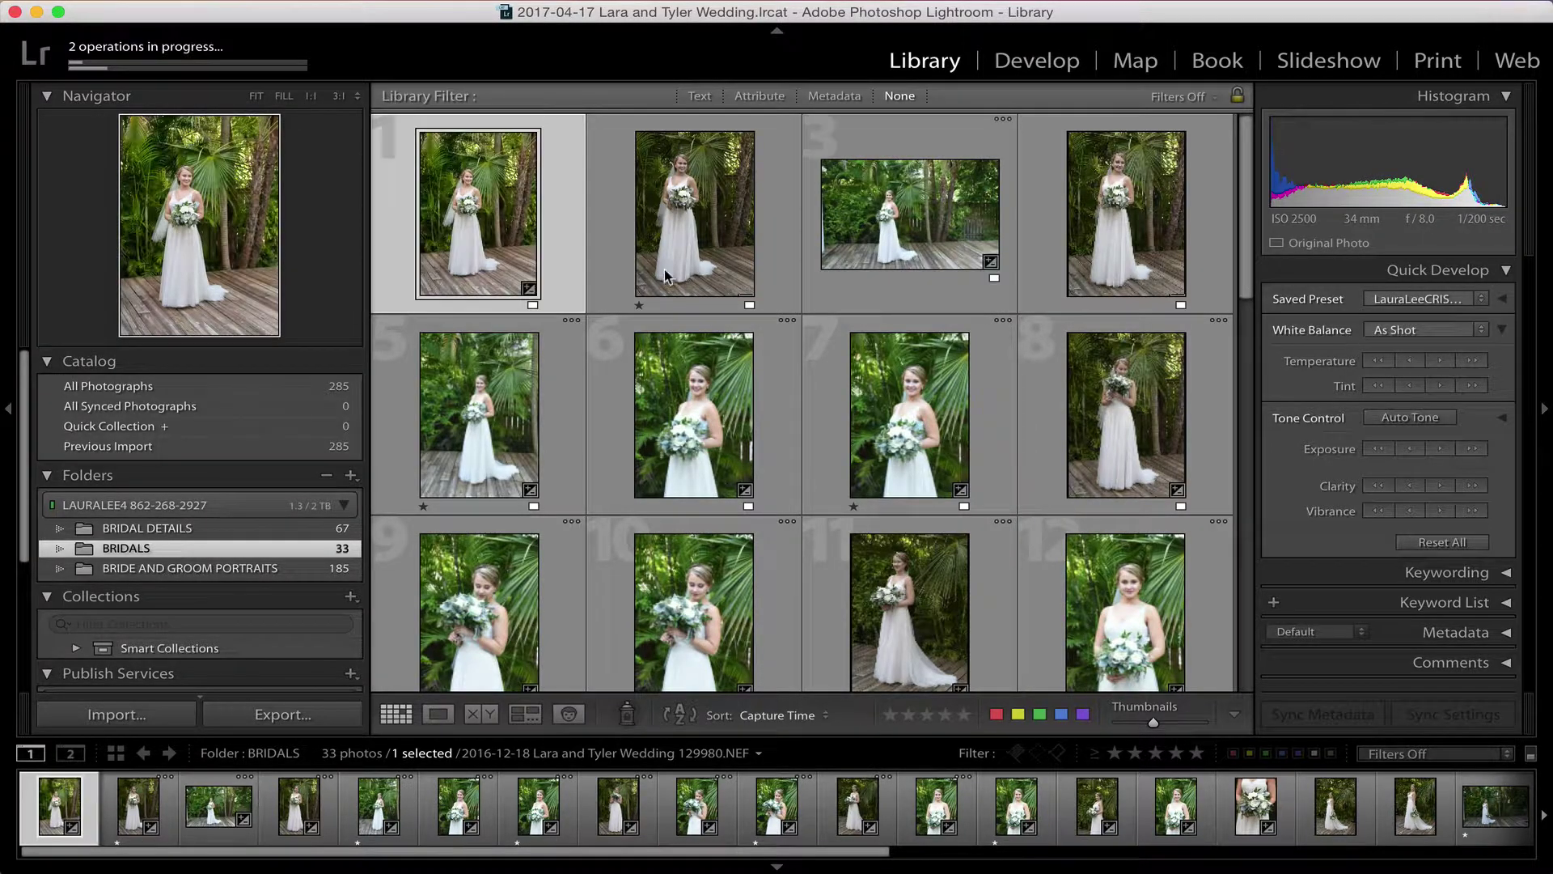
pyautogui.doubleClick(482, 197)
pyautogui.press('8')
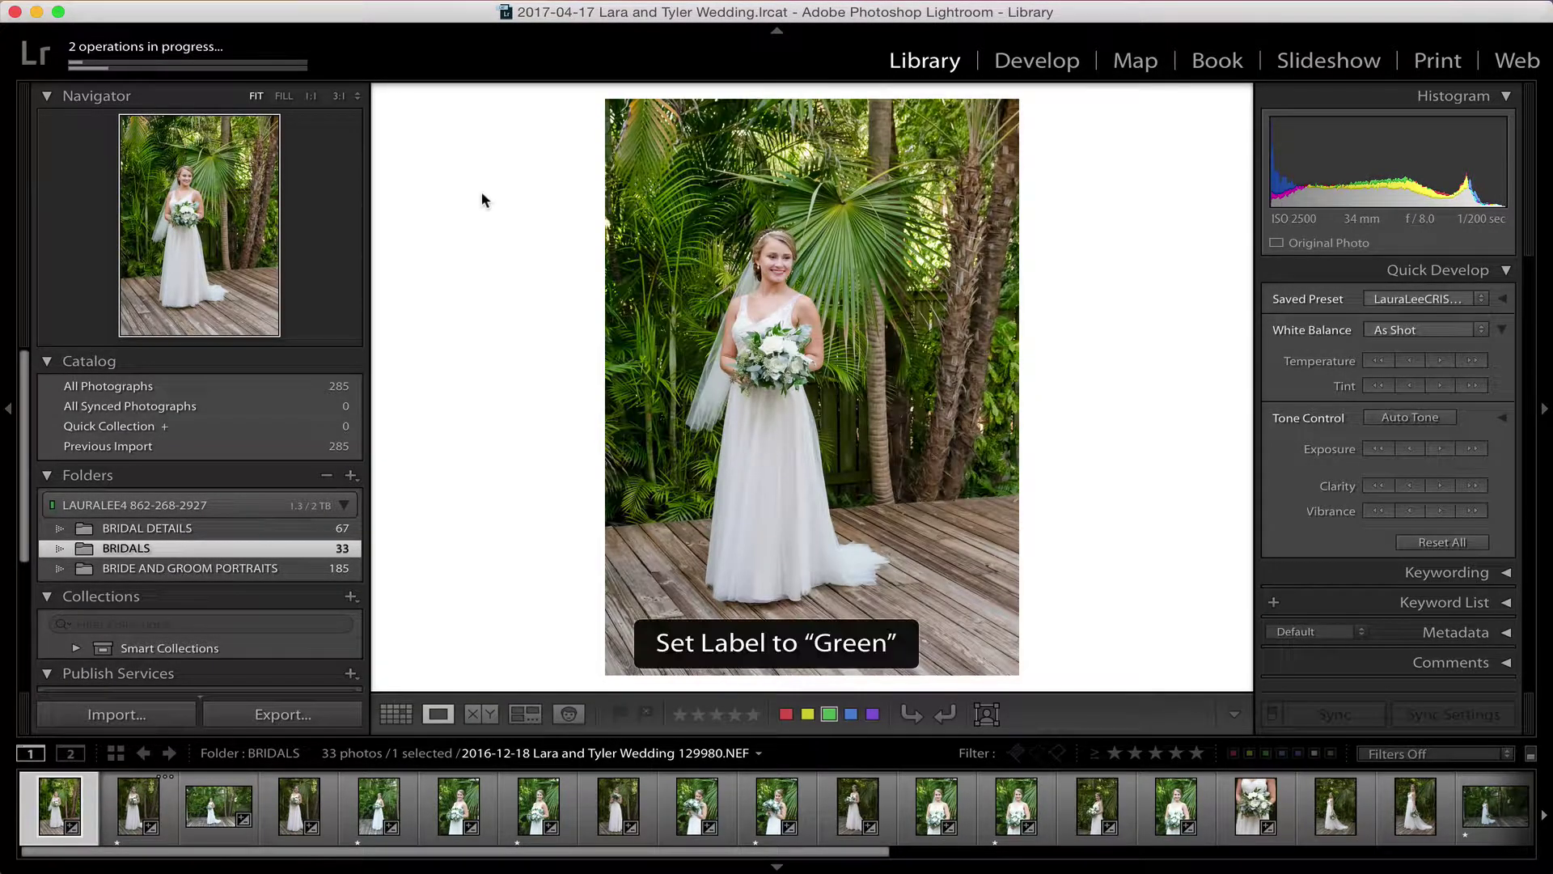
# Label the fourth BRIDALS portrait green and return to the thumbnail grid
pyautogui.press('Right')
pyautogui.press('Right')
pyautogui.press('Right')
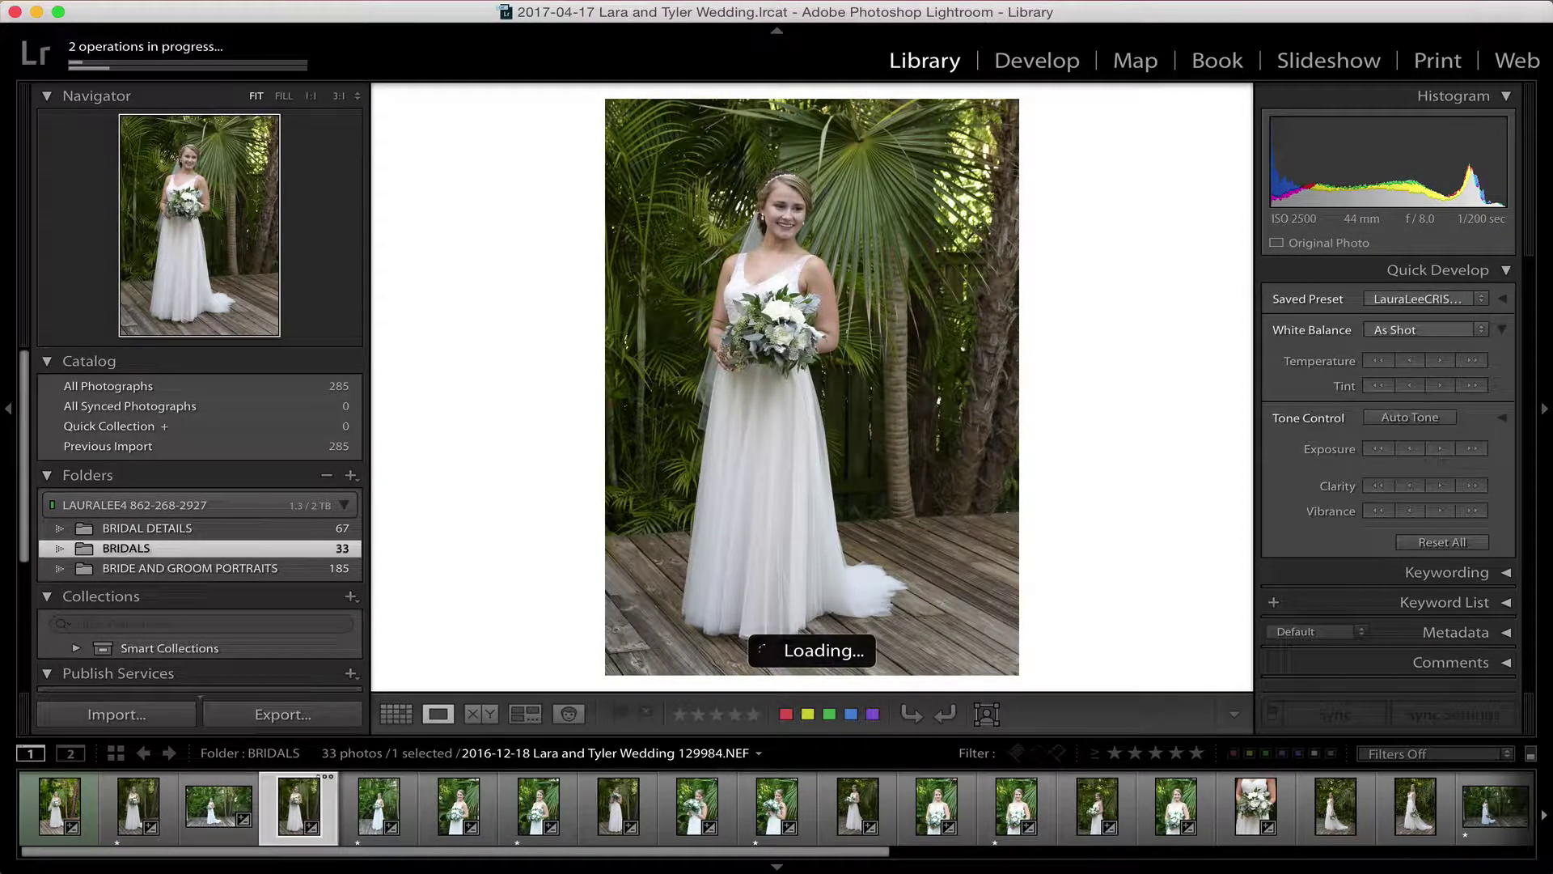
pyautogui.press('Right')
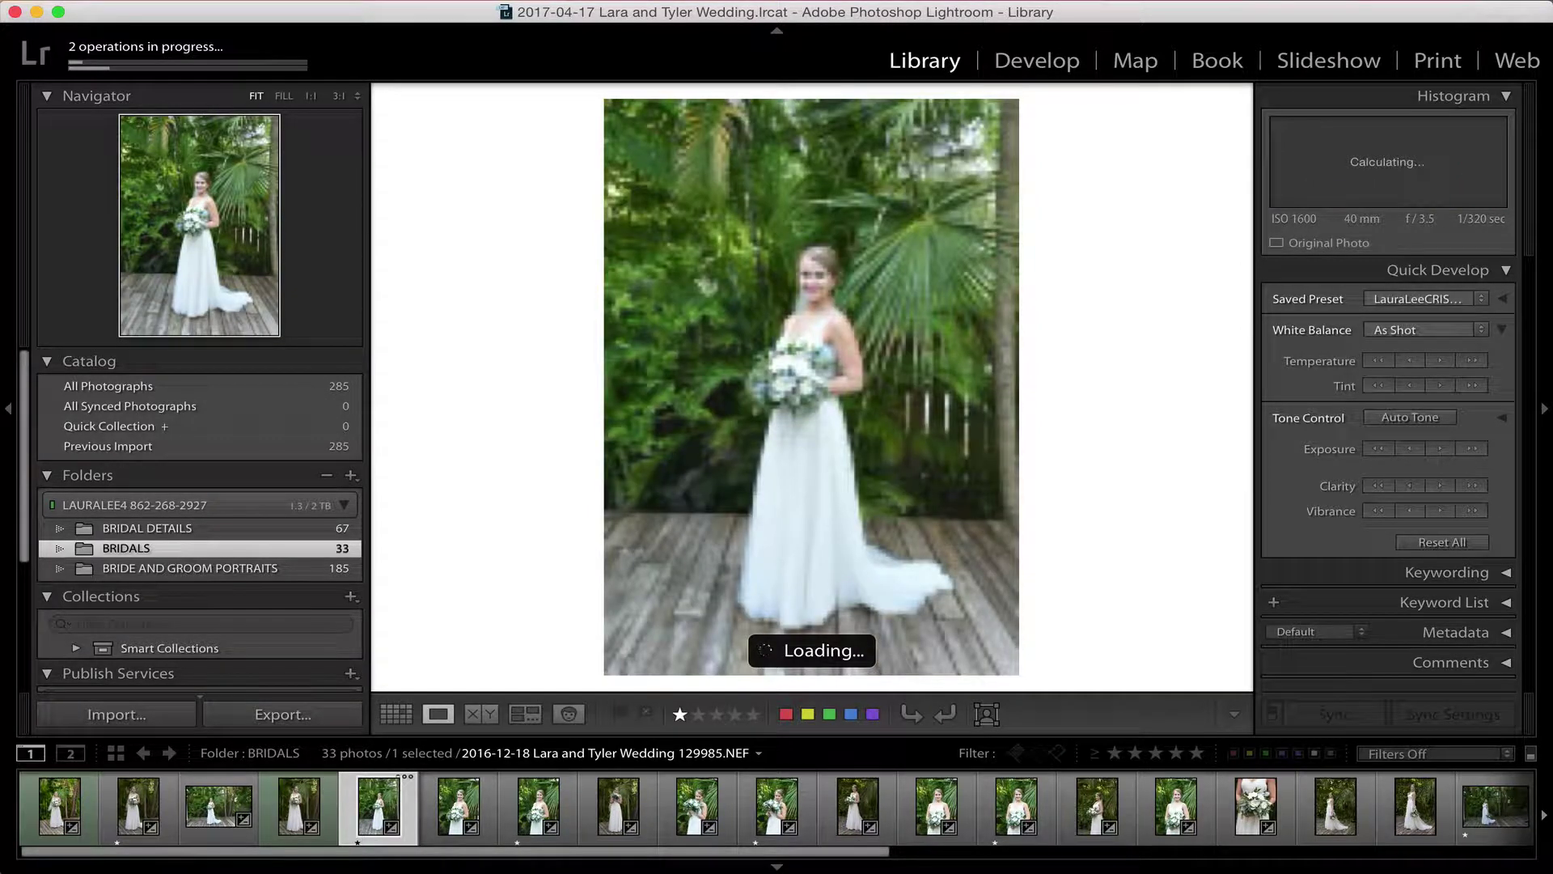
pyautogui.press('g')
pyautogui.press('Right')
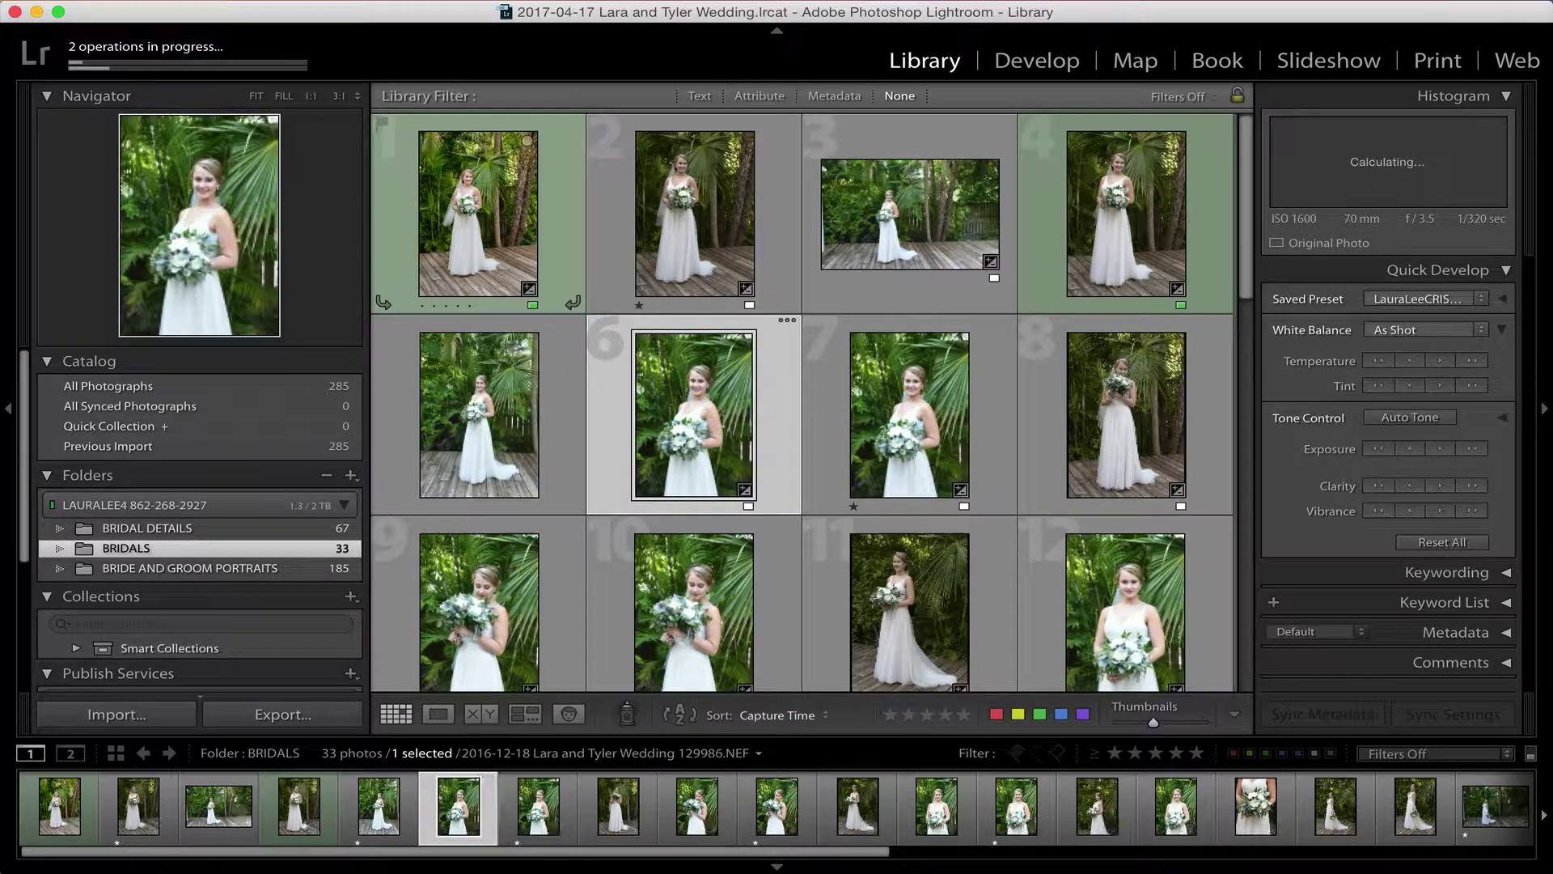
# Label bridal portraits 6 and 10 green
pyautogui.press('Right')
pyautogui.press('Right')
pyautogui.press('8')
pyautogui.press('Right')
pyautogui.press('Right')
pyautogui.press('Right')
pyautogui.press('Right')
pyautogui.press('Right')
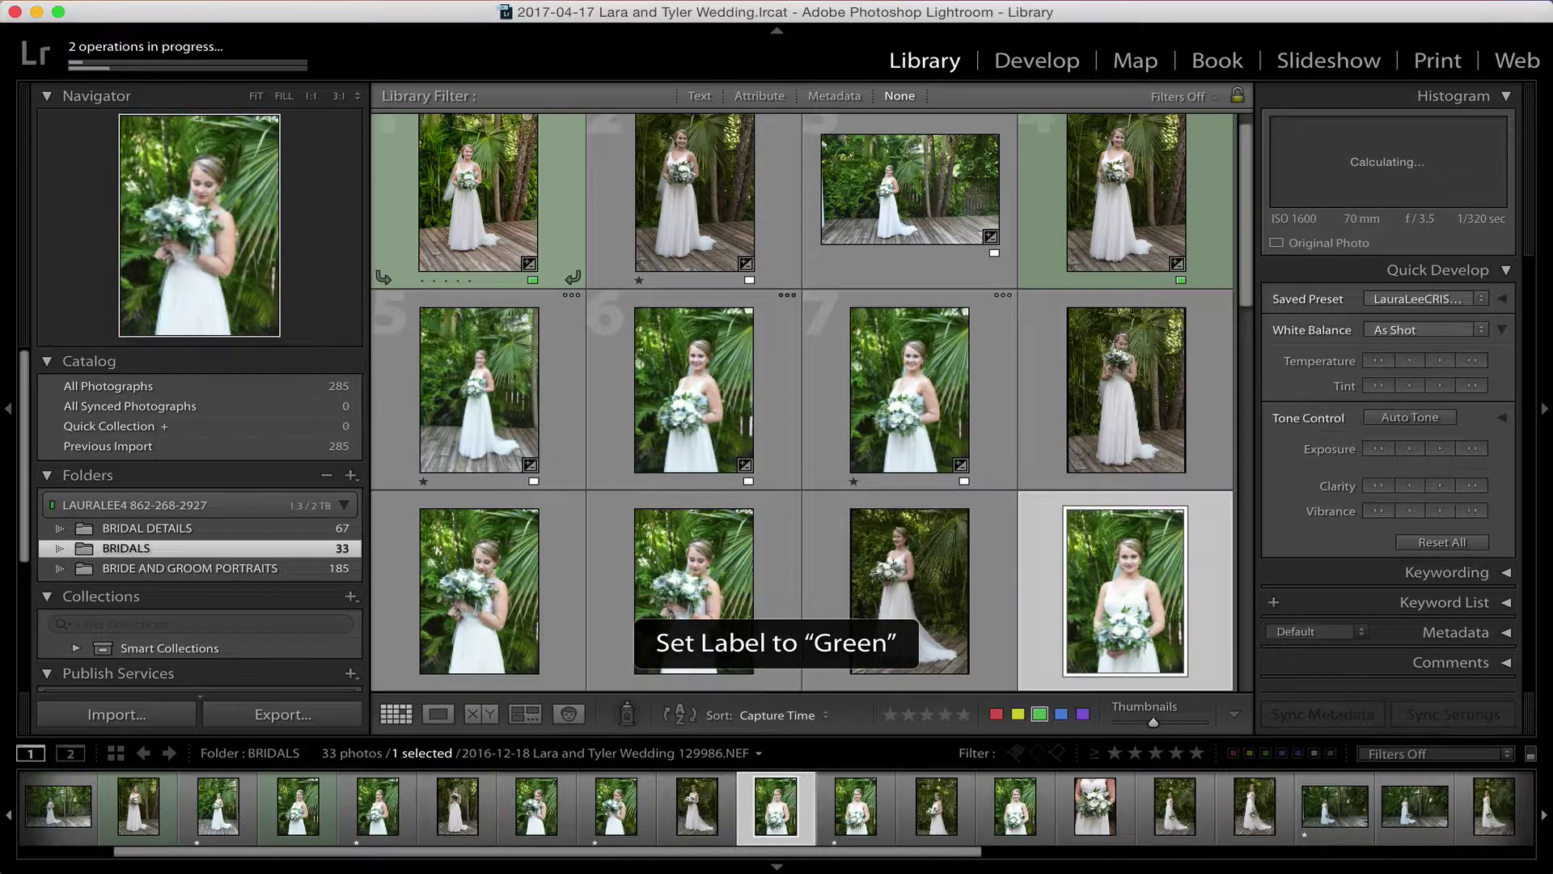
pyautogui.press('Left')
pyautogui.press('Left')
pyautogui.press('Left')
pyautogui.press('8')
# Label bouquet close-up 16 and full-length bridal portrait 18 green
pyautogui.press('Down')
pyautogui.press('Right')
pyautogui.press('Right')
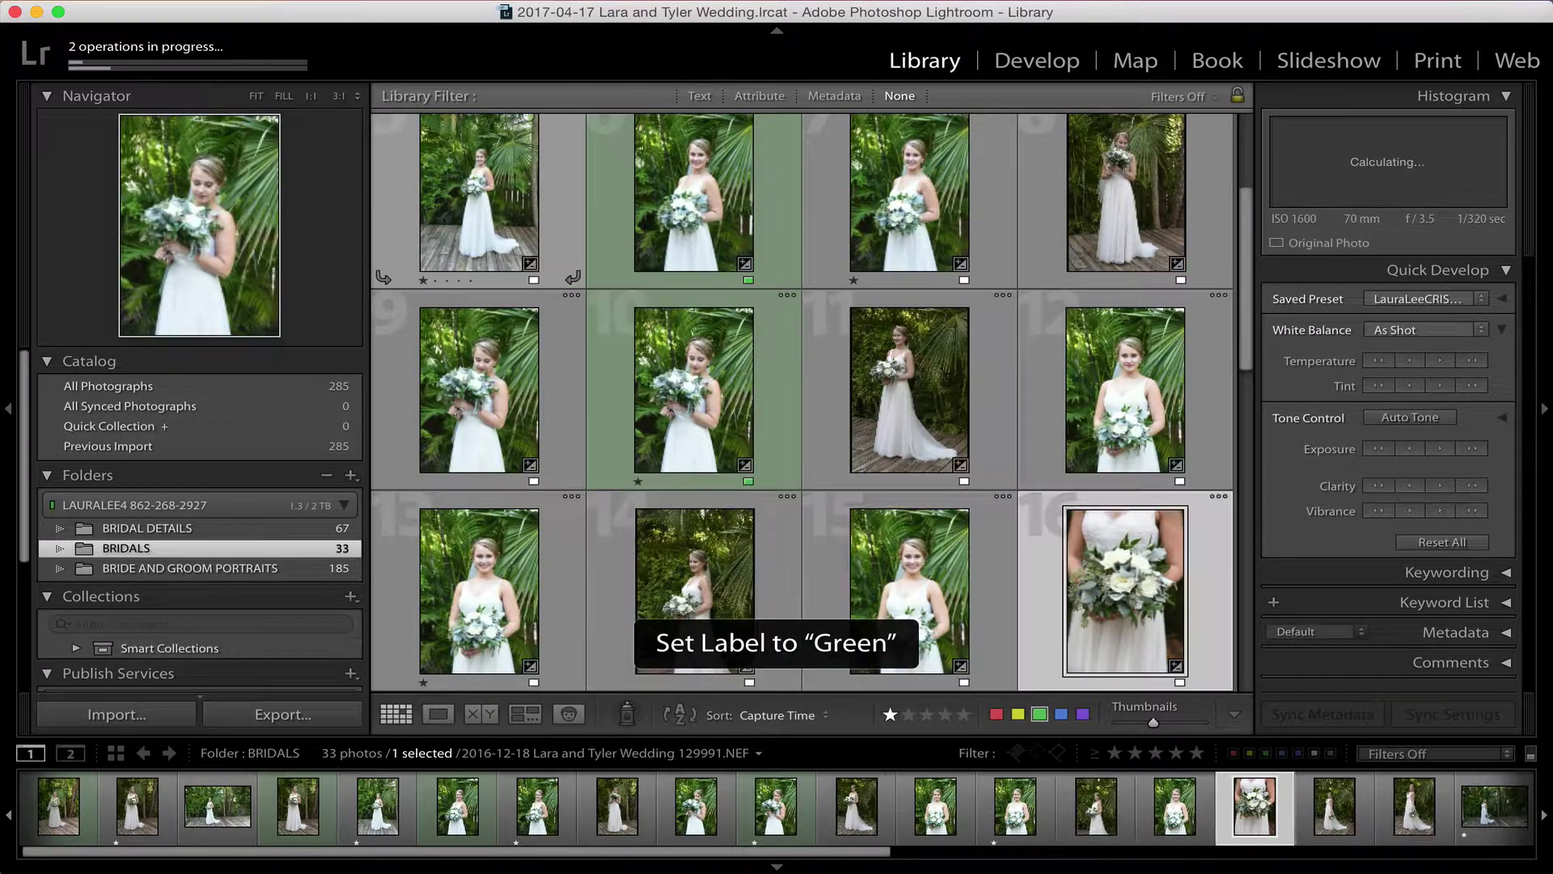
pyautogui.press('8')
pyautogui.press('Down')
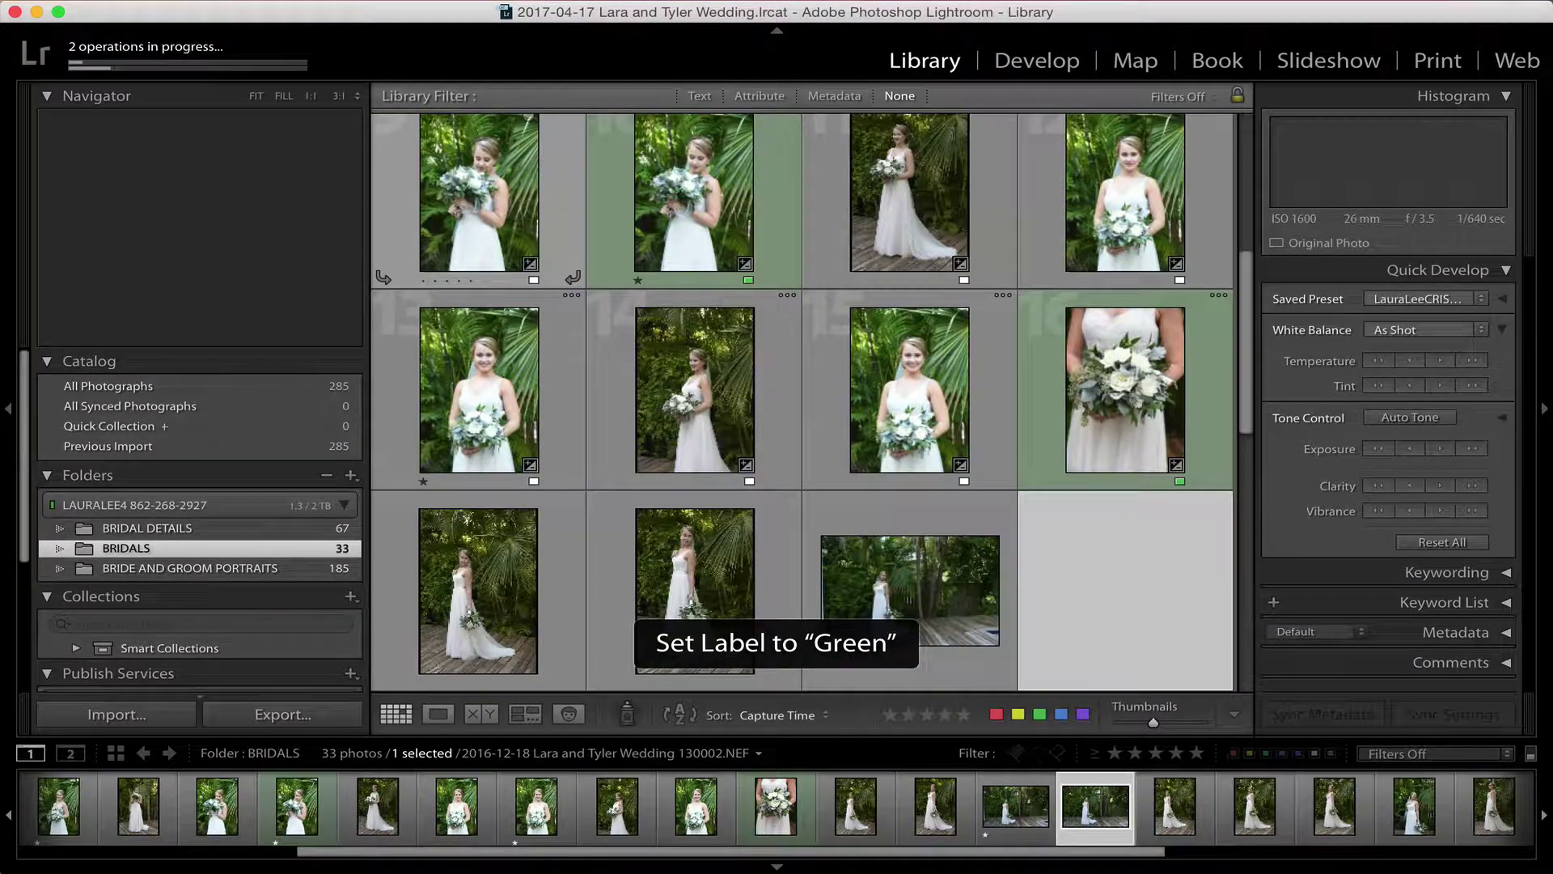
pyautogui.click(477, 590)
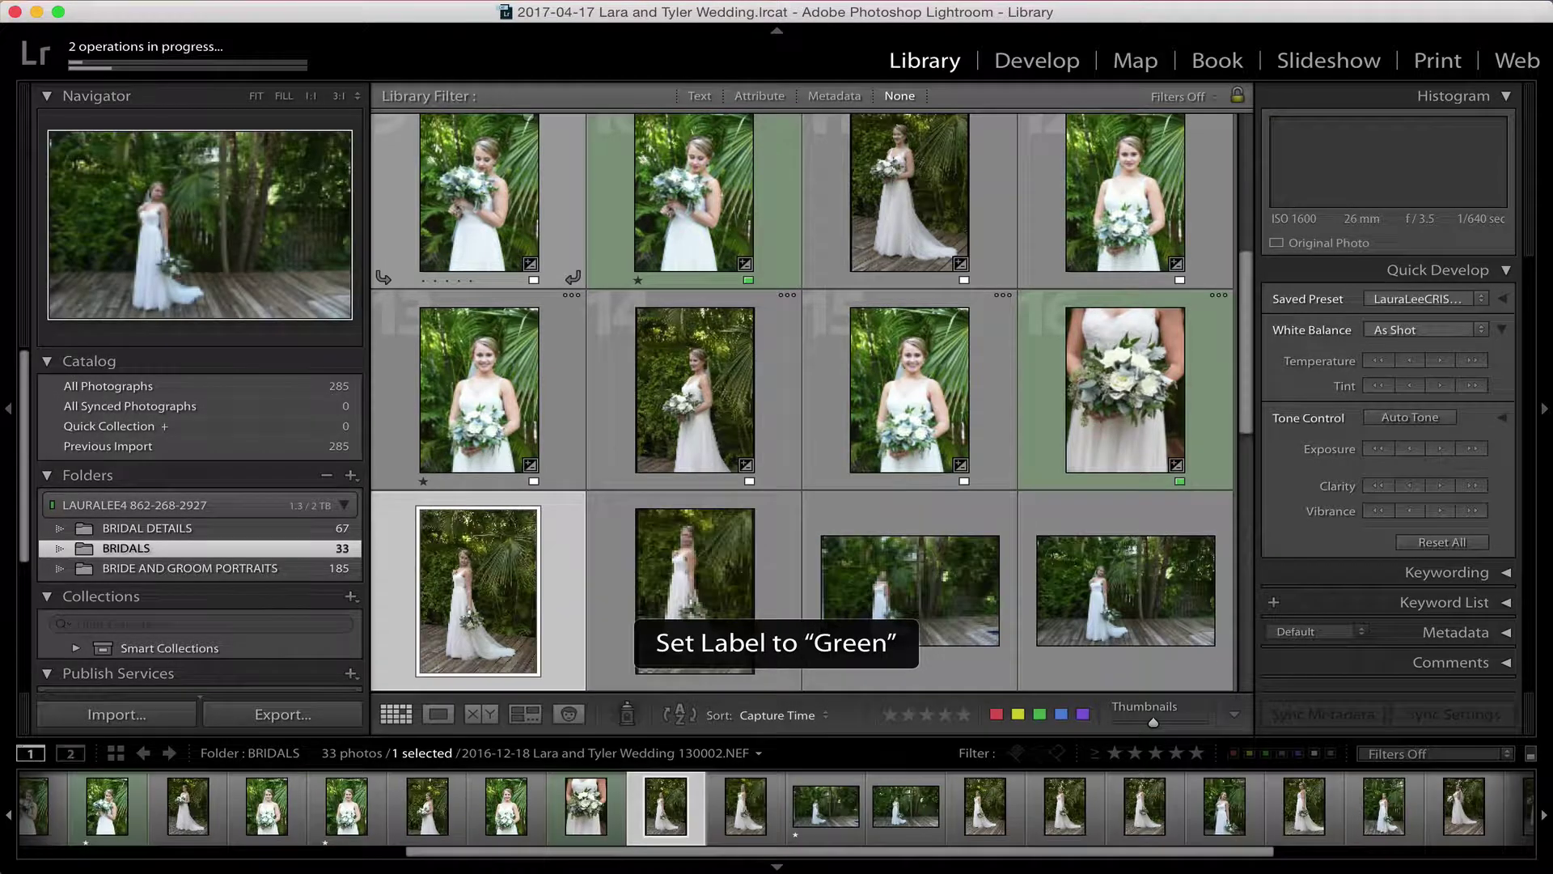
pyautogui.click(694, 566)
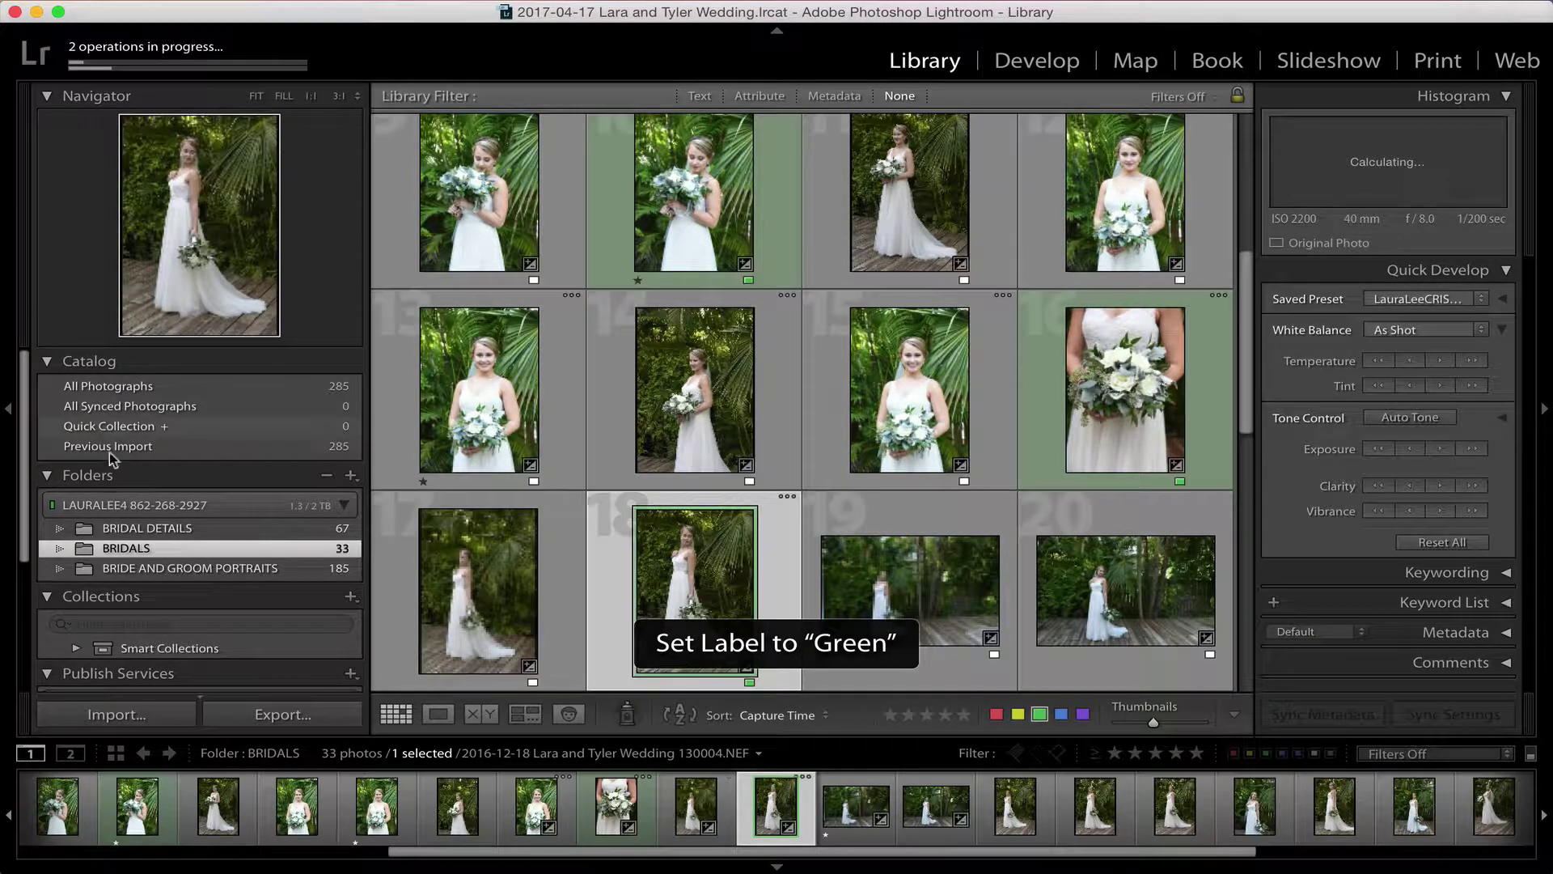
# Show the BRIDE AND GROOM PORTRAITS folder and label photo 12 of the smiling couple green
pyautogui.click(186, 568)
pyautogui.scroll(-8, 757, 437)
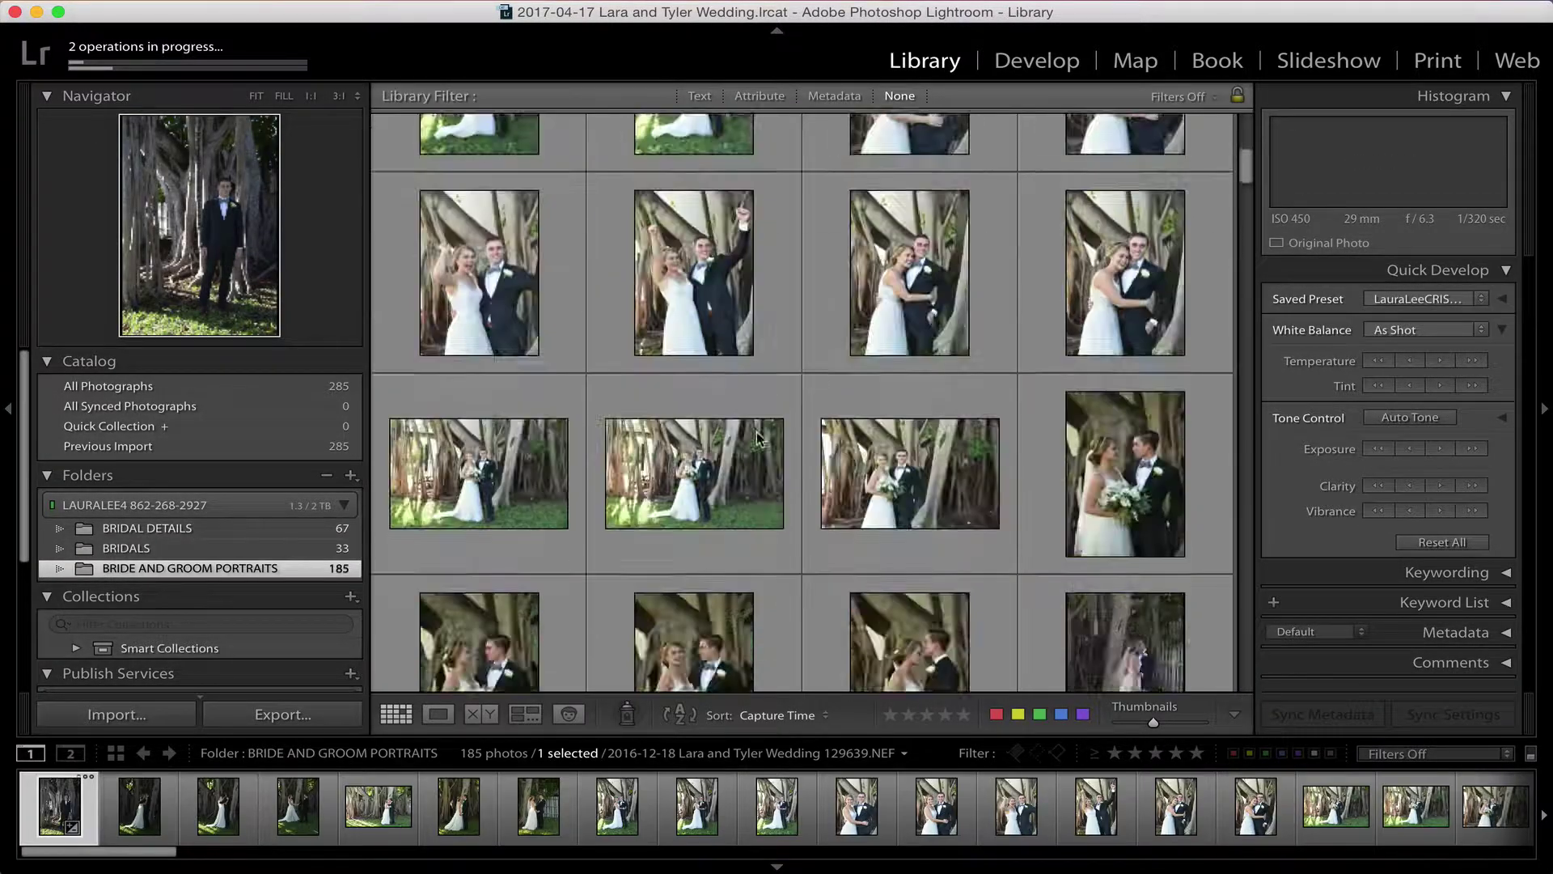
pyautogui.scroll(8, 757, 437)
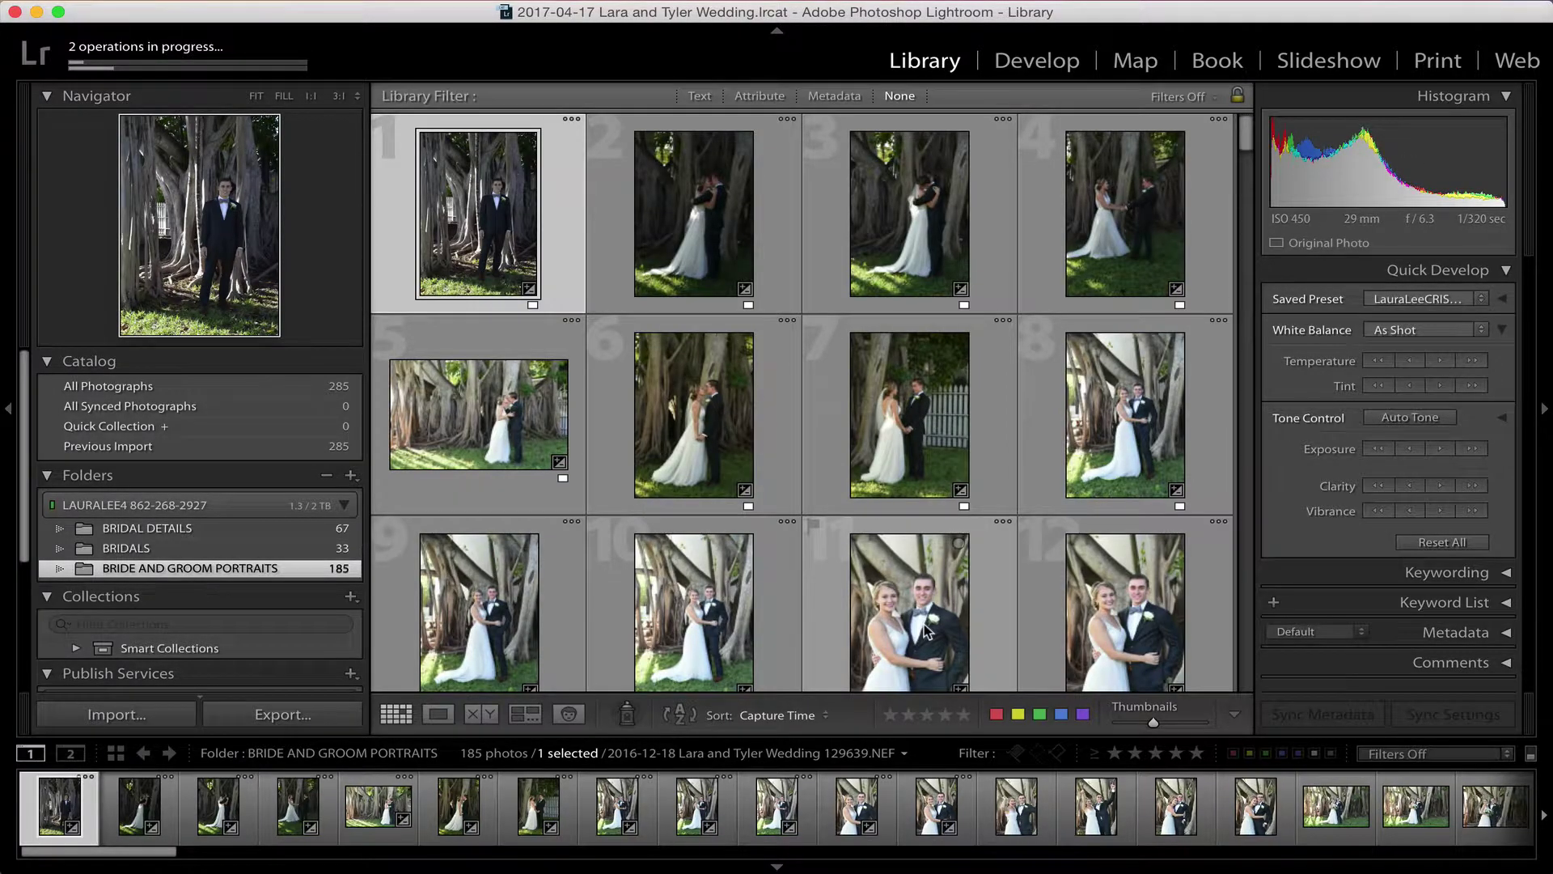
pyautogui.click(1105, 538)
pyautogui.press('8')
pyautogui.scroll(-3, 1109, 536)
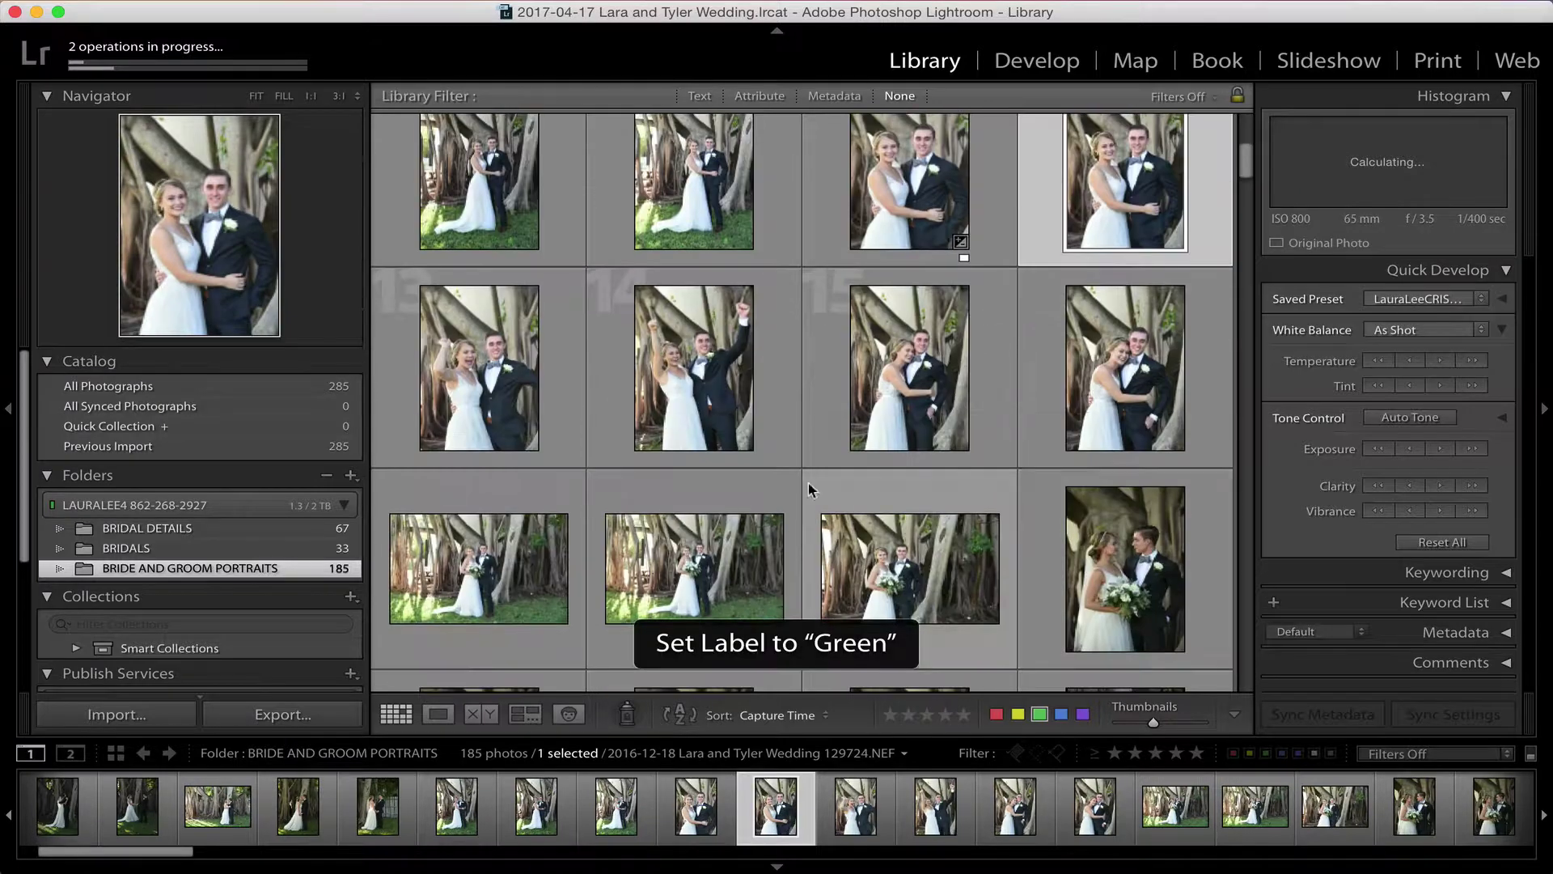
# Label couple photos 14, 18 and 19 green
pyautogui.click(694, 368)
pyautogui.press('8')
pyautogui.click(694, 566)
pyautogui.press('8')
pyautogui.click(922, 596)
pyautogui.scroll(-4, 922, 596)
pyautogui.press('8')
# Label couple photos 22, 26 and 36 green
pyautogui.click(678, 419)
pyautogui.press('8')
pyautogui.click(694, 549)
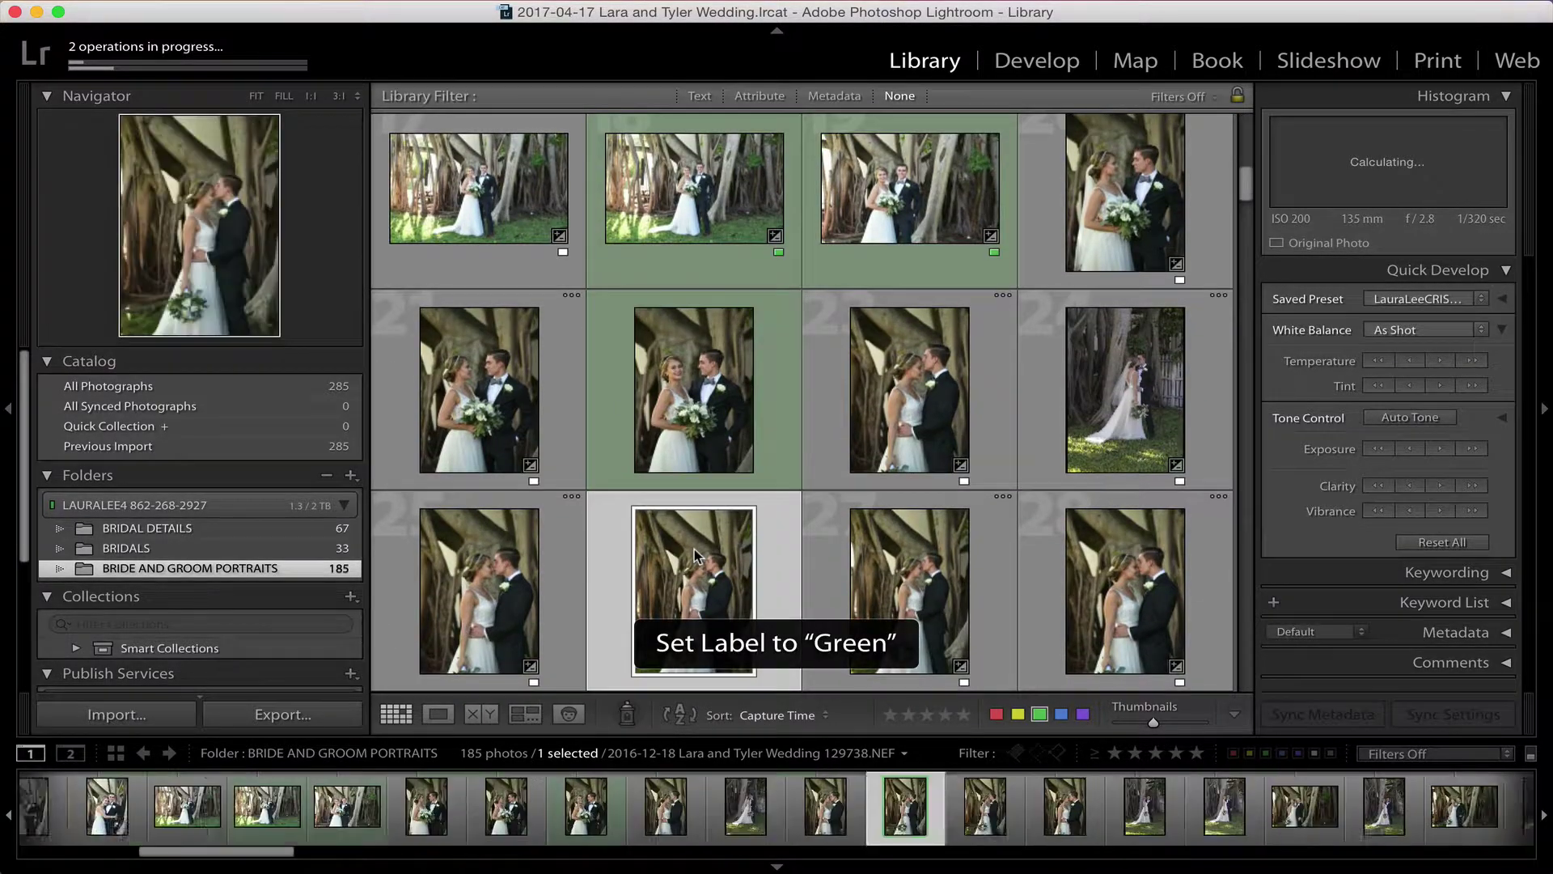
pyautogui.press('8')
pyautogui.scroll(-4, 922, 534)
pyautogui.click(1153, 528)
pyautogui.press('8')
# Label couple close-up 47 and landscape couple photo 50 green
pyautogui.scroll(-8, 1152, 527)
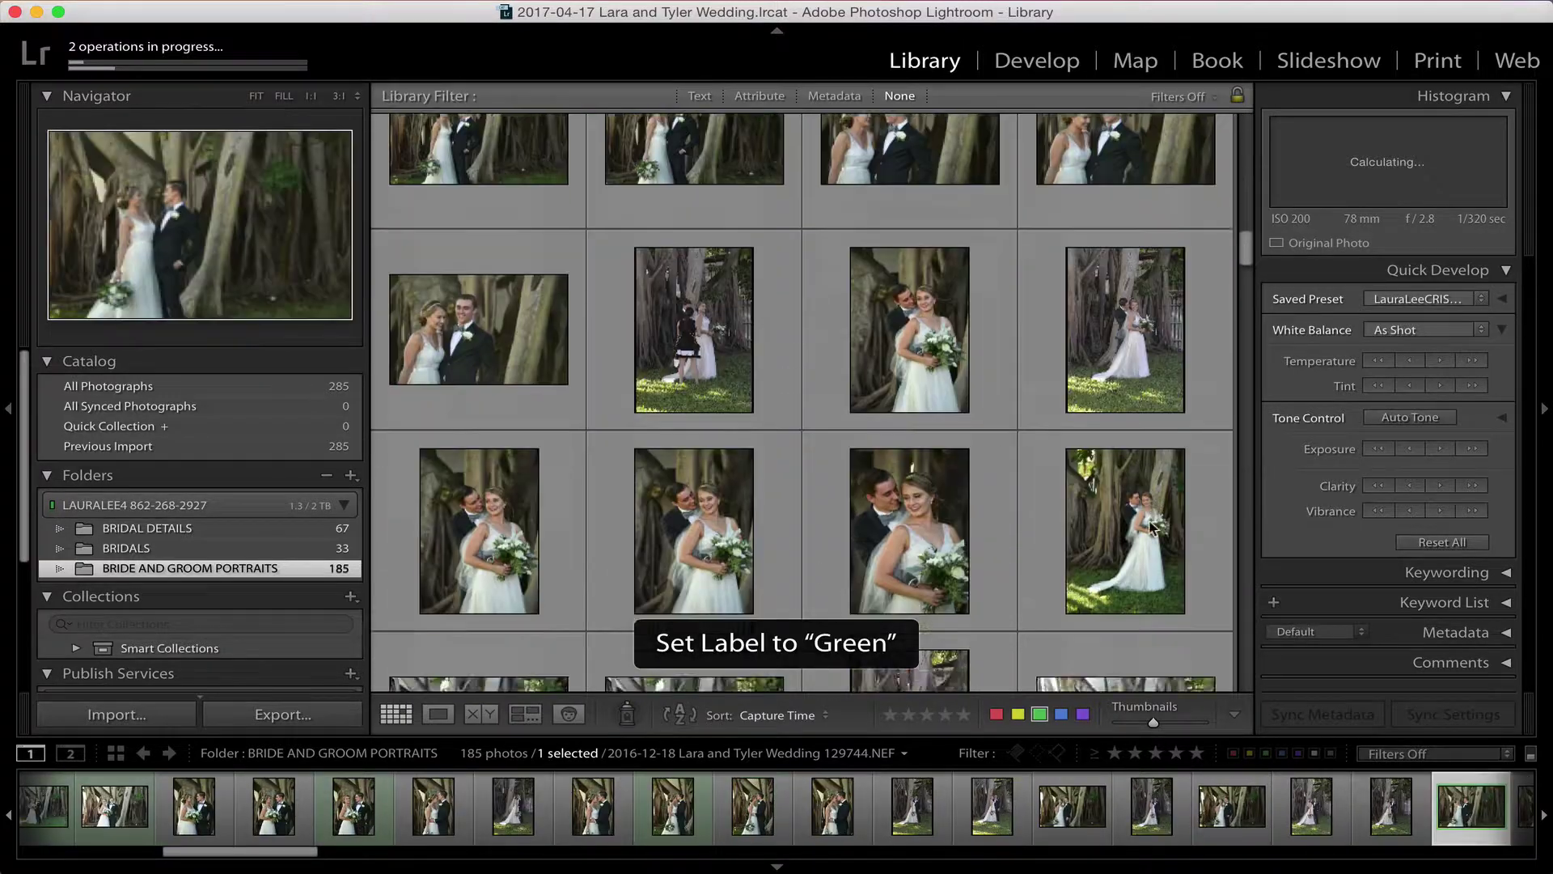
pyautogui.click(909, 273)
pyautogui.press('8')
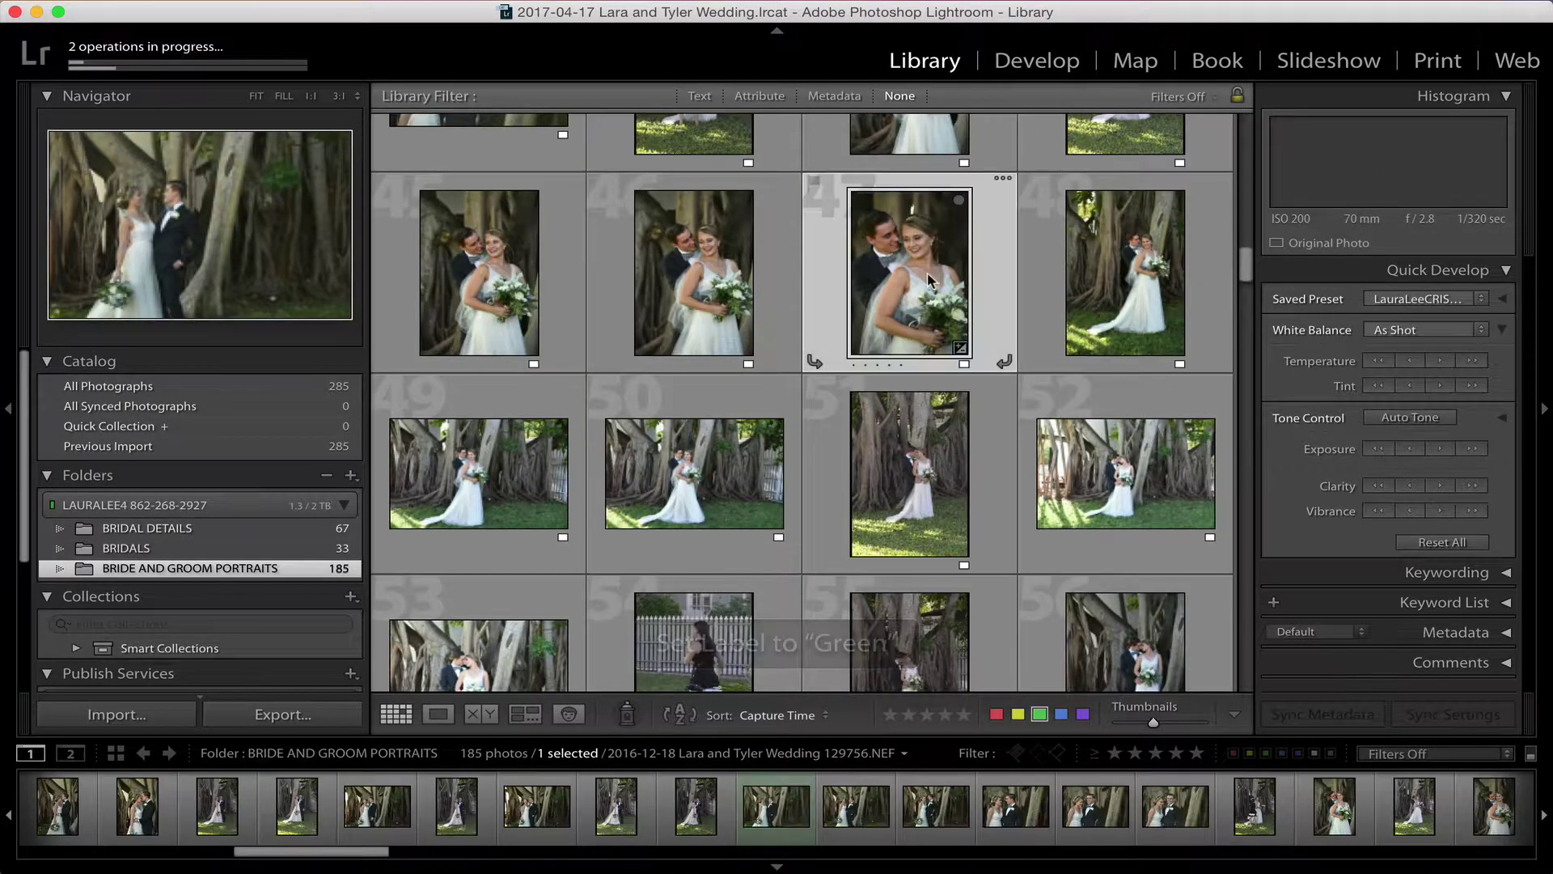
pyautogui.click(704, 473)
pyautogui.press('8')
# Label couple photos 63, 67 and 72 green
pyautogui.scroll(-5, 702, 463)
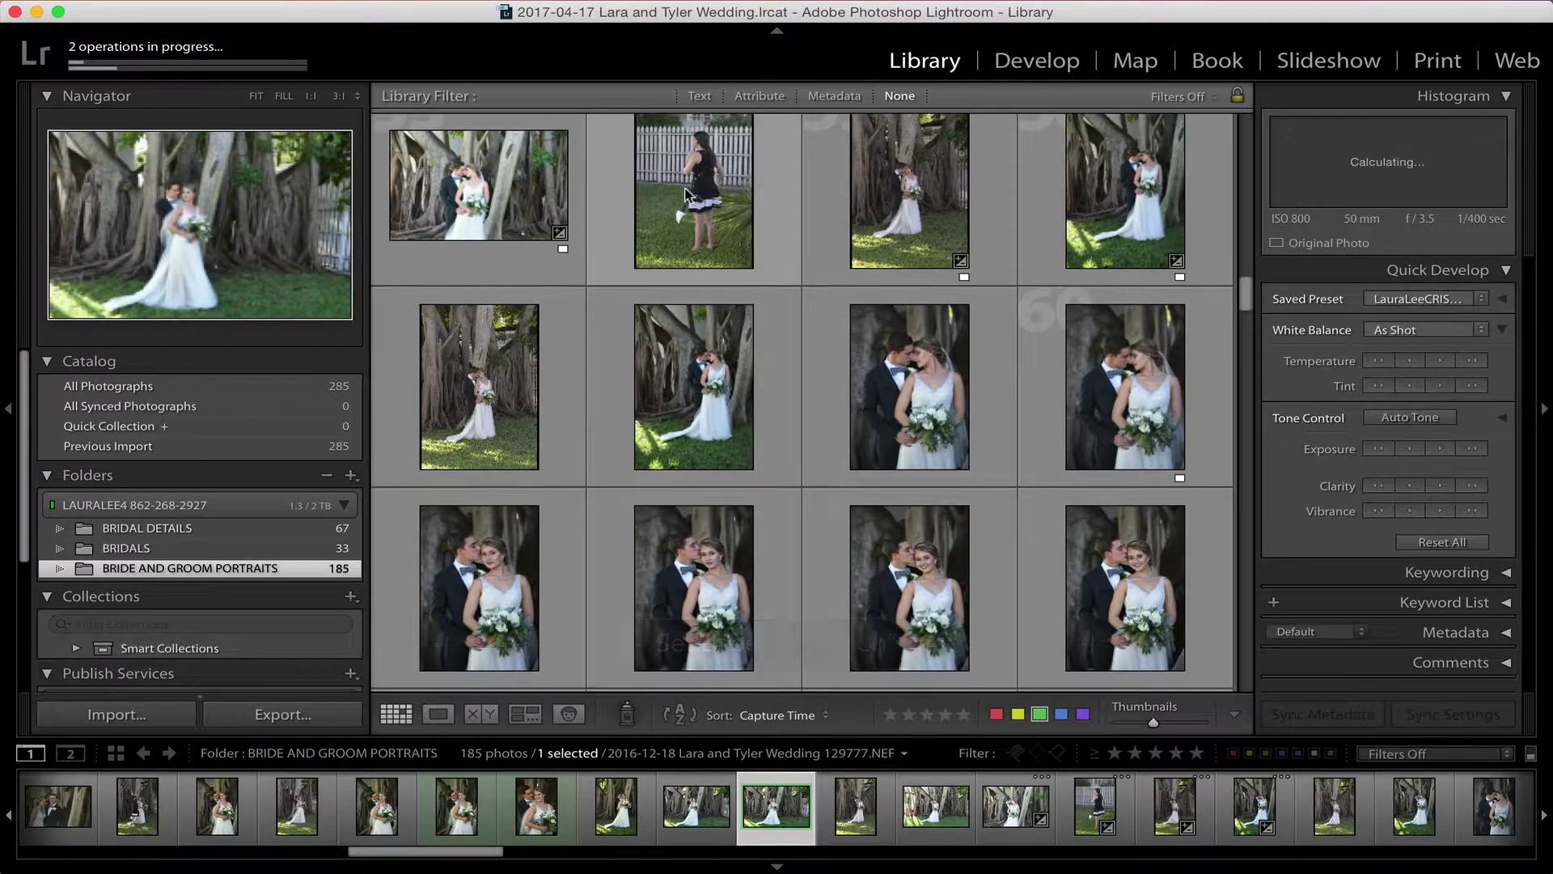
pyautogui.scroll(-1, 717, 471)
pyautogui.click(880, 520)
pyautogui.press('8')
pyautogui.scroll(-3, 880, 520)
pyautogui.click(880, 520)
pyautogui.press('8')
pyautogui.click(1089, 580)
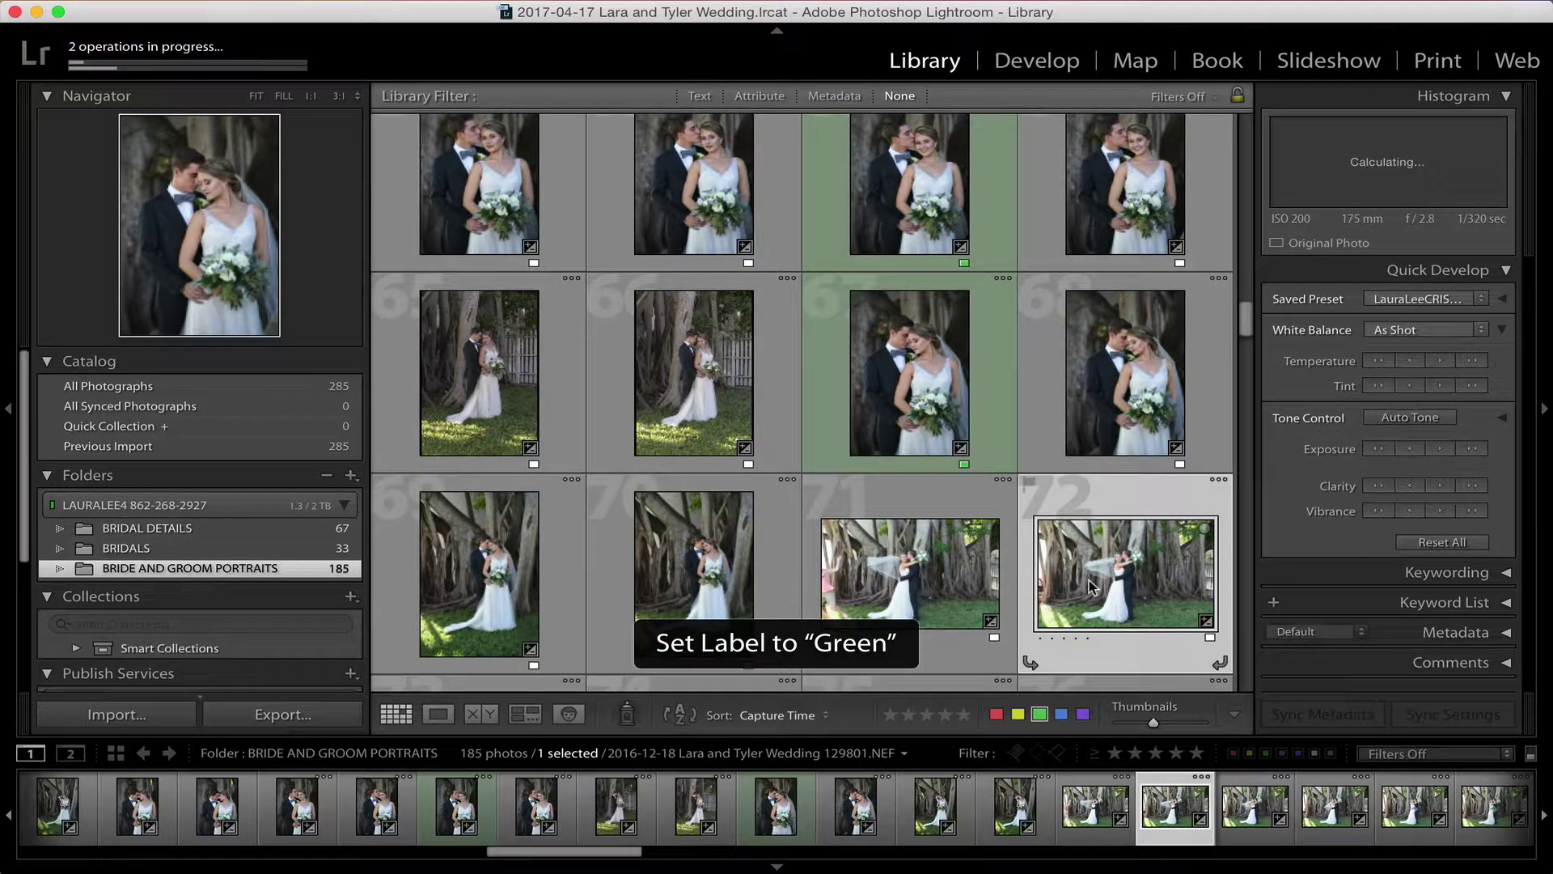
pyautogui.press('8')
pyautogui.scroll(-5, 1088, 580)
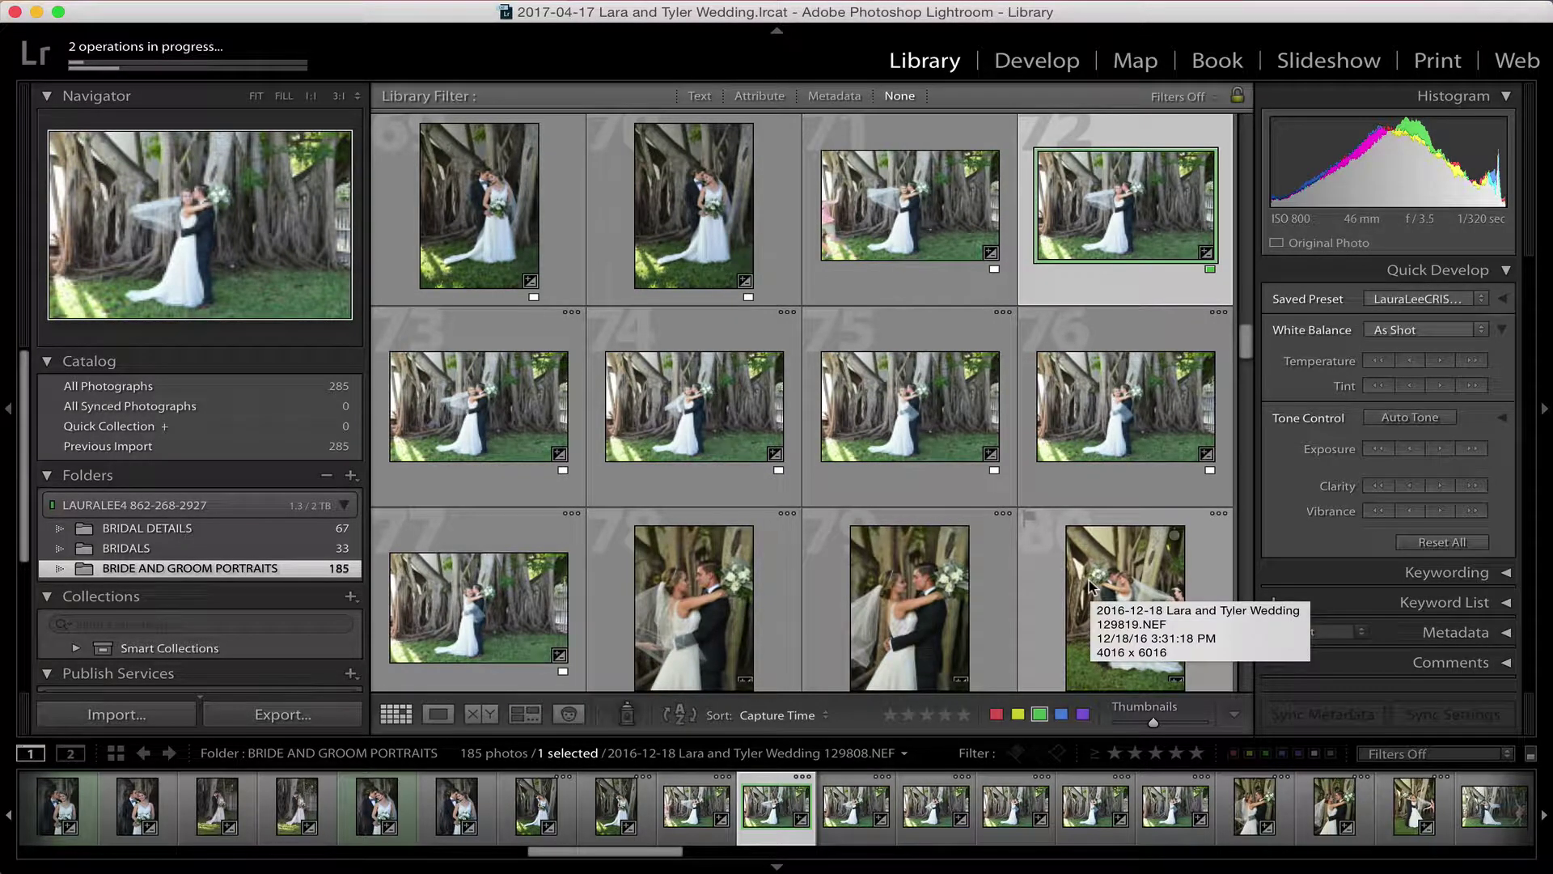
pyautogui.click(171, 511)
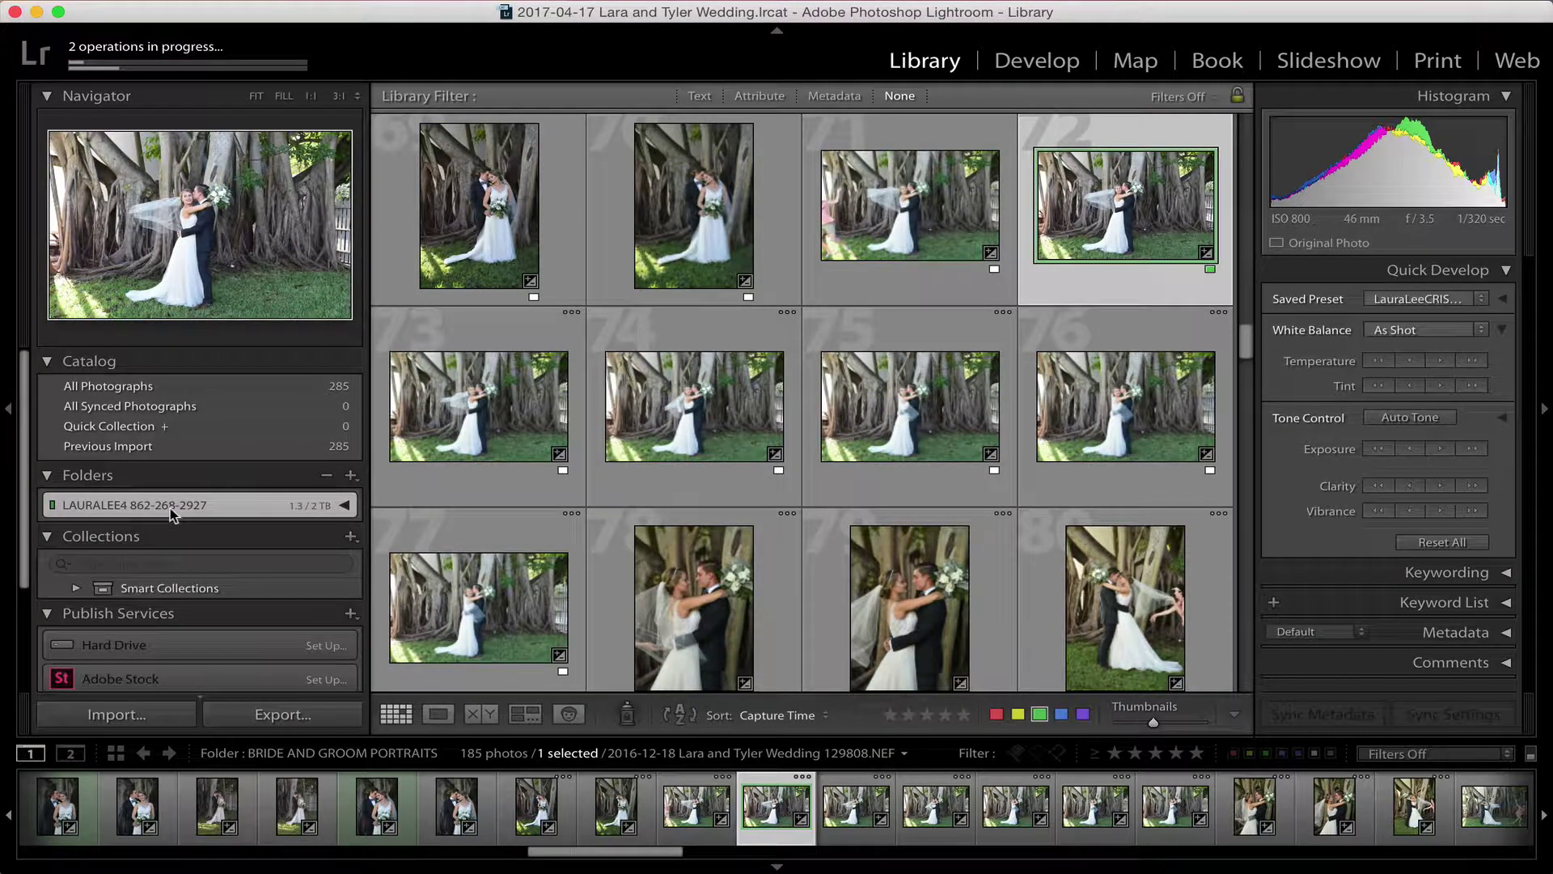
pyautogui.click(170, 509)
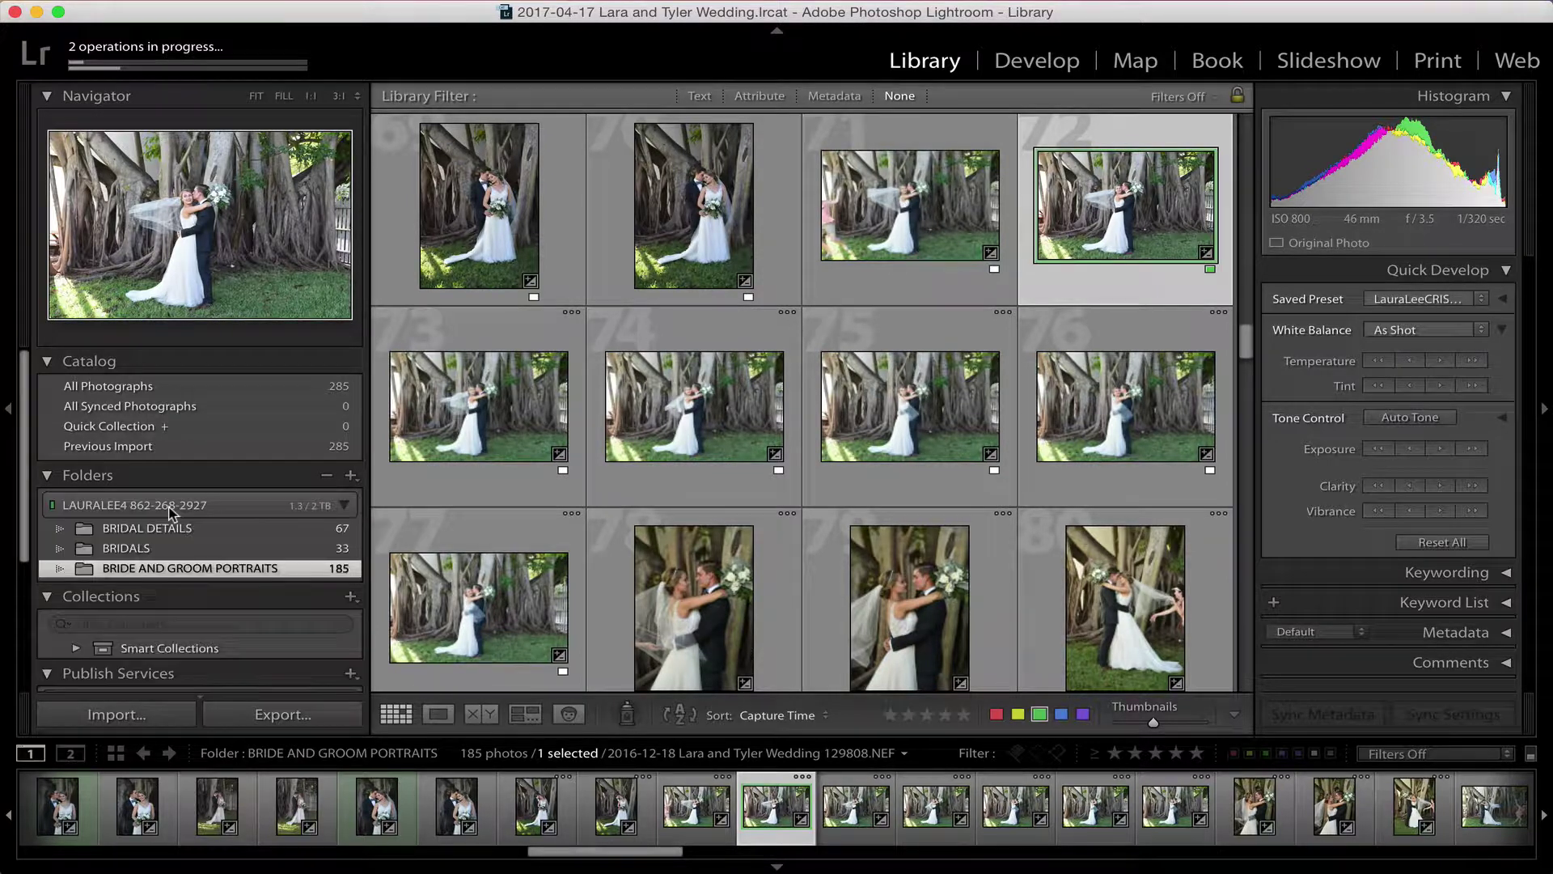
pyautogui.click(157, 508)
pyautogui.click(158, 507)
# Show only the green-labelled photos across all photographs in the catalog
pyautogui.click(1266, 753)
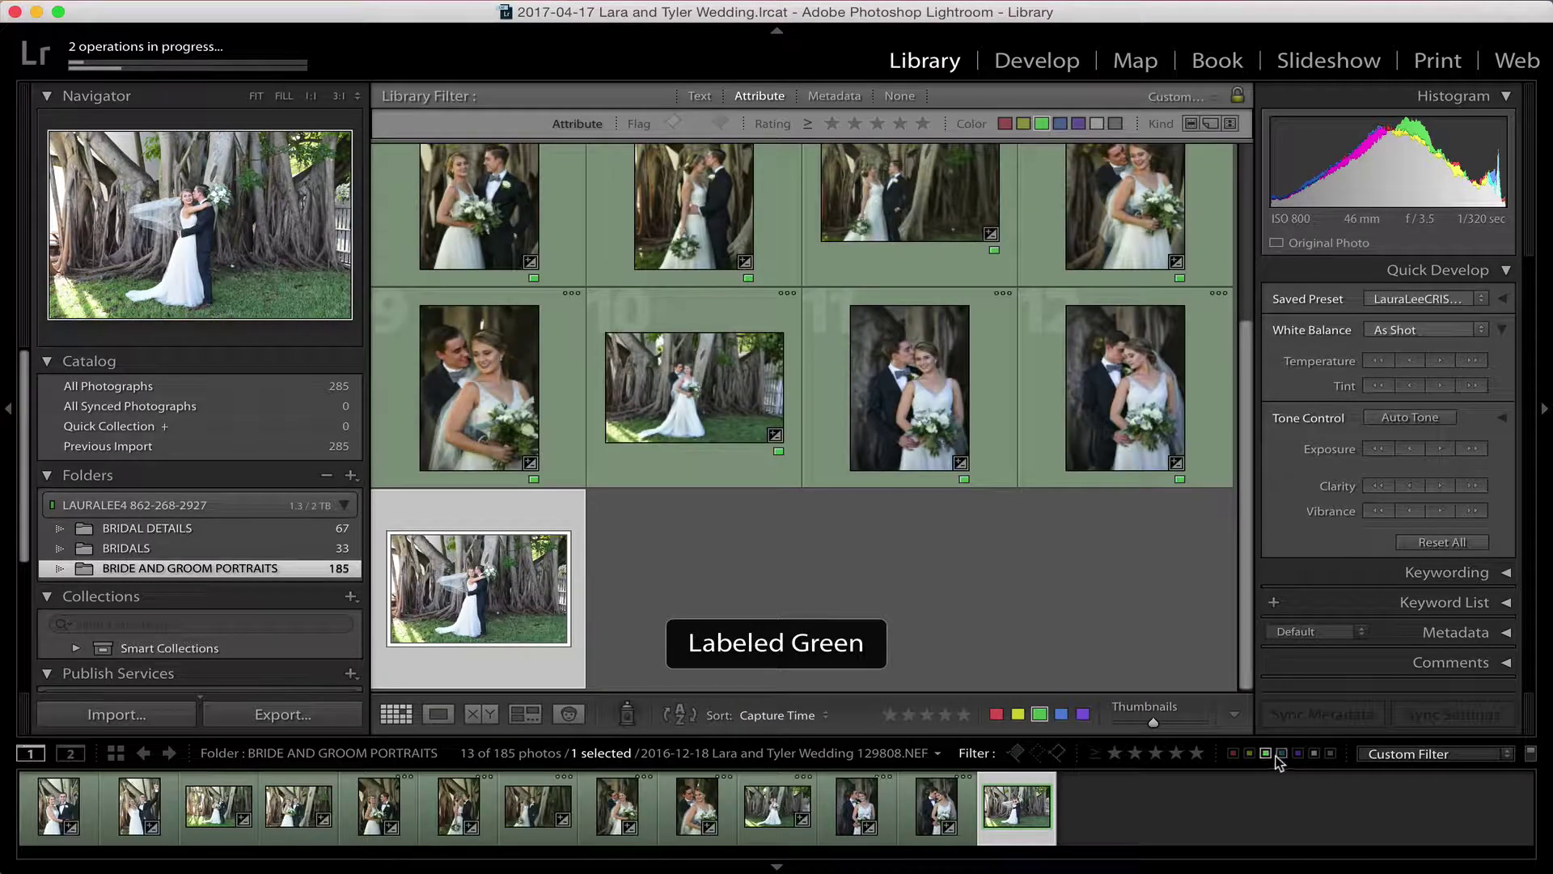
pyautogui.click(181, 383)
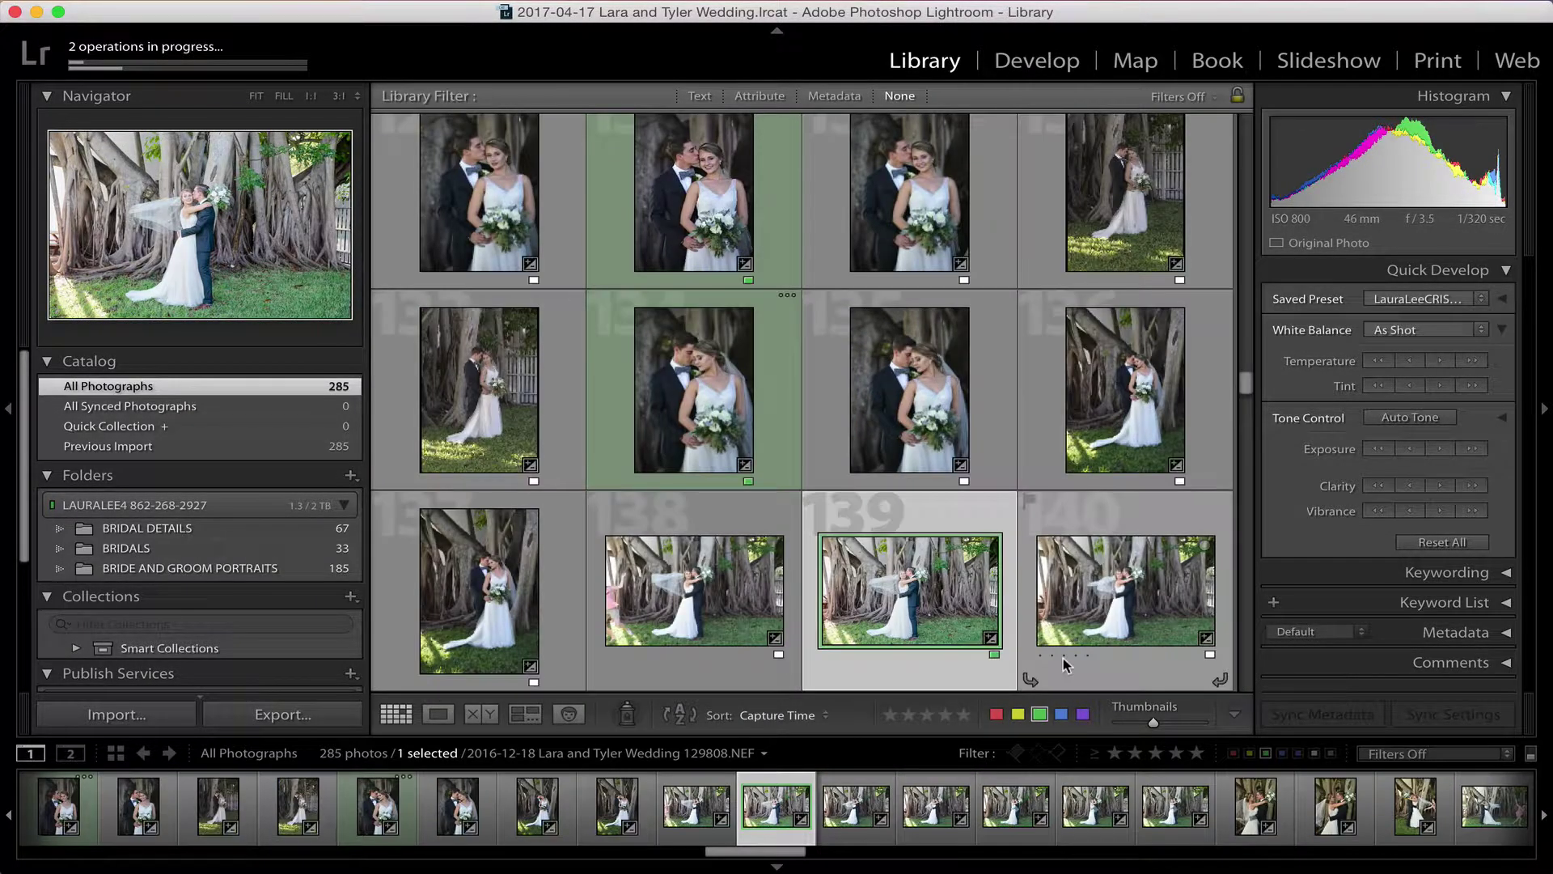
pyautogui.click(1267, 753)
pyautogui.scroll(10, 1092, 463)
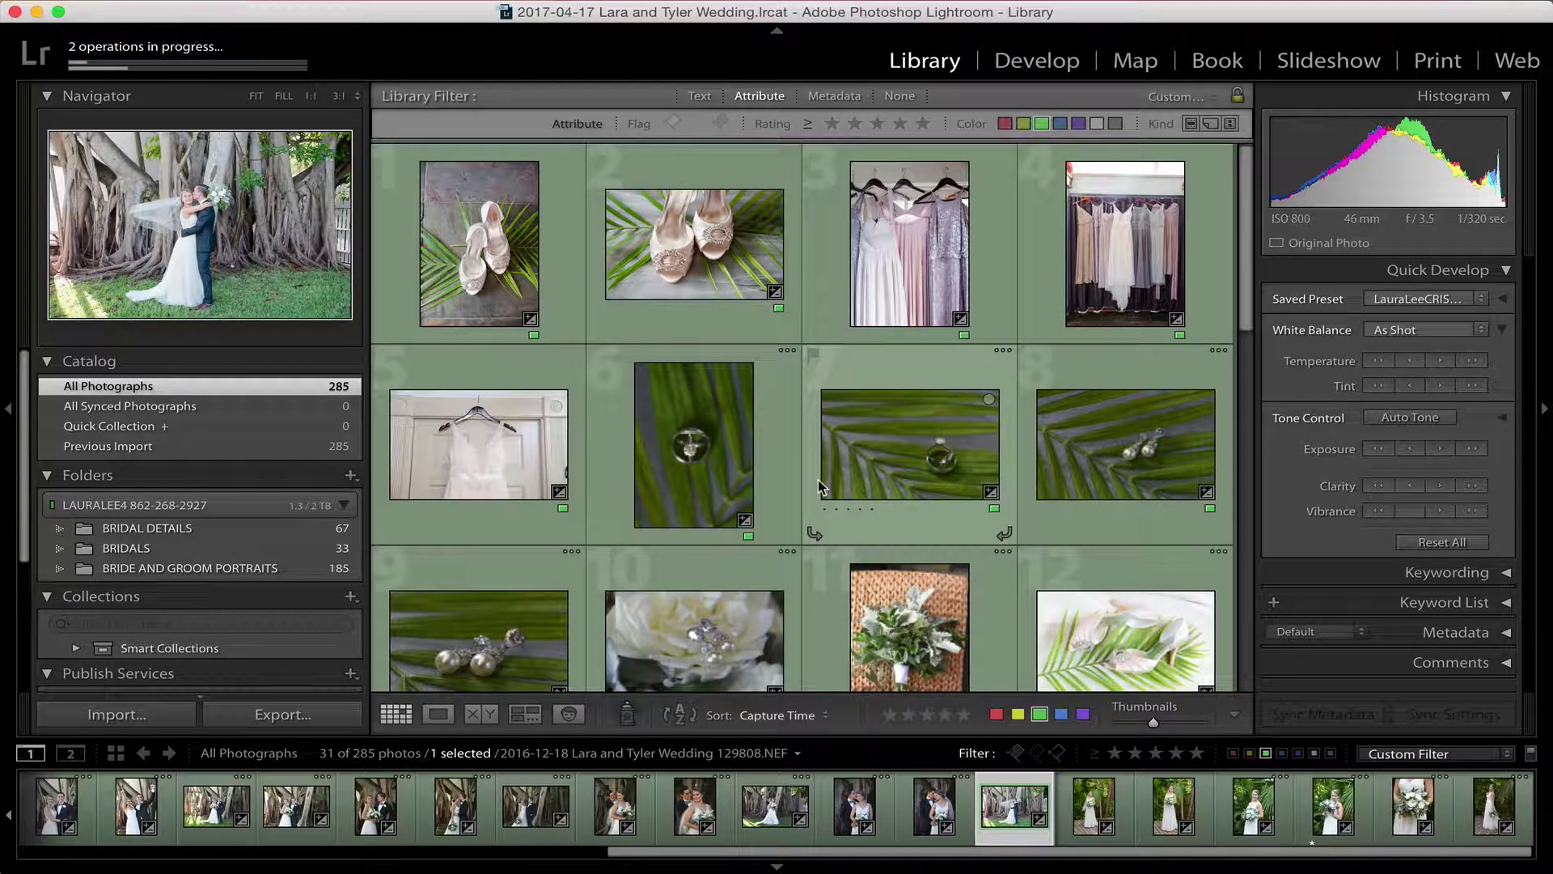
# Rate all the green-labelled photos three stars, then select only the first shoe photo
pyautogui.press('super+a')
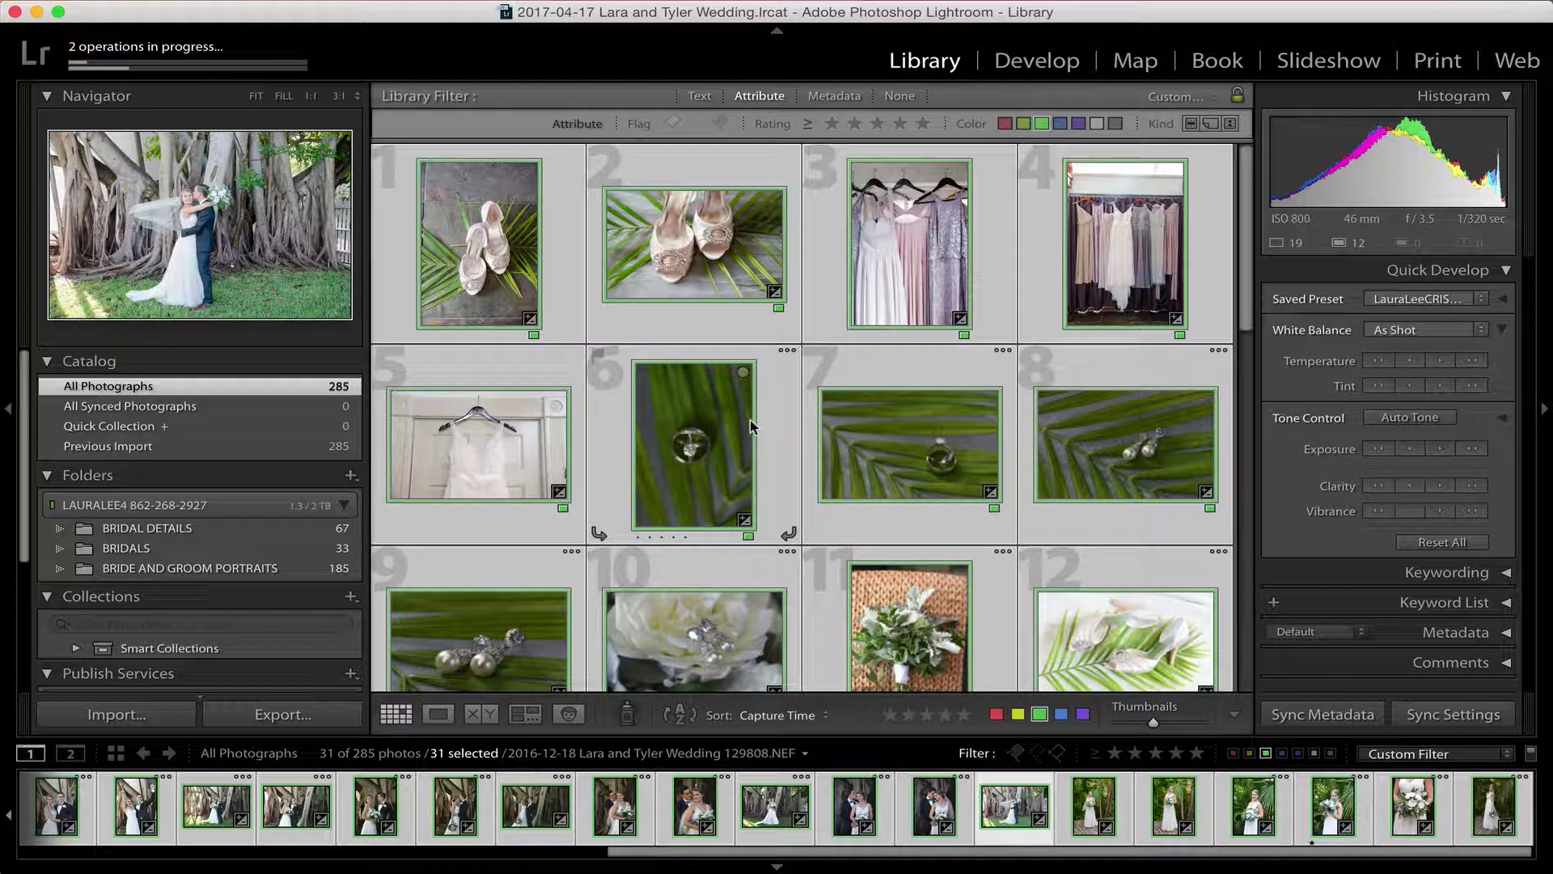
pyautogui.press('3')
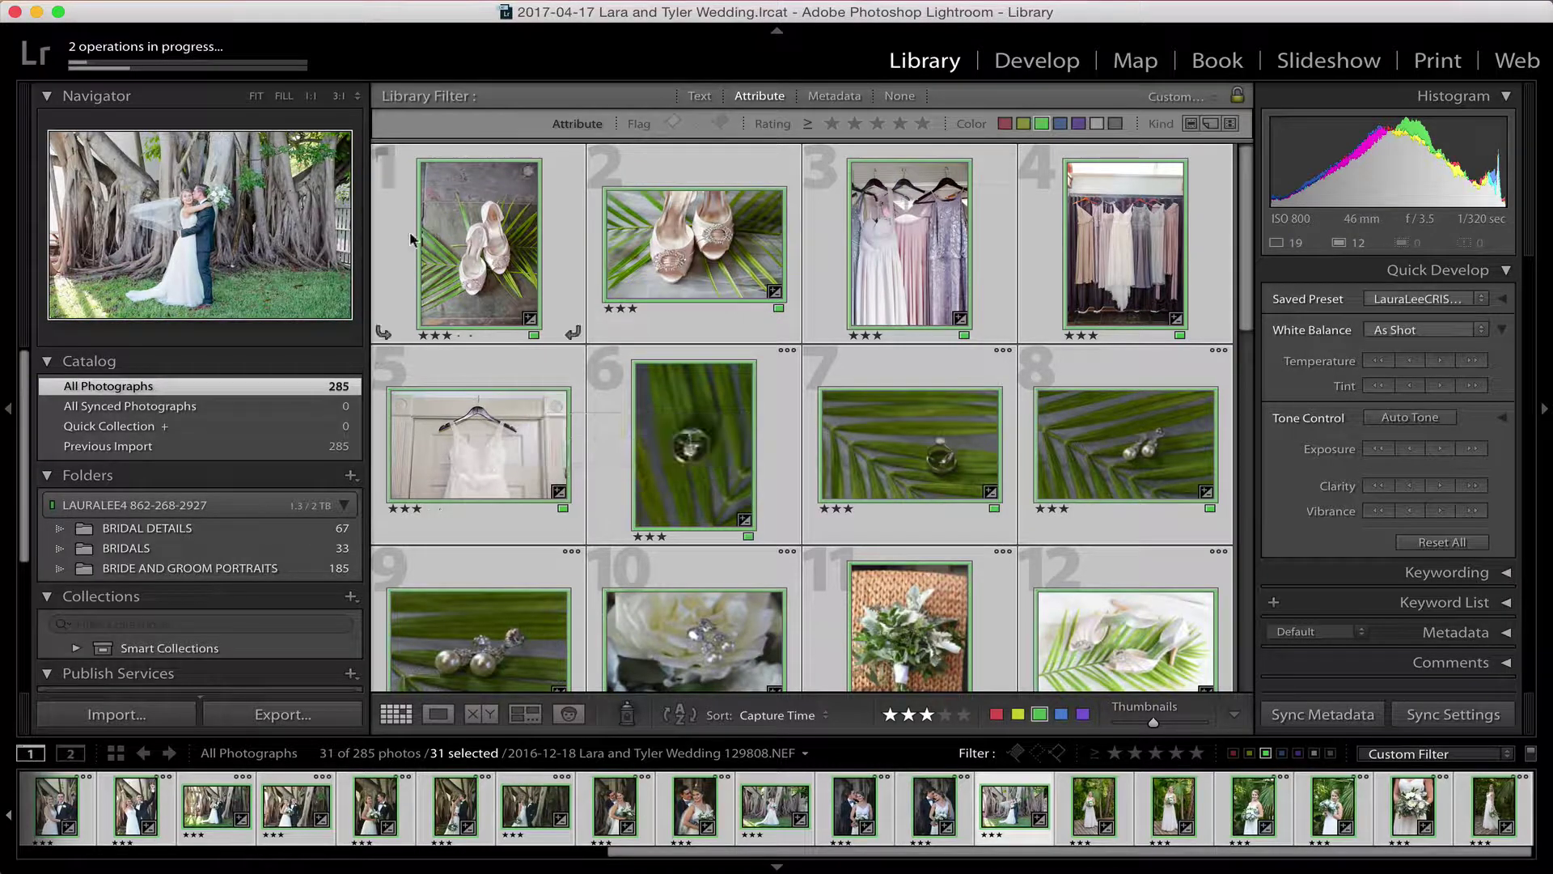
pyautogui.keyDown('shift'); pyautogui.click(471, 265); pyautogui.keyUp('shift')
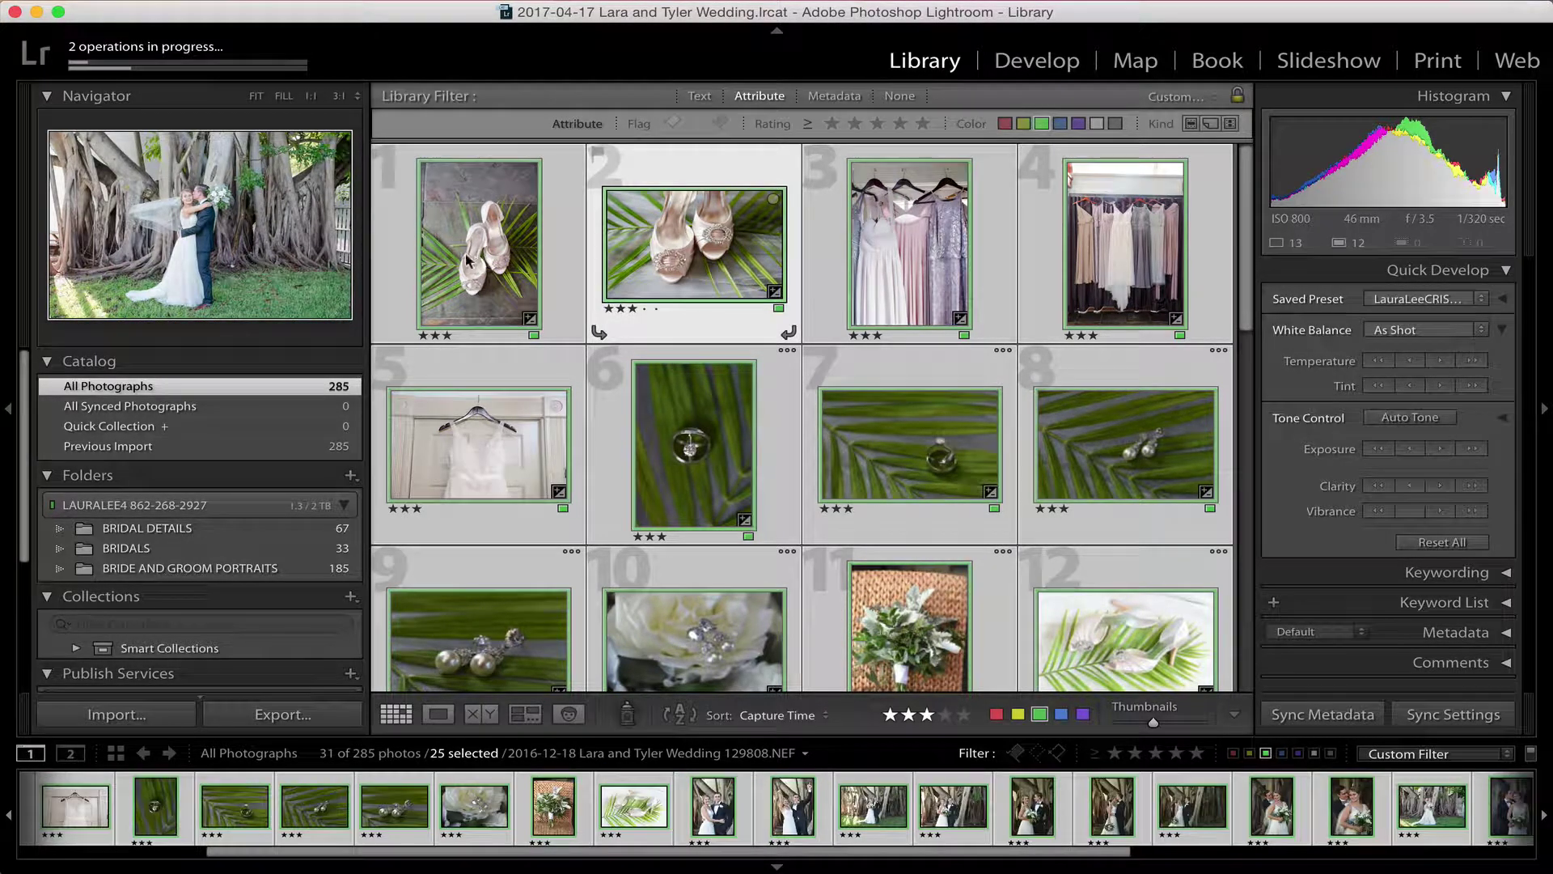
pyautogui.click(467, 254)
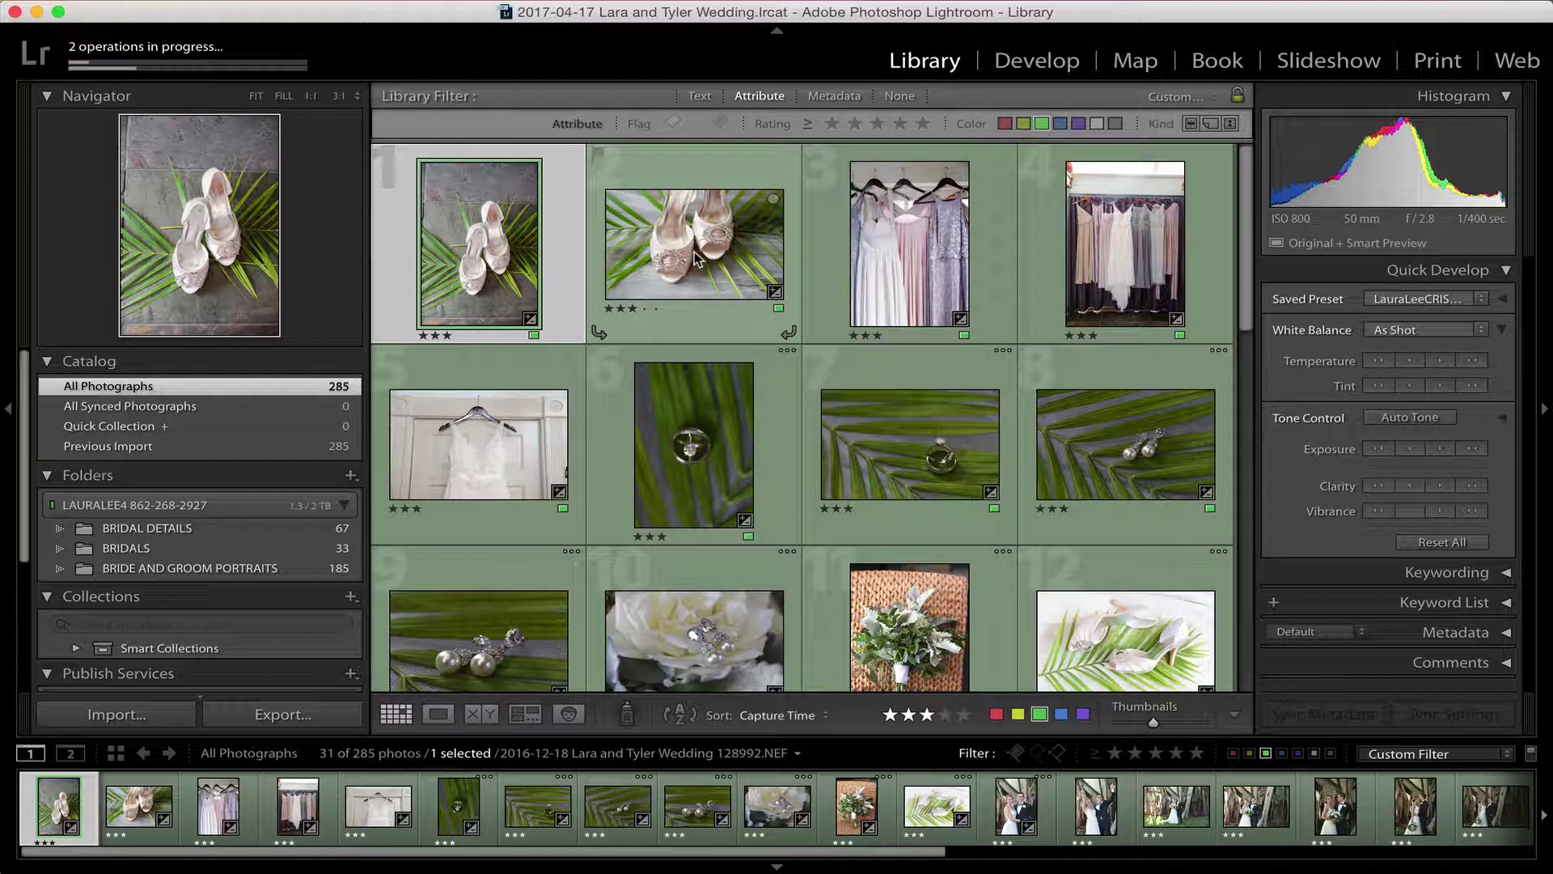
# Raise shoe close-up 2 and ring photo 6 to four stars
pyautogui.click(697, 259)
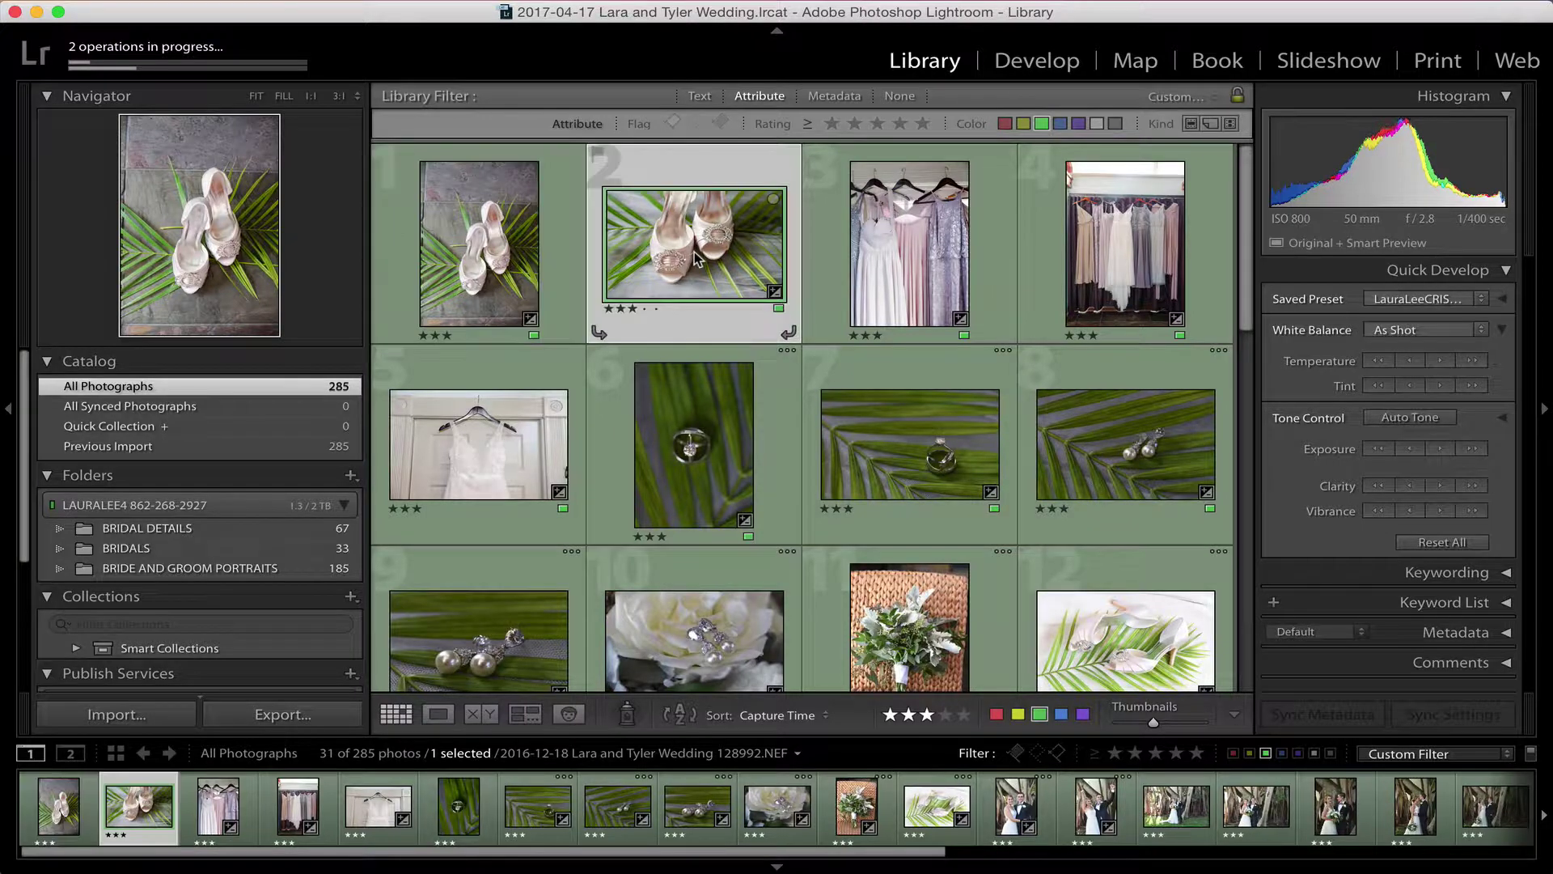
pyautogui.press('5')
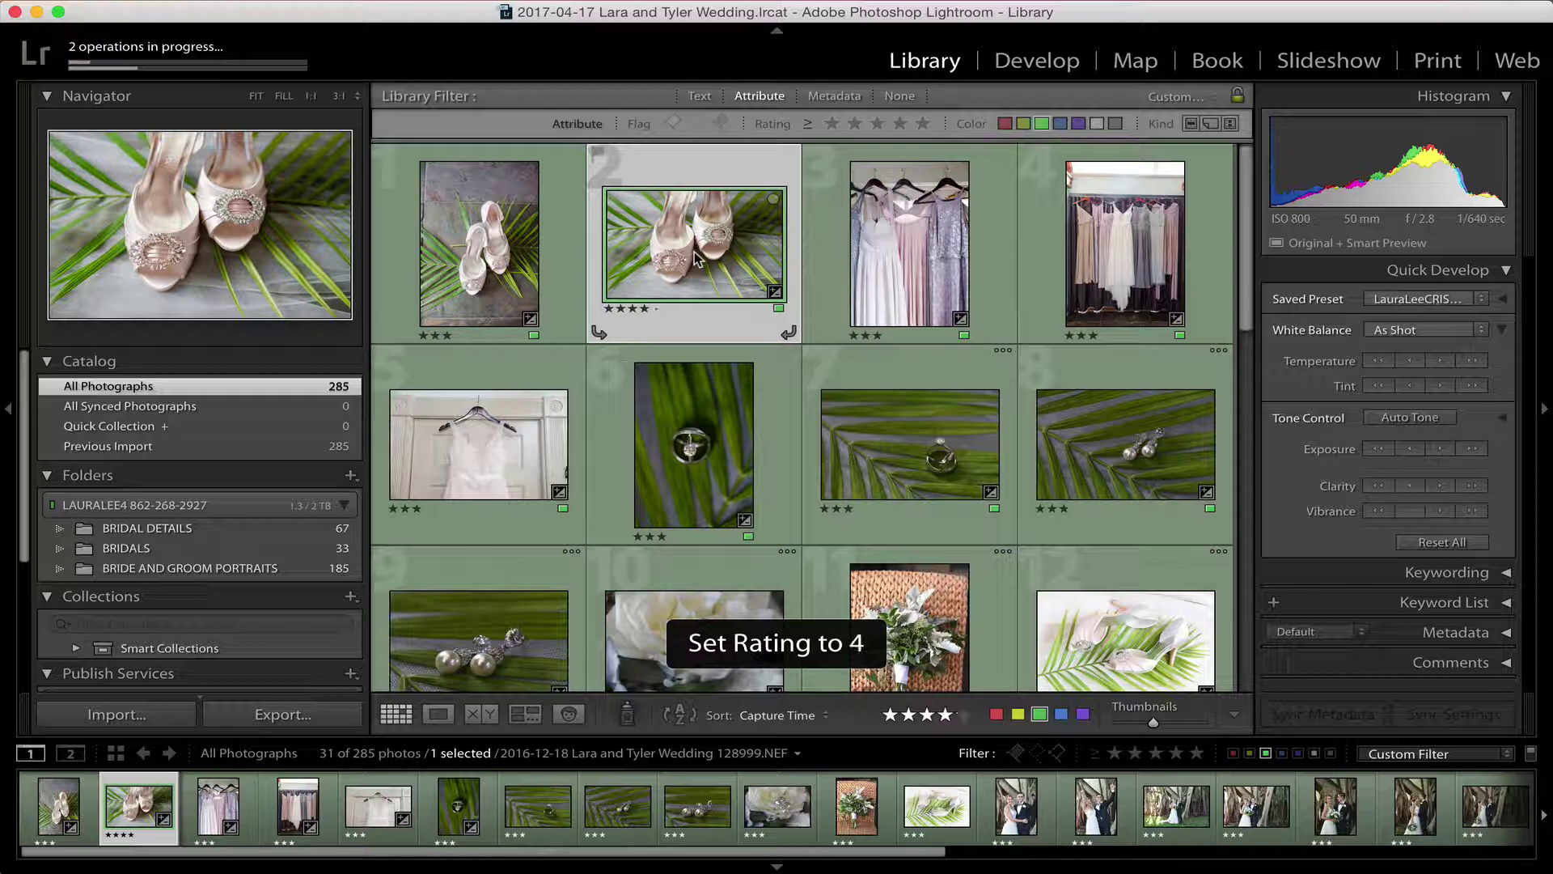
pyautogui.press('Right')
pyautogui.press('Right')
pyautogui.press('Right')
pyautogui.press('Right')
pyautogui.press('4')
# Rate the flower earrings photo 10, bouquet 11, shoes 12 and couple photo 13 four stars
pyautogui.press('Down')
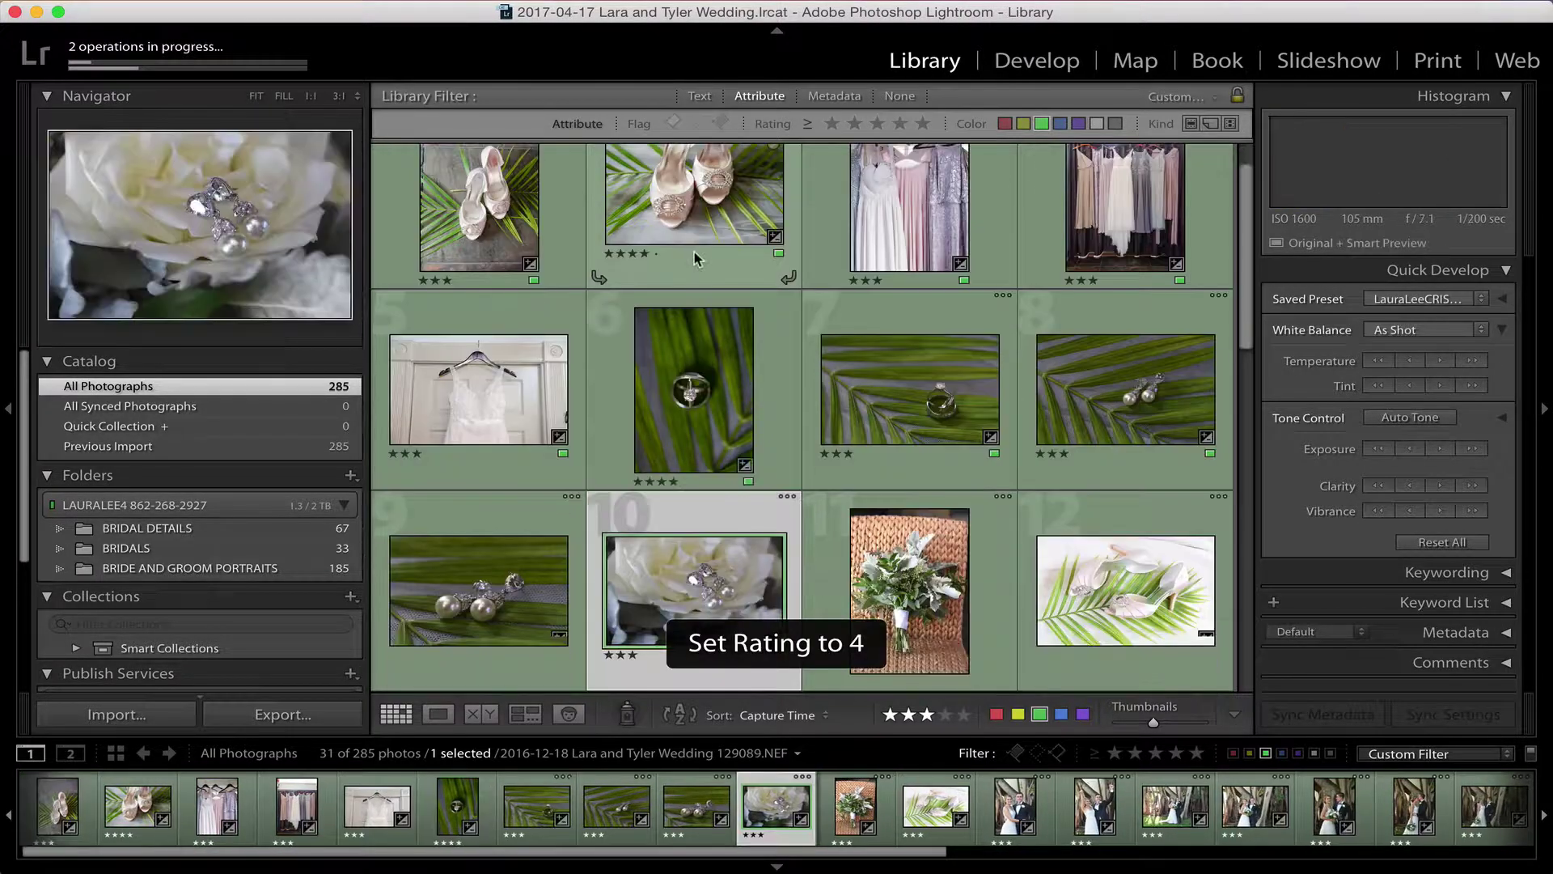
pyautogui.press('4')
pyautogui.press('Right')
pyautogui.press('Right')
pyautogui.press('Right')
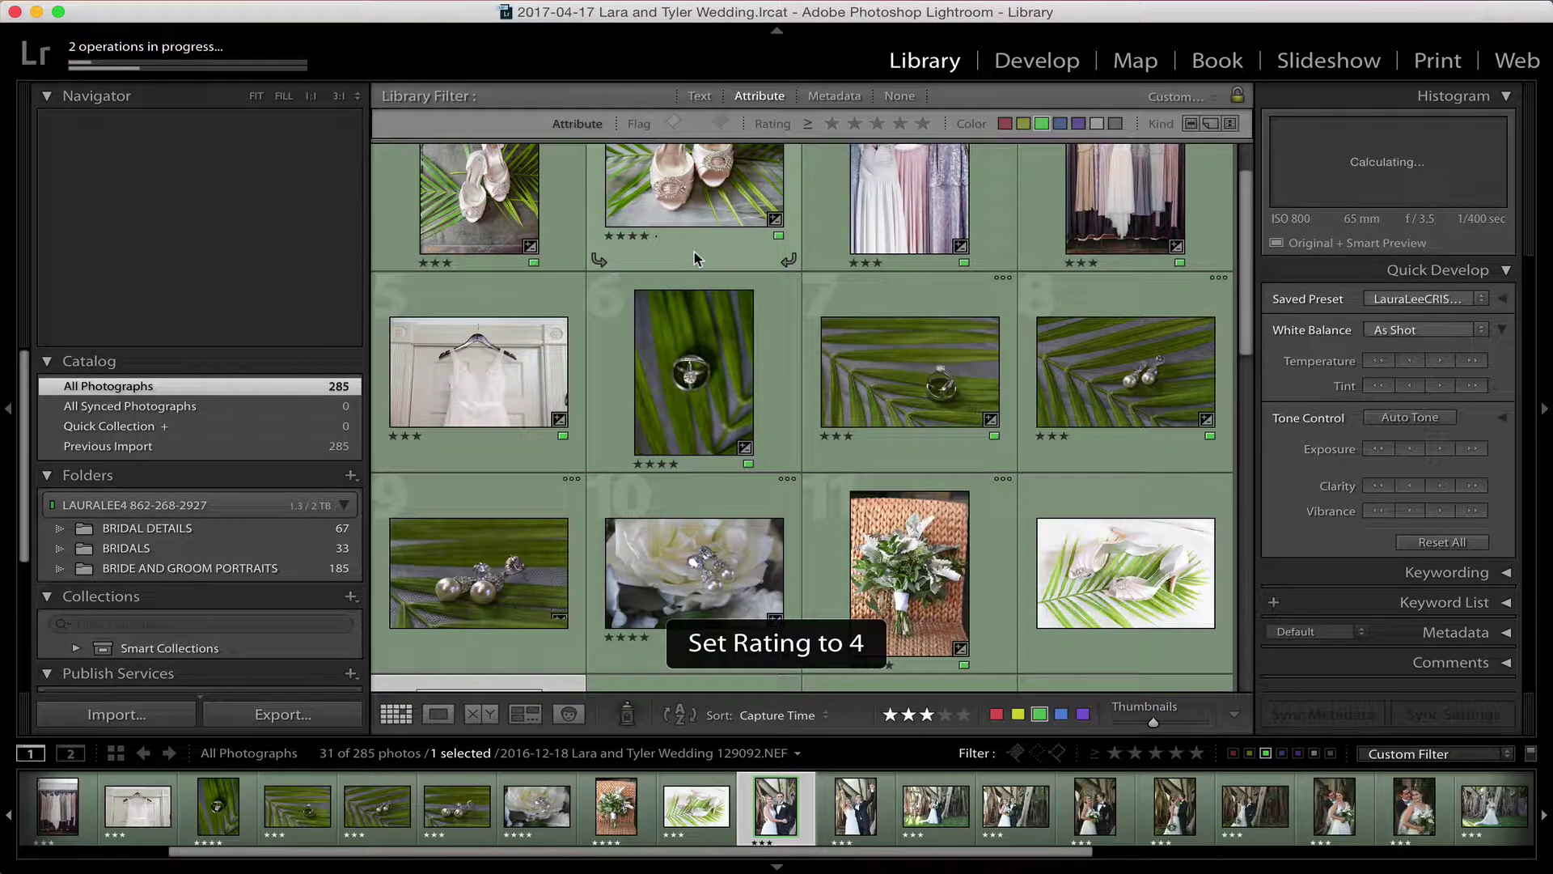
pyautogui.press('Left')
pyautogui.press('4')
pyautogui.press('Right')
pyautogui.press('4')
# Rate couple photos 16, 18 and 20 four stars
pyautogui.press('Right')
pyautogui.press('Right')
pyautogui.press('Right')
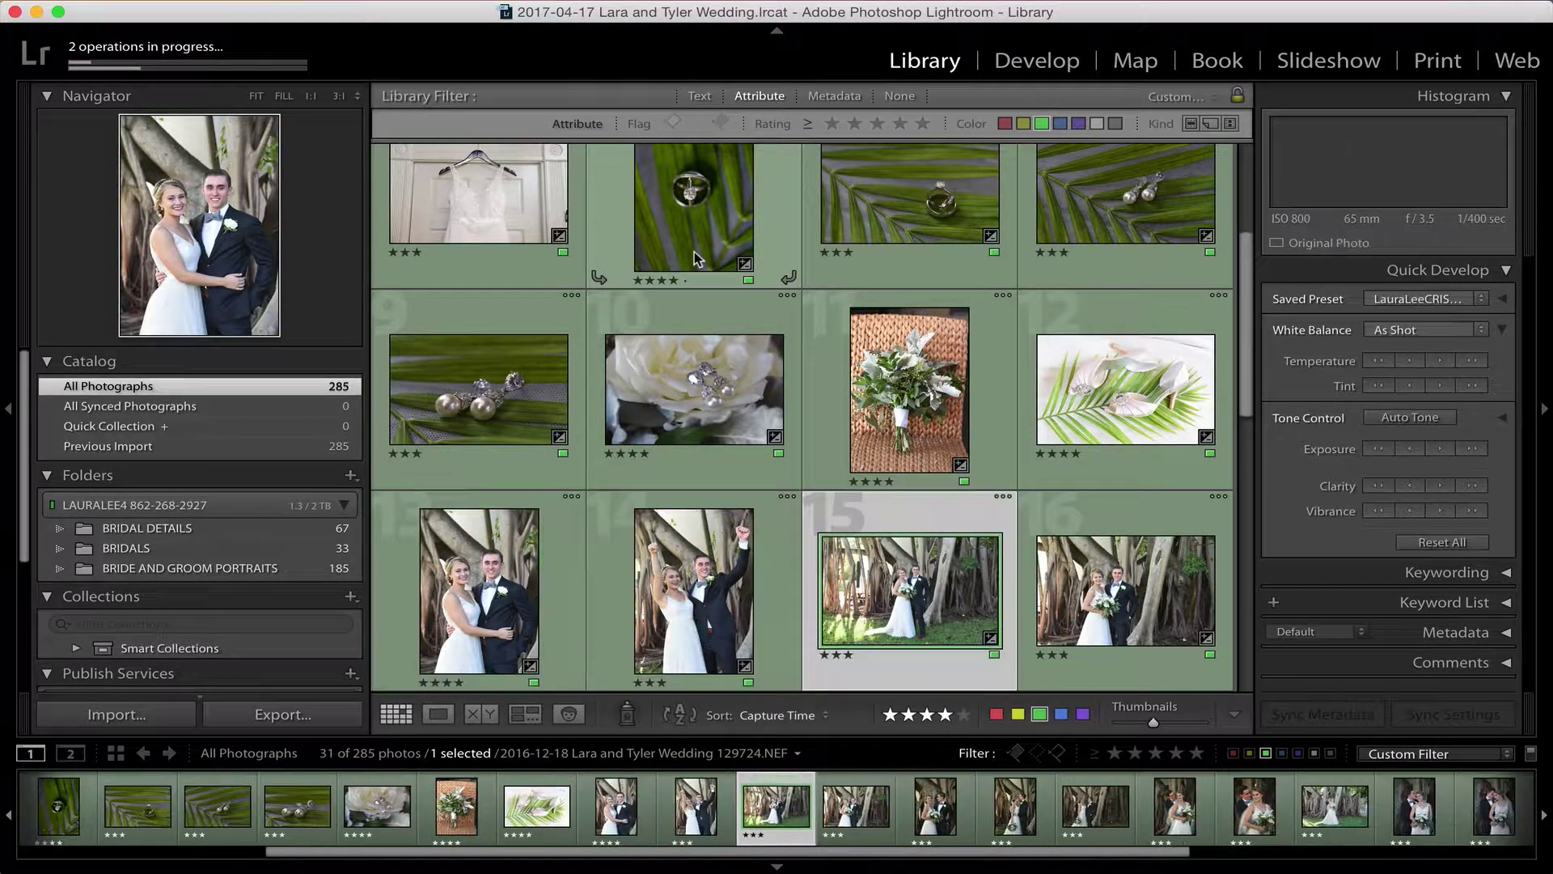
pyautogui.press('4')
pyautogui.press('Right')
pyautogui.press('Right')
pyautogui.press('4')
pyautogui.press('Right')
pyautogui.press('Right')
pyautogui.press('Right')
pyautogui.press('4')
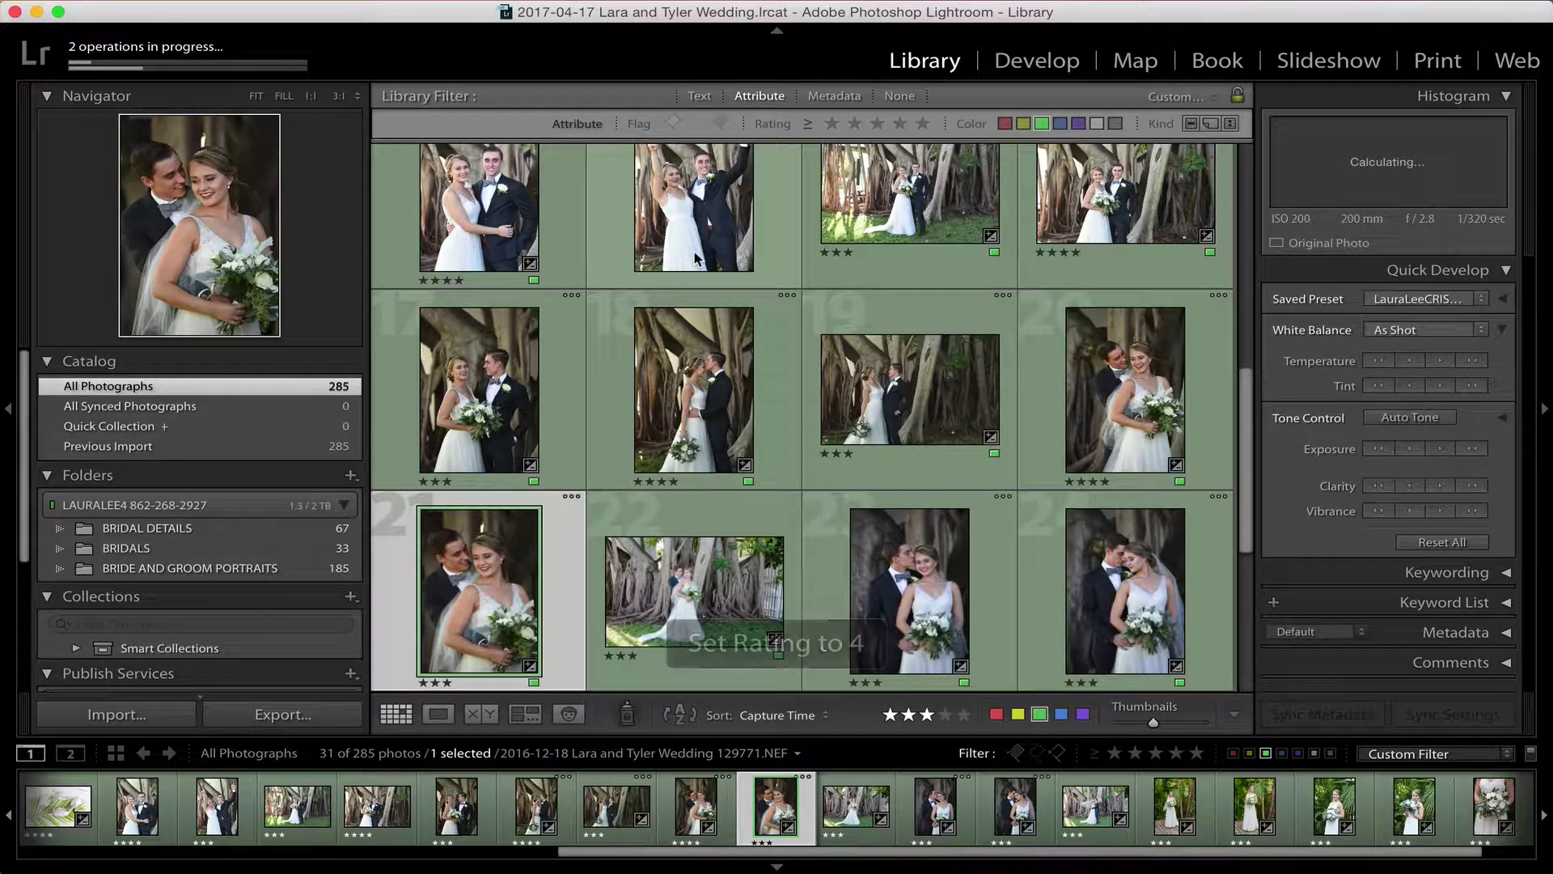
# Rate couple photos 21 and 23 and bridal portrait 26 four stars
pyautogui.press('Right')
pyautogui.press('Right')
pyautogui.press('Right')
pyautogui.press('Right')
pyautogui.press('Right')
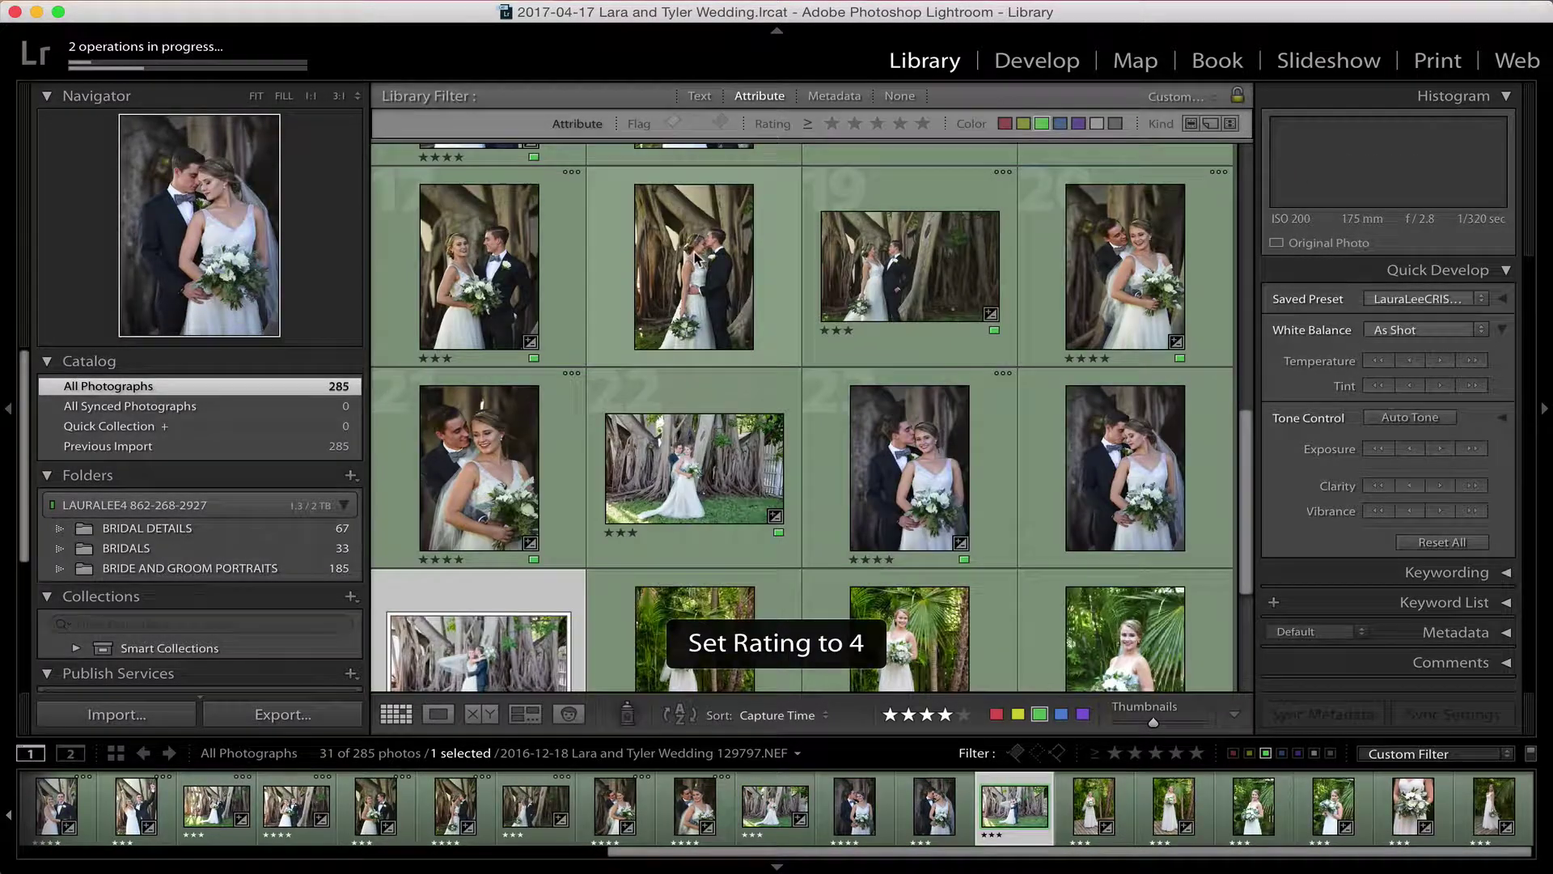
pyautogui.press('Right')
pyautogui.press('Right')
pyautogui.press('Right')
pyautogui.press('Right')
pyautogui.press('Right')
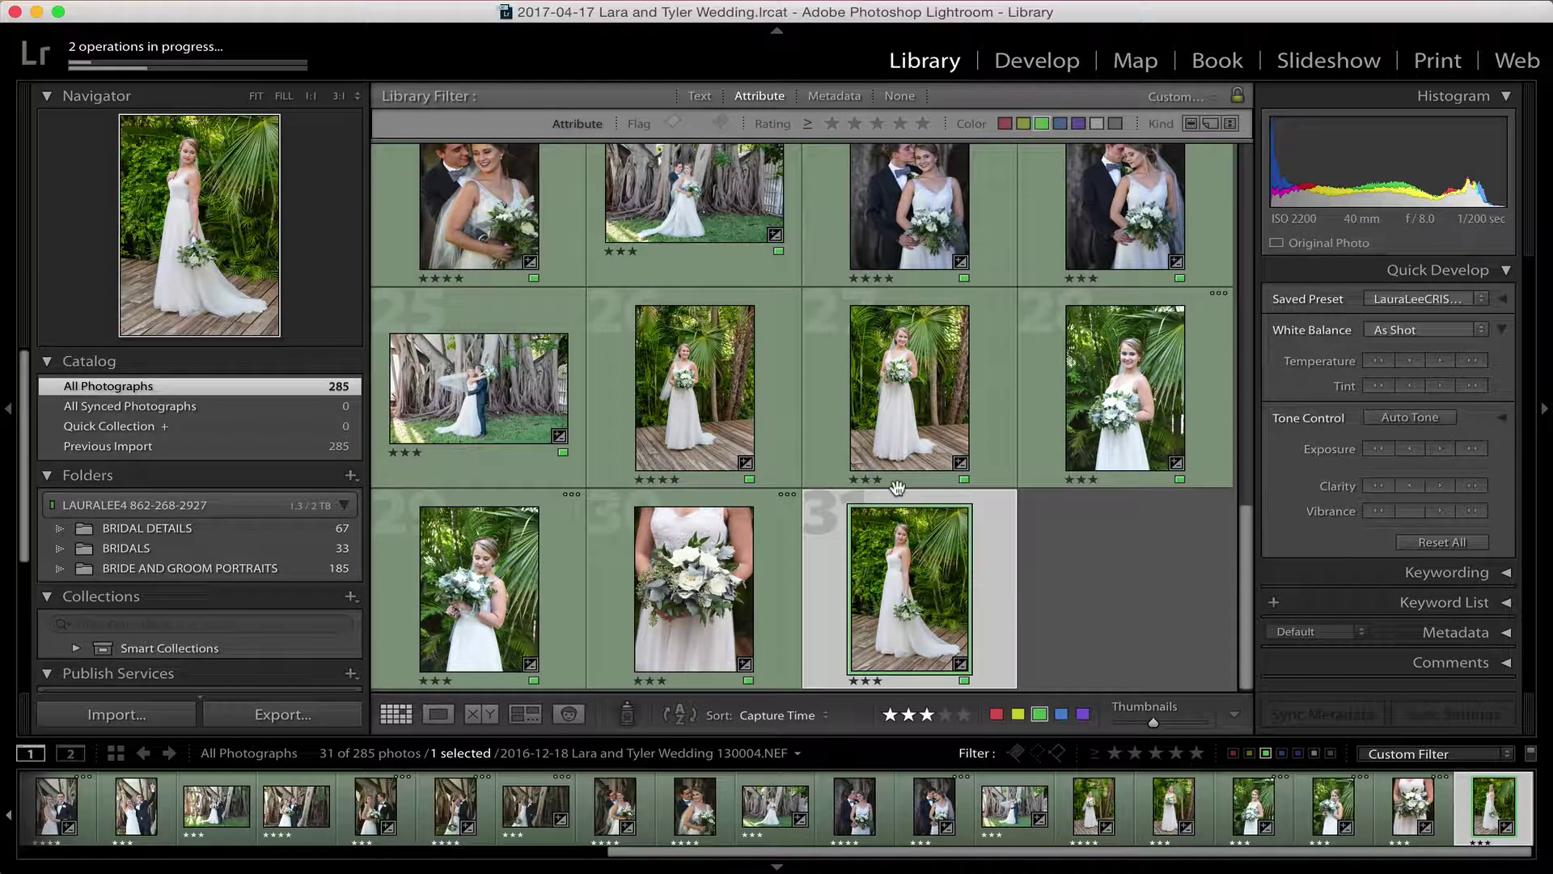
# Filter the green photos to four stars or higher and rate shoe photo 5 five stars
pyautogui.click(1177, 753)
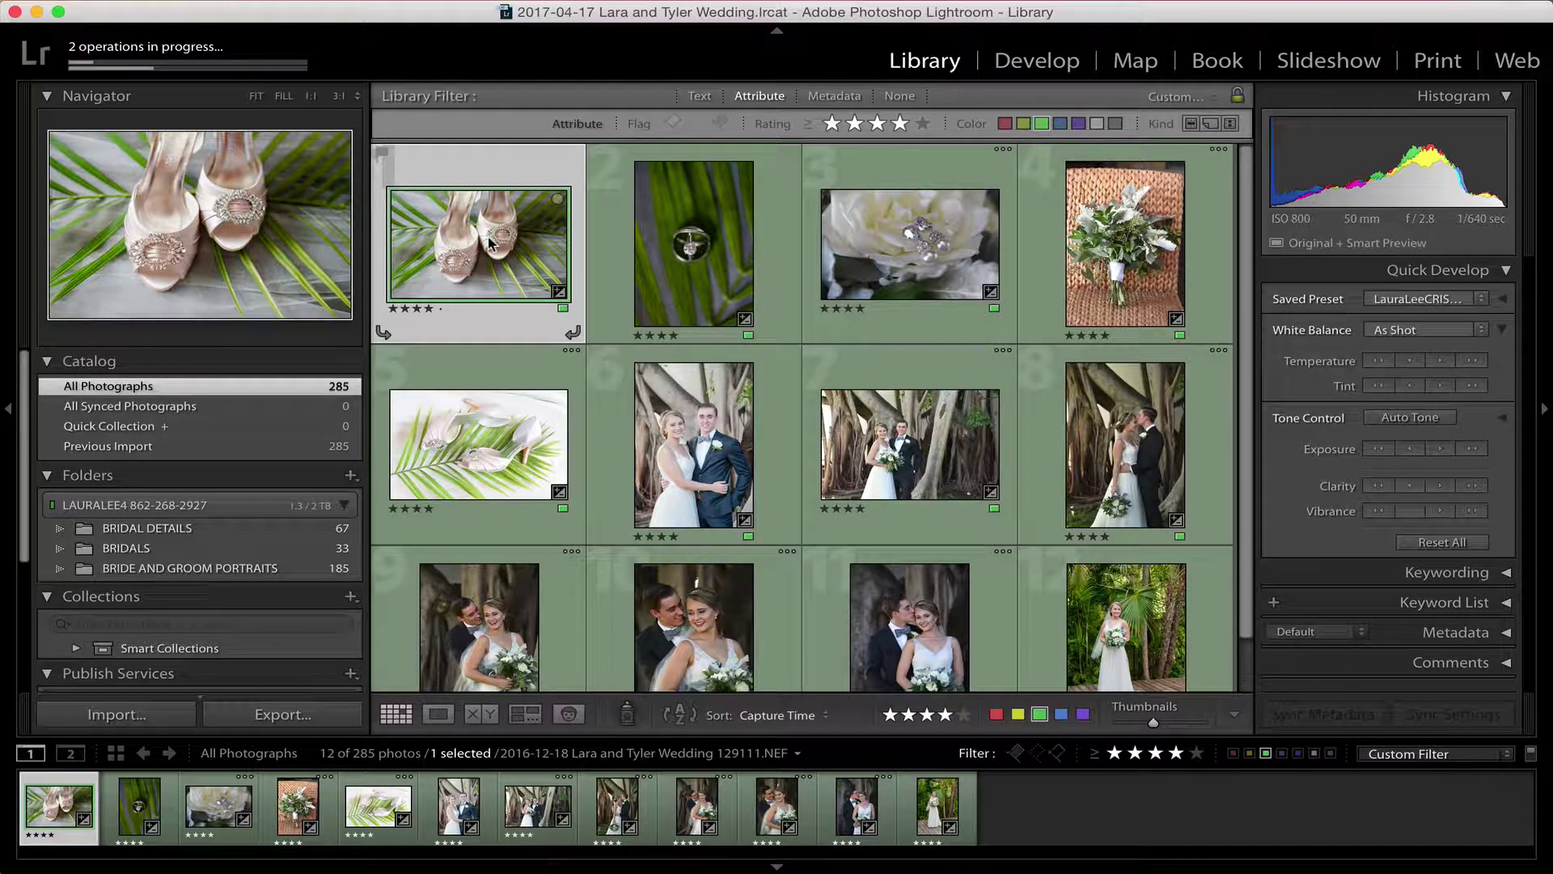
pyautogui.press('Down')
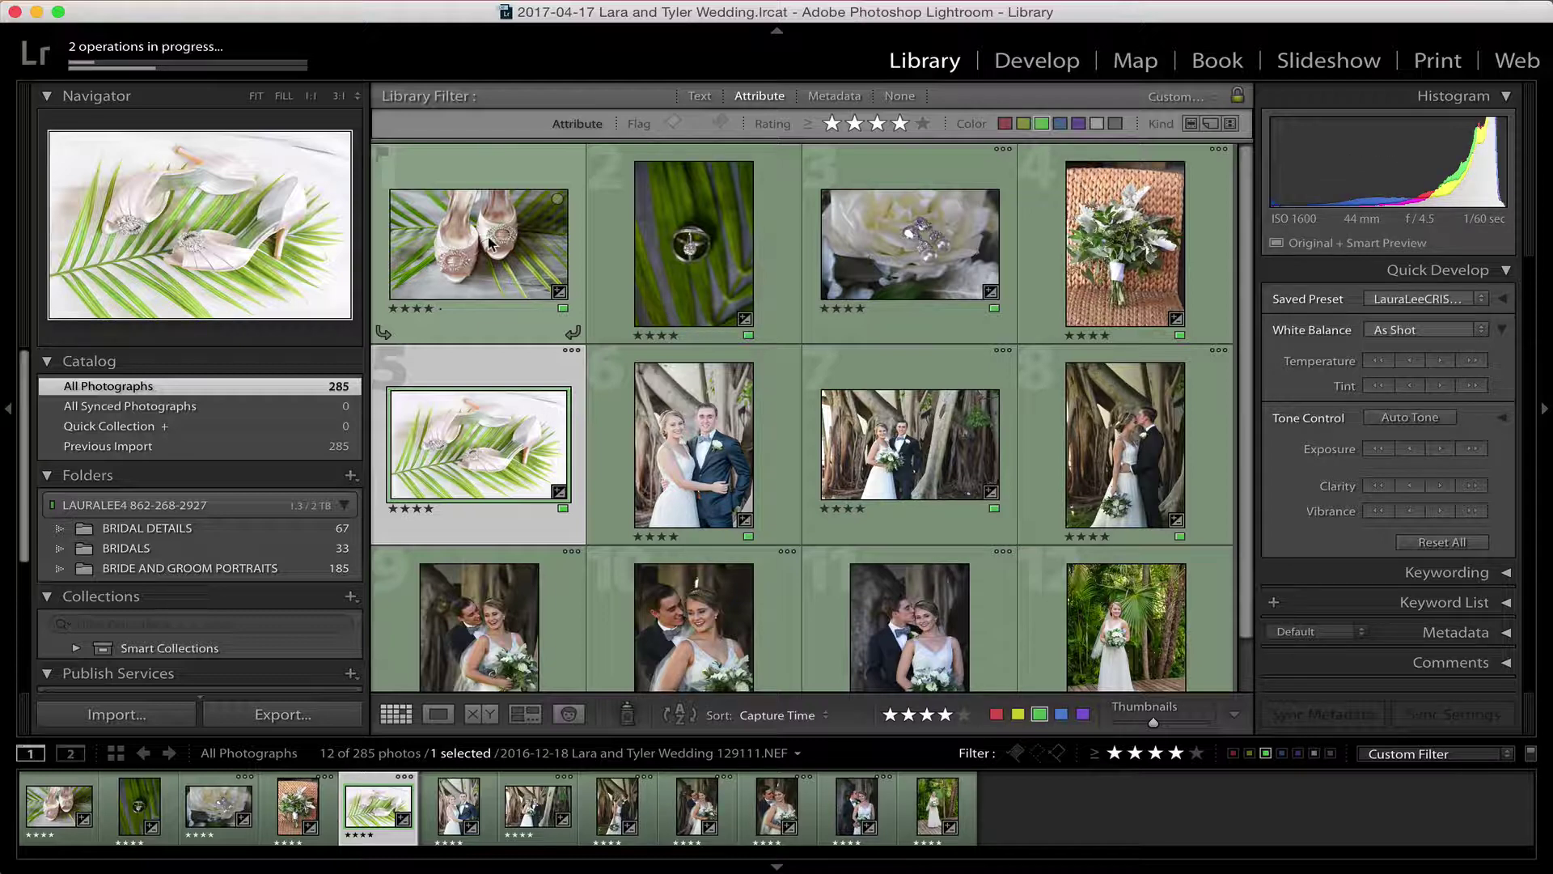
pyautogui.press('5')
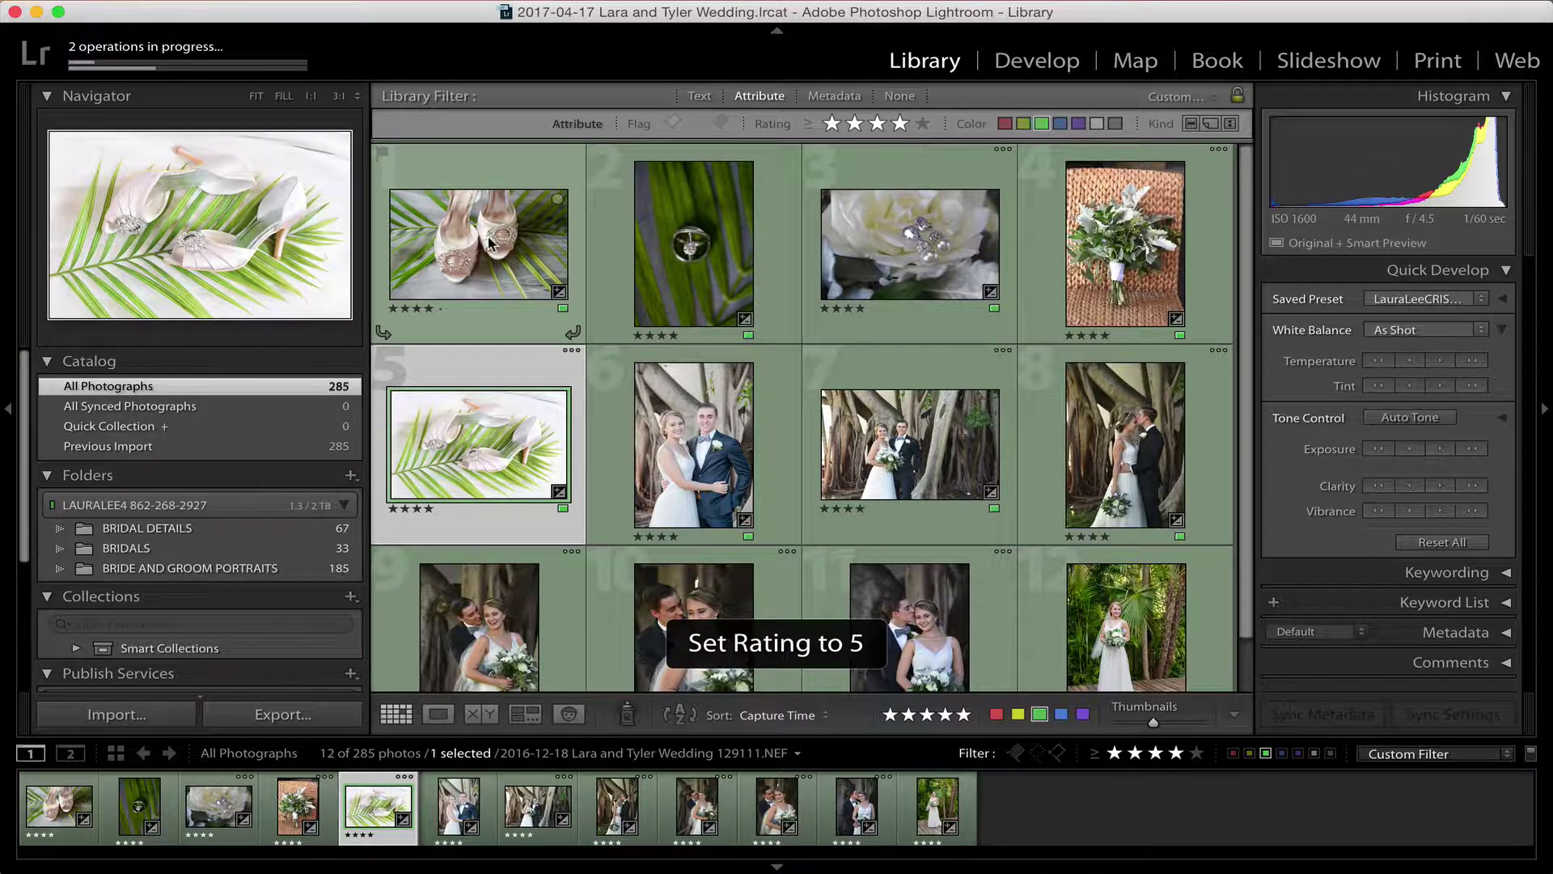
# Rate couple photos 9 and 10 and bridal portrait 12 five stars
pyautogui.press('Right')
pyautogui.press('Right')
pyautogui.press('Right')
pyautogui.press('Right')
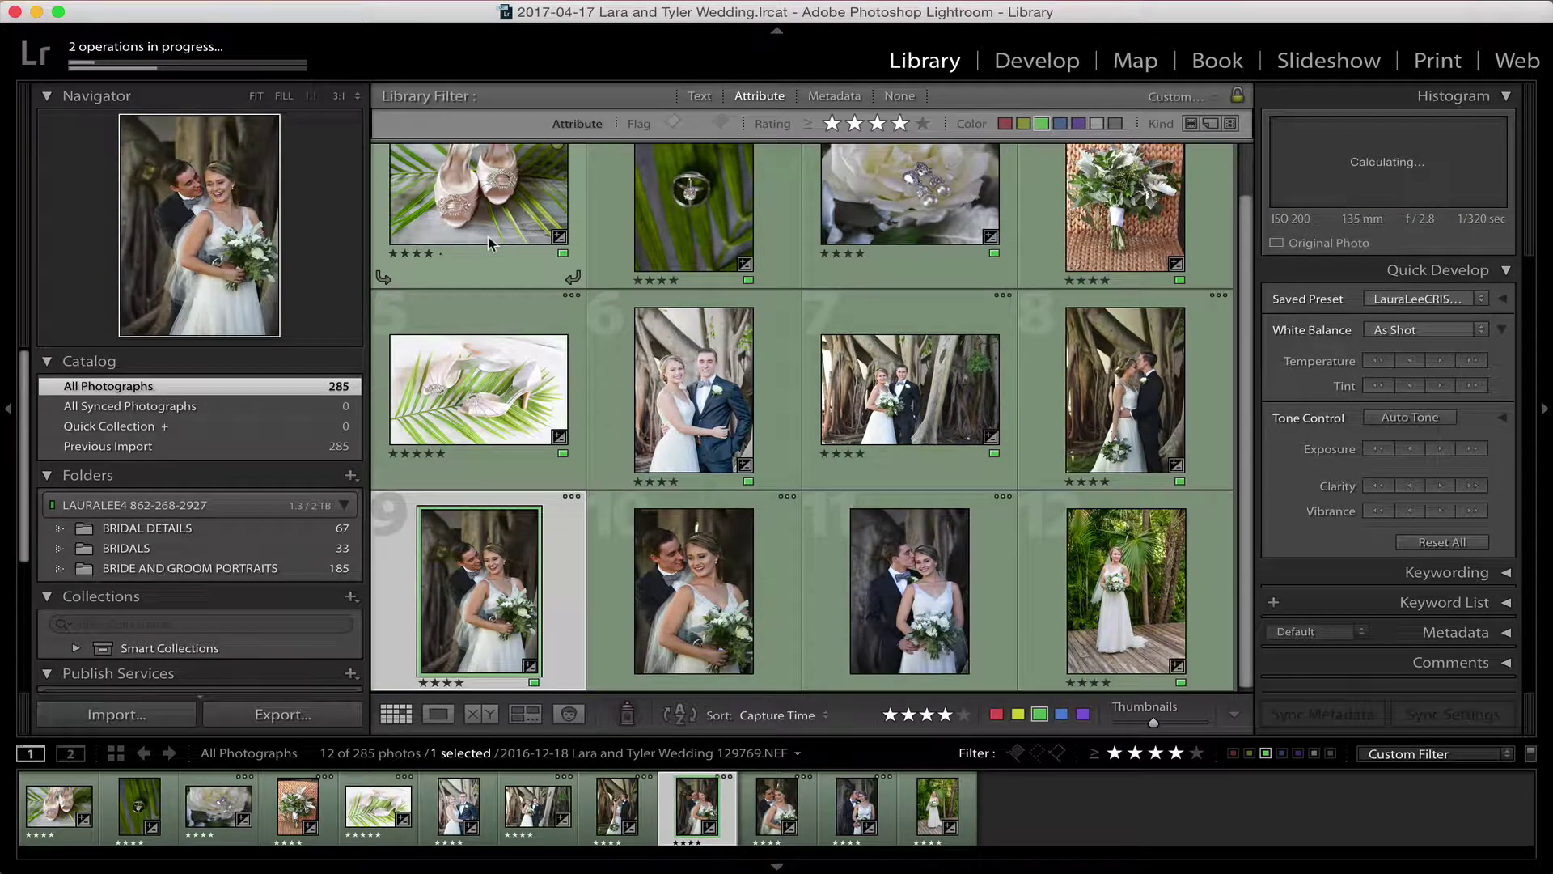
pyautogui.press('5')
pyautogui.press('Right')
pyautogui.press('Right')
pyautogui.press('Right')
pyautogui.press('5')
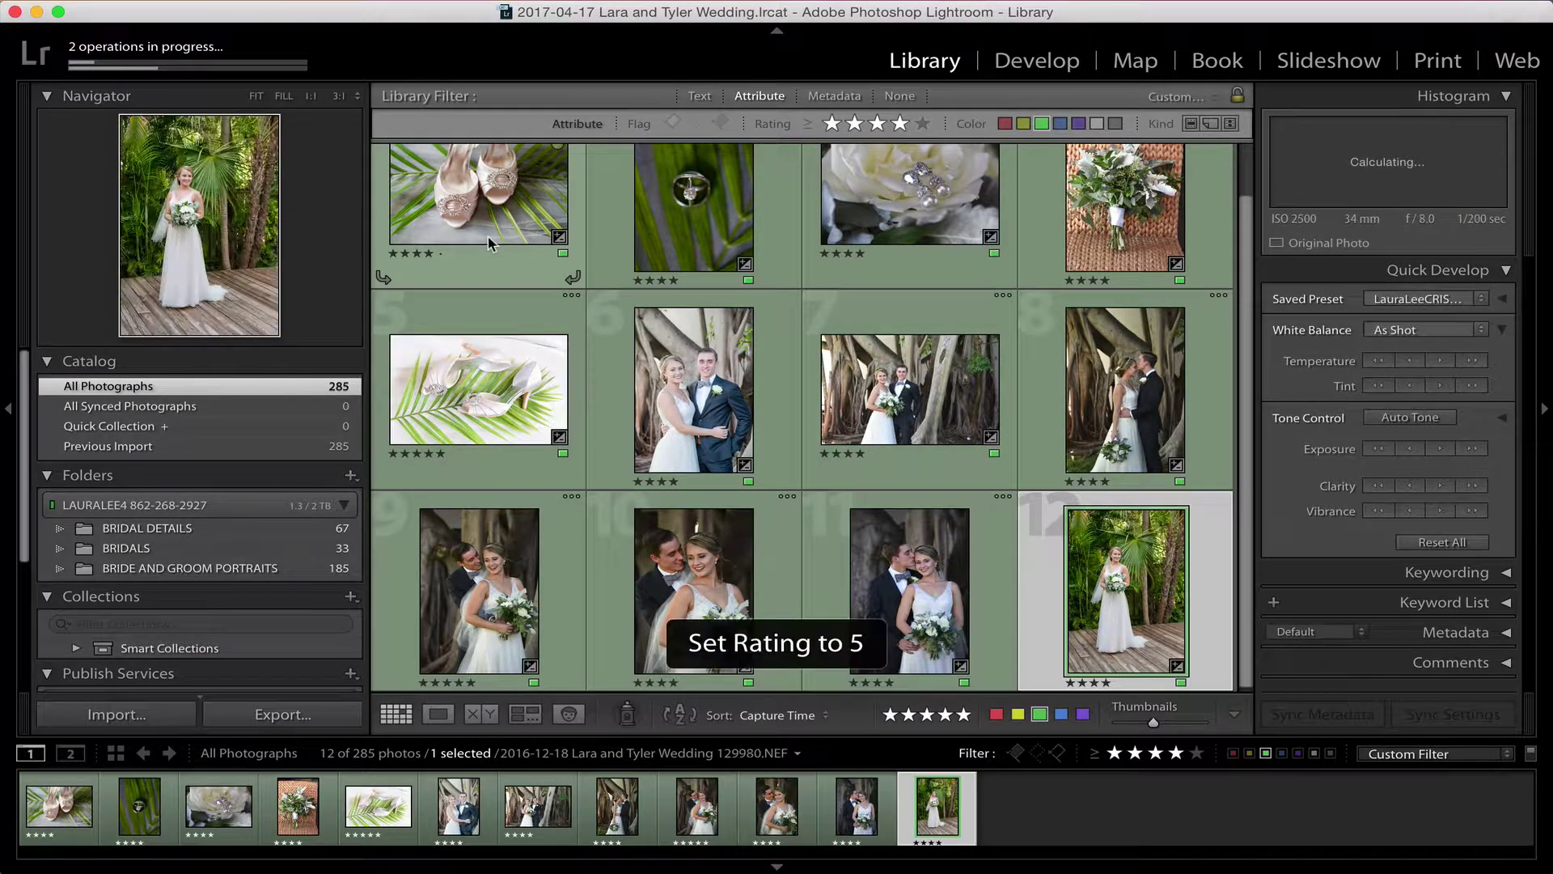
pyautogui.click(661, 584)
pyautogui.press('5')
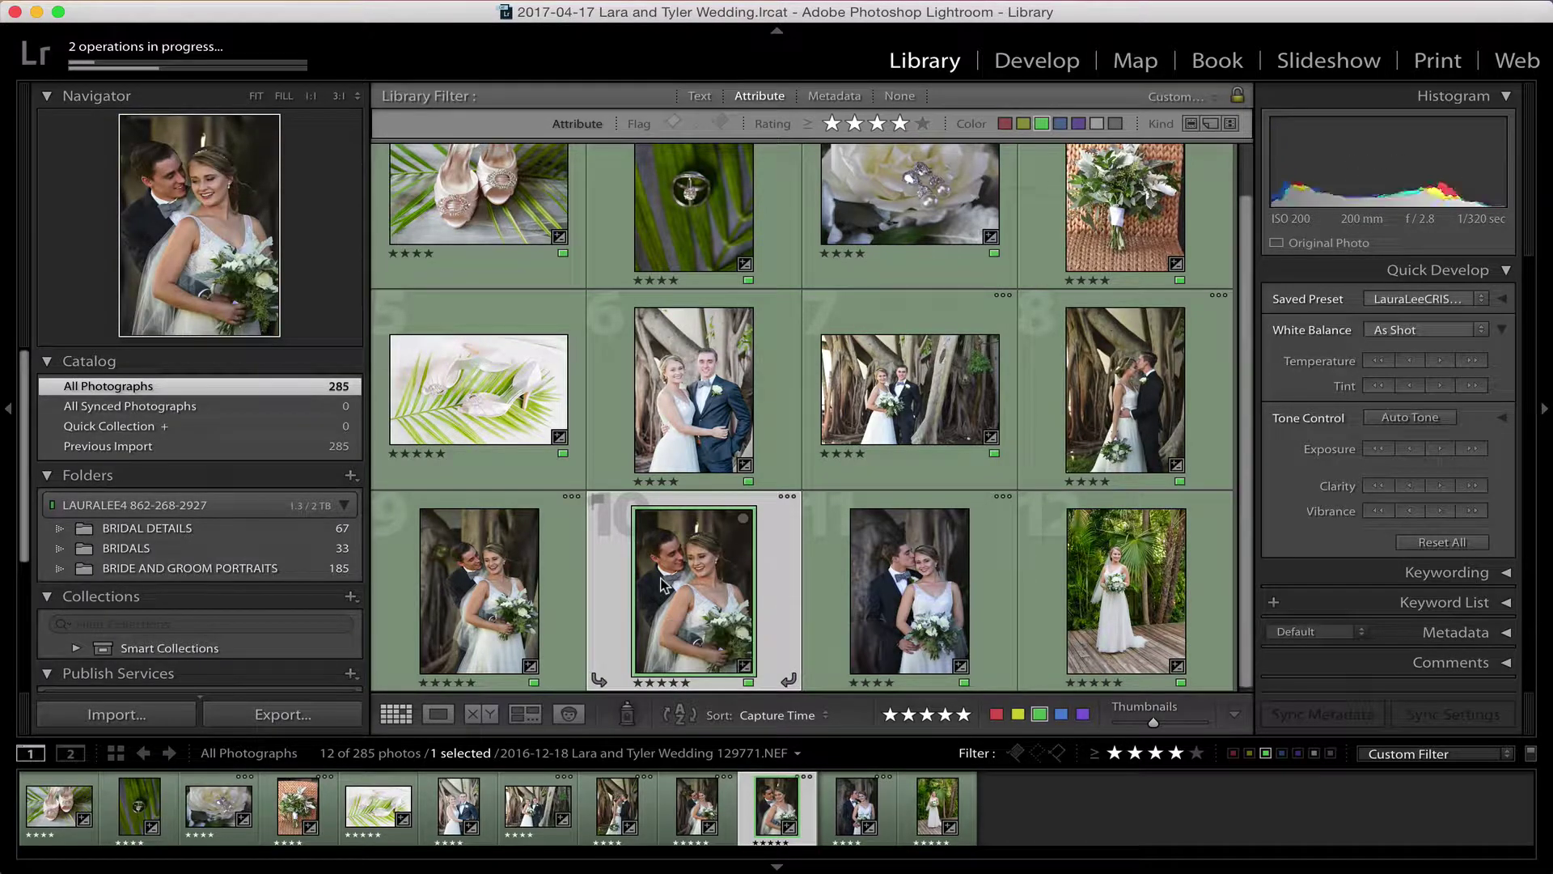